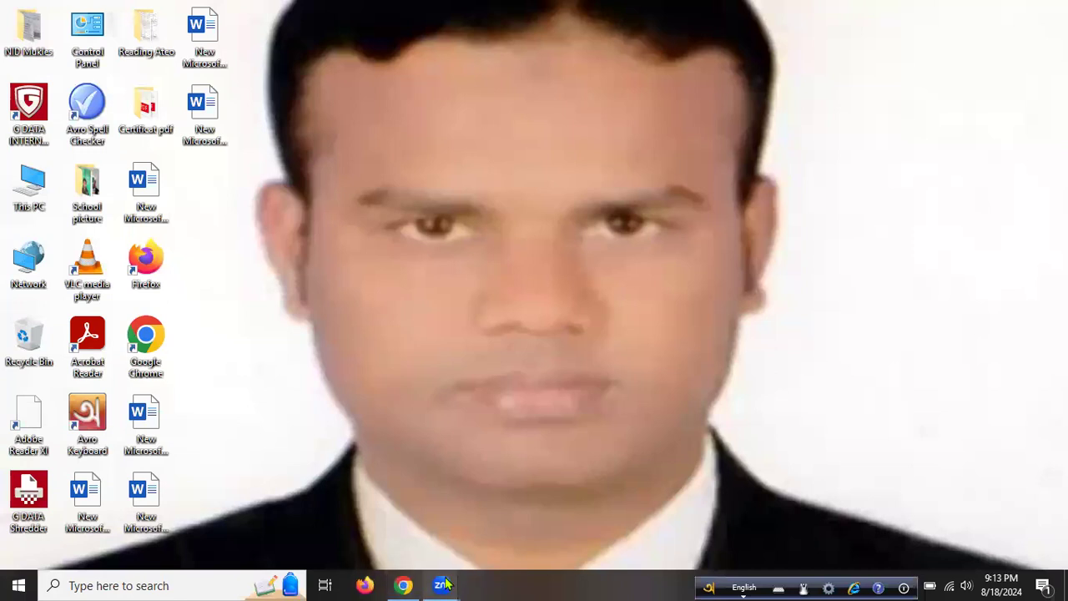
- Dismiss the meeting previews, then swap Chrome's Facebook tab for a new tab loading fiverr.com
mouse_move(447, 585)
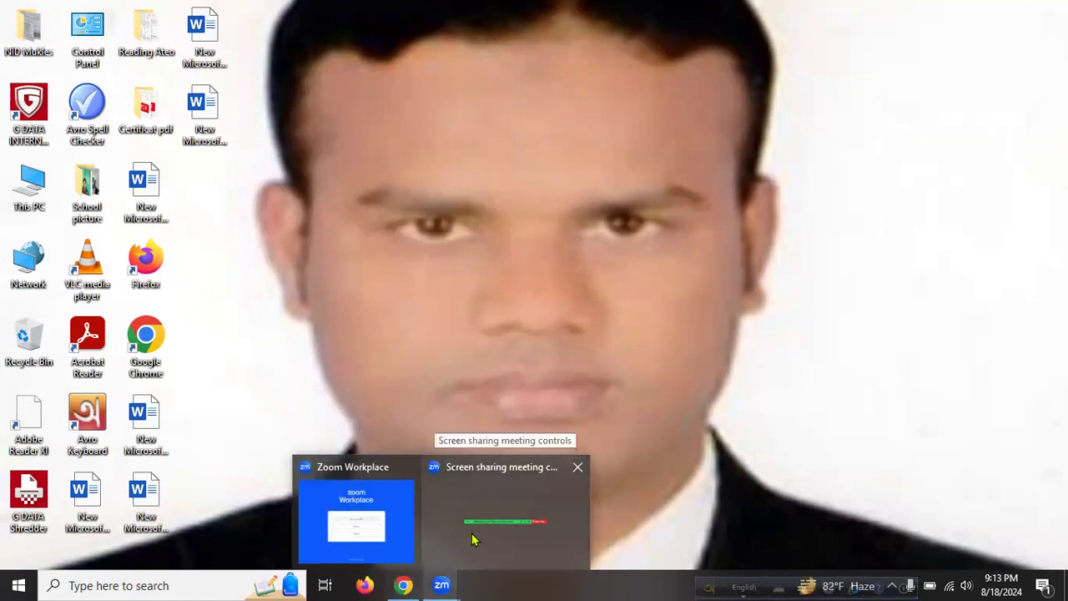
left_click(492, 532)
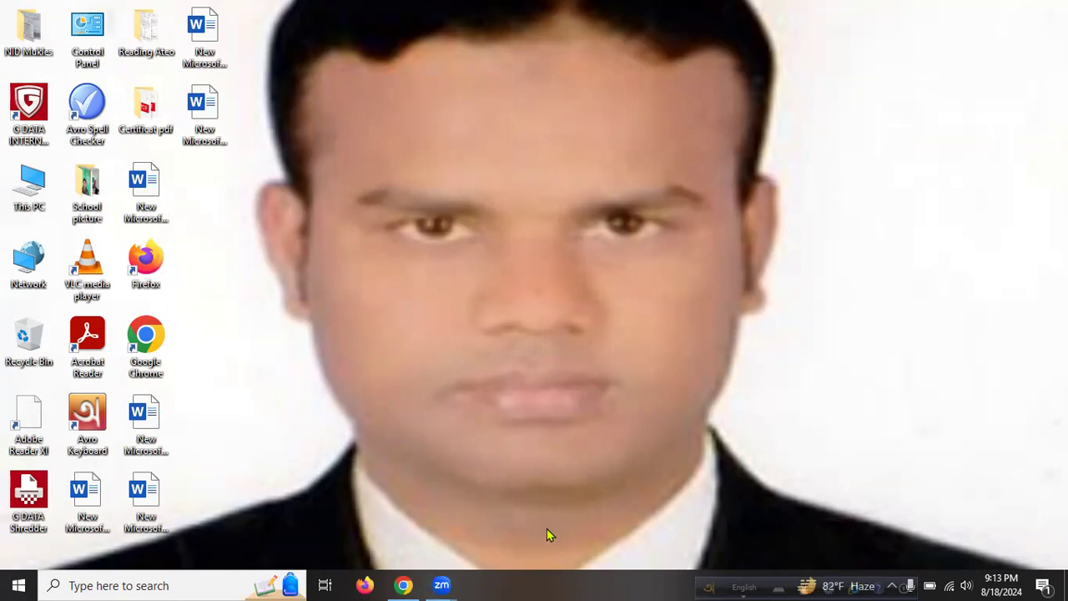
left_click(403, 585)
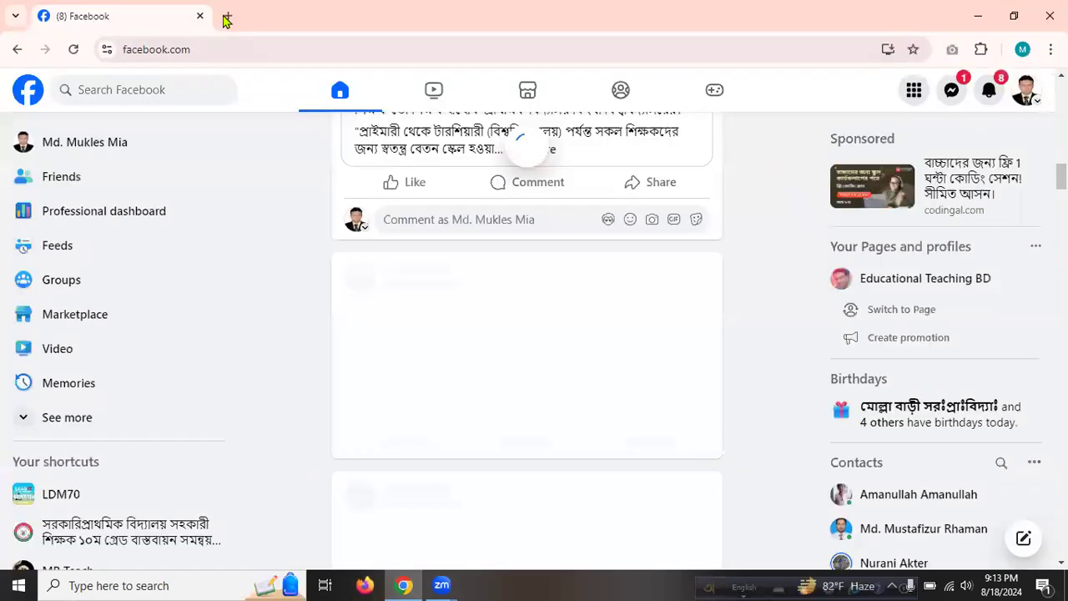
left_click(226, 16)
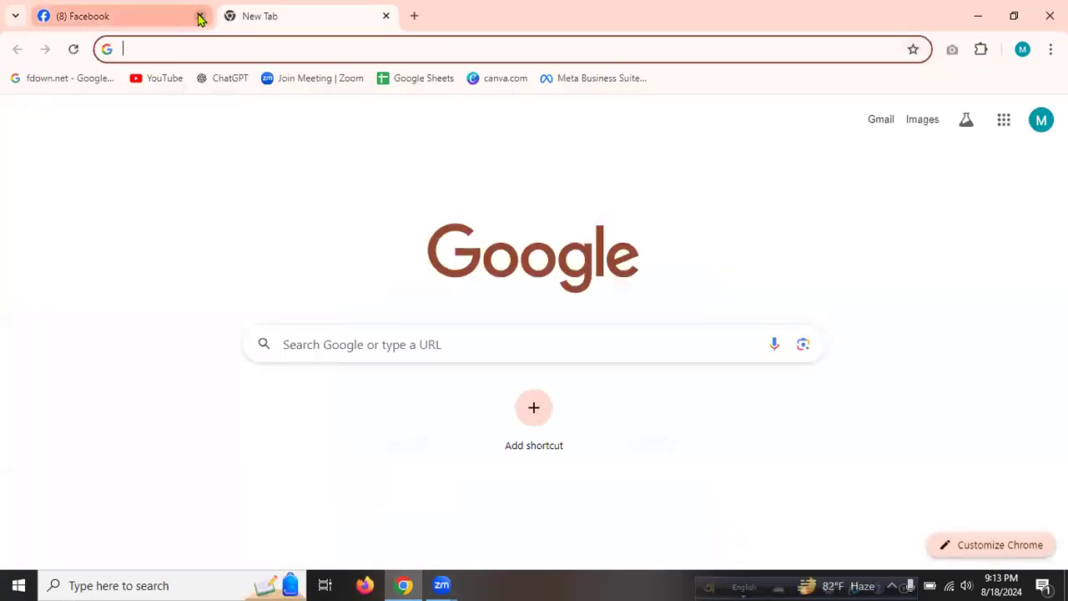
left_click(200, 16)
left_click(182, 47)
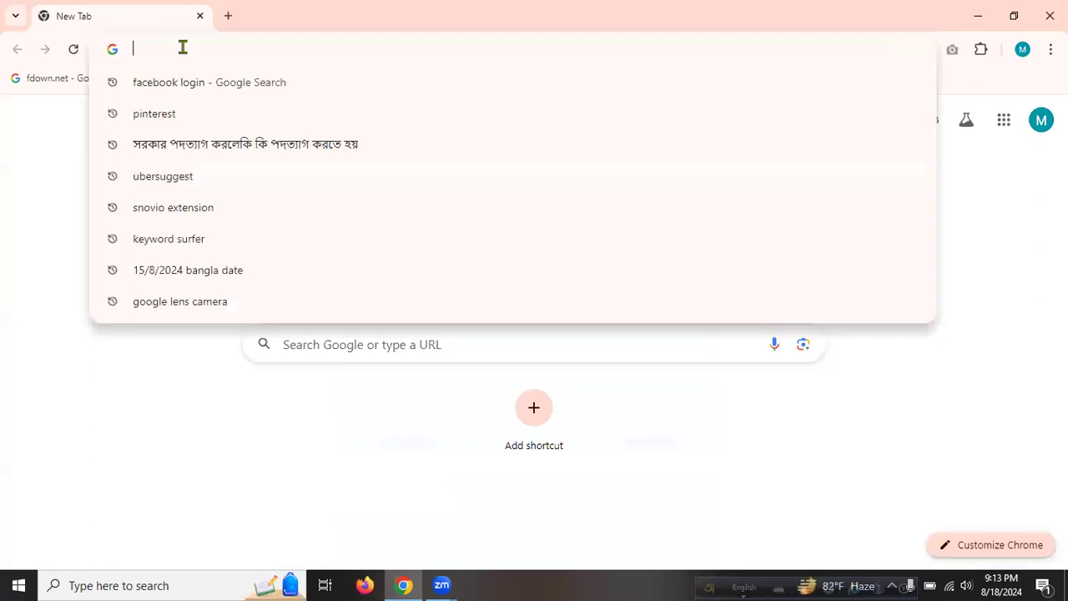
type("fiverr.")
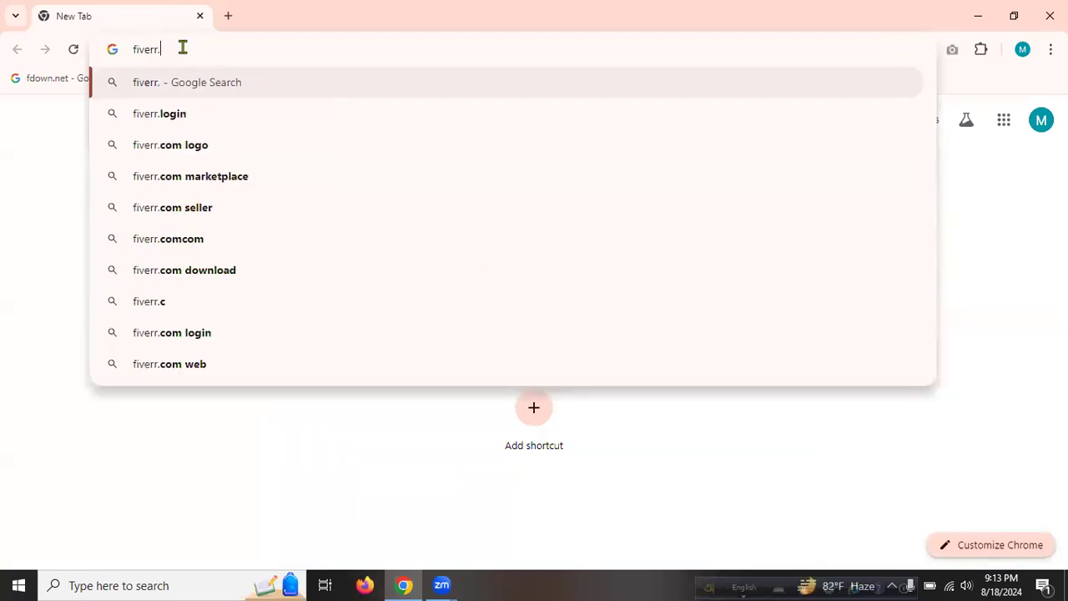
type("com")
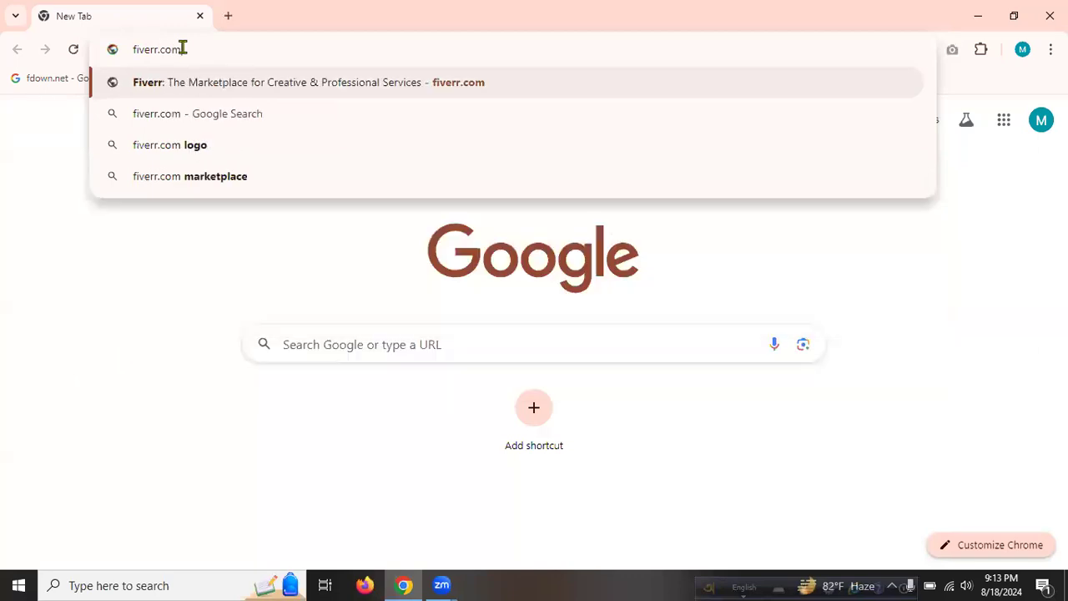
key("Return")
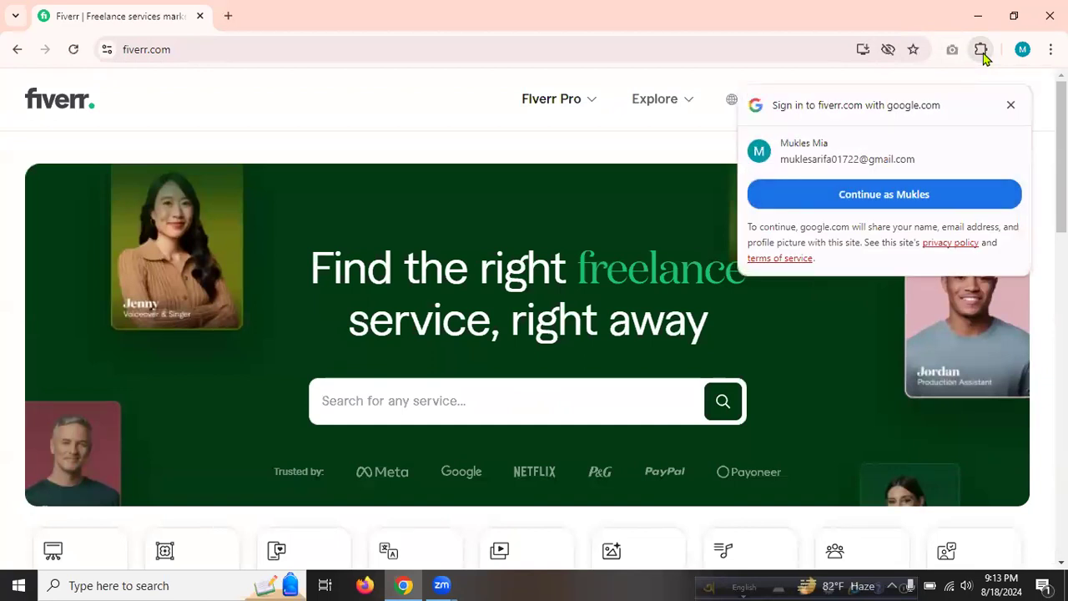
- Close the Google sign-in prompt and extensions list, then start joining Fiverr with the email option
left_click(1010, 105)
left_click(984, 53)
left_click(1003, 108)
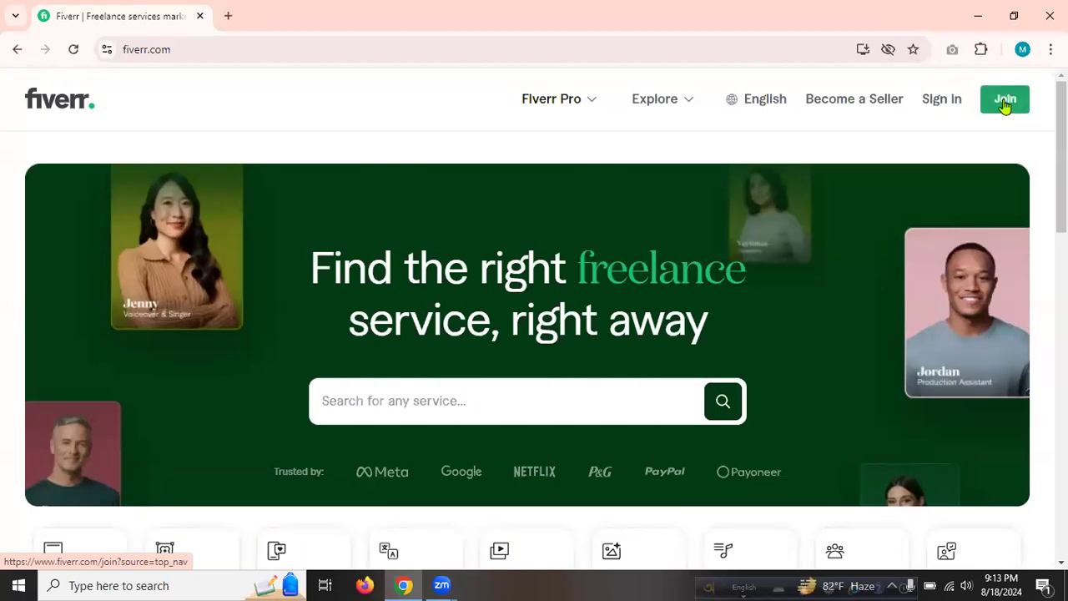
left_click(1006, 102)
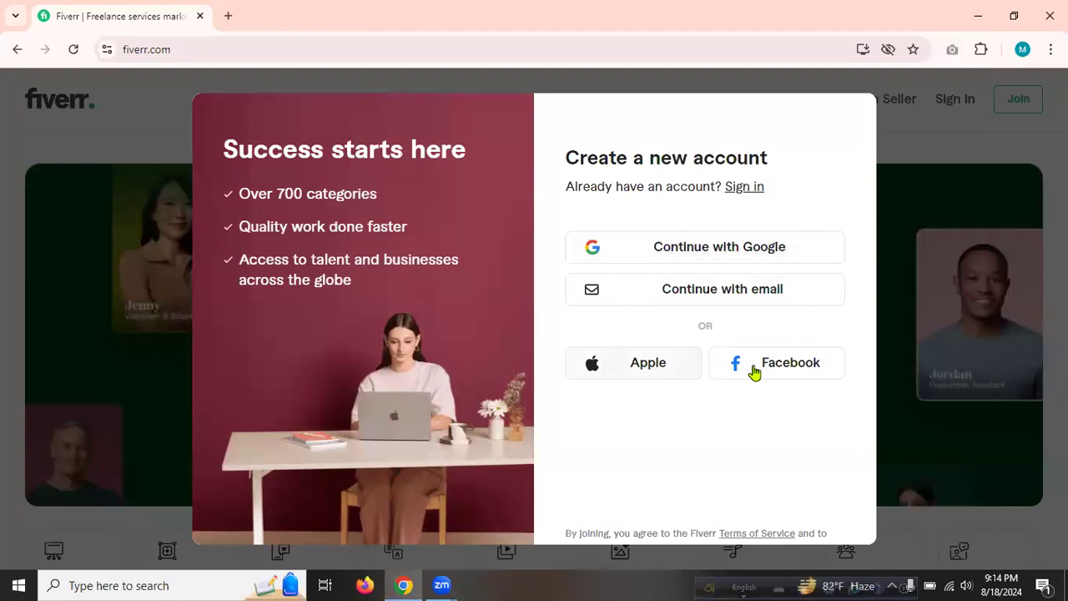
left_click(774, 292)
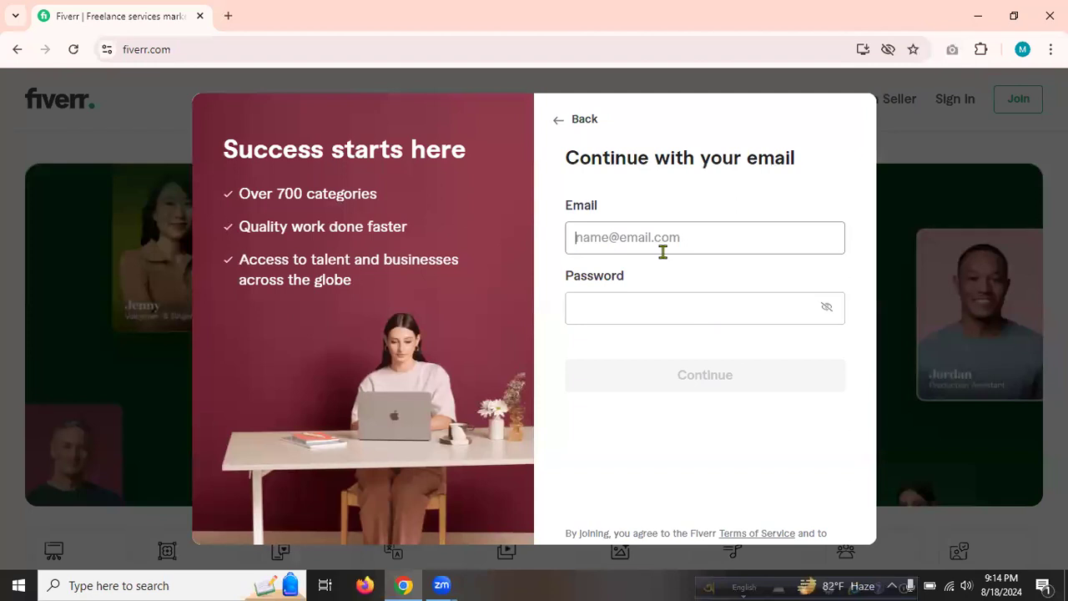
- Fill the Email field with the browser's saved email address
left_click(617, 238)
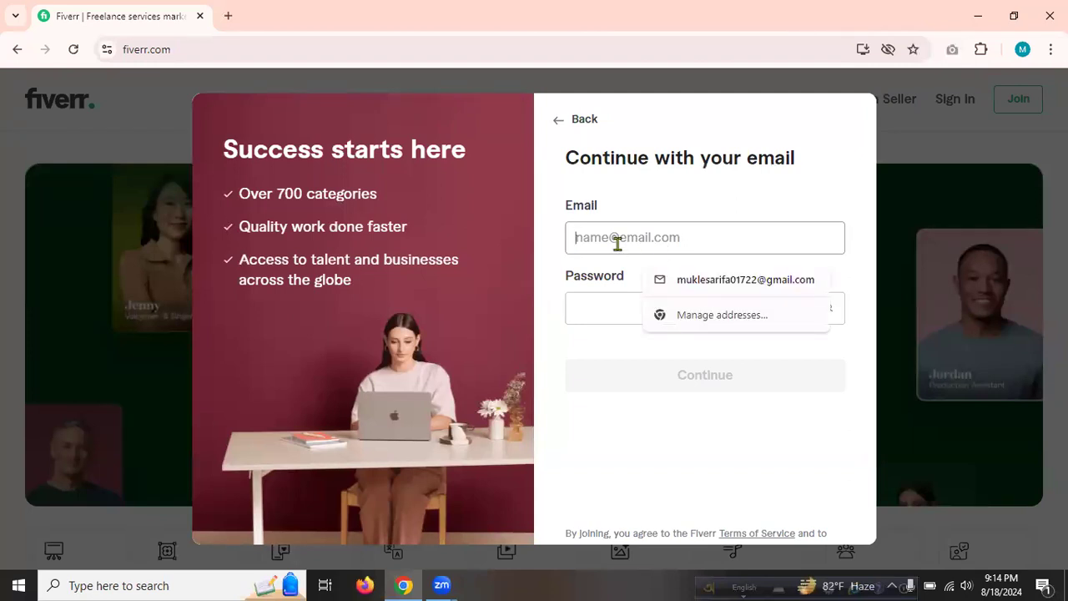
left_click(584, 281)
left_click(617, 234)
left_click(689, 282)
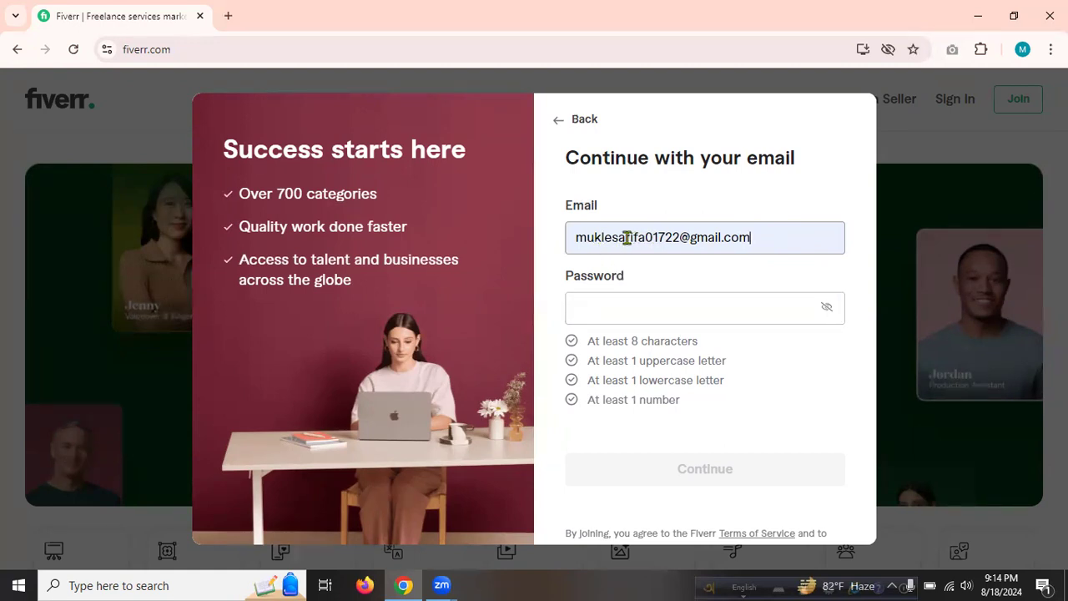
left_click_drag(618, 238, 644, 237)
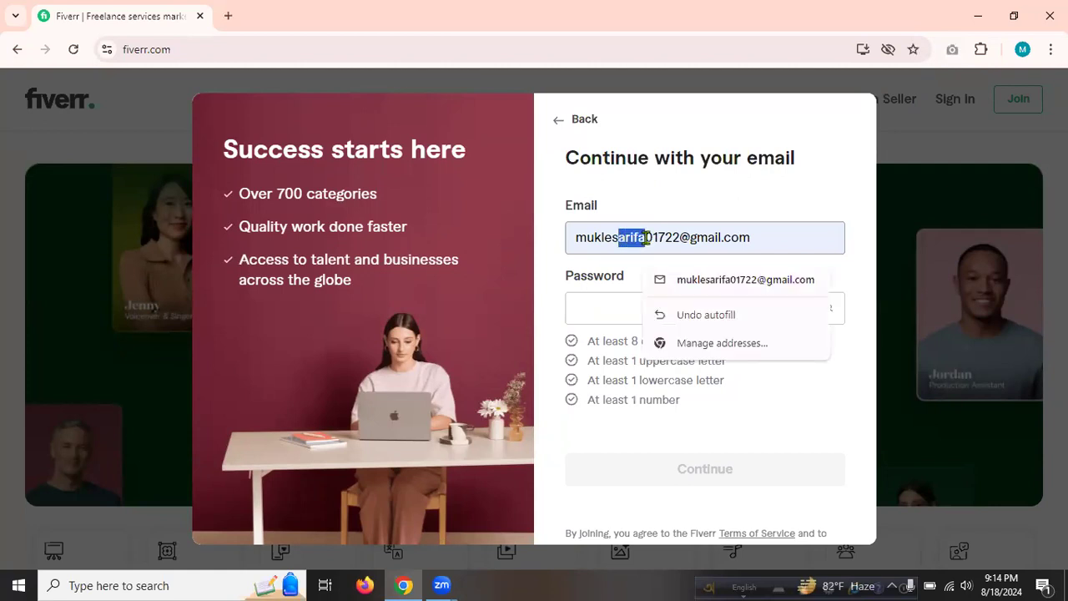
left_click(595, 279)
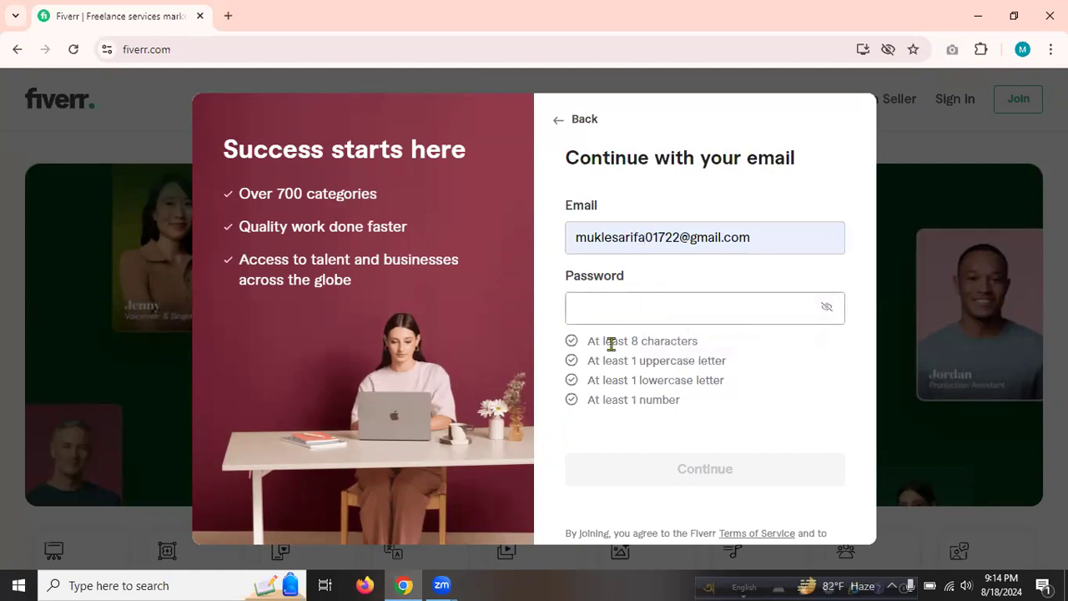
- Enter a password meeting all four rules, continue, and let Chrome save the password
left_click_drag(586, 340, 701, 340)
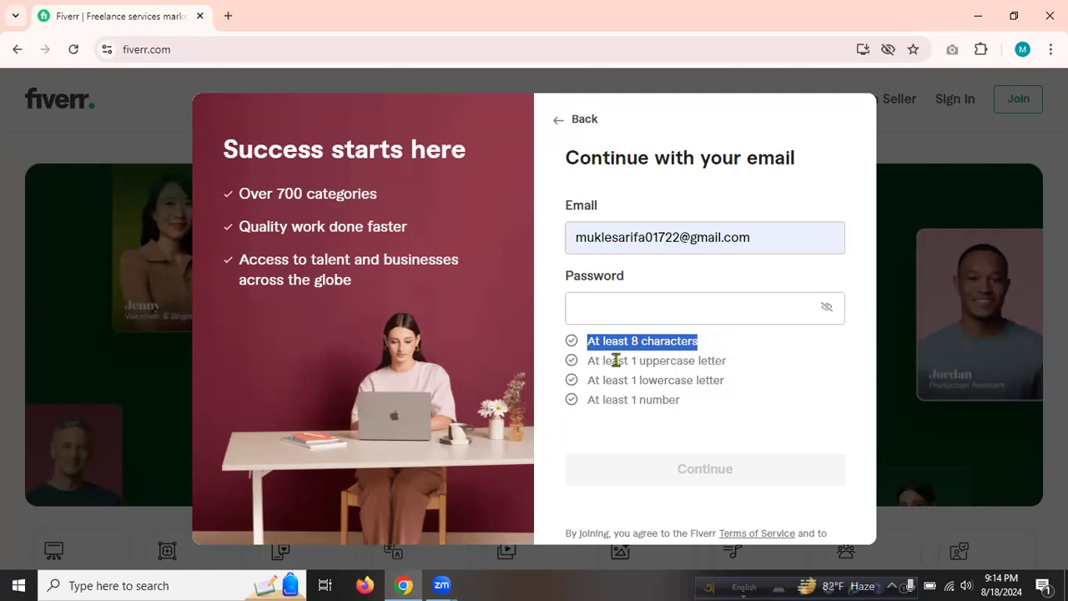
triple_click(693, 359)
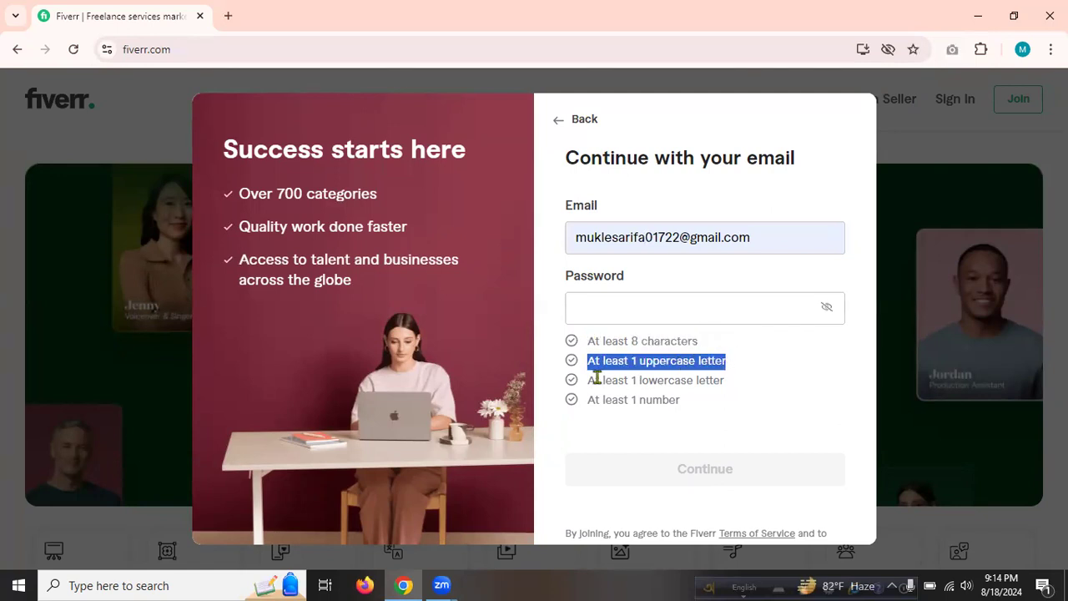
left_click(706, 379)
triple_click(706, 379)
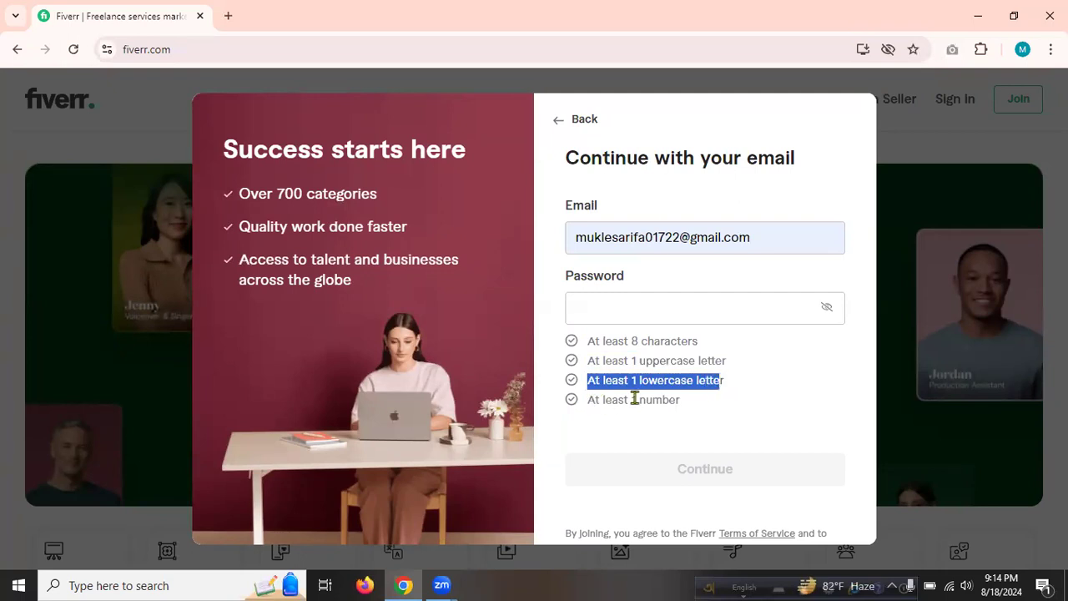
triple_click(698, 408)
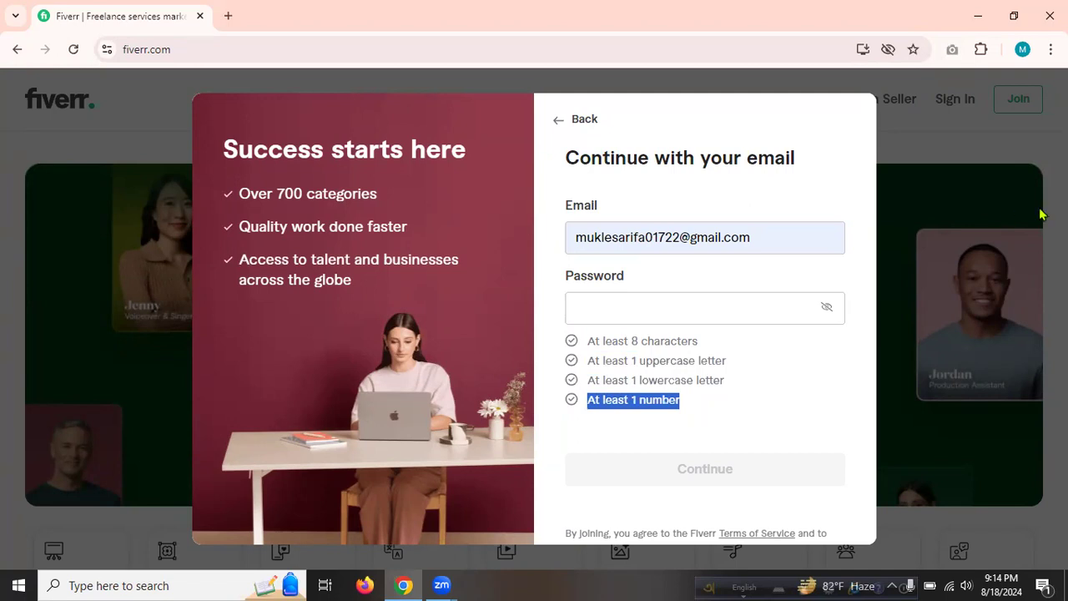
left_click(610, 305)
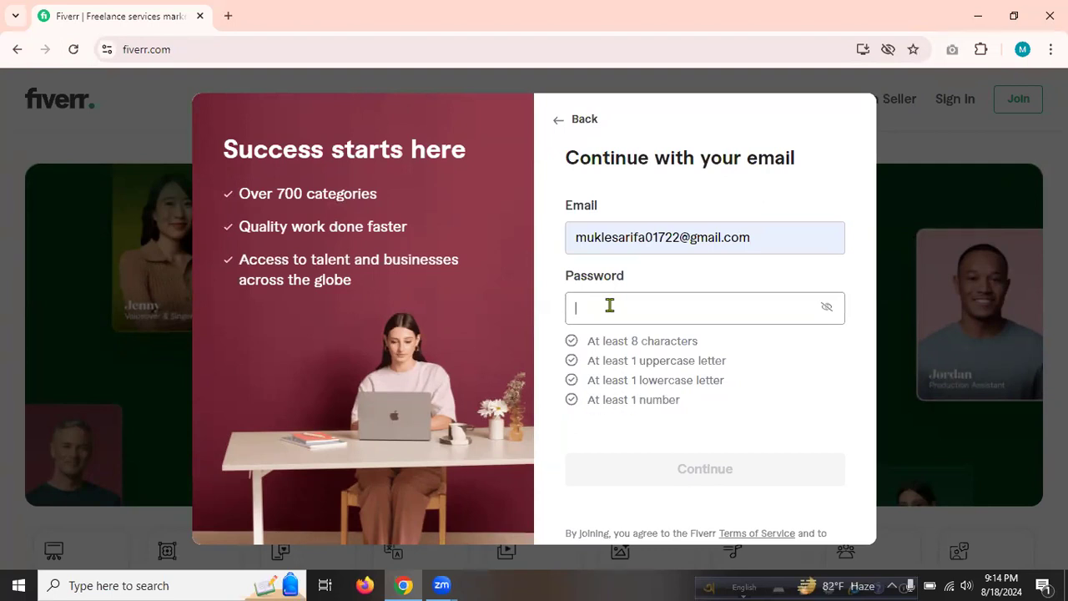
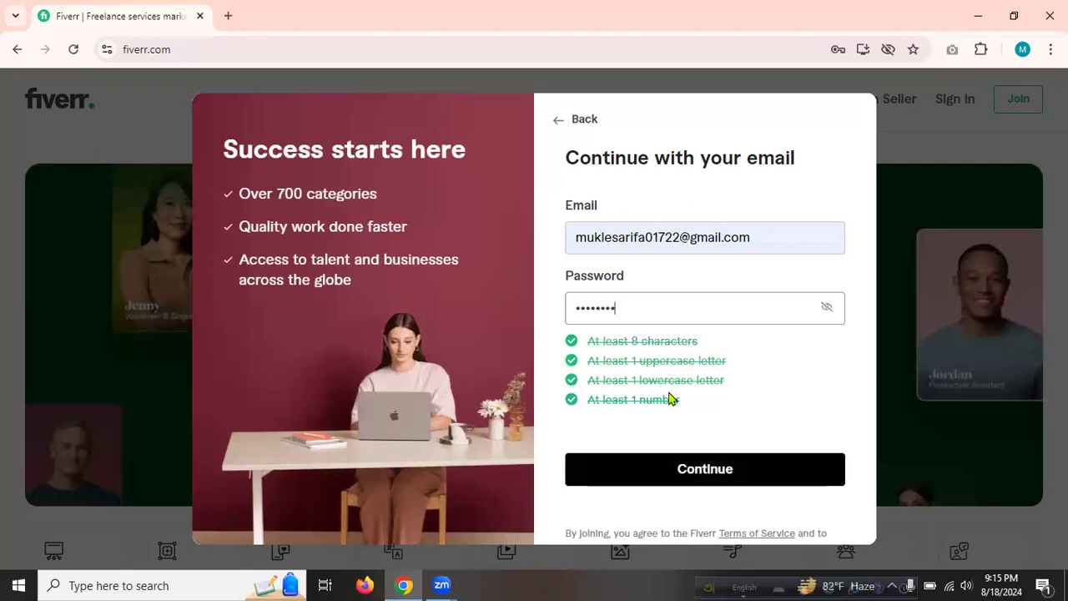
left_click(692, 468)
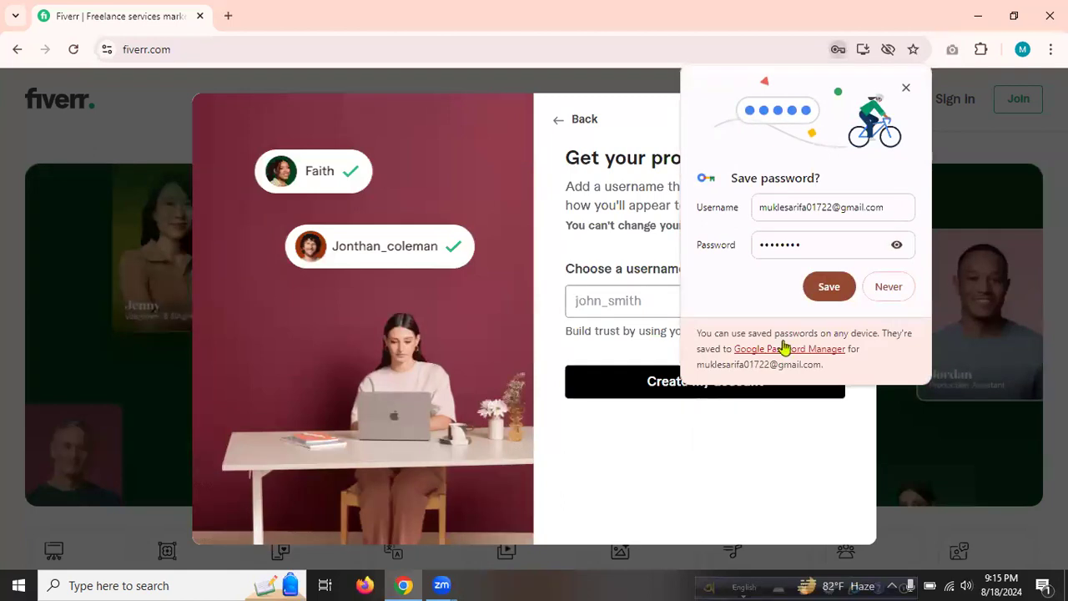
left_click(832, 288)
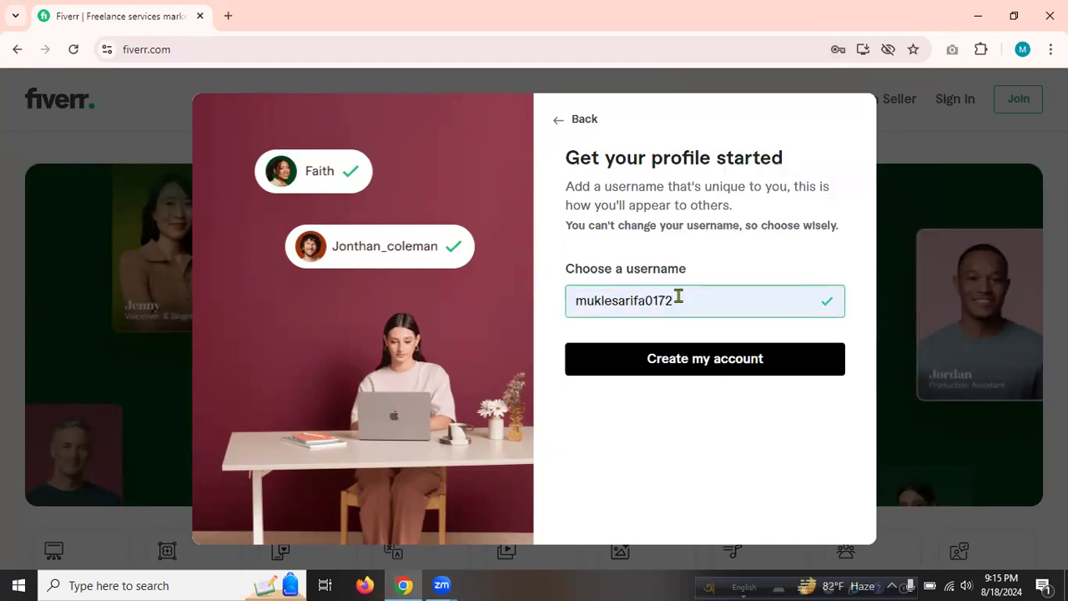
- Remove the trailing digits from the suggested username and create the account
left_click(685, 295)
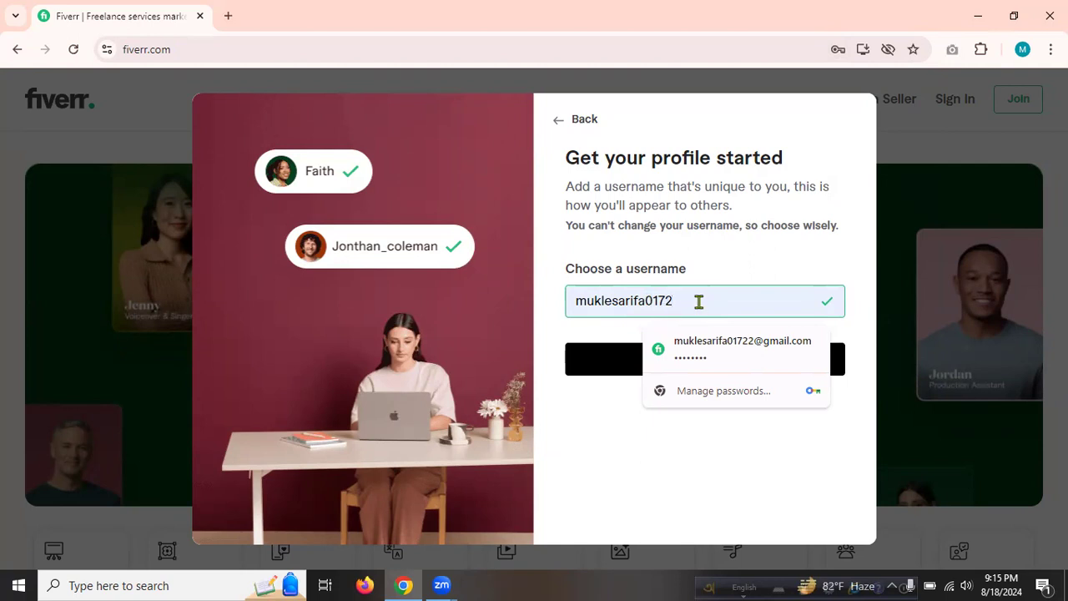
left_click(583, 469)
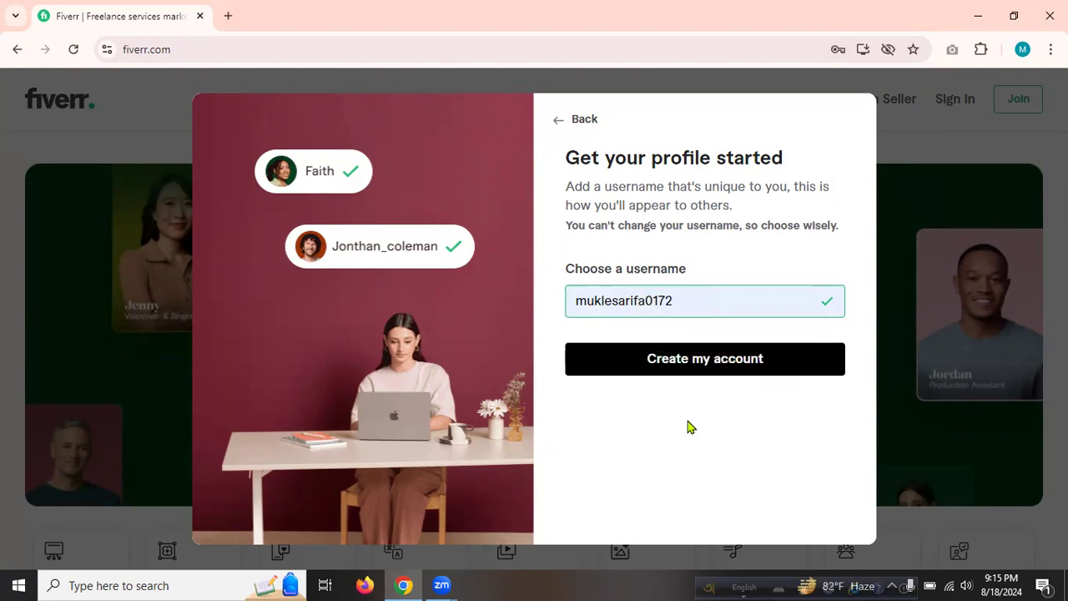
left_click(691, 294)
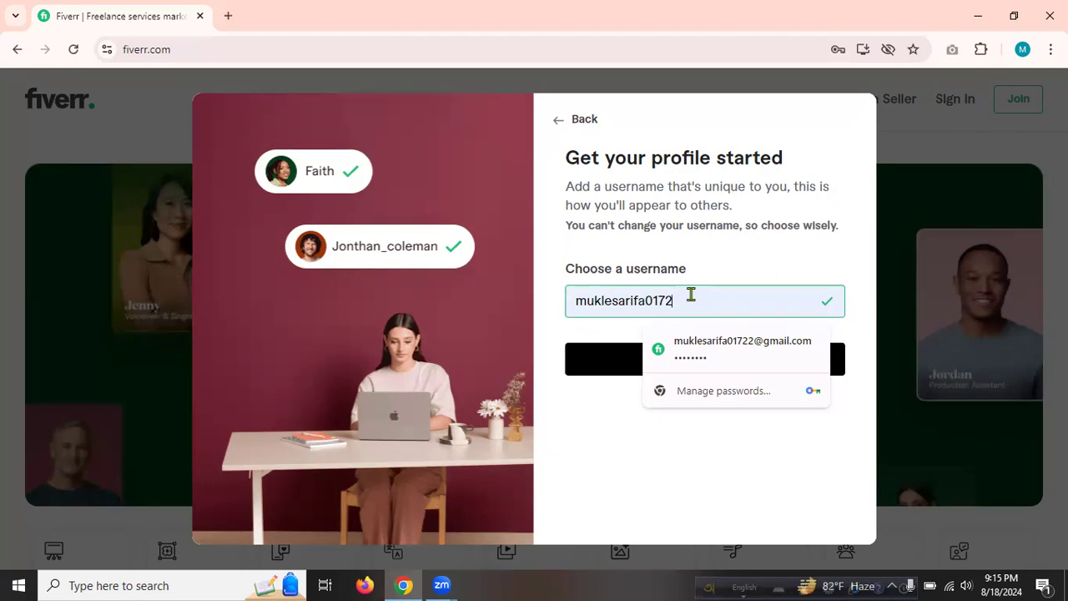
key("BackSpace")
key("BackSpace")
key("BackSpace")
key("BackSpace")
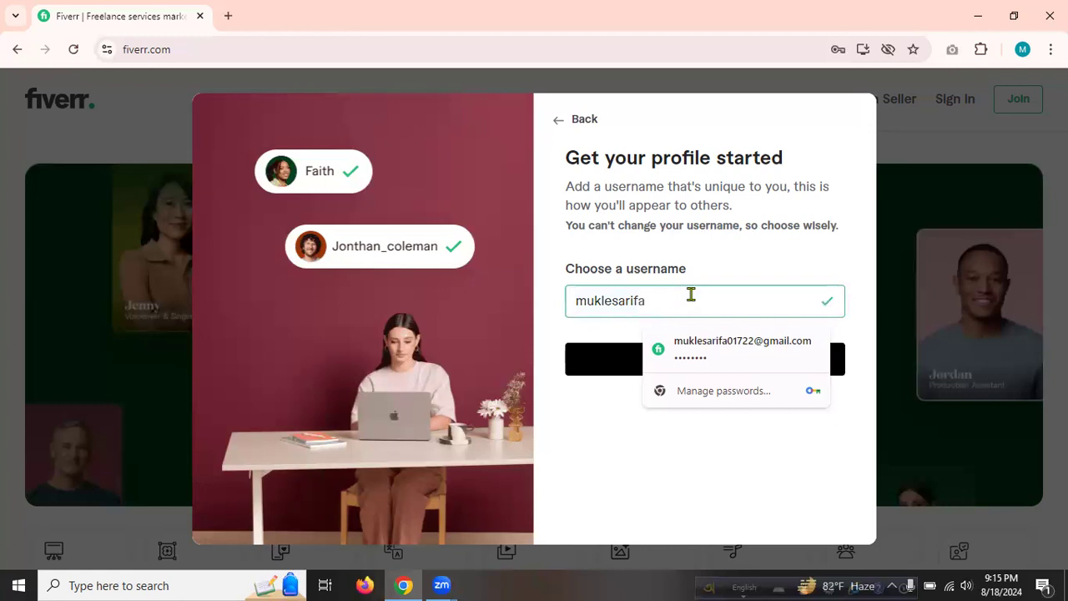
left_click(827, 309)
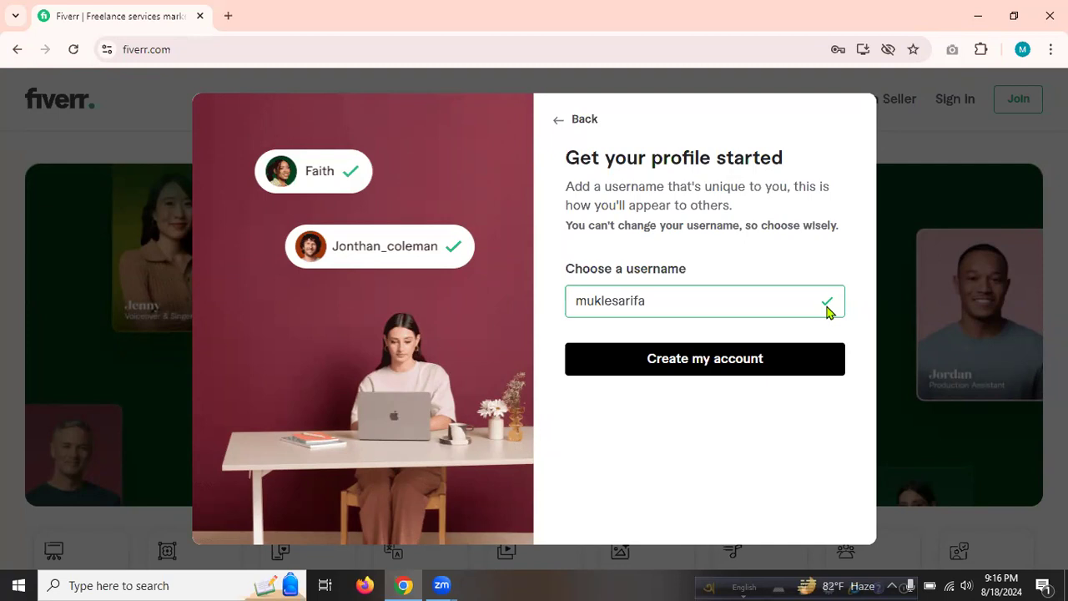
left_click(688, 367)
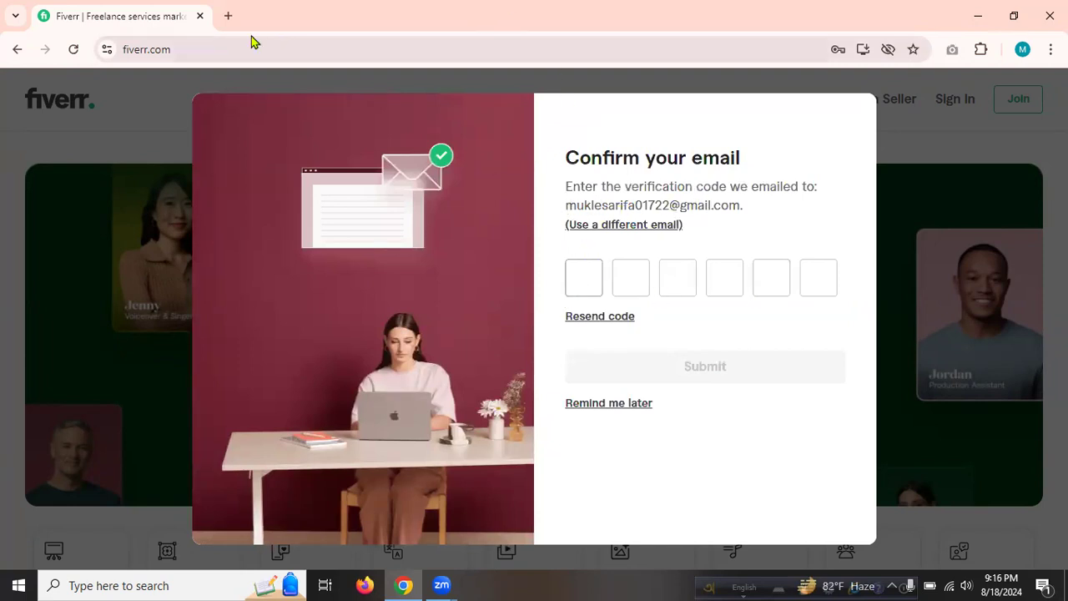
left_click(228, 16)
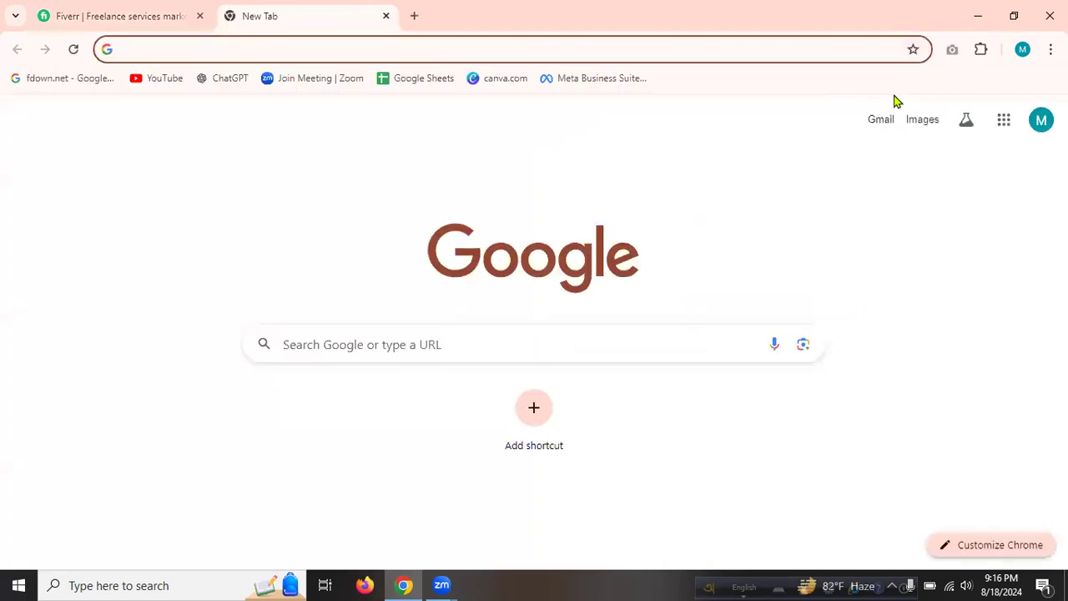
- Open the Fiverr activation email in Gmail and enter its six-digit verification code on Fiverr
left_click(1041, 121)
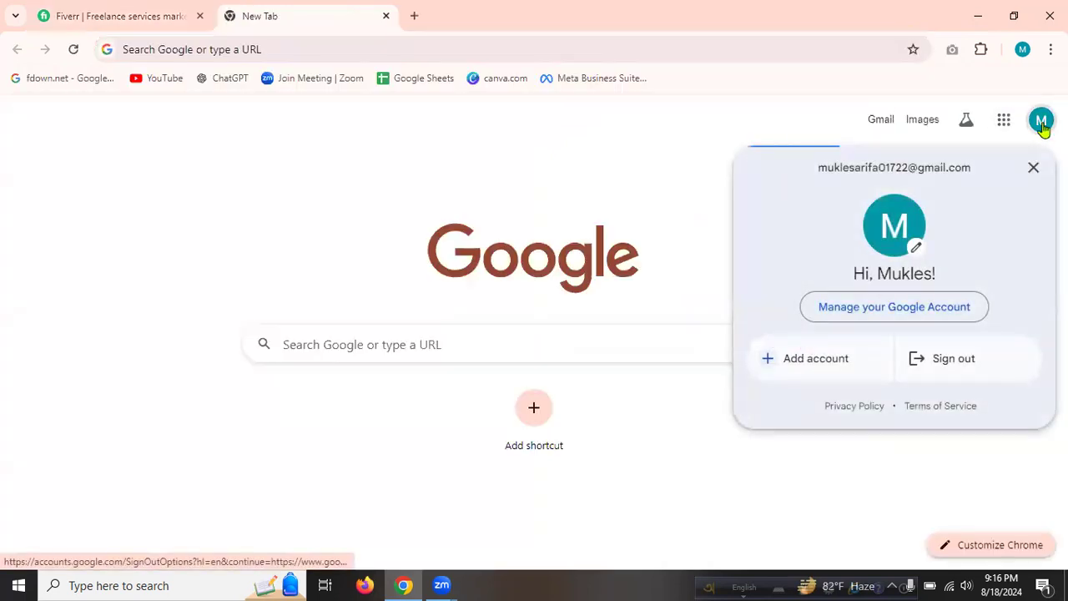
left_click(880, 119)
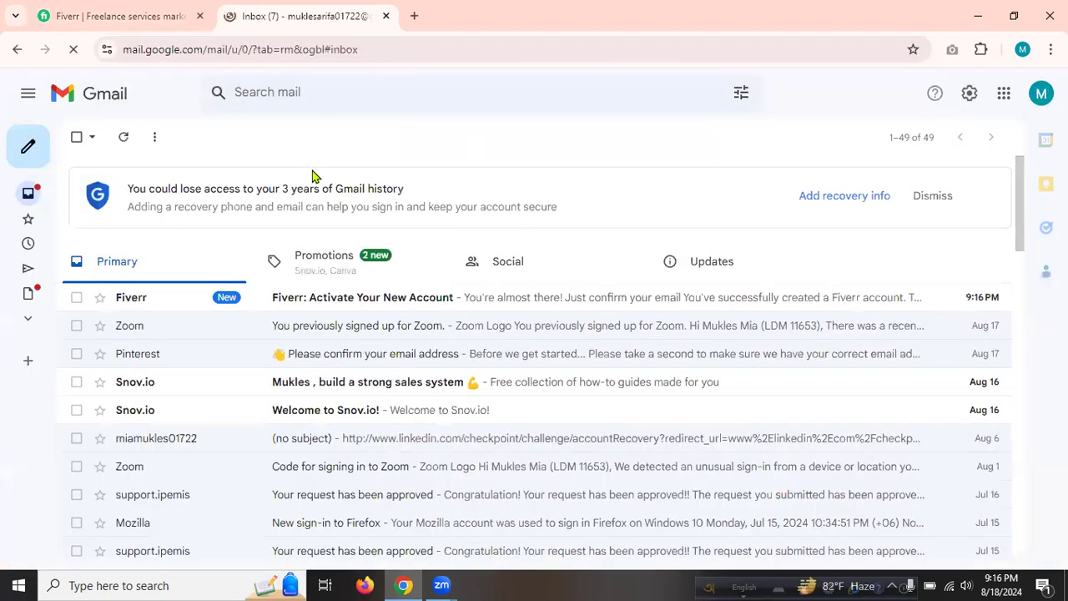
left_click(392, 298)
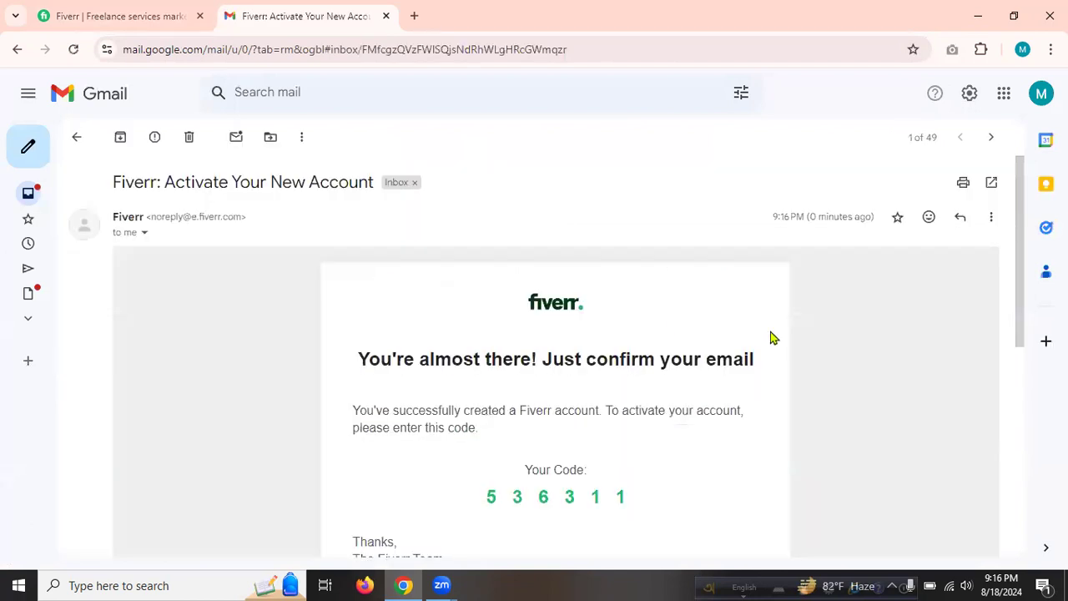
left_click(125, 15)
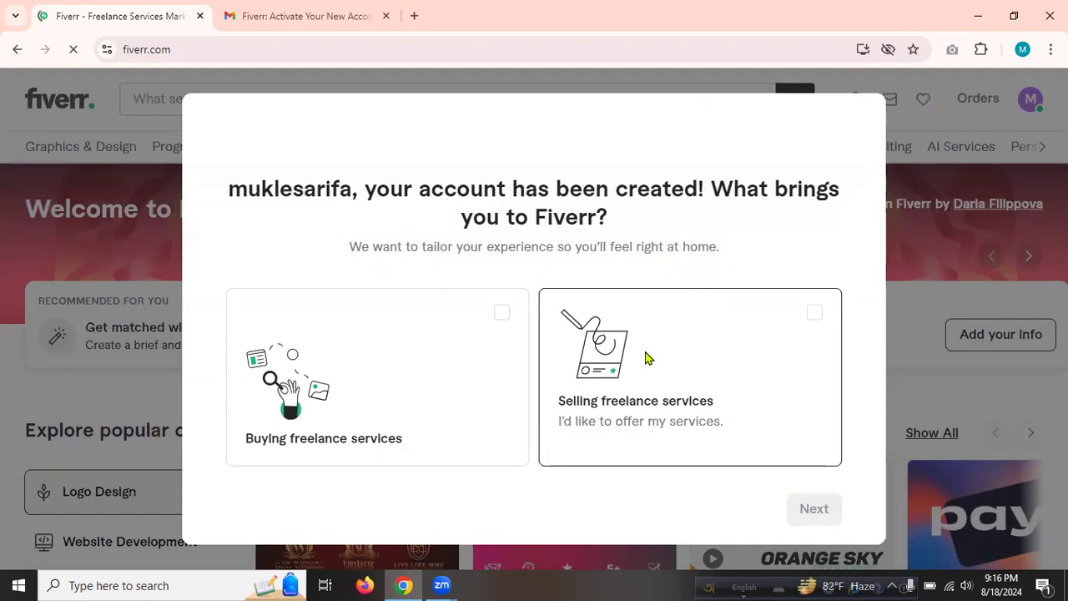
- Answer the welcome questions: selling freelance services, Solo freelancer, and Both online and offline
left_click(808, 459)
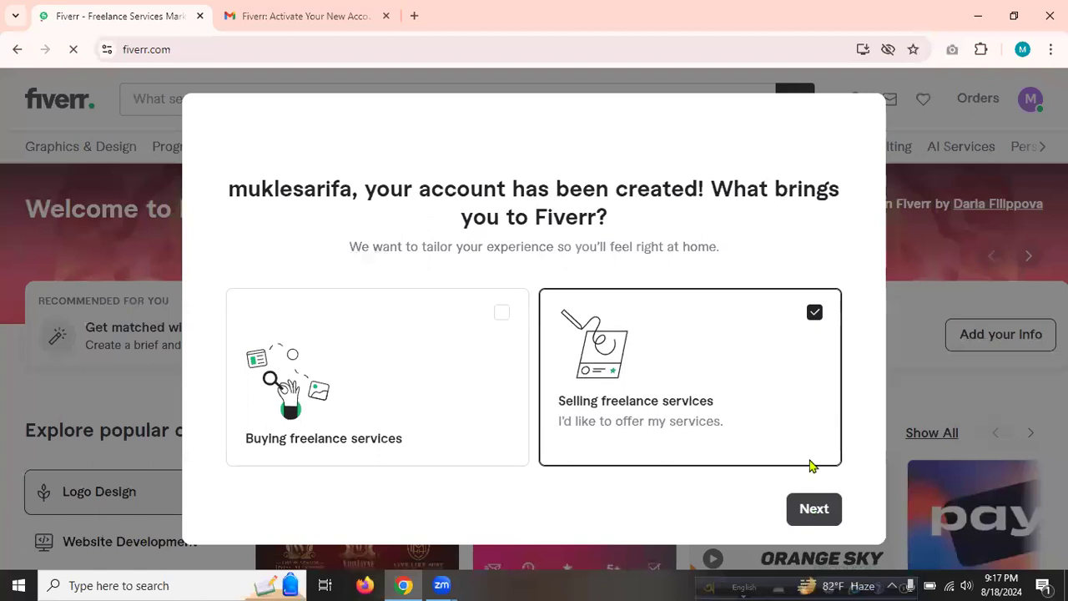
left_click(806, 515)
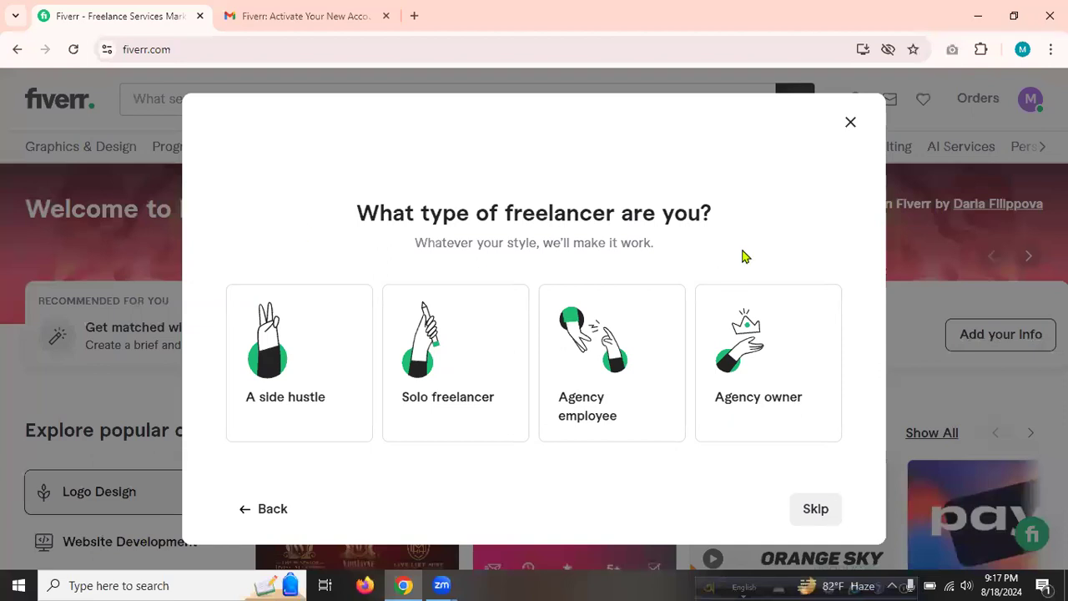
left_click(460, 369)
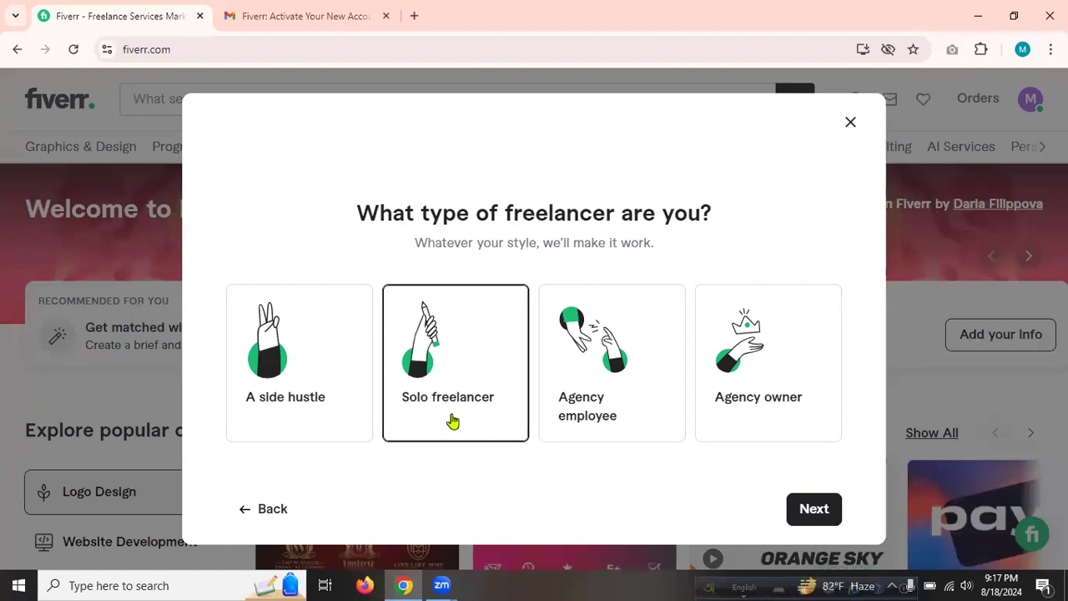
left_click(818, 519)
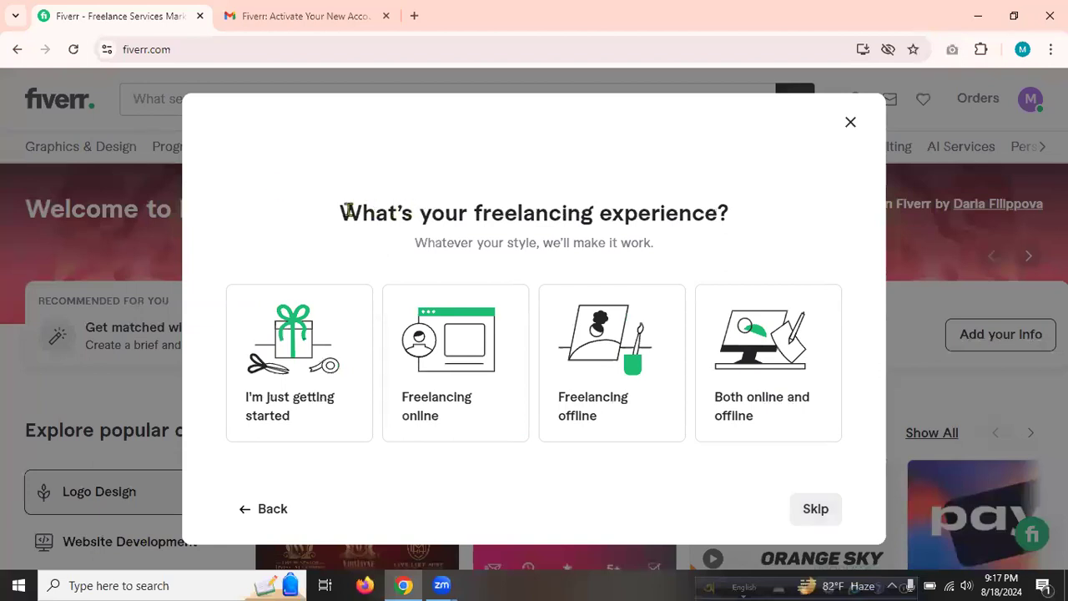
left_click_drag(469, 209, 745, 221)
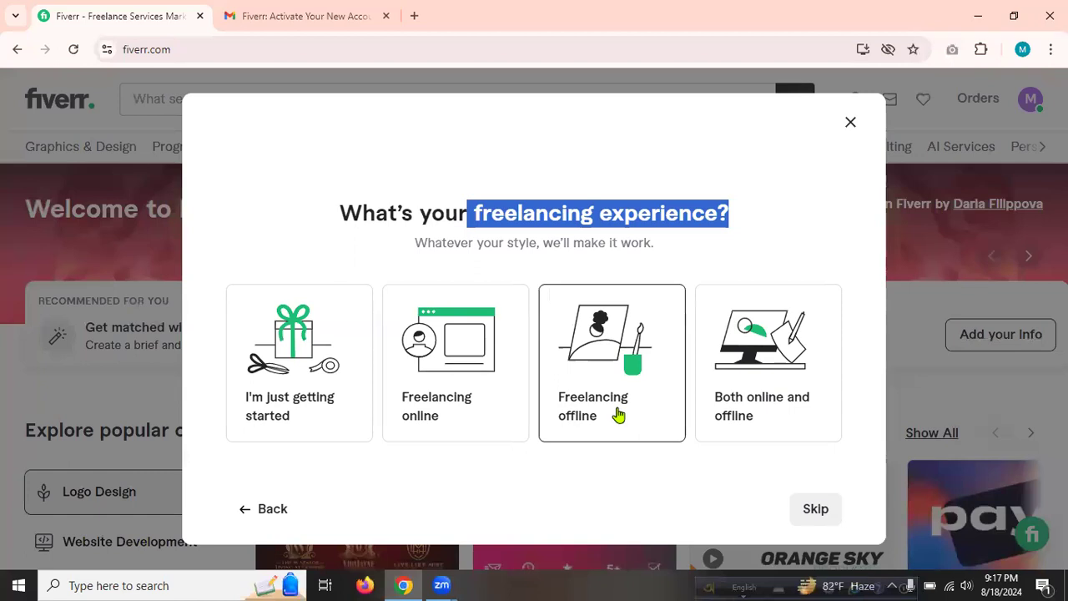
left_click(762, 374)
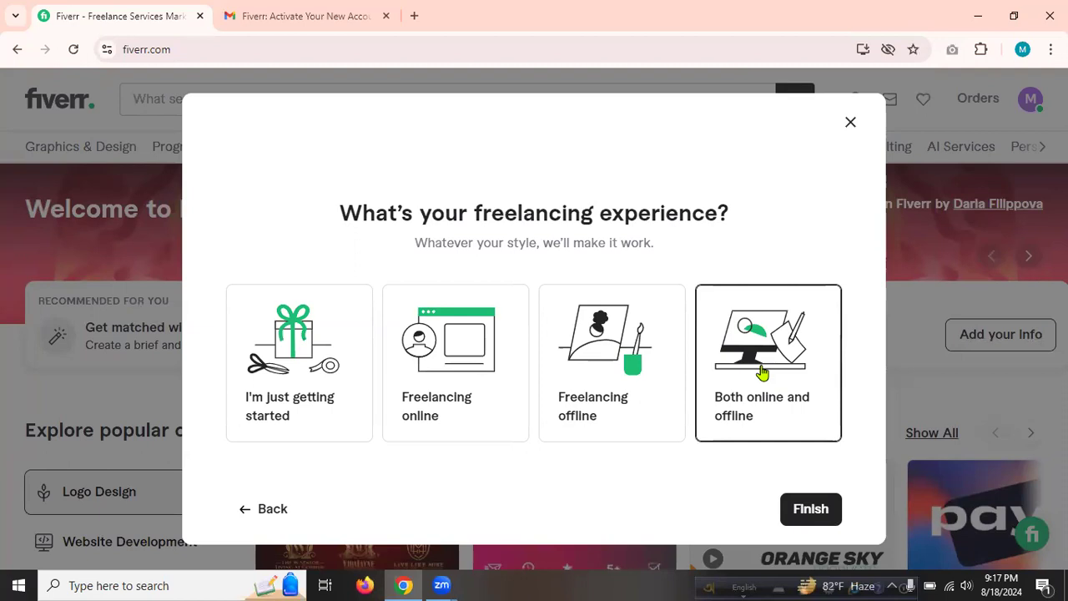
left_click(808, 508)
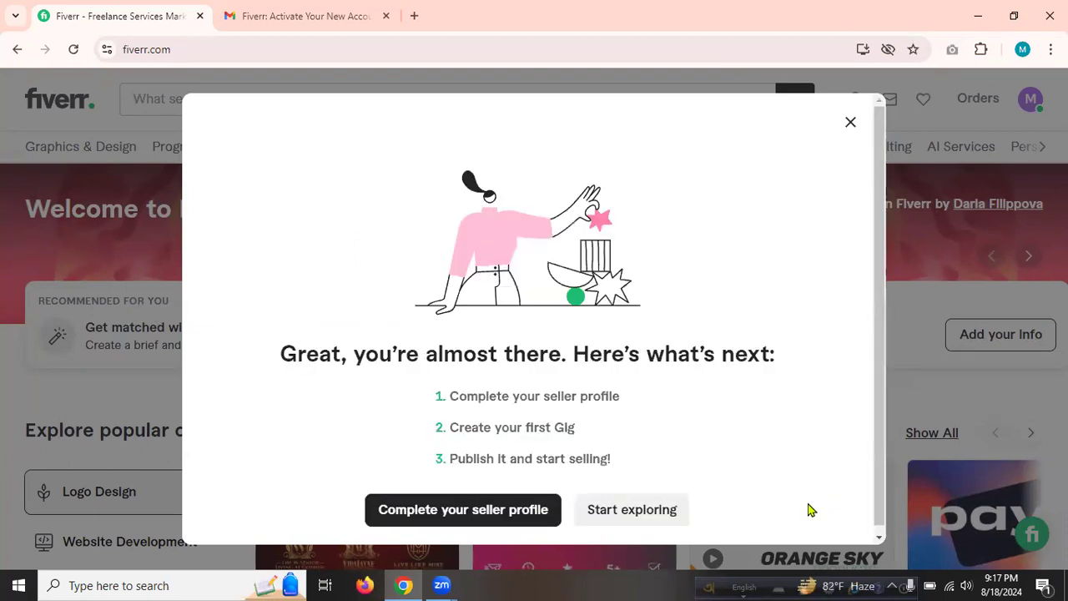
- Start the seller profile and continue past the selling breakdown and profile-tips pages
left_click(427, 512)
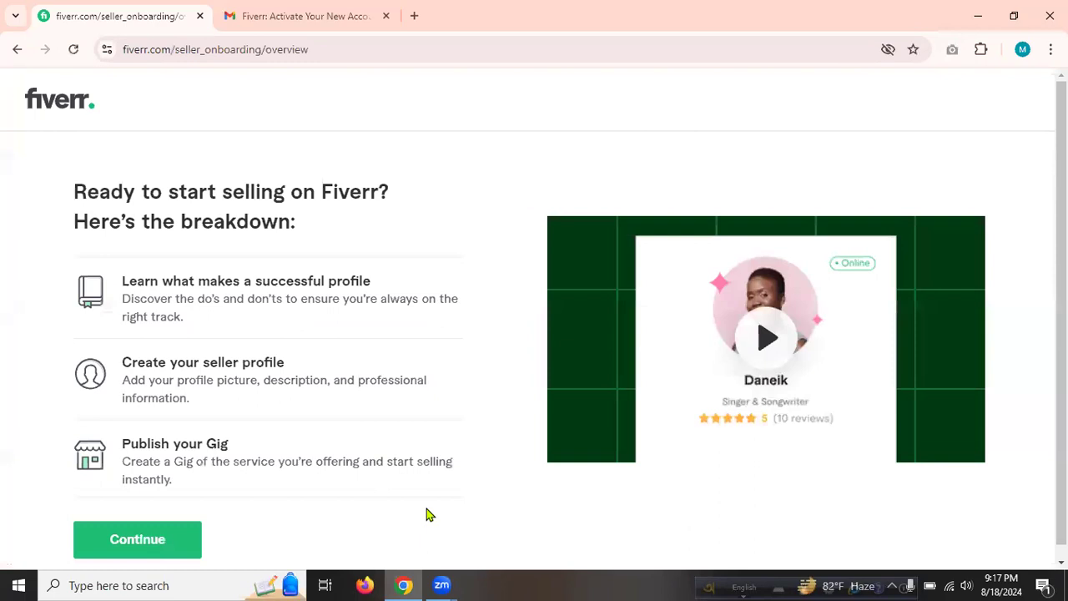
left_click(164, 556)
left_click(505, 547)
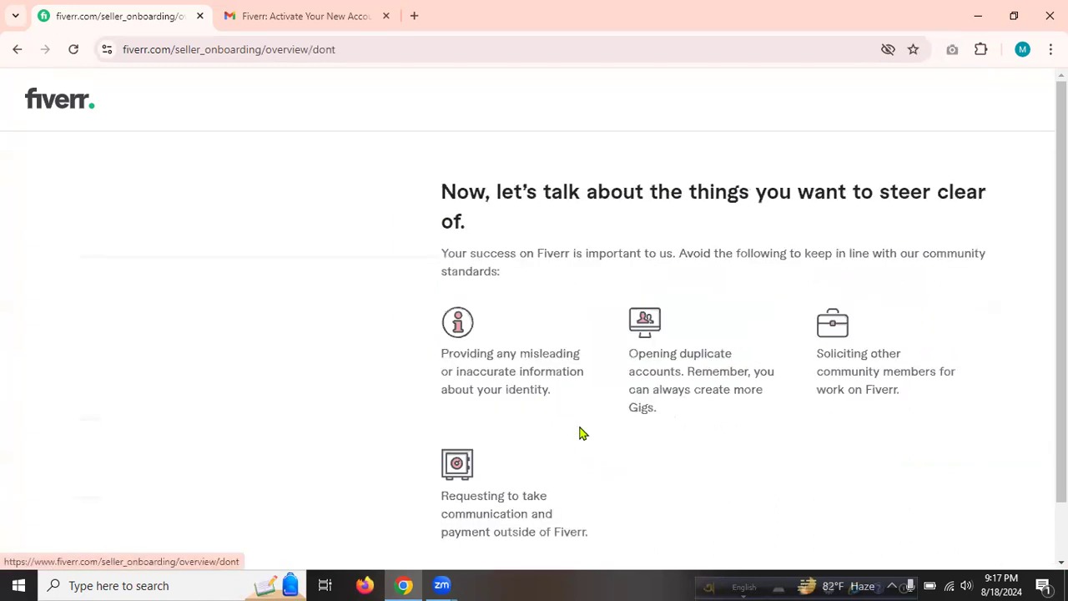
scroll(545, 464, "down", 1)
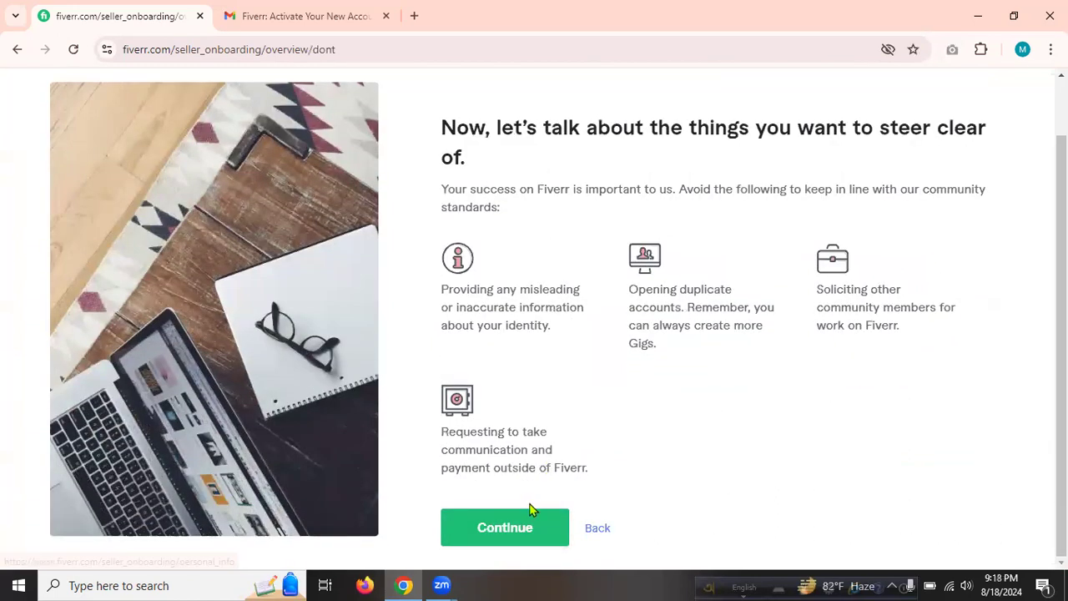
left_click(506, 538)
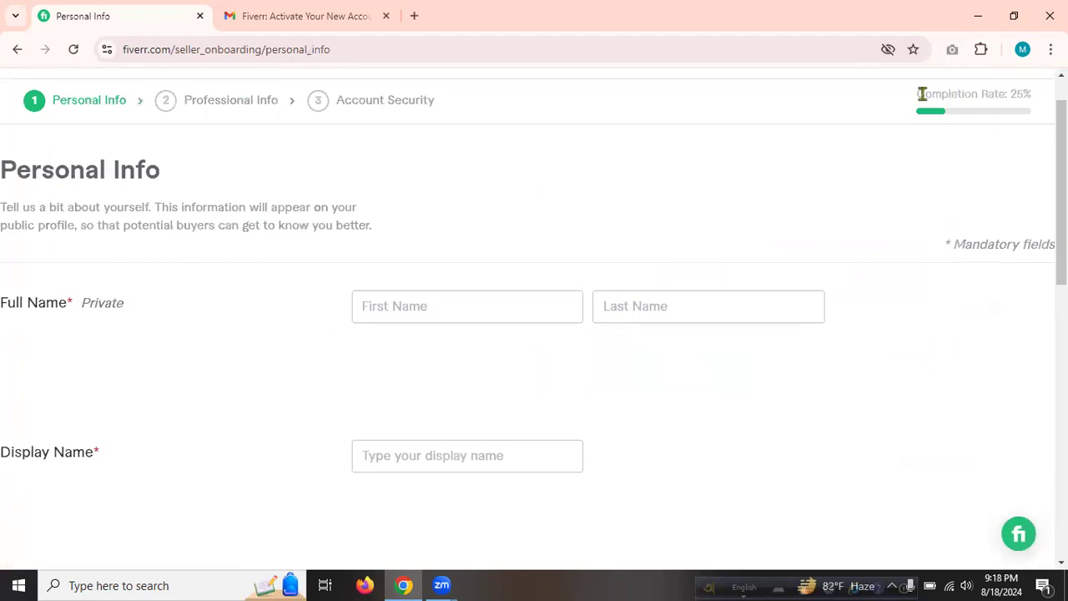
left_click_drag(946, 242, 1058, 242)
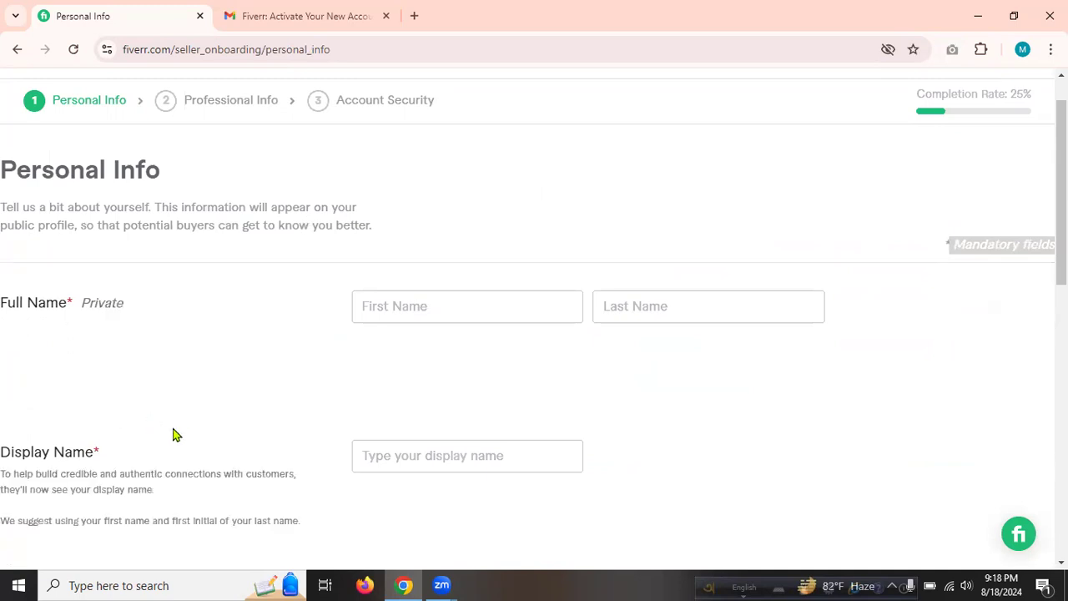
scroll(178, 431, "down", 1)
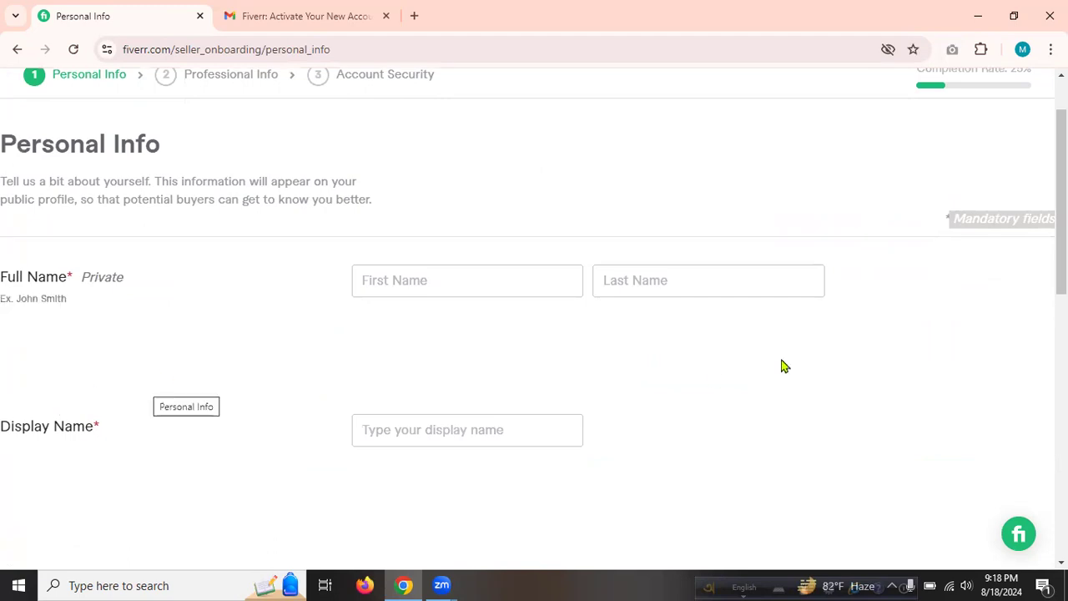
scroll(994, 139, "up", 2)
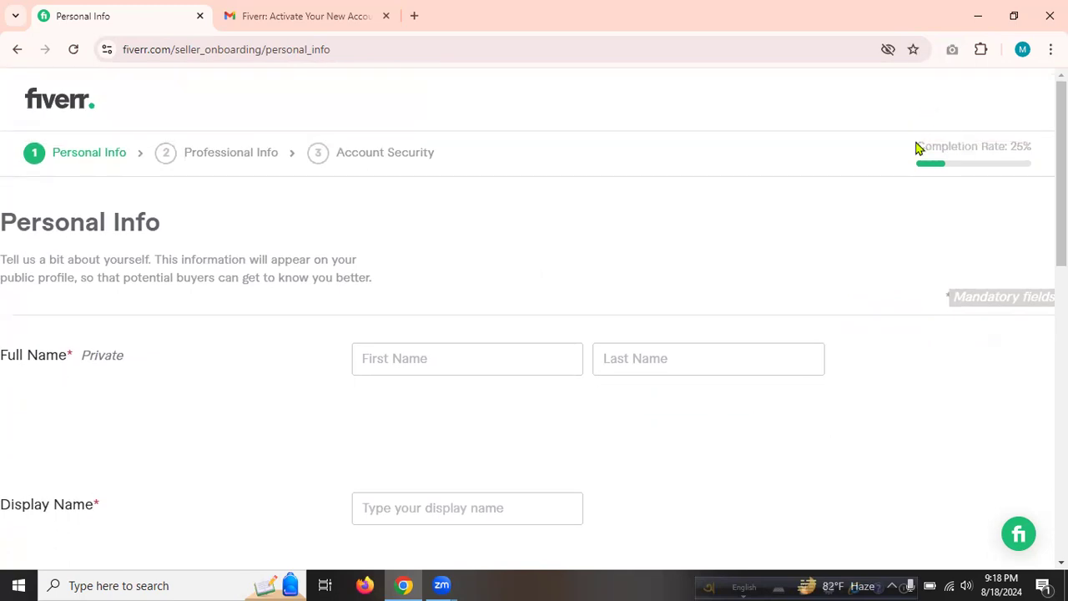
triple_click(1020, 148)
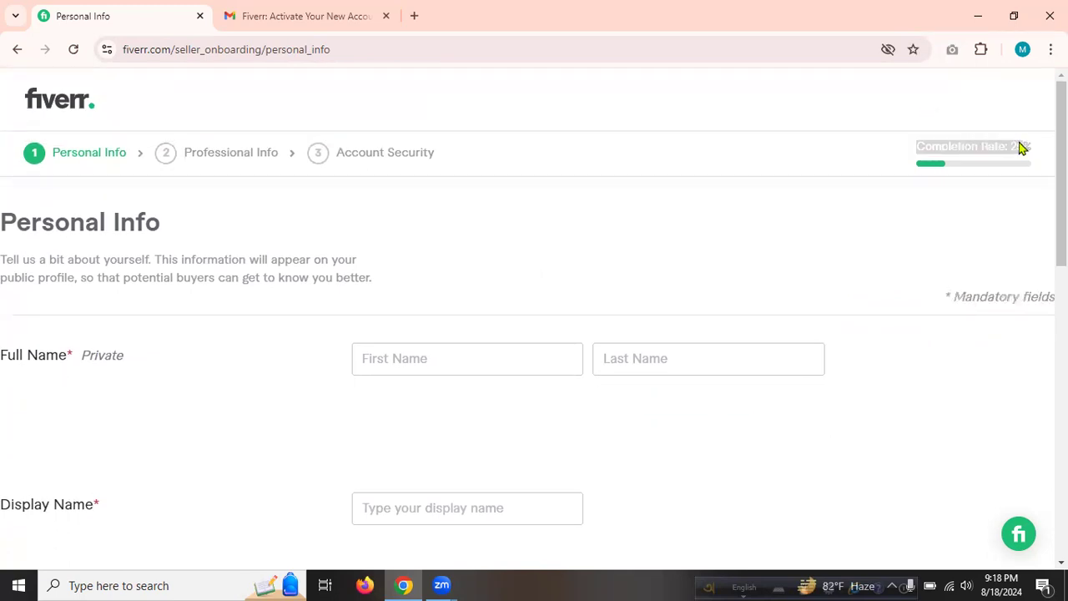
left_click(769, 220)
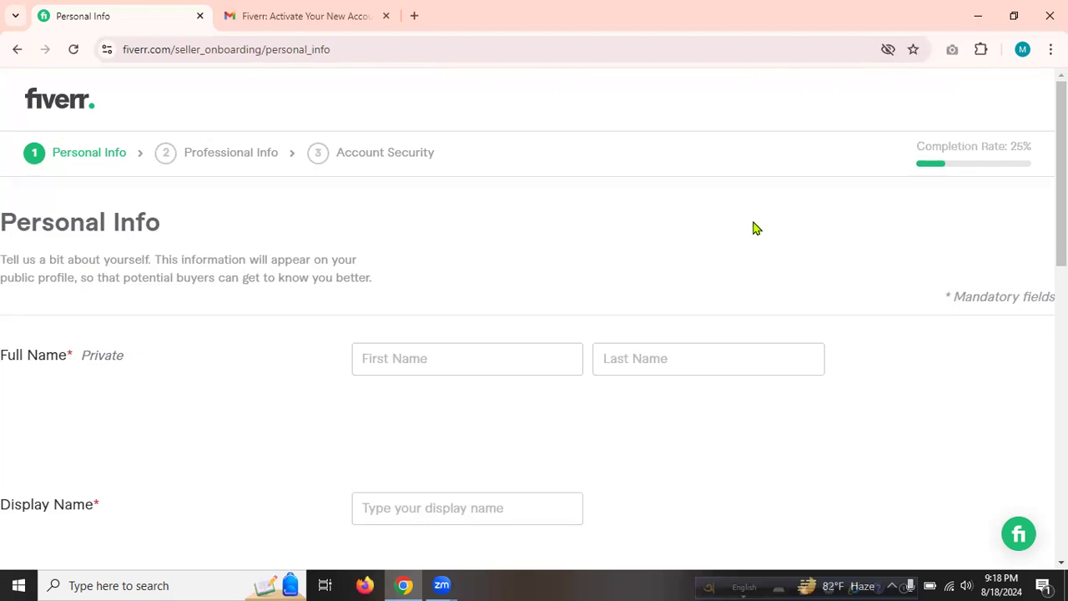
left_click(410, 357)
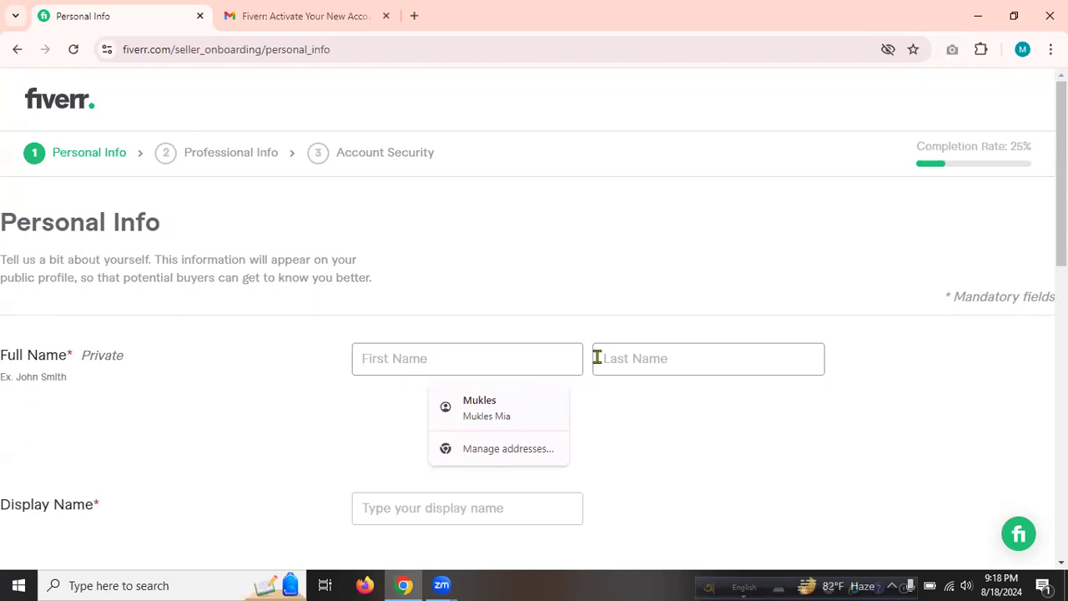
- Type the seller's first name and last name into the First Name and Last Name fields
type("Mukles")
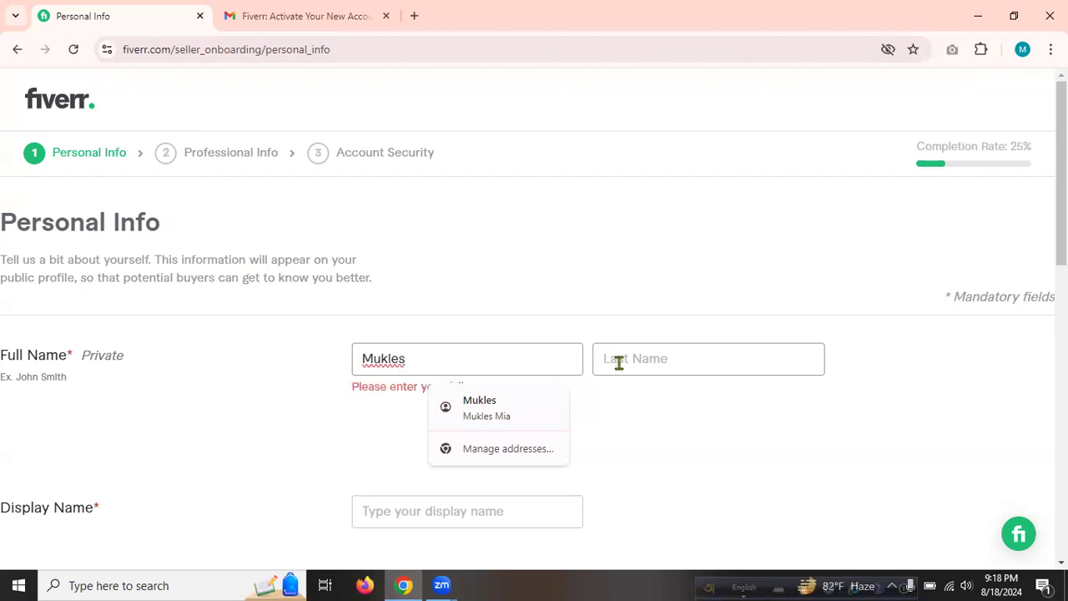
left_click(618, 360)
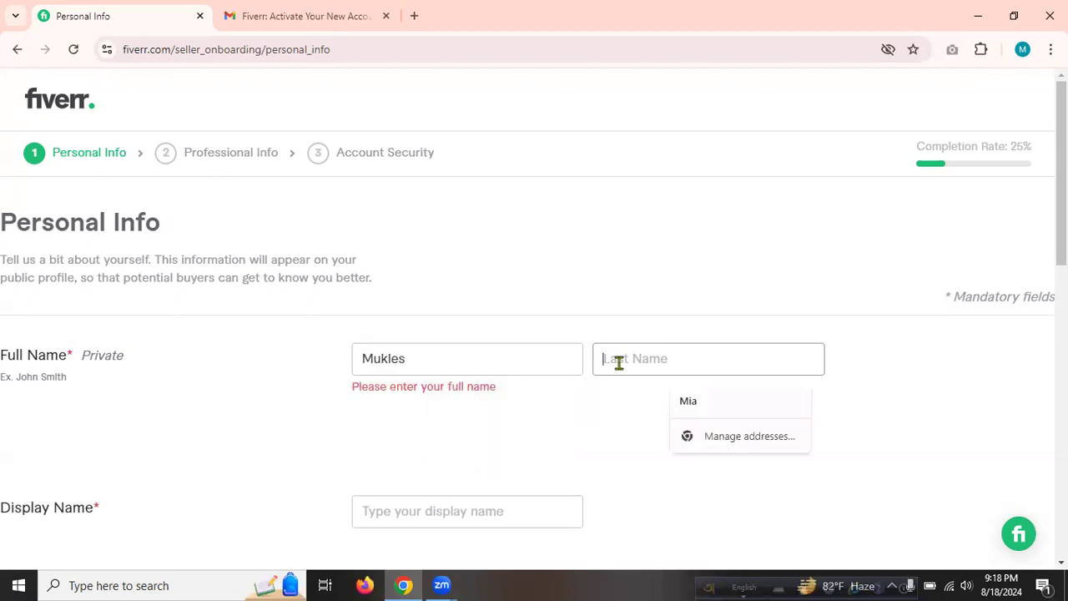
type("M")
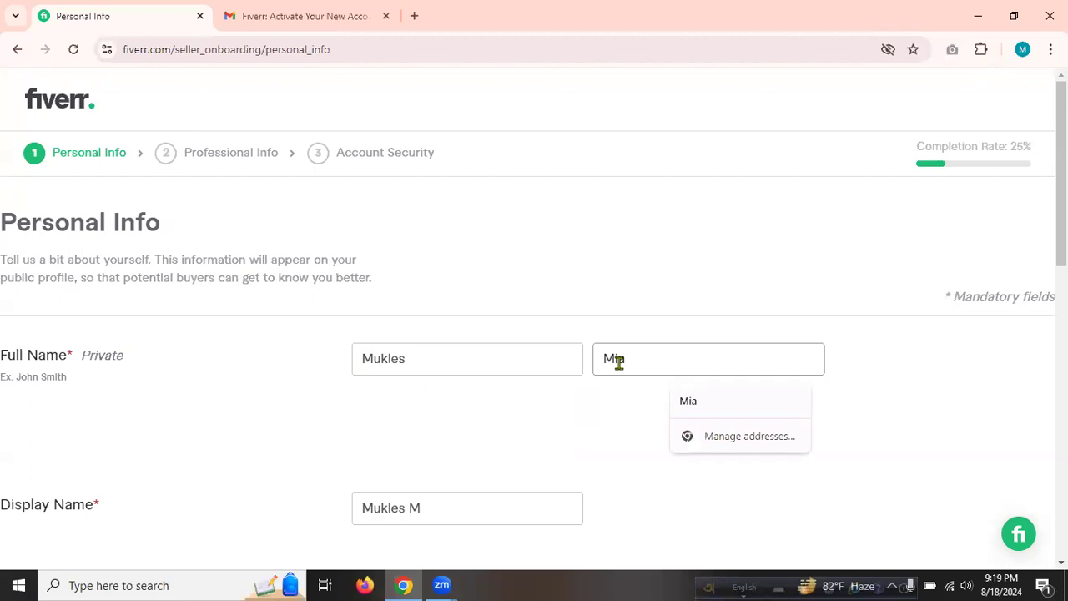
type("ia")
left_click(490, 369)
left_click(665, 361)
left_click(603, 439)
scroll(604, 439, "down", 1)
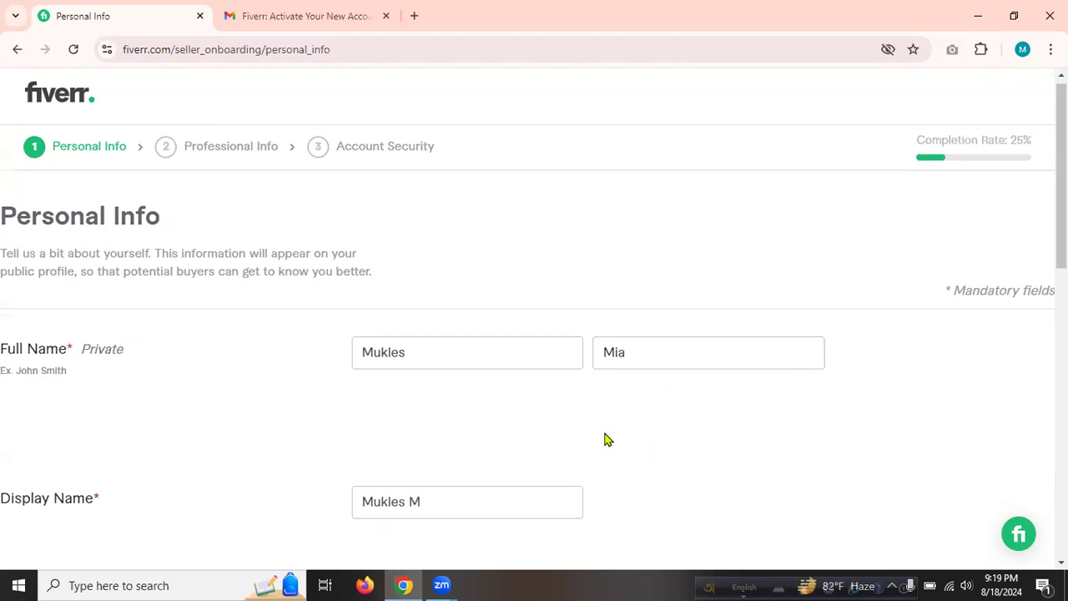
- Complete the Display Name so it matches the seller's full first and last name
left_click(447, 454)
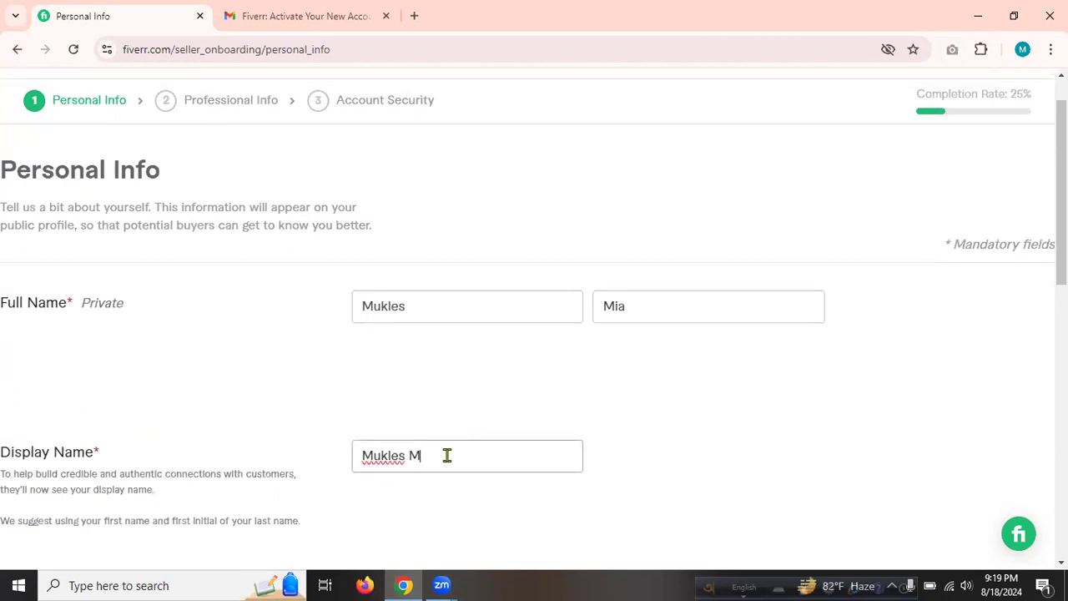
type("ia")
left_click(395, 292)
left_click(386, 466)
left_click_drag(398, 455, 409, 457)
left_click(701, 472)
scroll(704, 474, "down", 1)
scroll(703, 474, "down", 1)
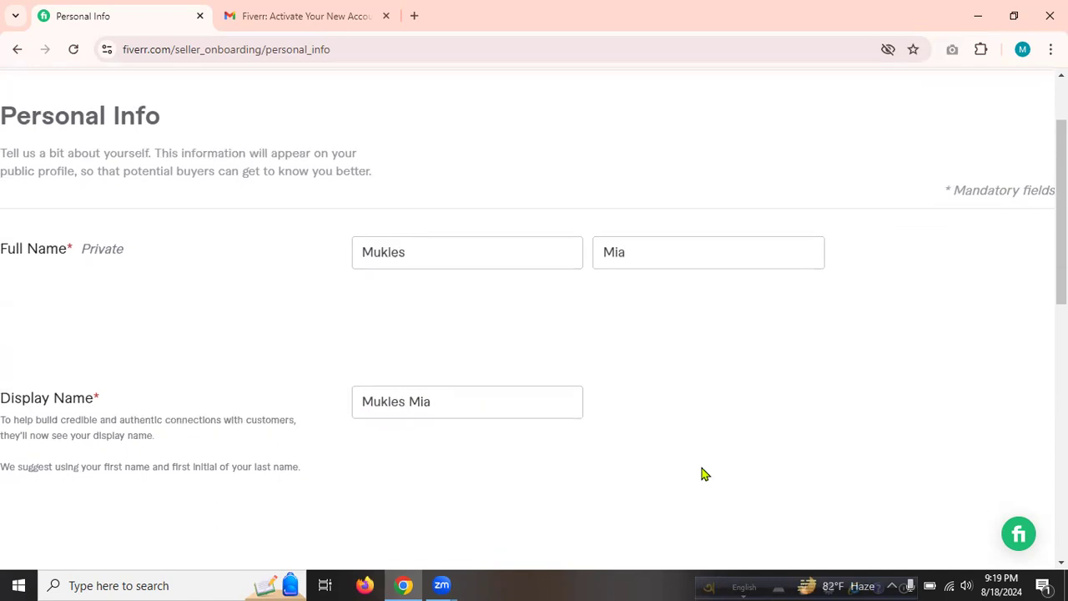
scroll(703, 474, "down", 1)
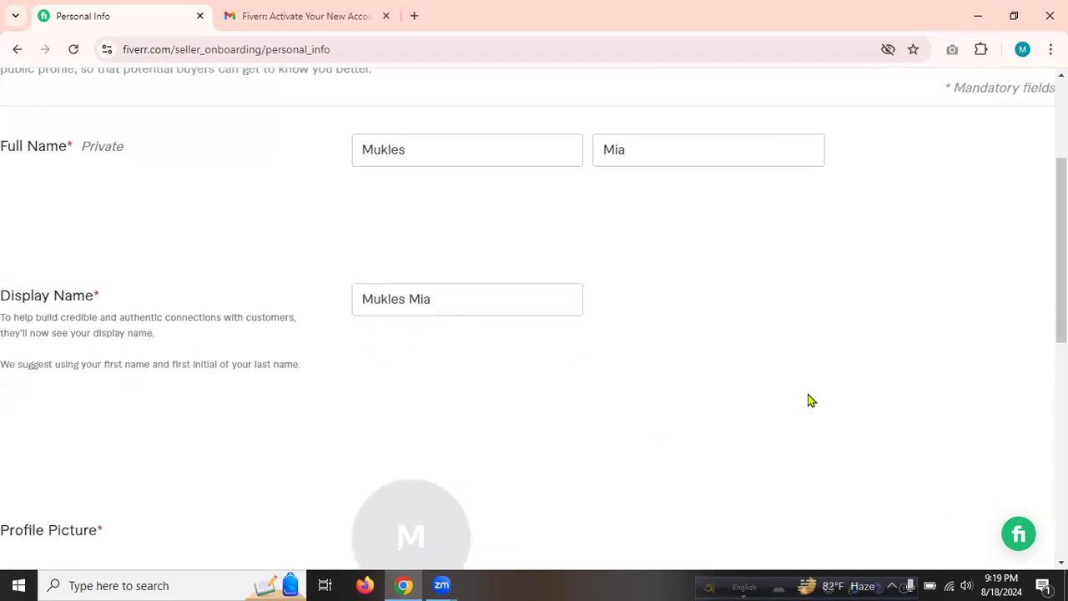
scroll(776, 404, "down", 1)
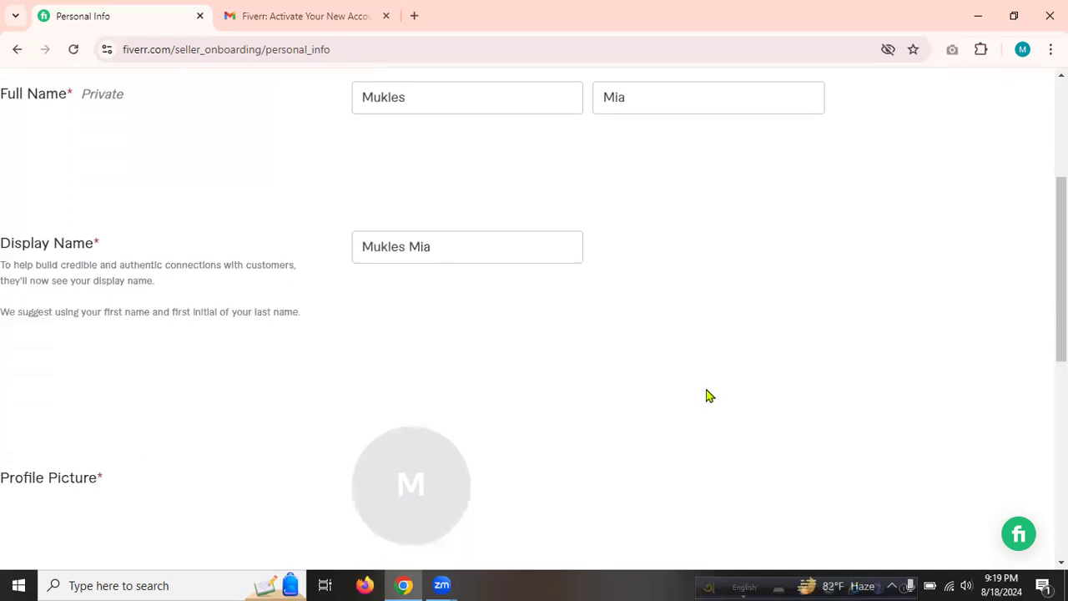
scroll(713, 392, "down", 1)
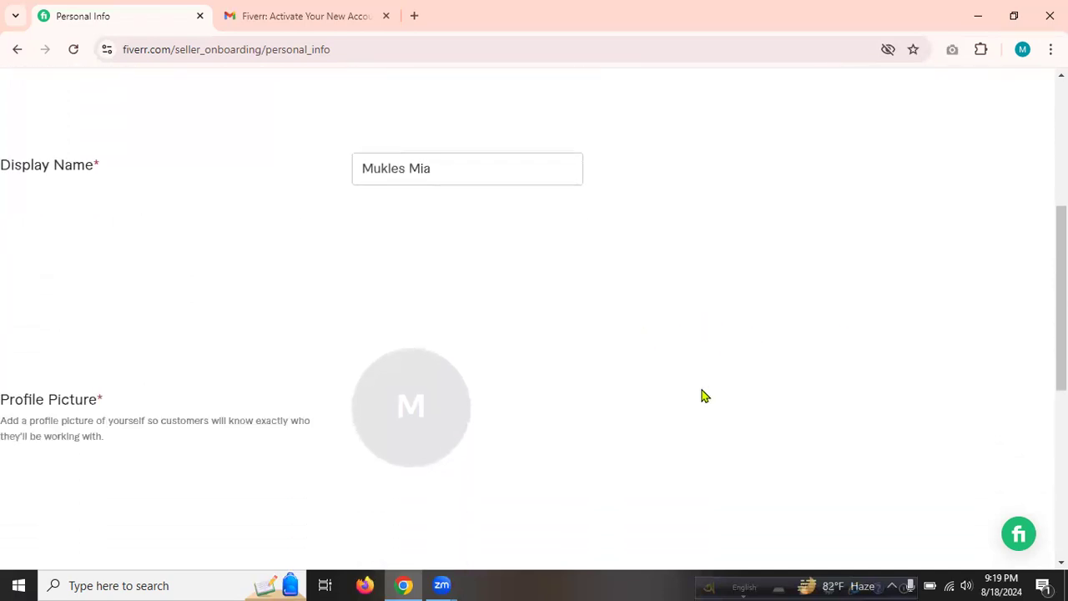
scroll(695, 399, "down", 1)
mouse_move(422, 380)
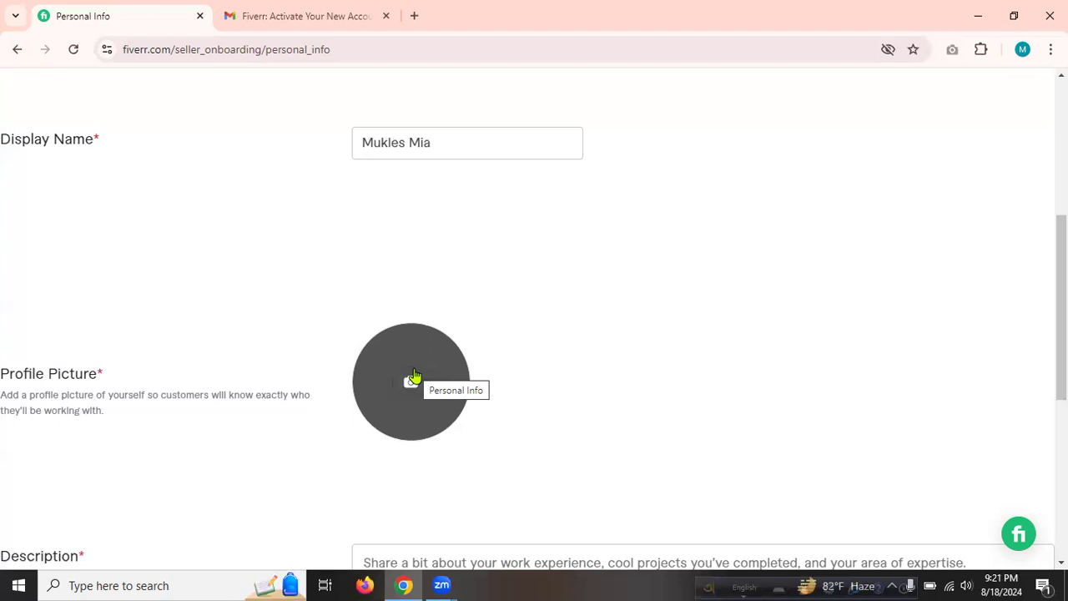
- Upload Pict_300×300 from the Job picture folder as the profile photo
left_click(414, 377)
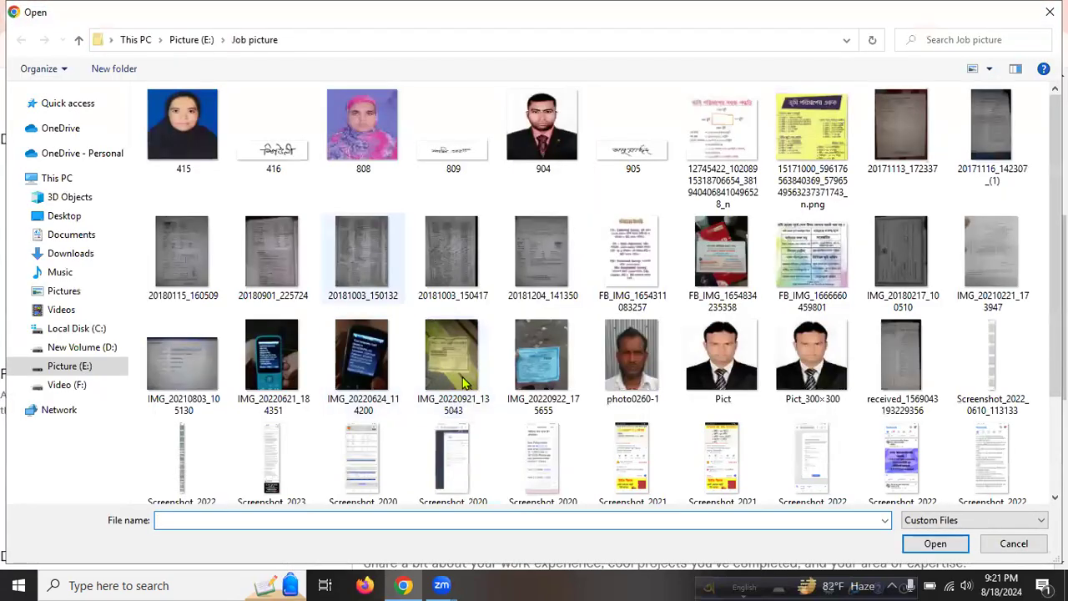
double_click(776, 377)
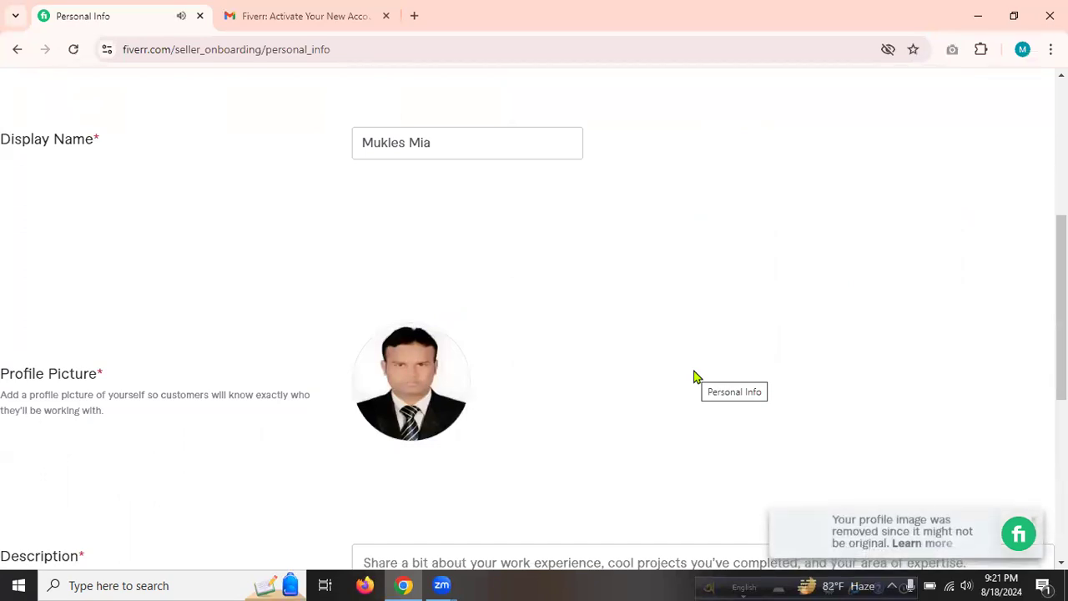
scroll(699, 344, "down", 1)
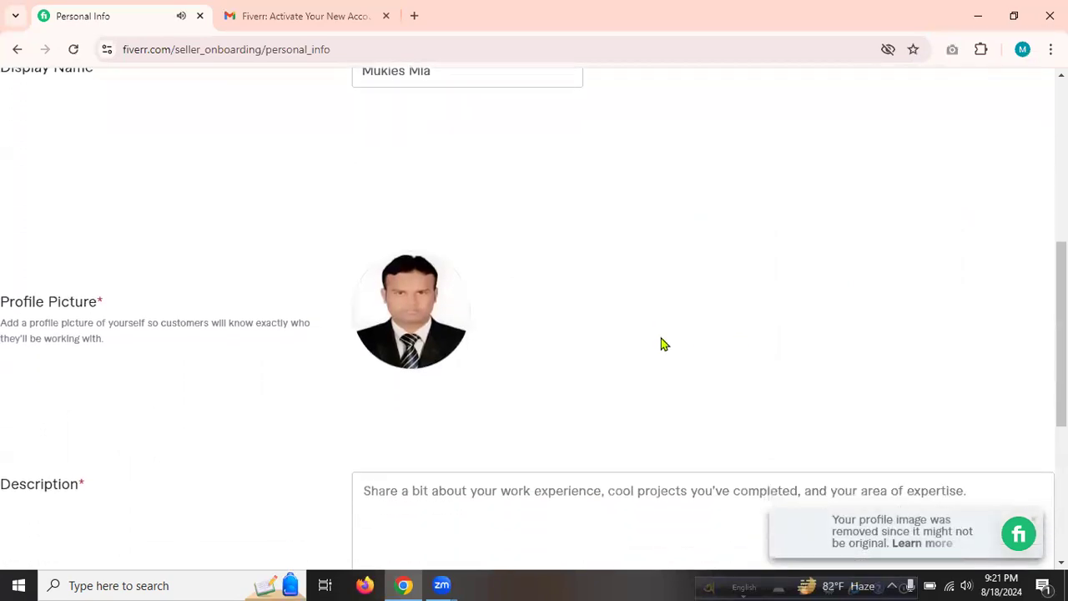
- Type 'Hello' at the start of the Description box, correcting a typo along the way
scroll(551, 497, "down", 1)
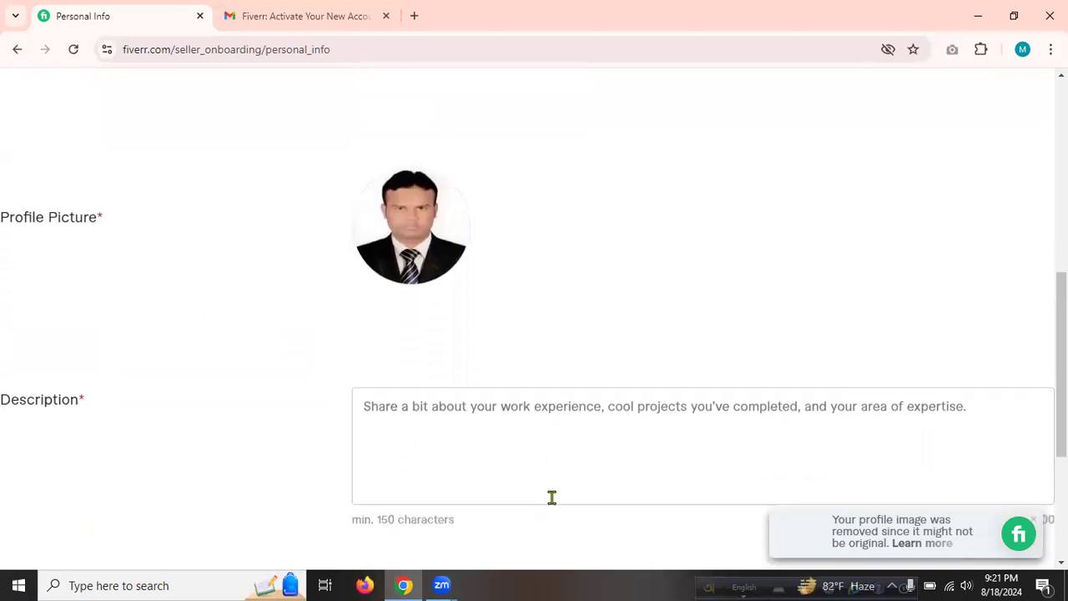
left_click(458, 395)
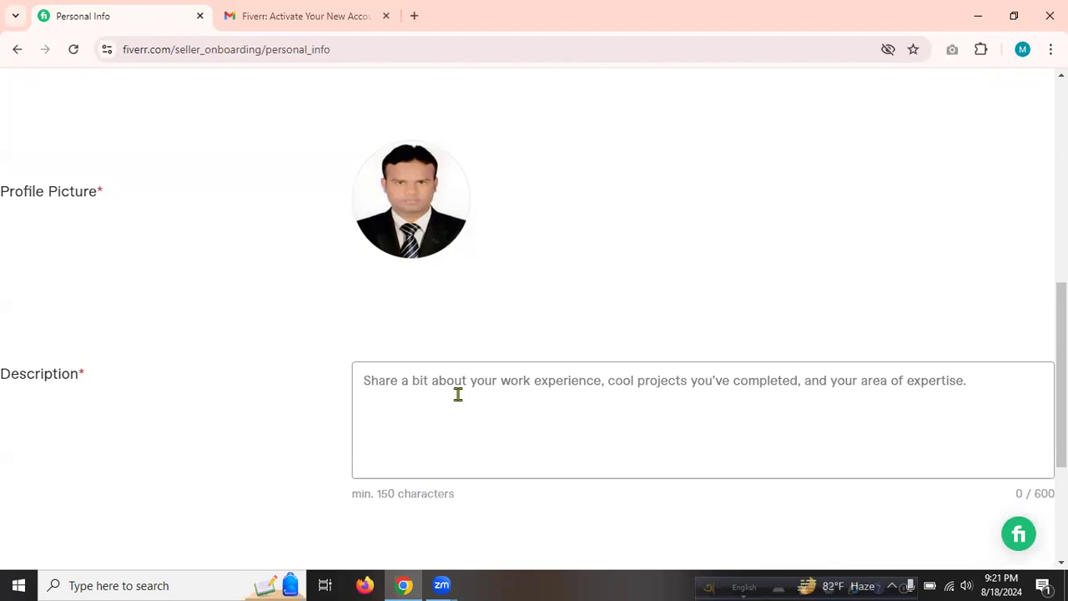
type("Hee")
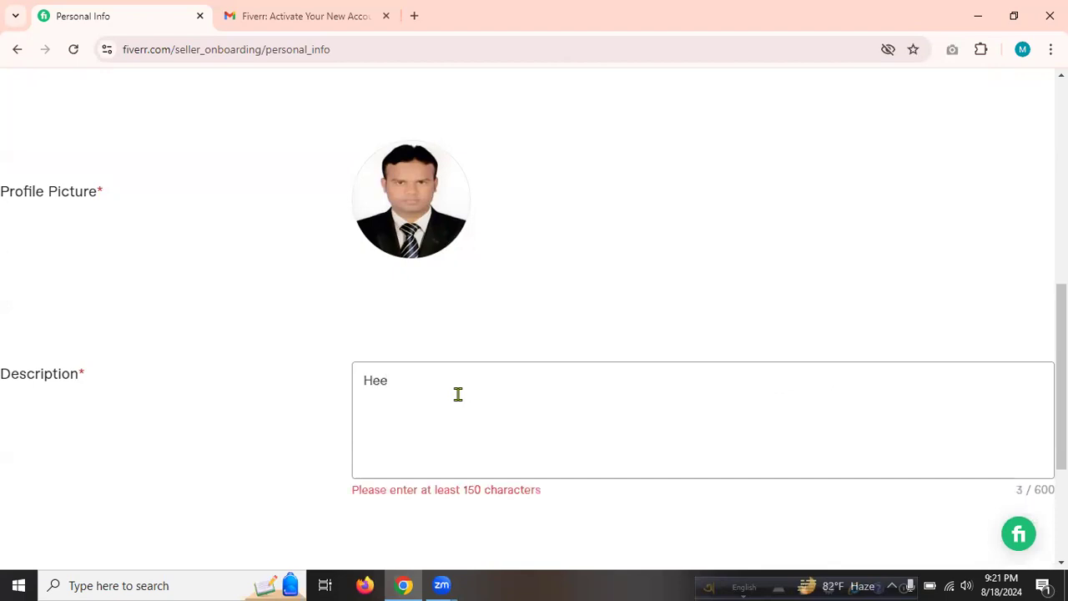
key("BackSpace")
type("llo")
left_click(565, 498)
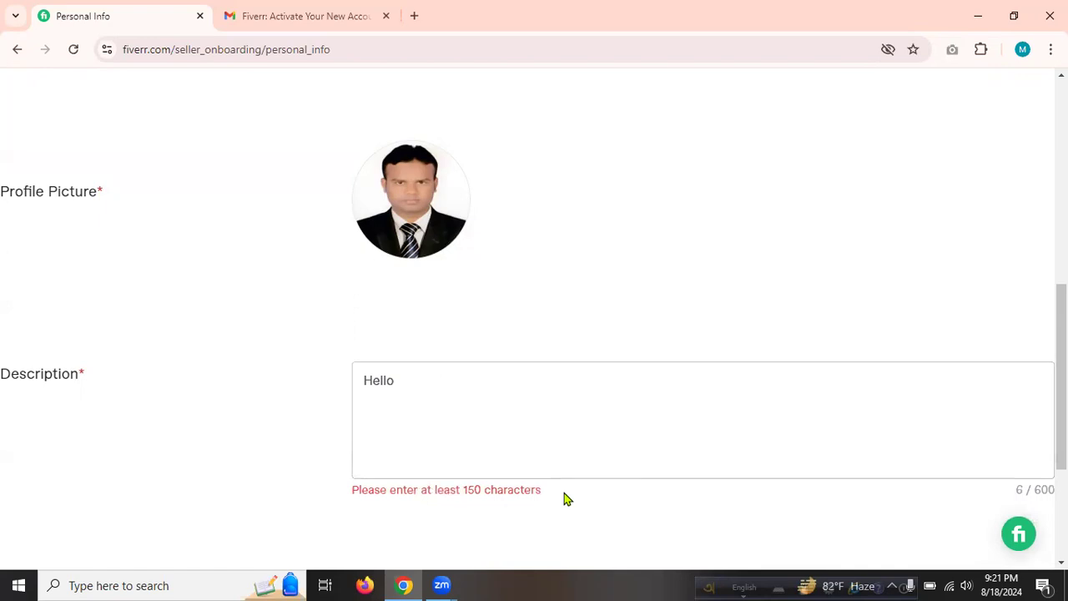
left_click(507, 390)
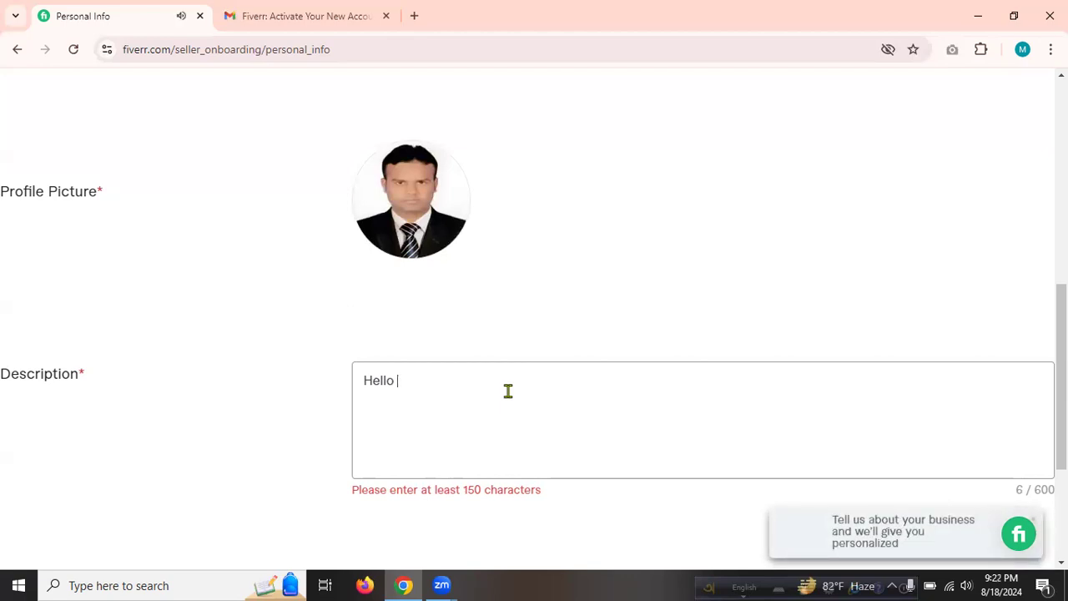
- Type the greeting with the seller's name, then "I'm specialist of Lead Generation"
type("there, I")
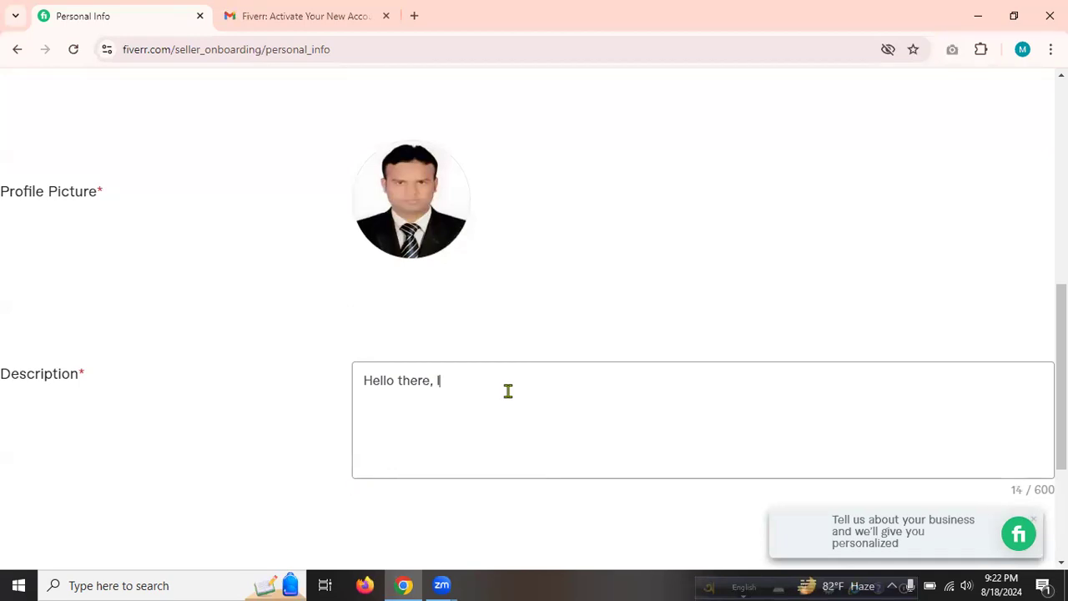
type("'")
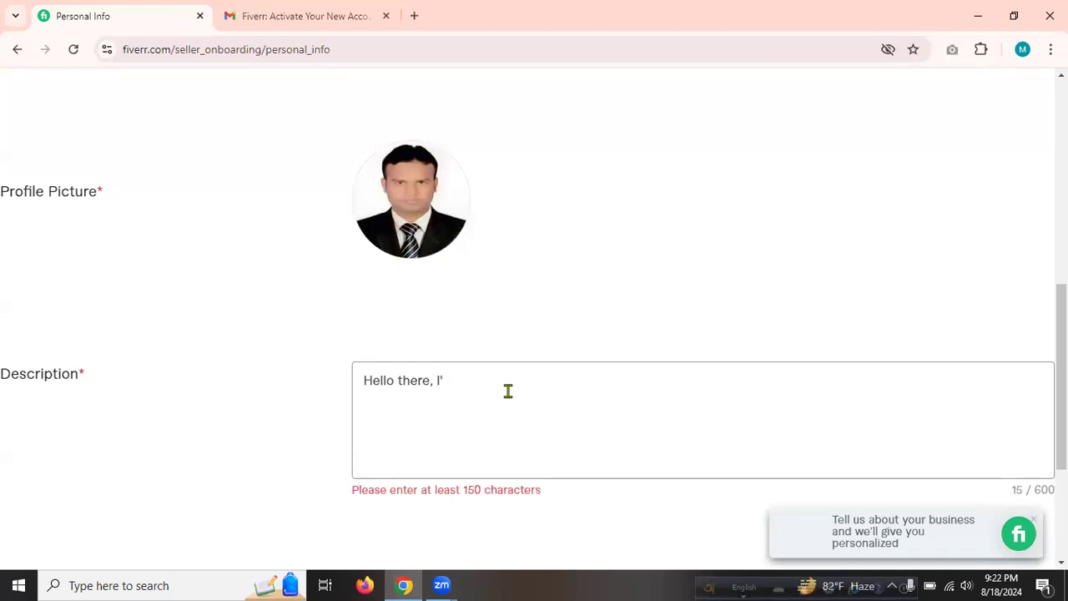
type("m Mokles Mia")
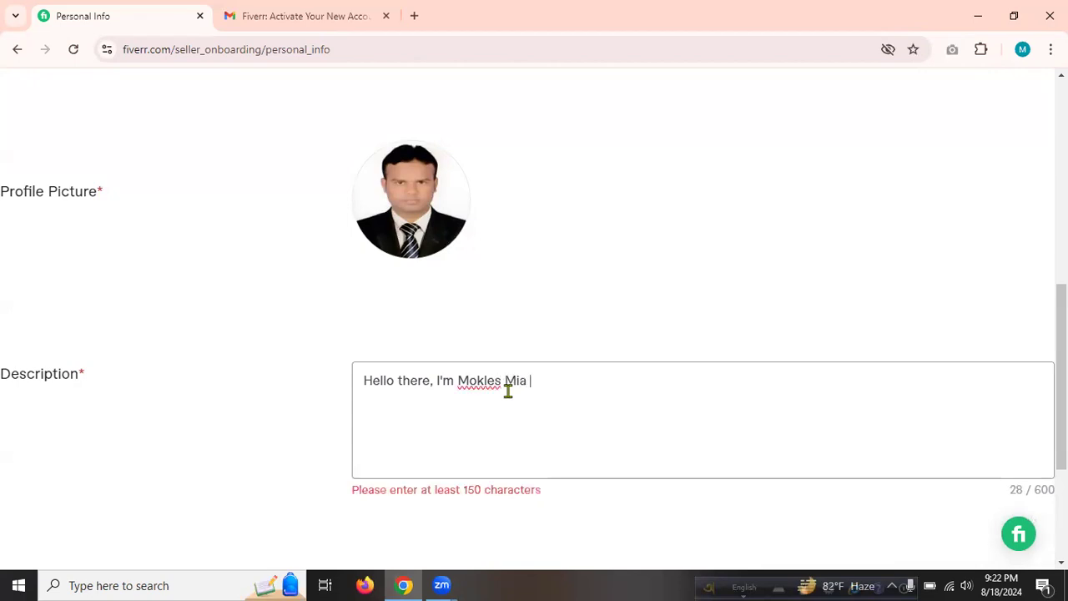
key("BackSpace")
type(".")
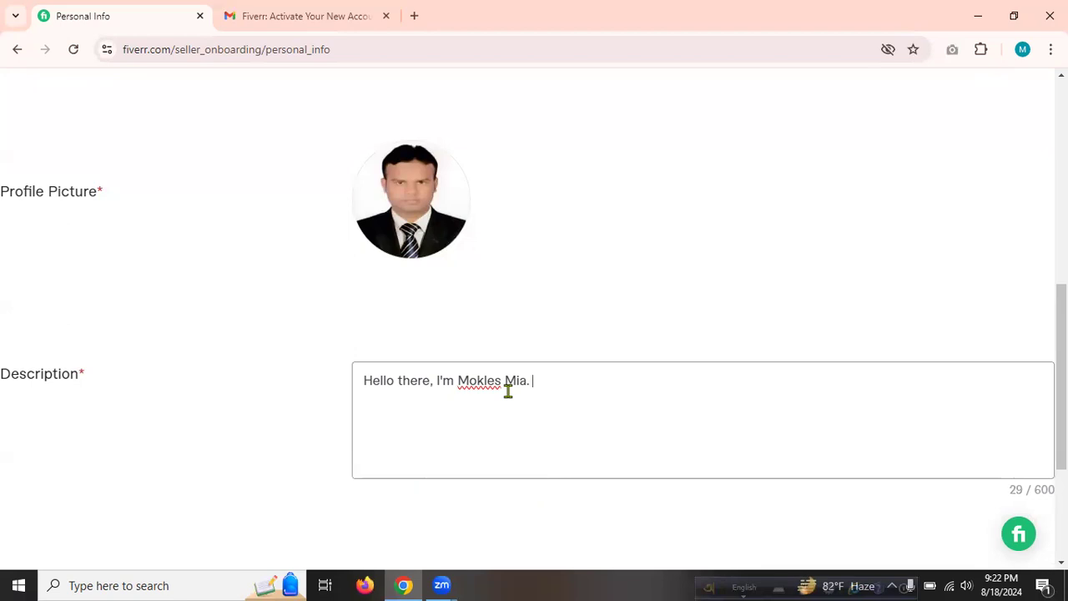
type(" I'm ")
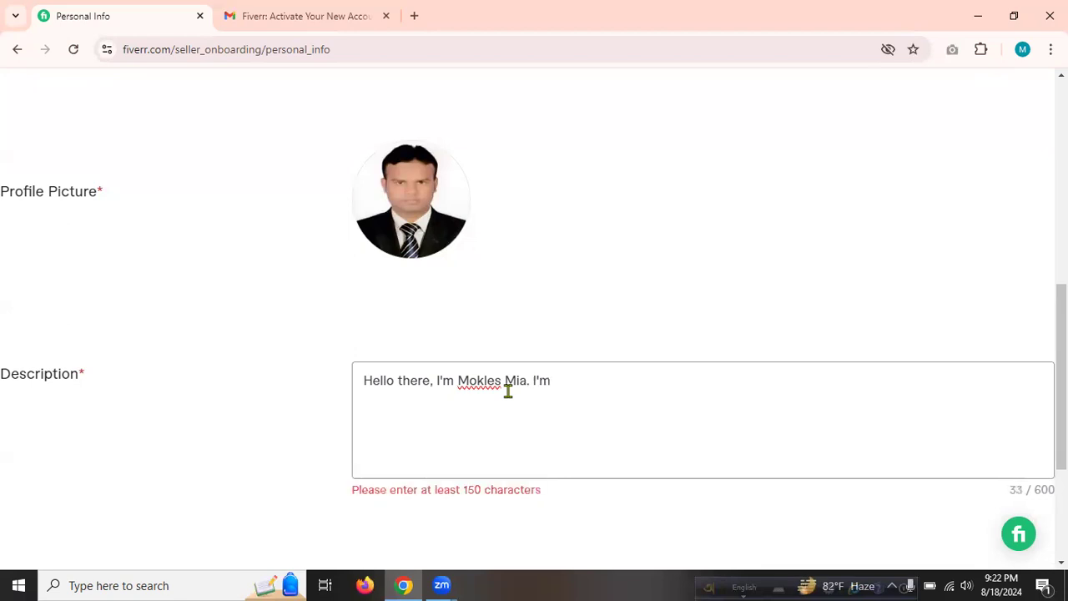
type("special")
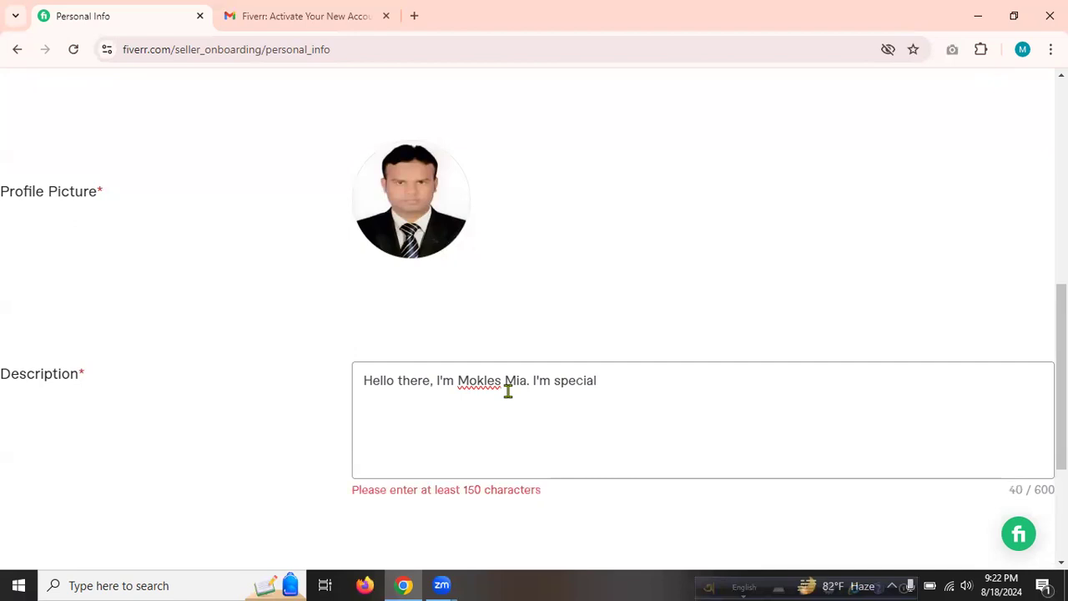
type("ist of ")
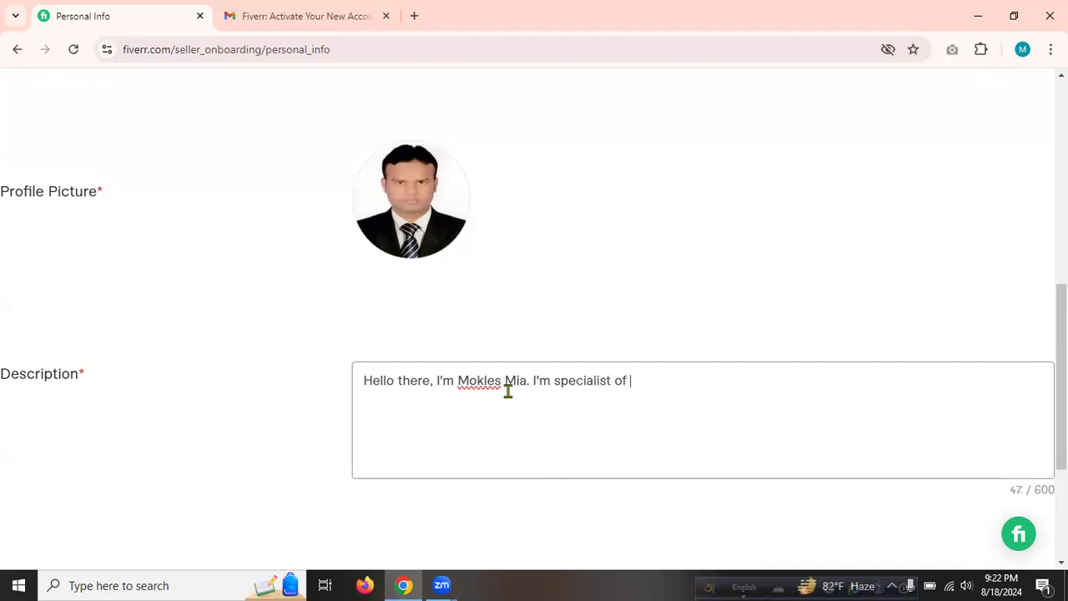
type("Le")
key("BackSpace")
type("ead Generation")
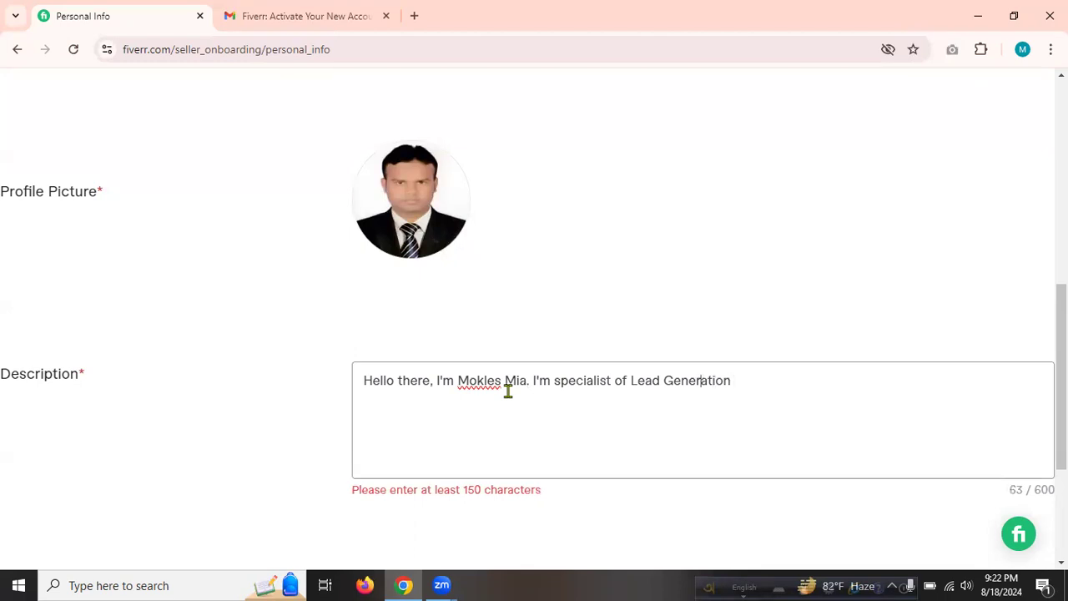
- Insert 'Digital Marketing,' before Lead Generation and append 'Social Media Marketing, Keyword Research'
left_click(626, 377)
type("Digi")
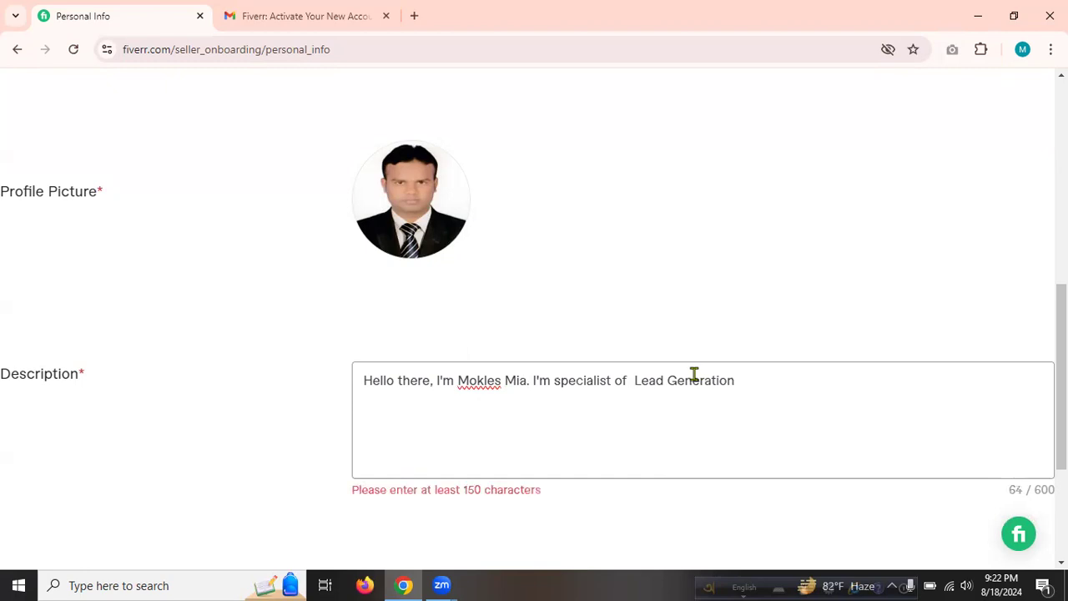
type("tal ")
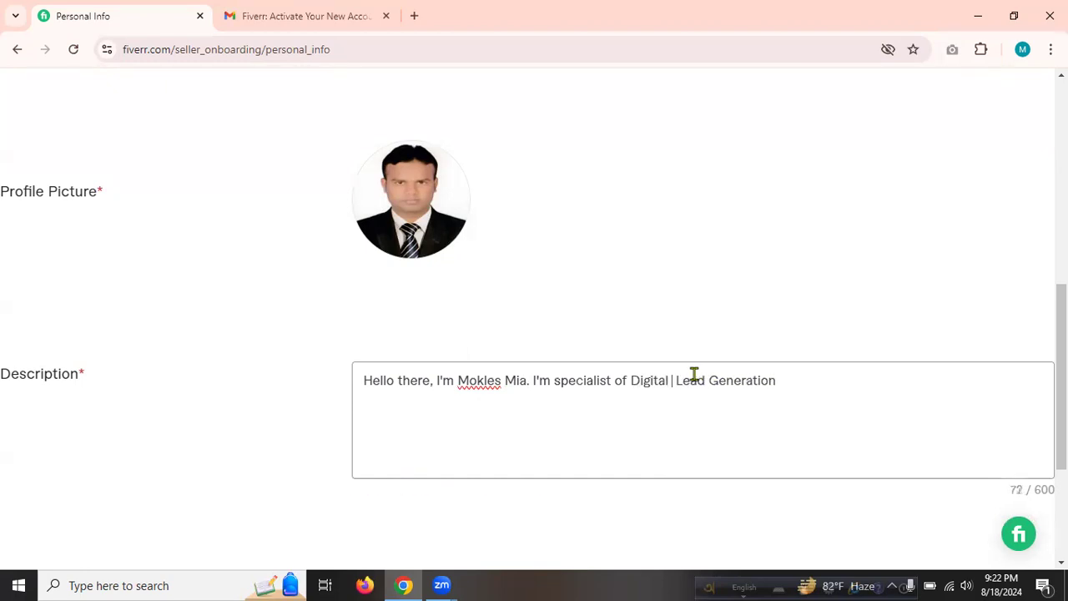
type("Marketi")
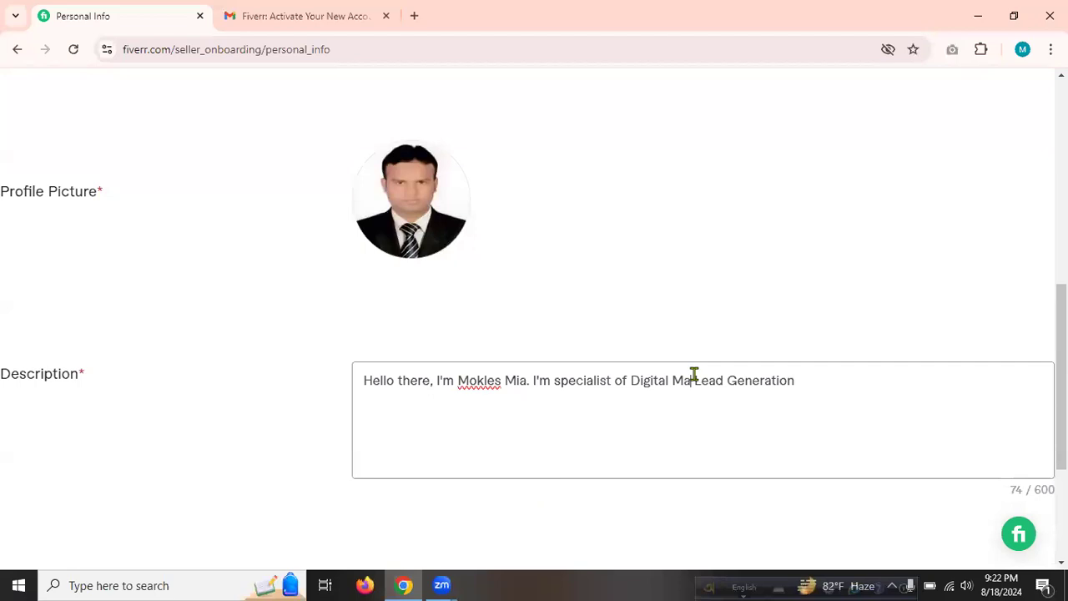
type("ng ")
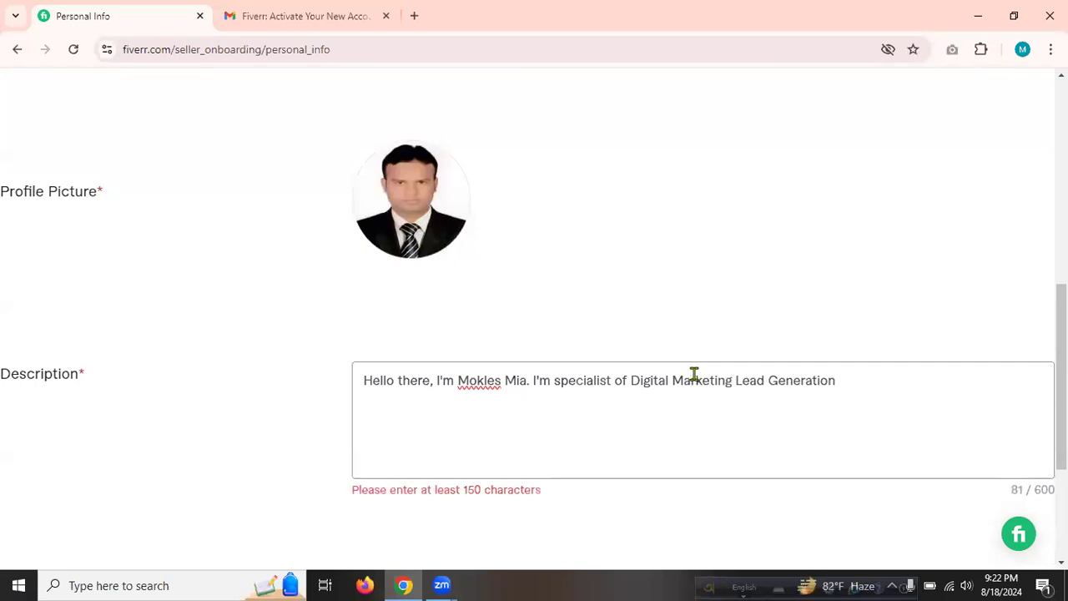
type(",")
key("End")
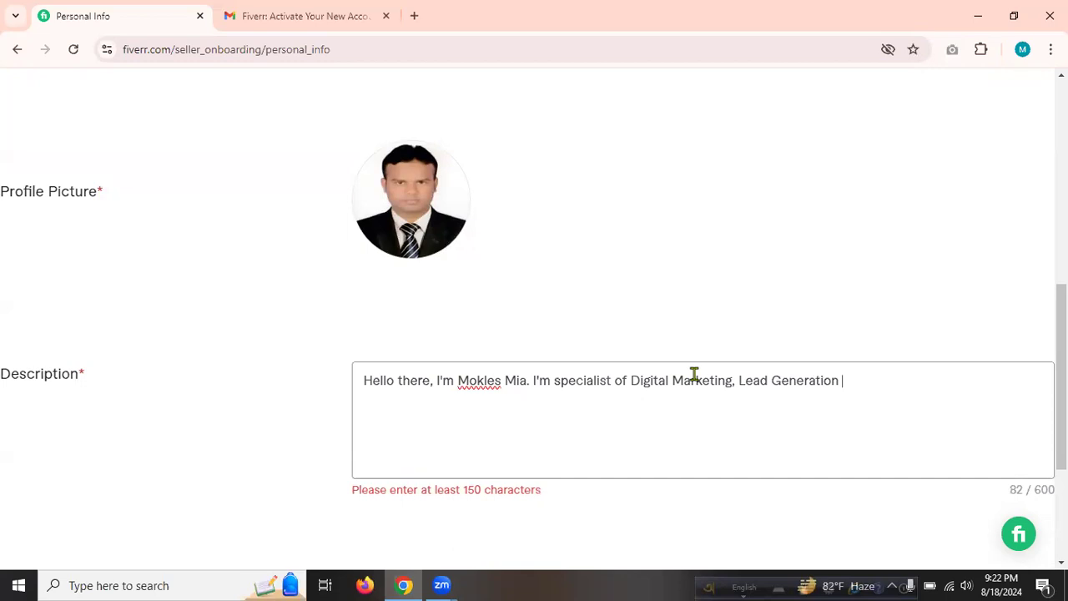
key("BackSpace")
type(", C")
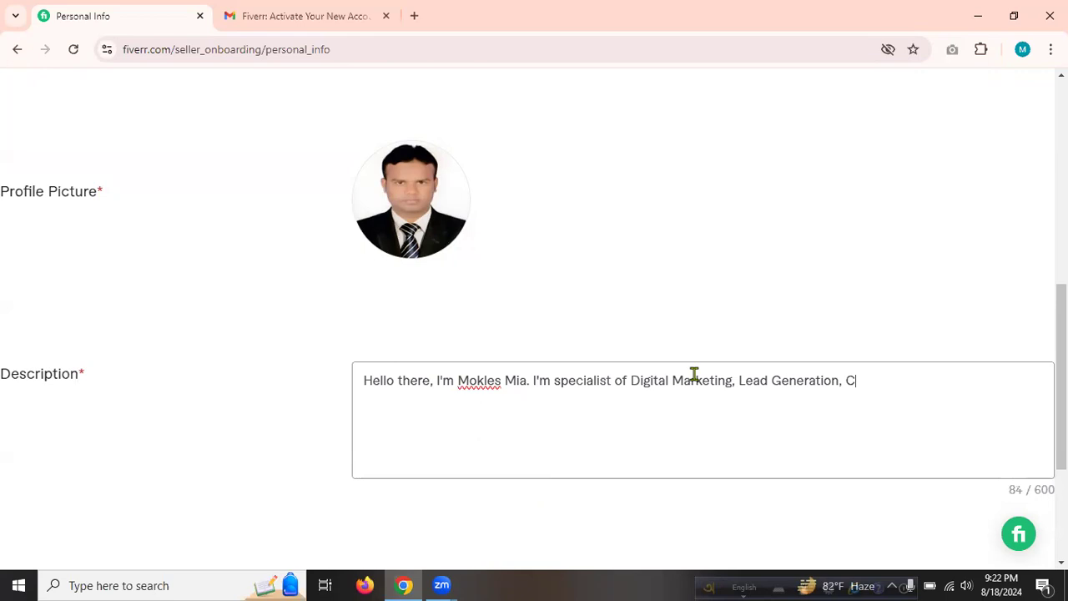
key("BackSpace")
type("SocialMedia Marketing ")
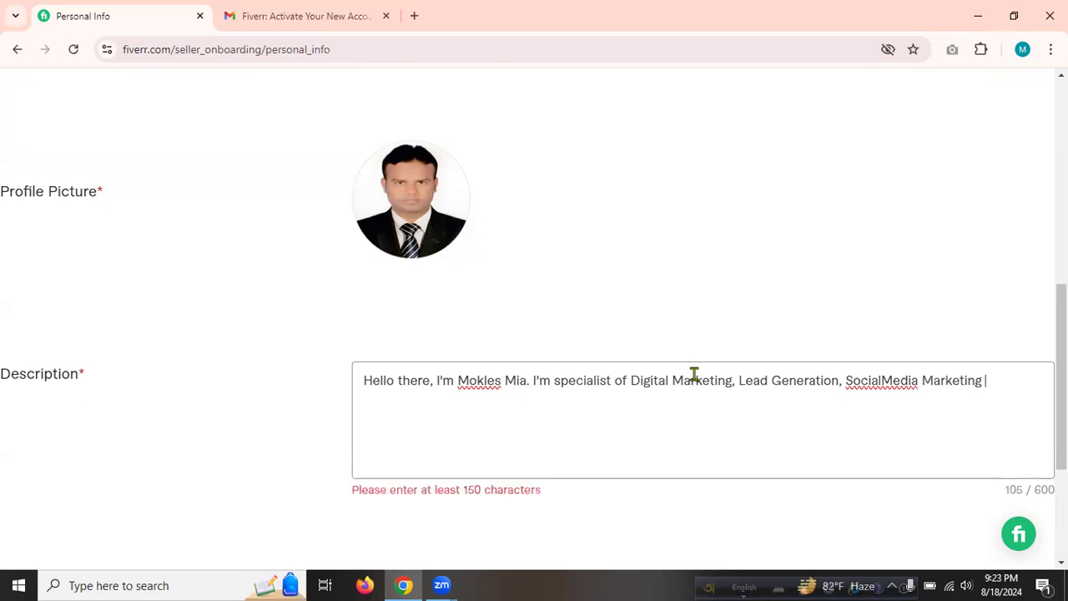
type(", Key")
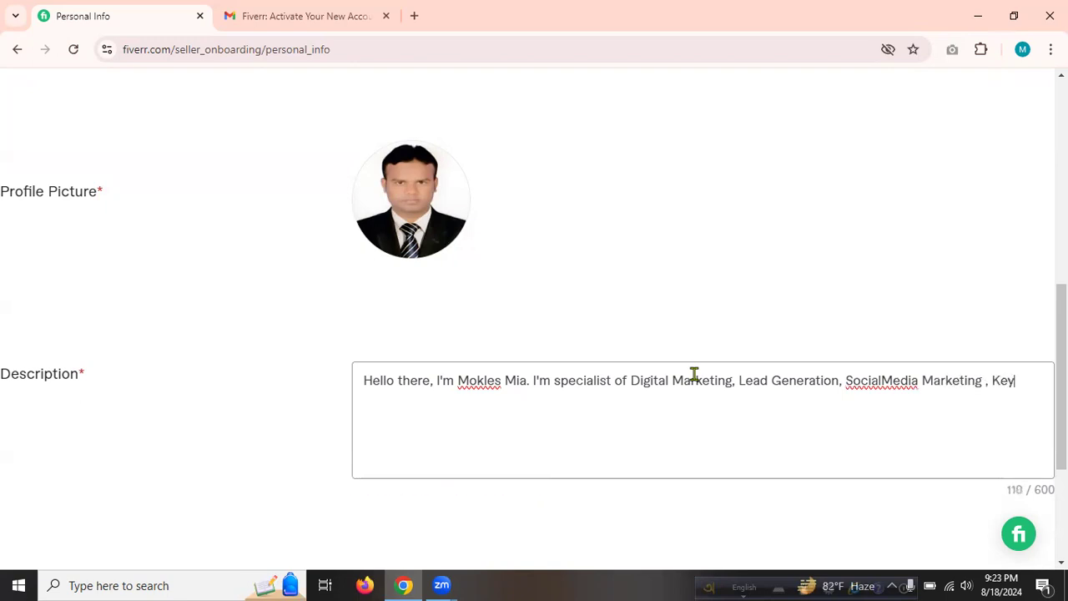
type("word")
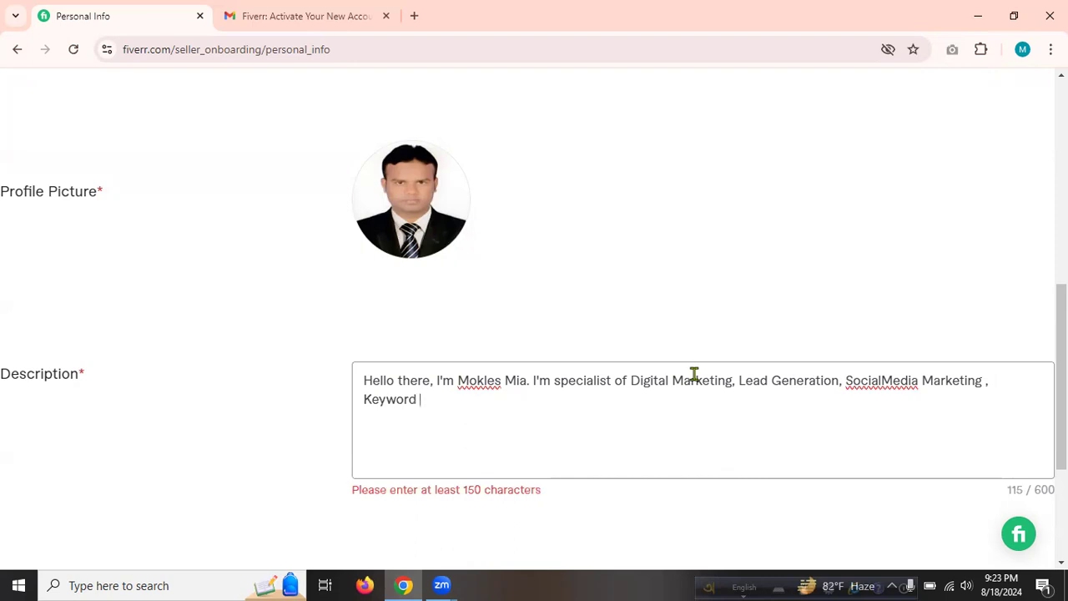
type("Resear")
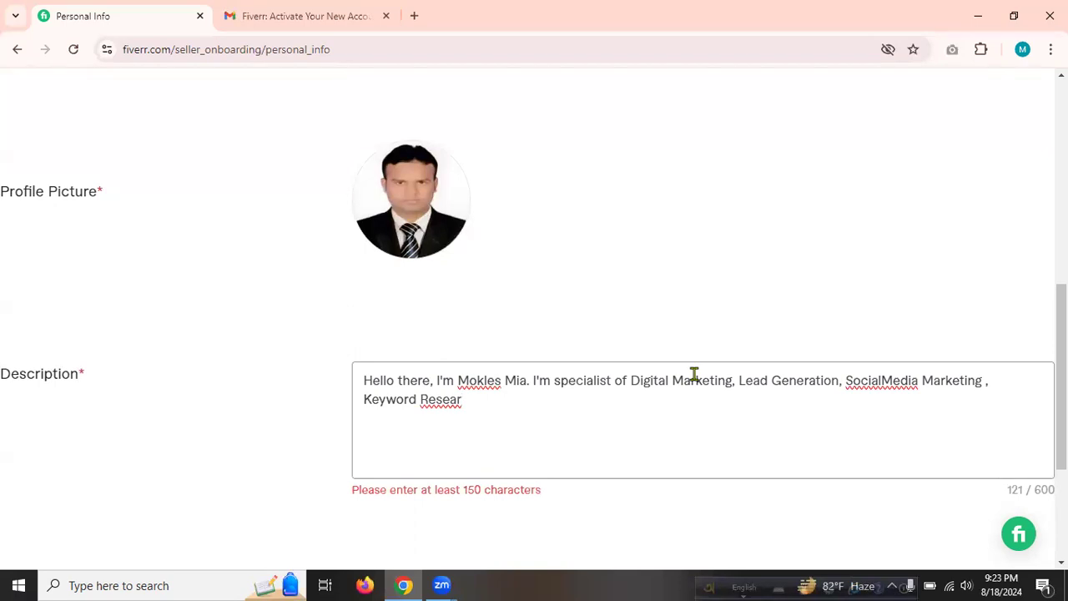
type("ch")
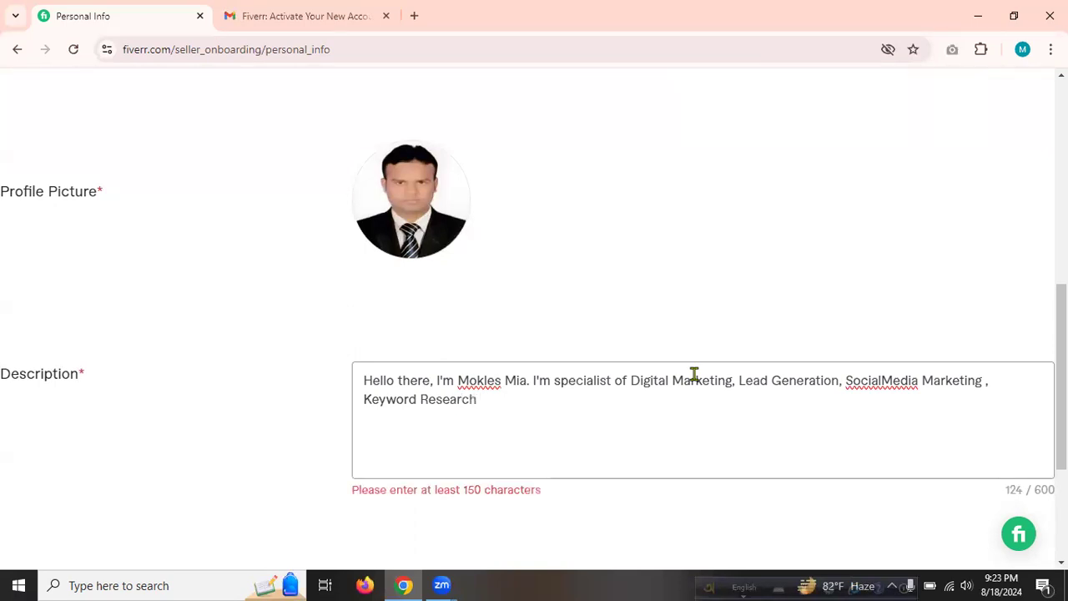
- Fix the 'SocialMedia' spacing and add "and SEO expert. I'm always willing to serve you."
left_click(883, 380)
left_click(520, 397)
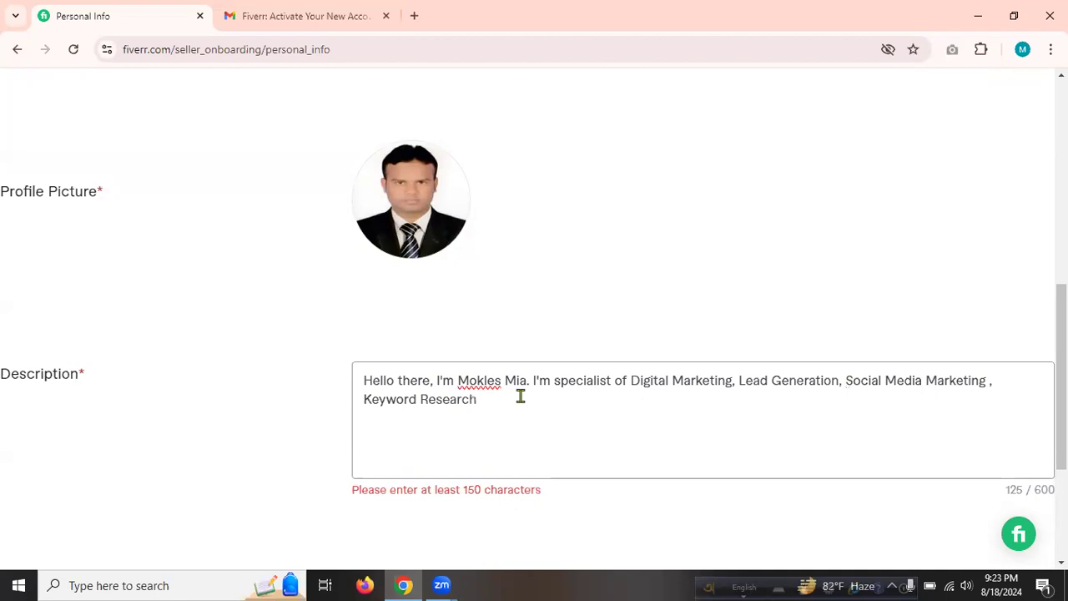
type("and SEO ")
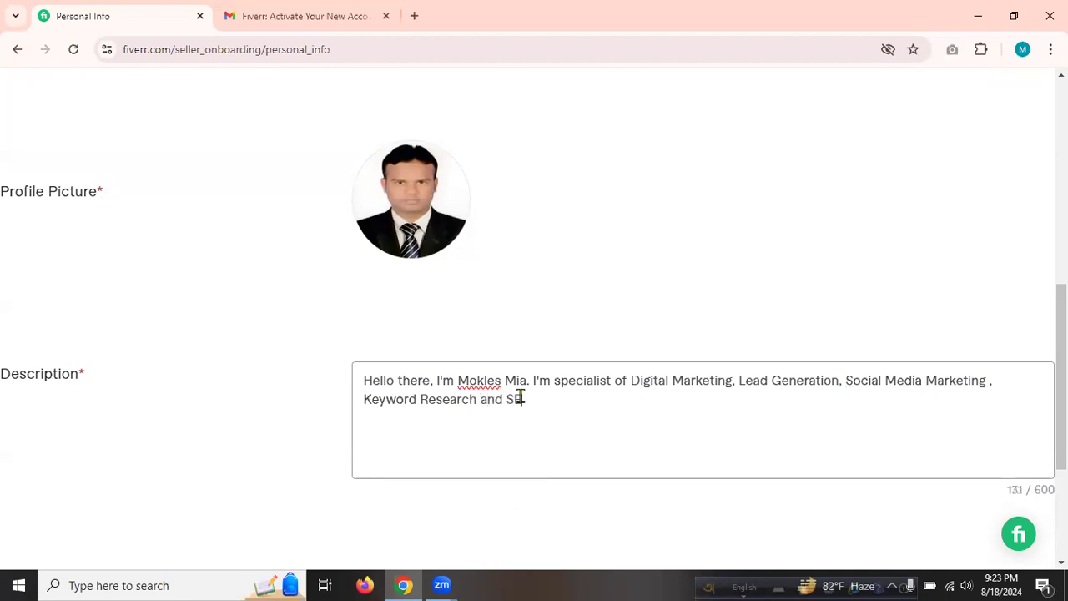
type("expert")
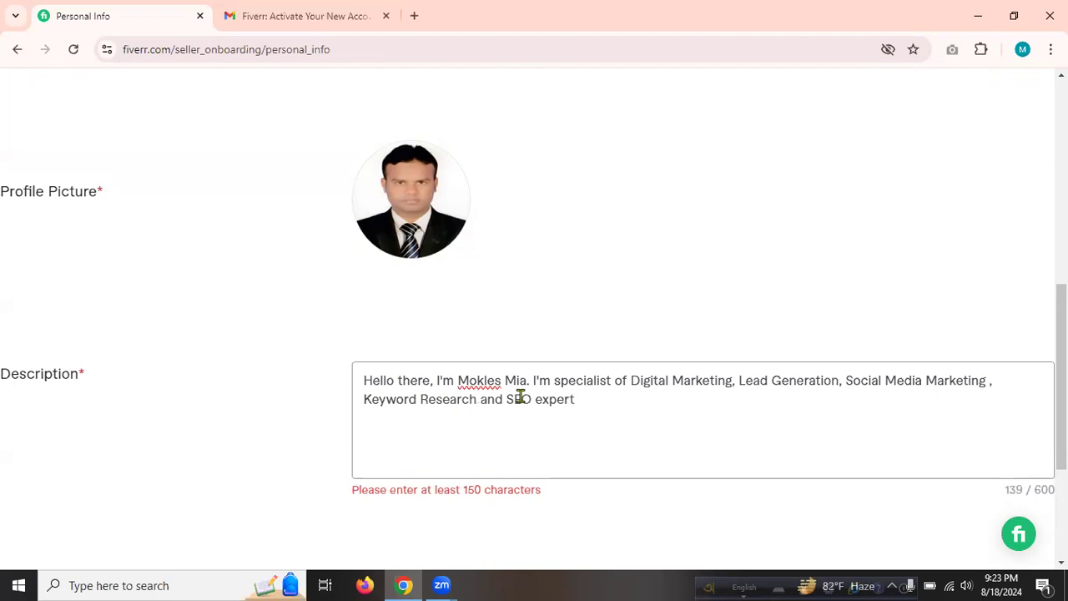
type(". I;")
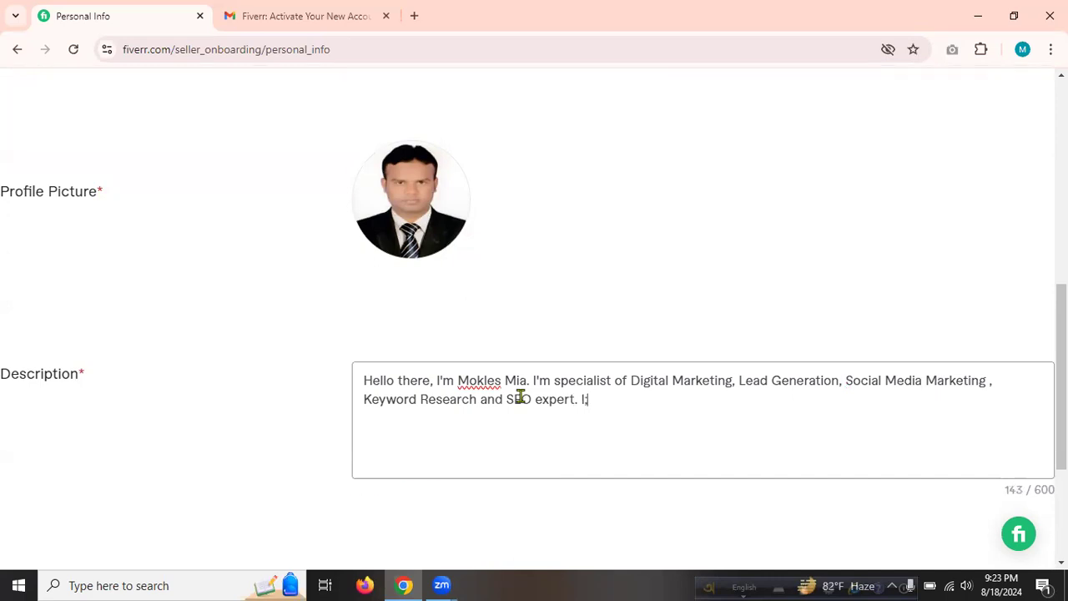
key("BackSpace")
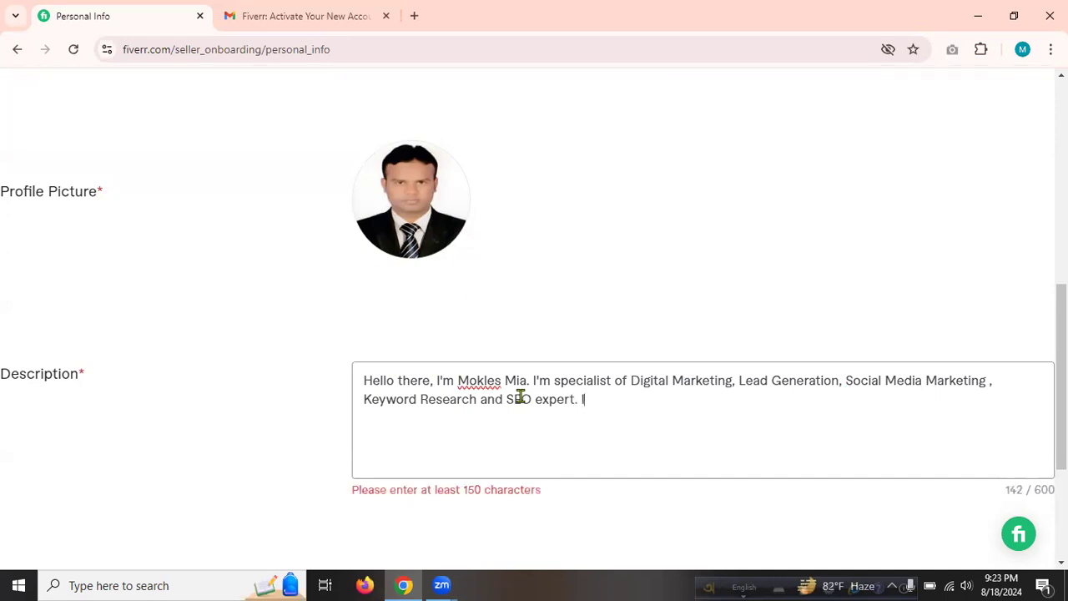
type("'m a")
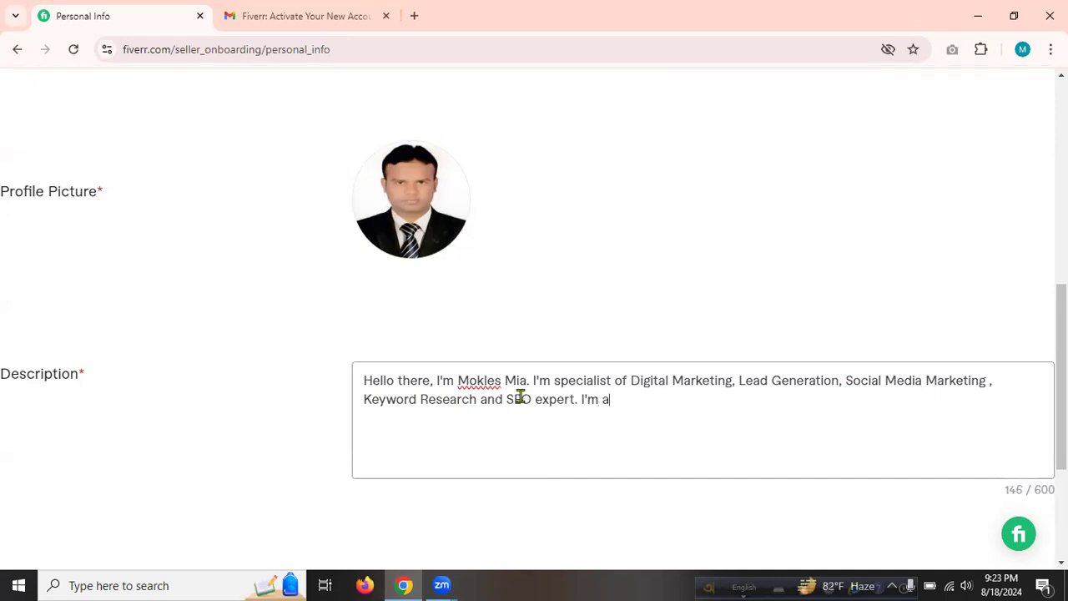
type("lways willing to ")
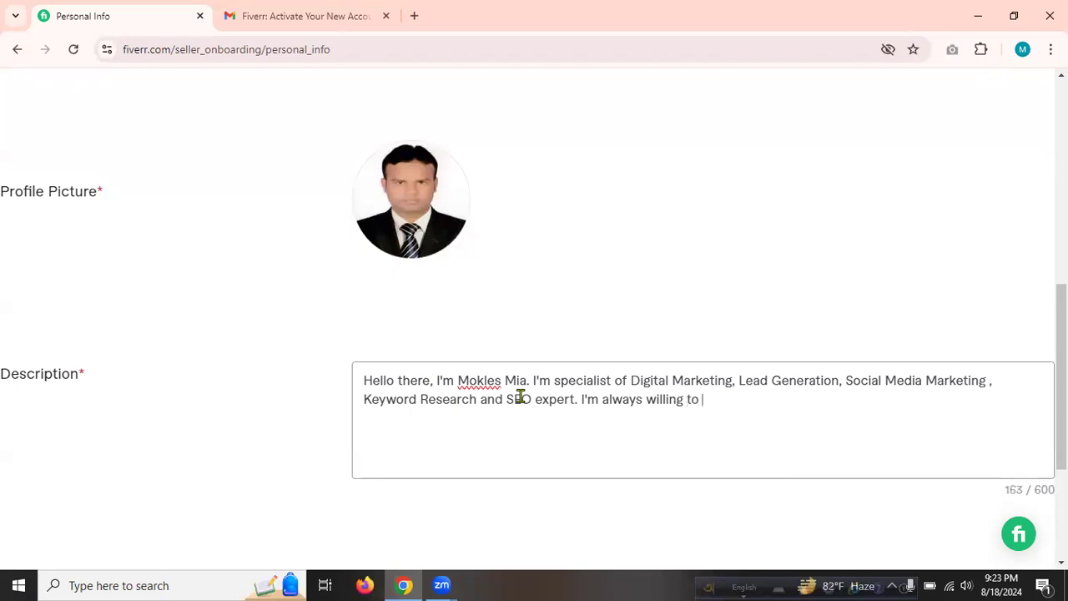
type("serve")
type("you.")
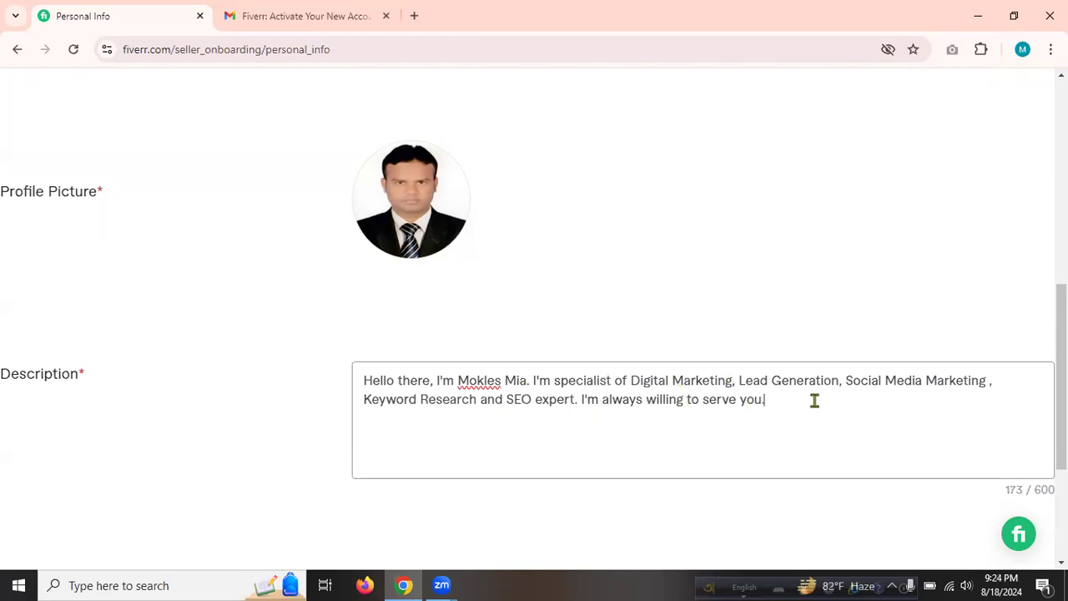
- Search 'ben' in the Language list and choose Bengali
scroll(813, 395, "down", 1)
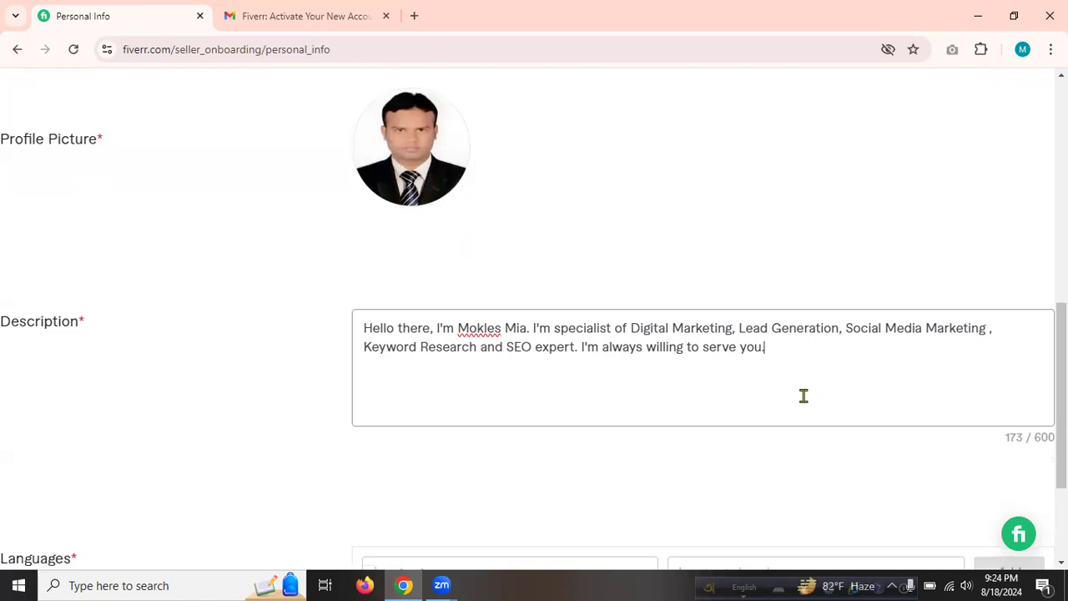
scroll(512, 422, "down", 1)
scroll(514, 415, "down", 1)
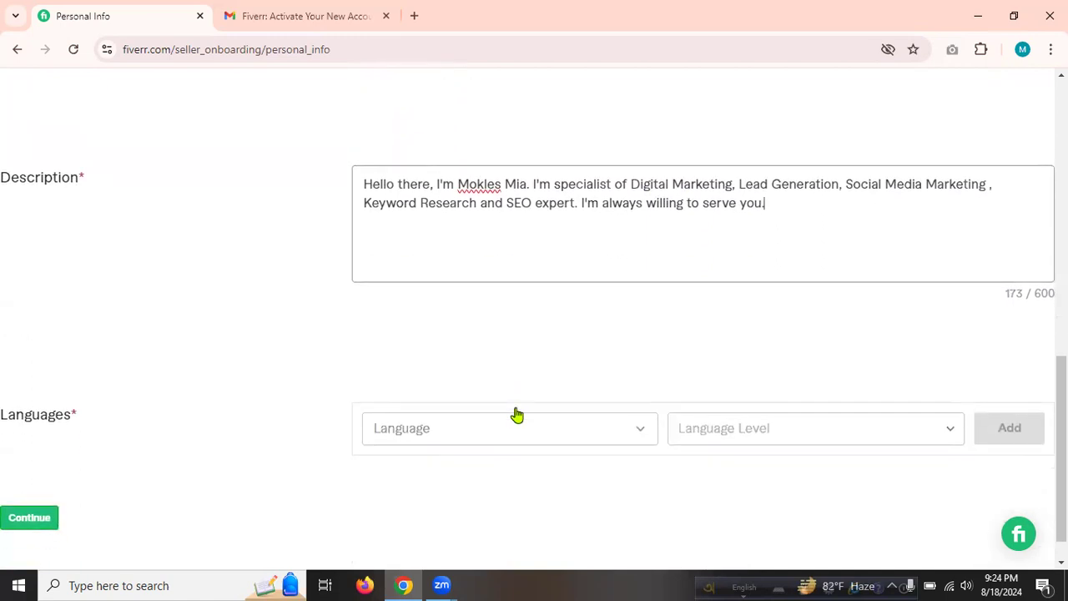
left_click(421, 403)
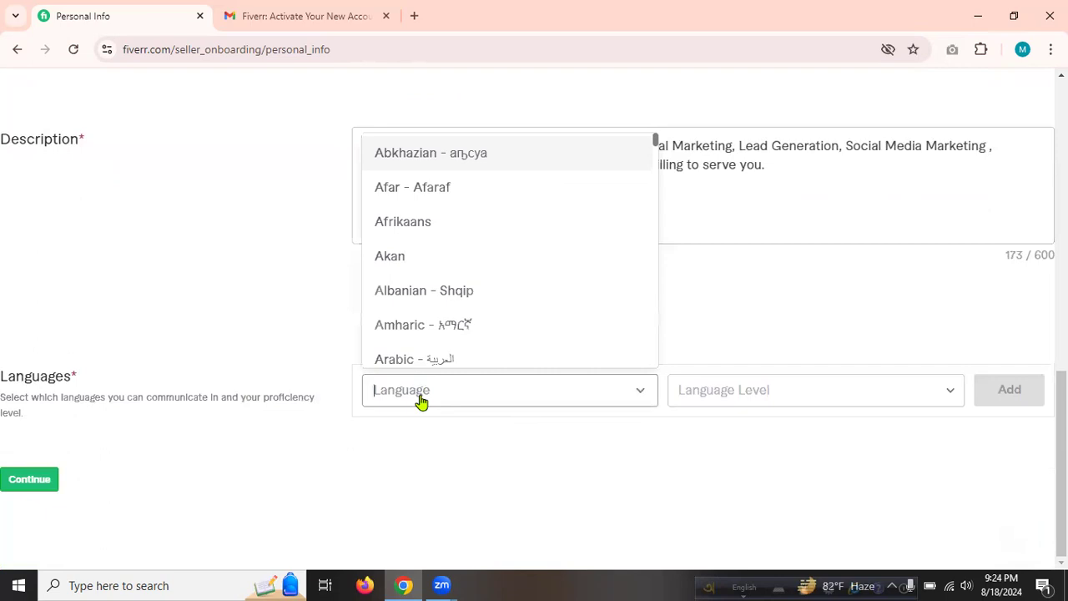
type("b")
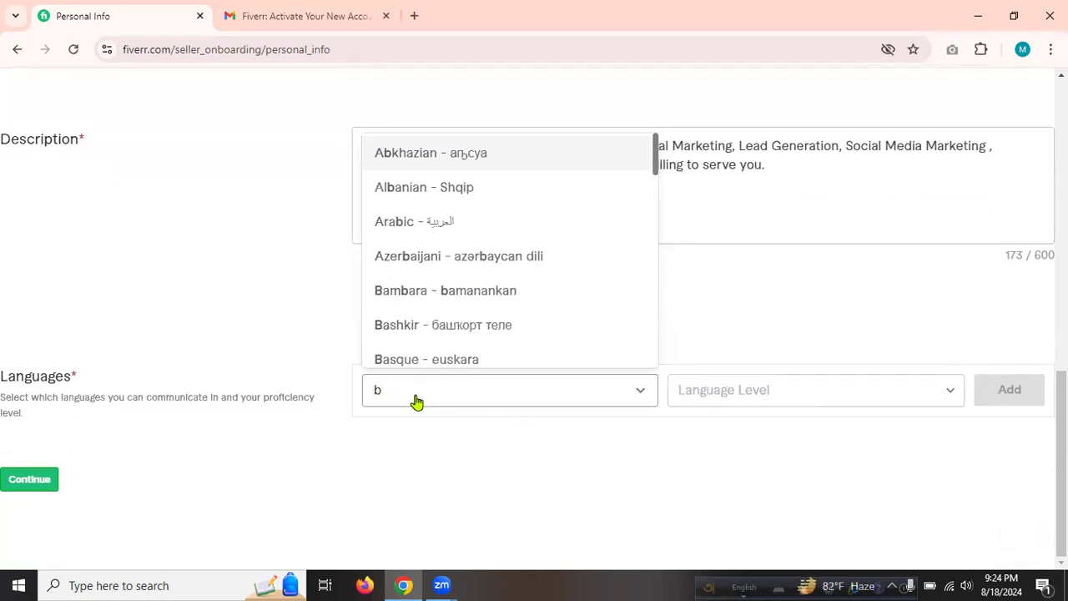
type("en")
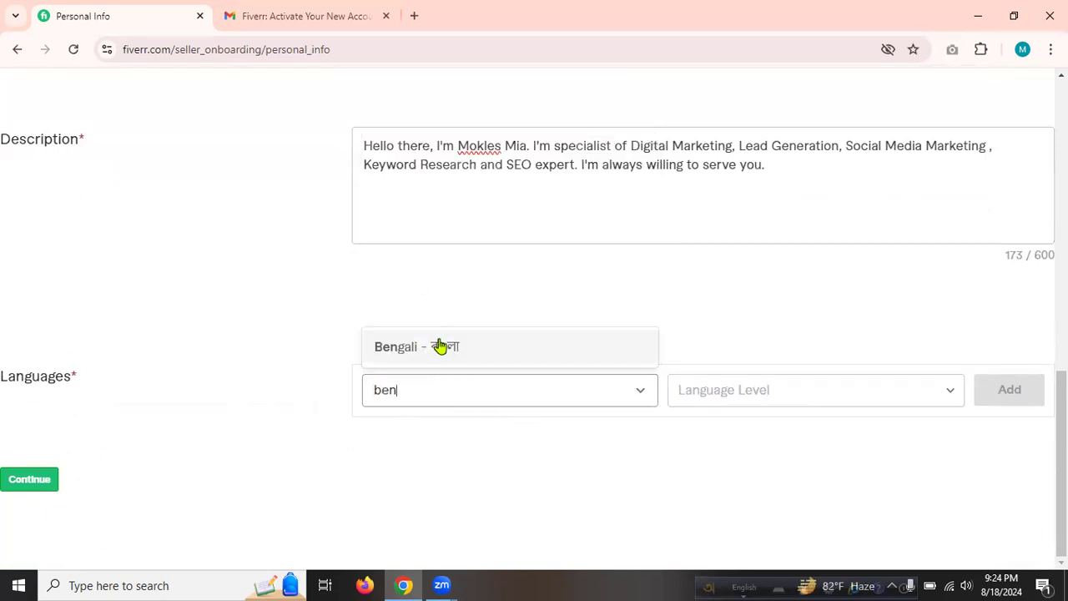
left_click(436, 346)
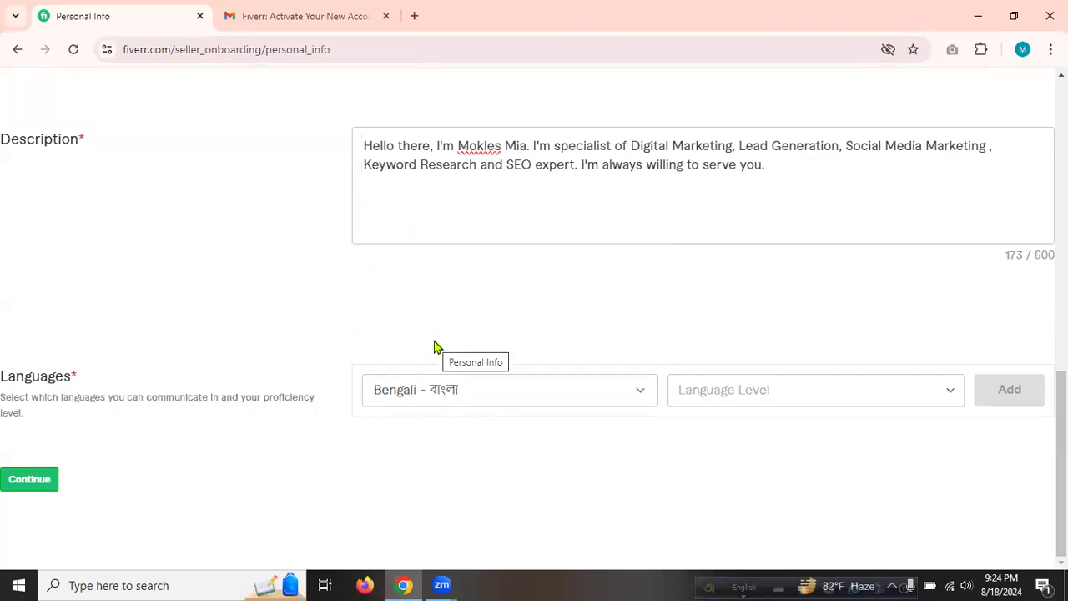
- Replace one wrong letter in the seller's name with 'u' and review the description
left_click(478, 143)
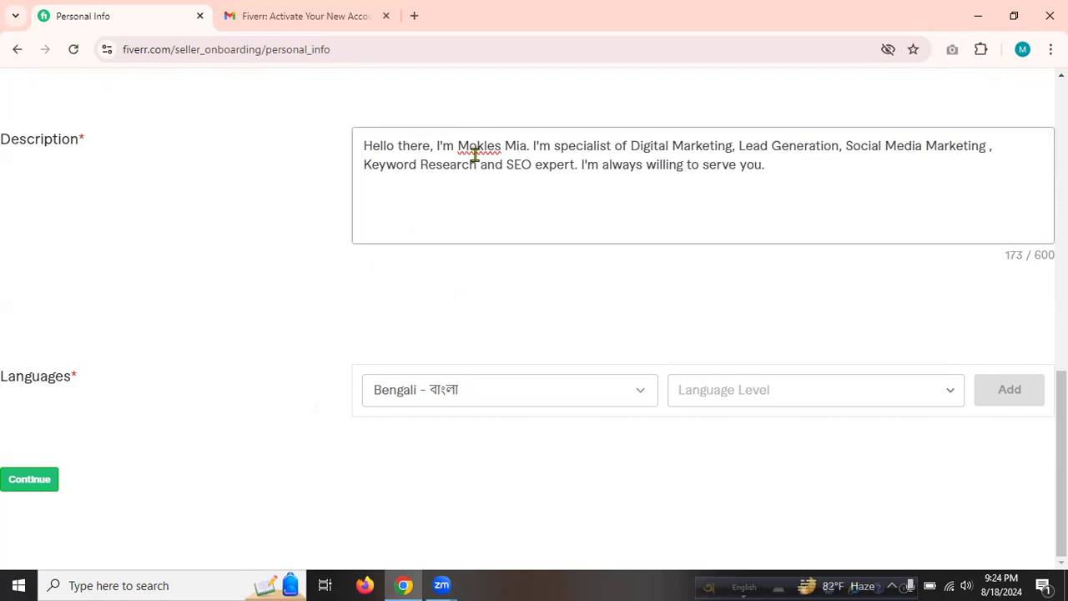
key("BackSpace")
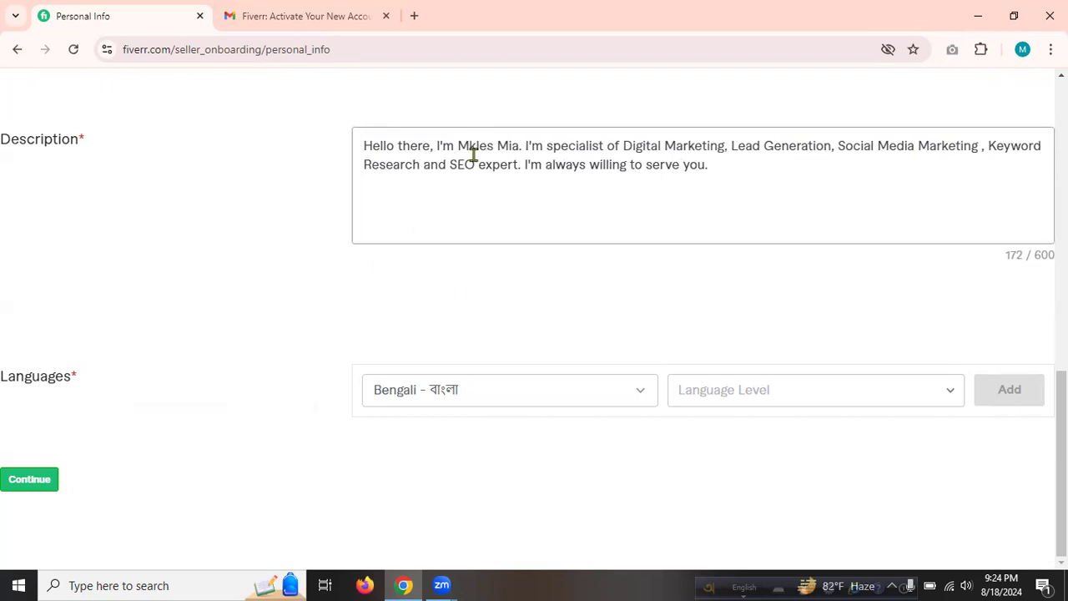
type("u")
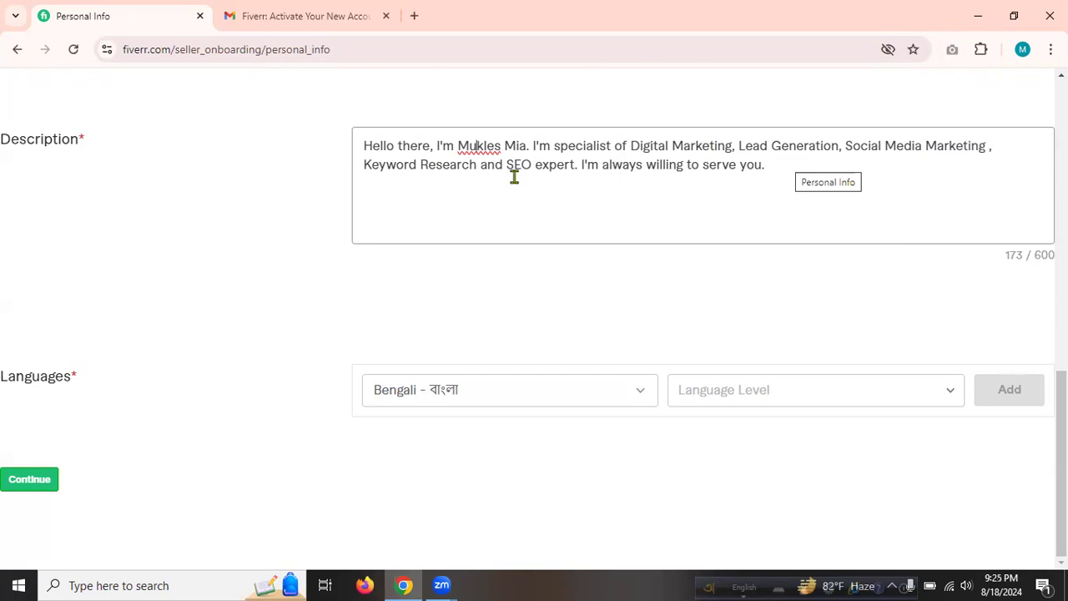
left_click_drag(532, 145, 583, 164)
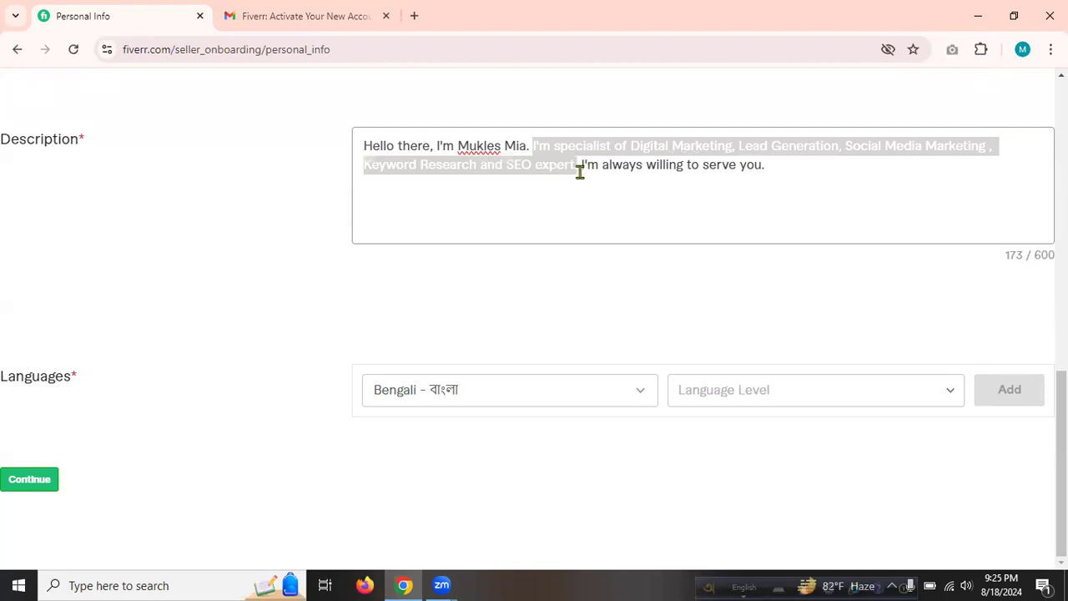
left_click(583, 165)
left_click_drag(532, 146, 776, 164)
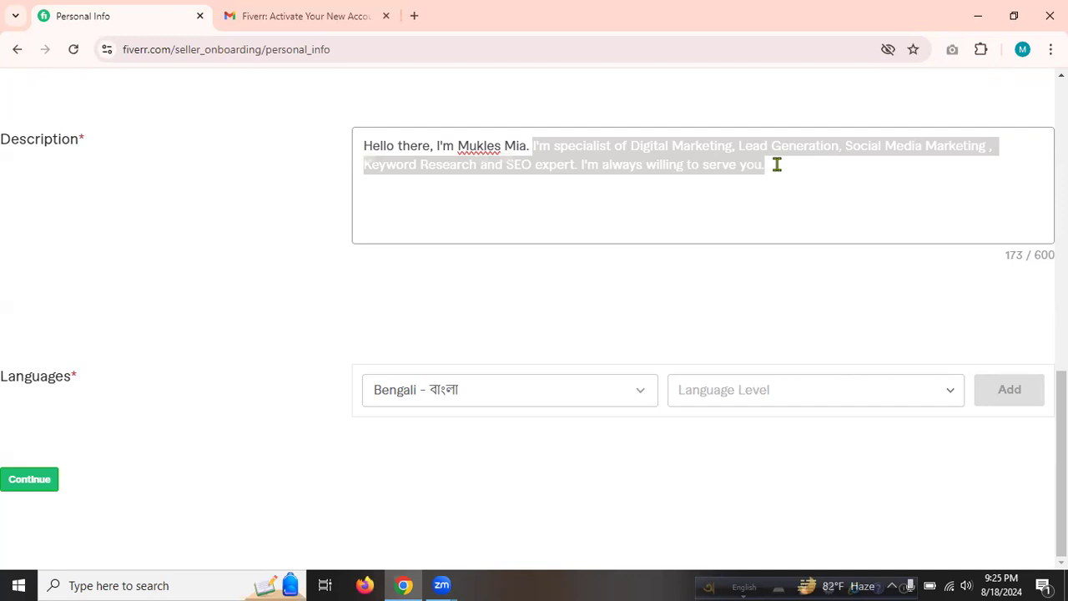
left_click(776, 165)
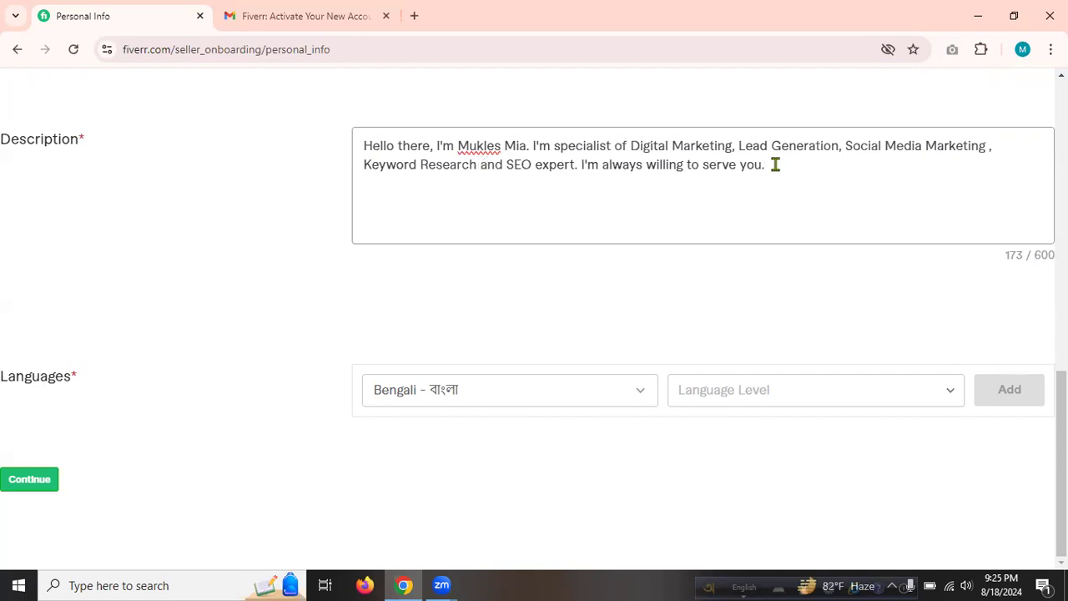
left_click(728, 390)
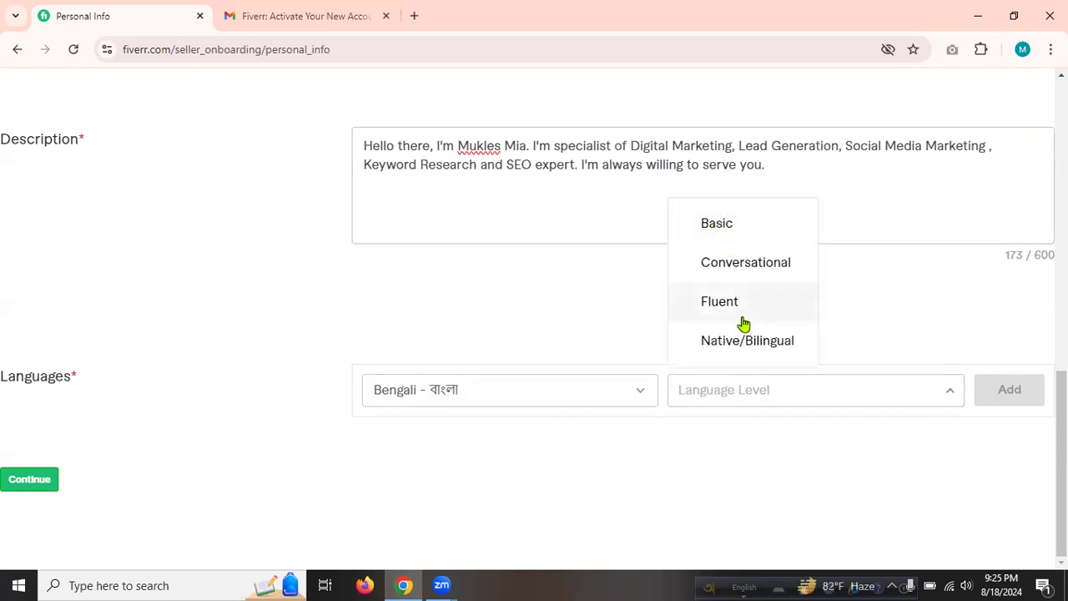
- Add Bengali to the languages at Native/Bilingual level
left_click(737, 347)
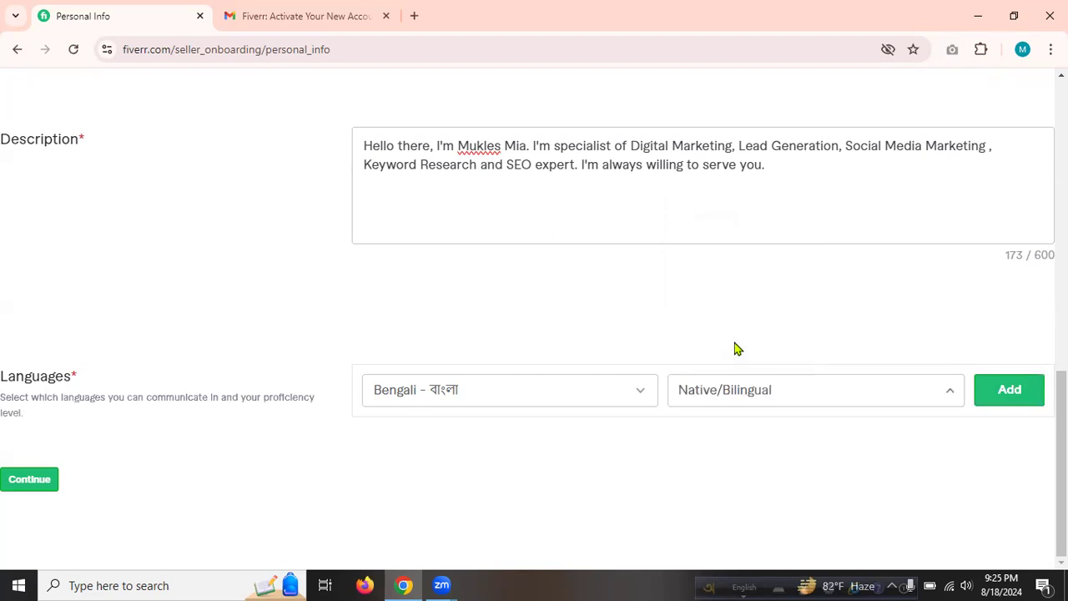
left_click(1009, 400)
left_click(1021, 382)
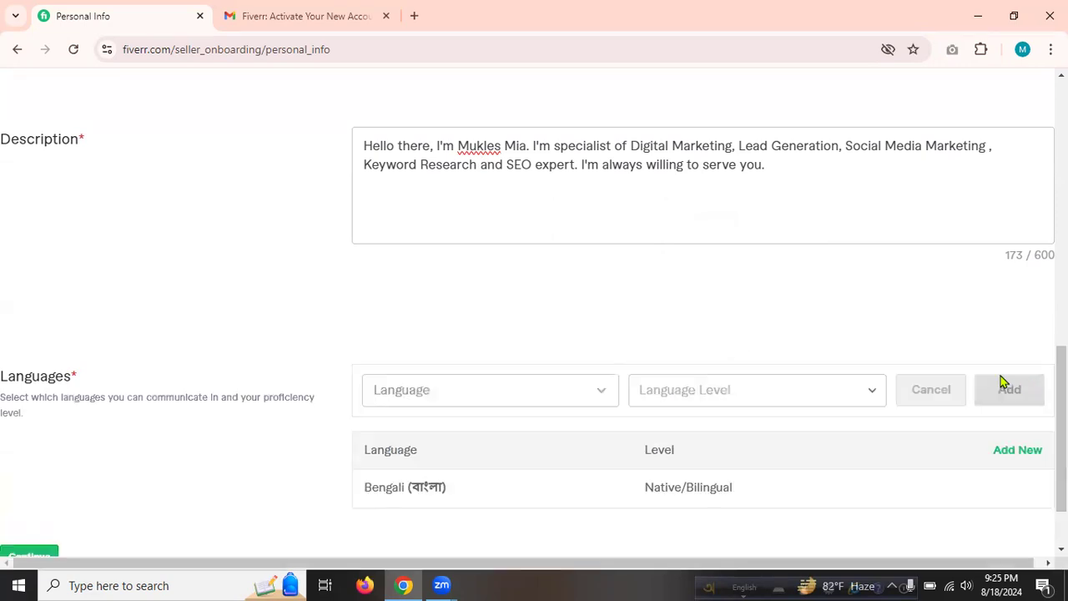
- Add English at Fluent level, then save the personal info and continue
left_click(425, 391)
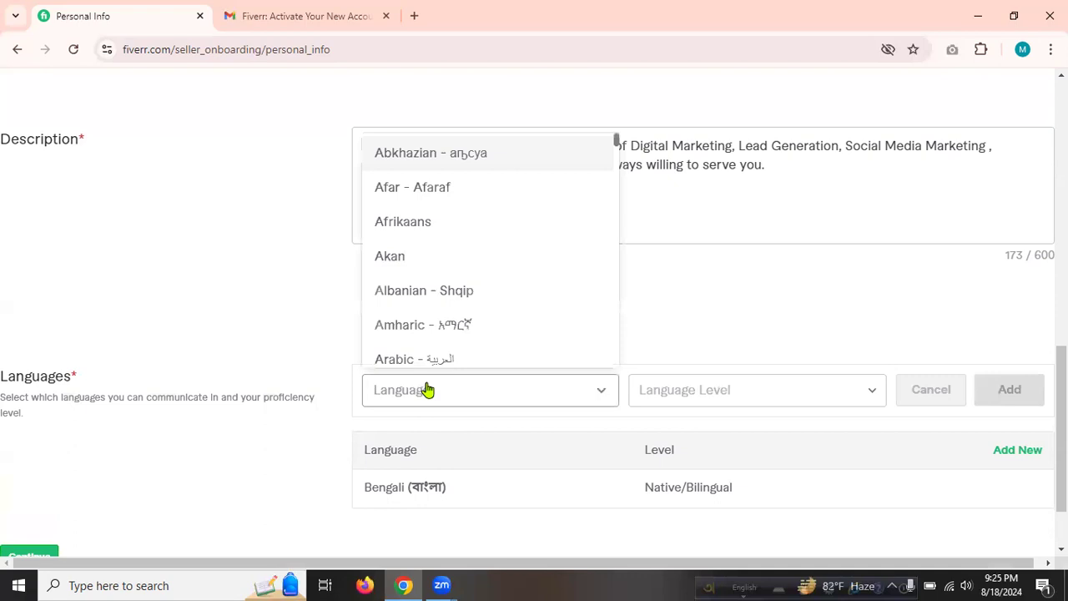
type("eng")
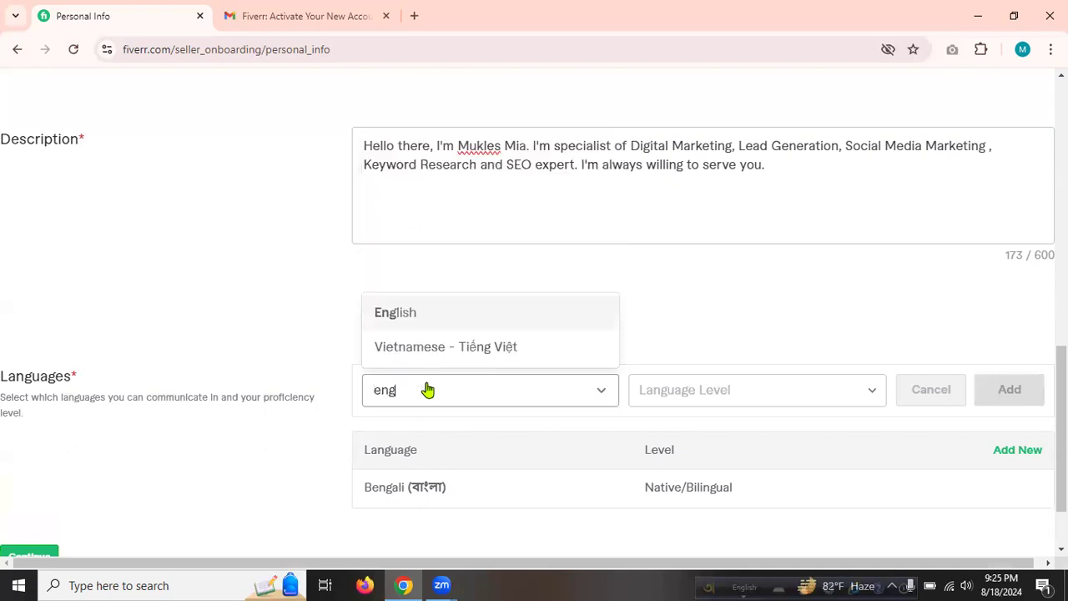
left_click(440, 315)
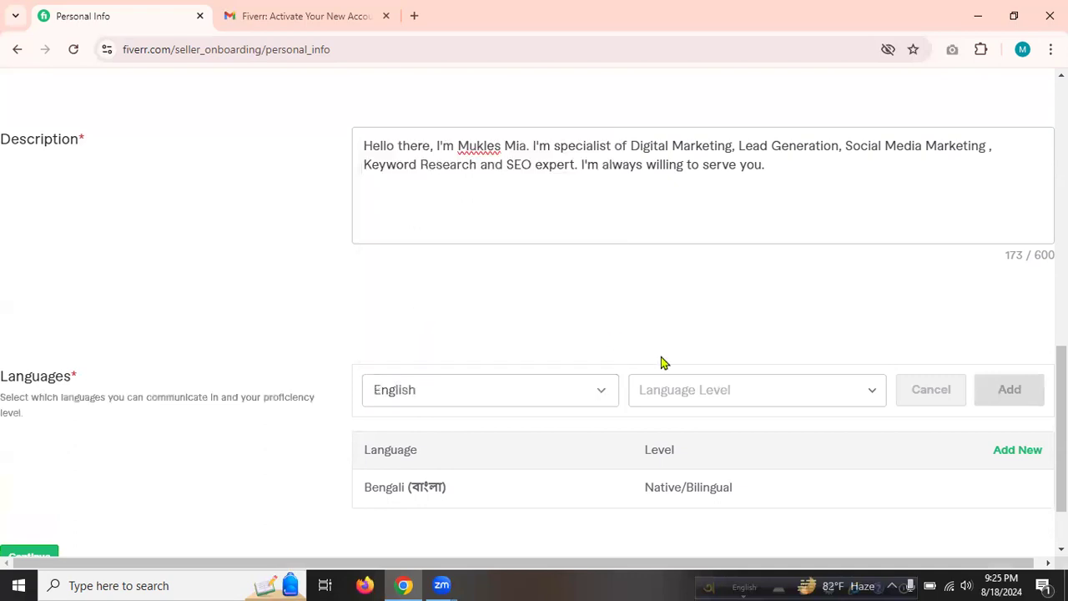
left_click(715, 401)
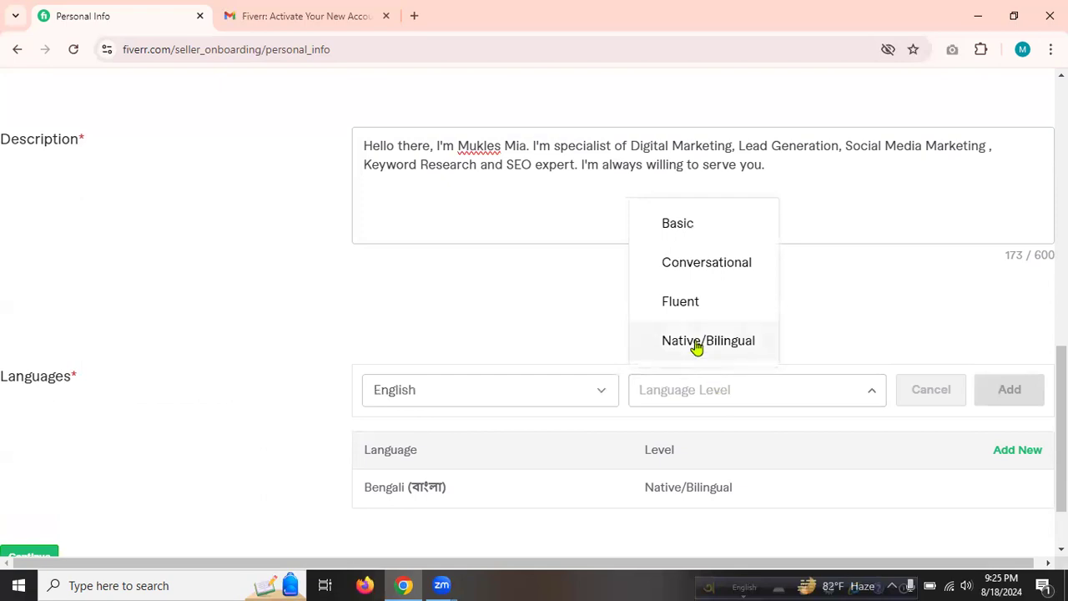
left_click(694, 307)
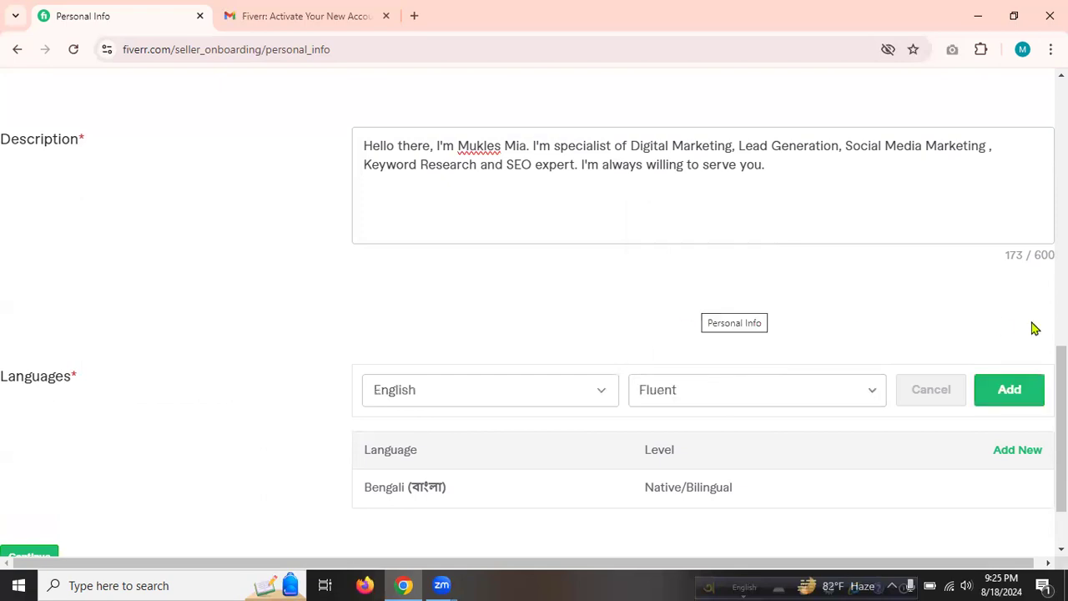
left_click(774, 388)
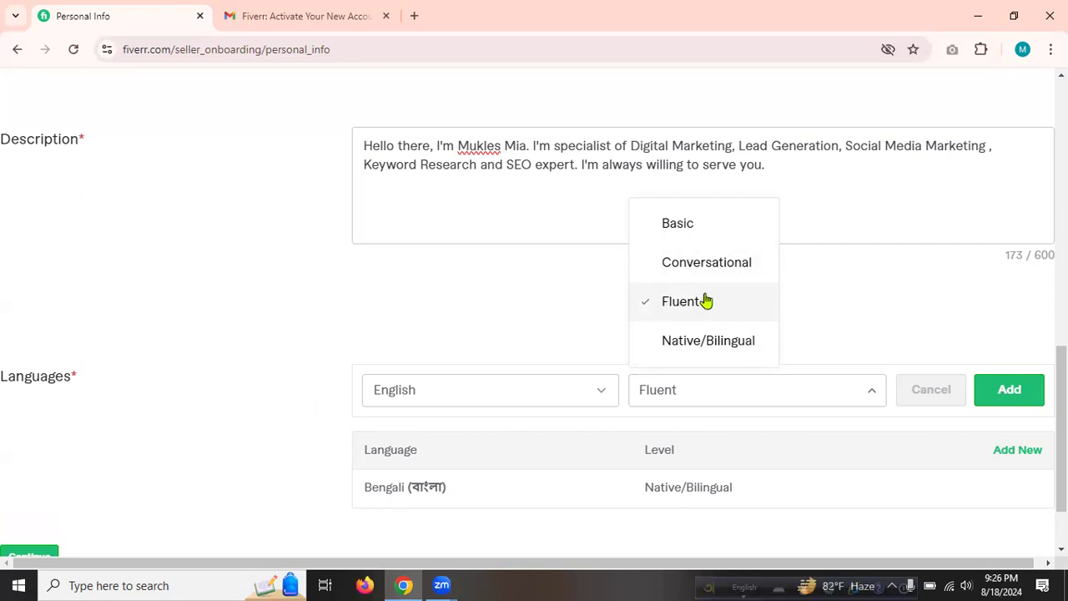
left_click(1010, 389)
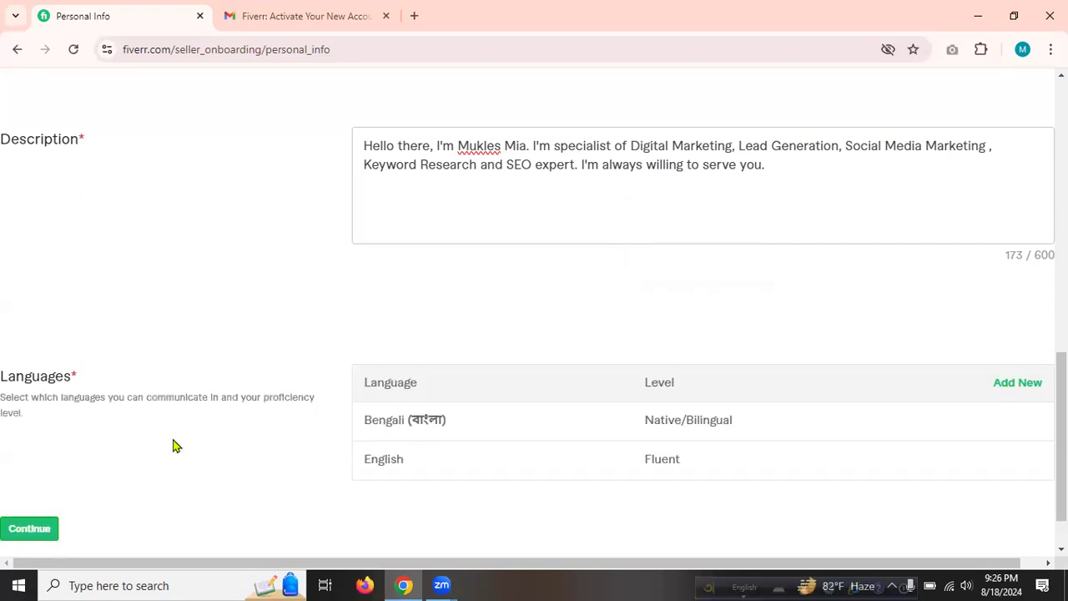
scroll(13, 532, "down", 1)
left_click(29, 482)
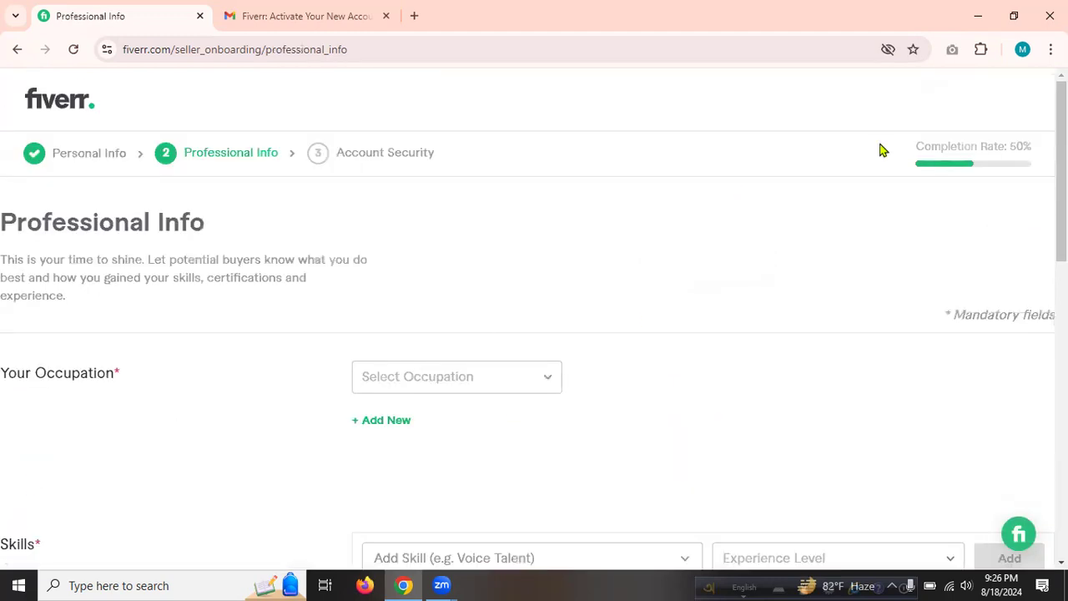
- Select Digital Marketing as the occupation, with From Year 2023 and To Year 2024
scroll(988, 153, "down", 1)
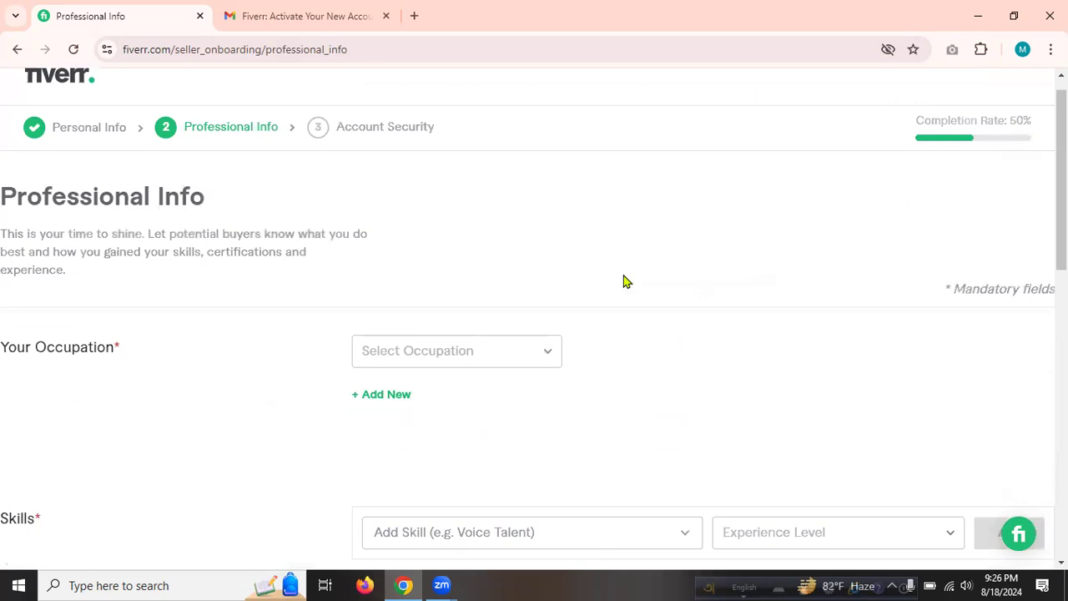
scroll(631, 280, "down", 1)
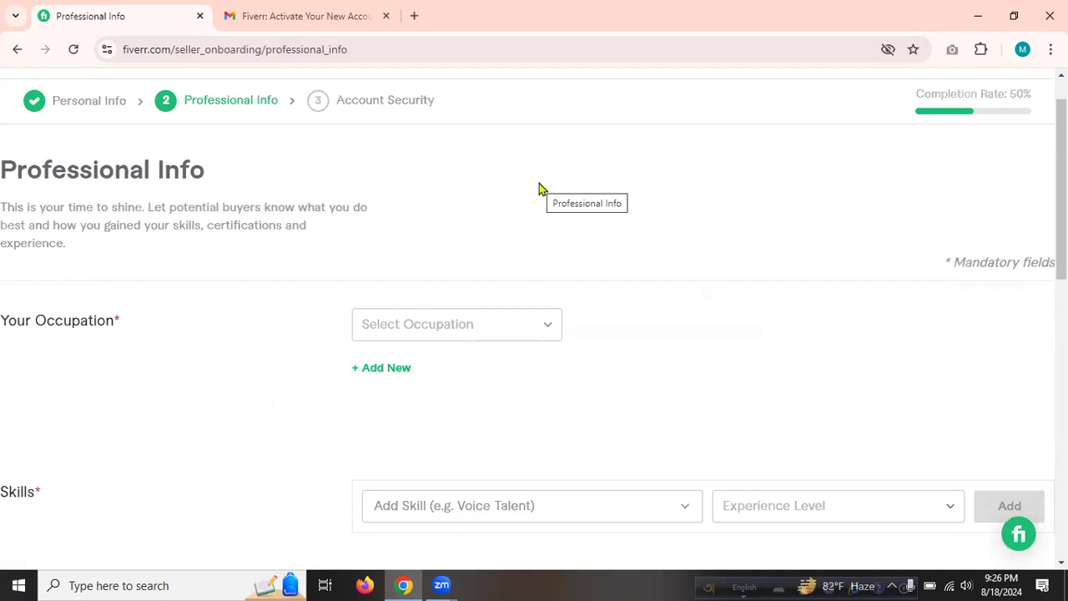
left_click(410, 323)
scroll(451, 363, "down", 1)
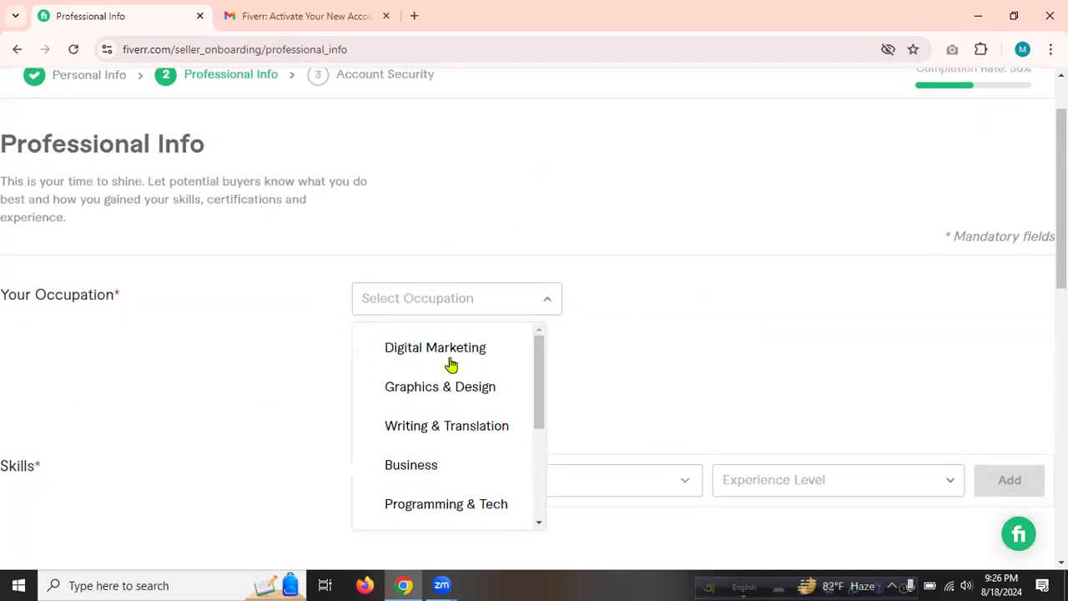
left_click(430, 367)
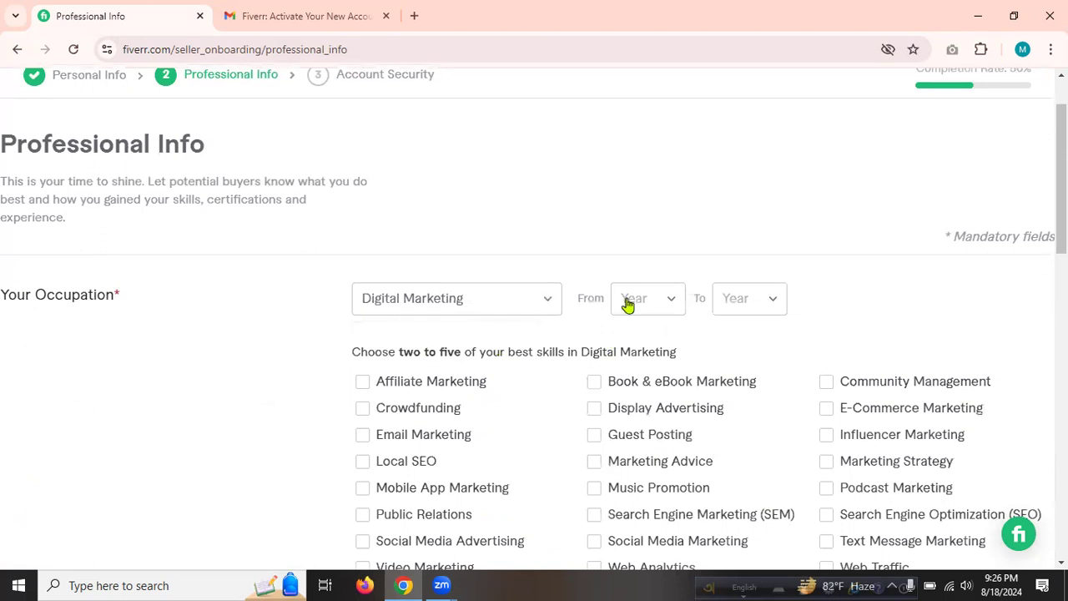
left_click(627, 305)
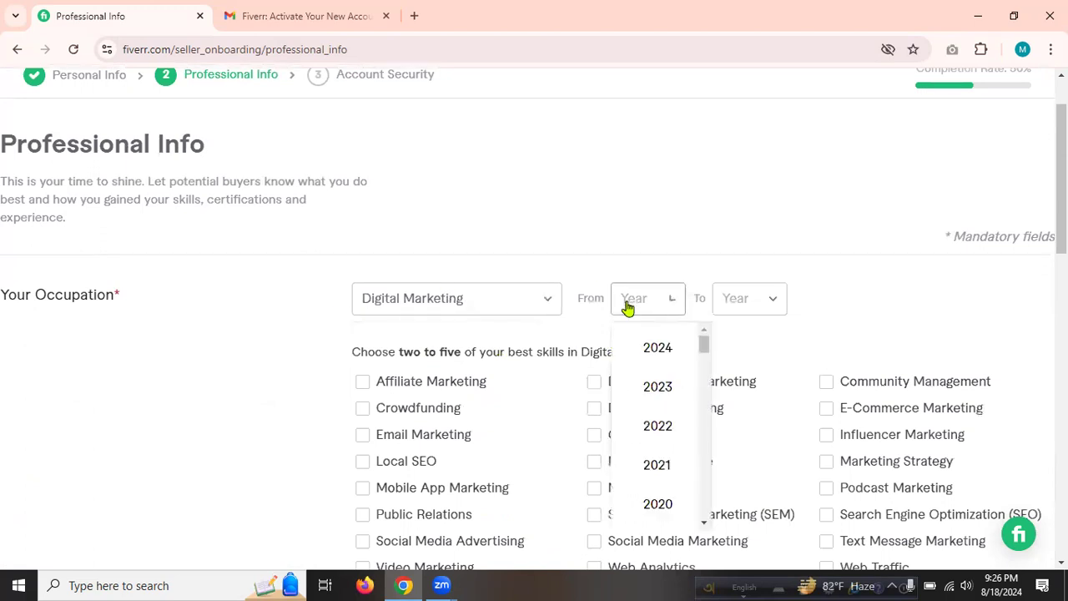
left_click(655, 386)
left_click(739, 297)
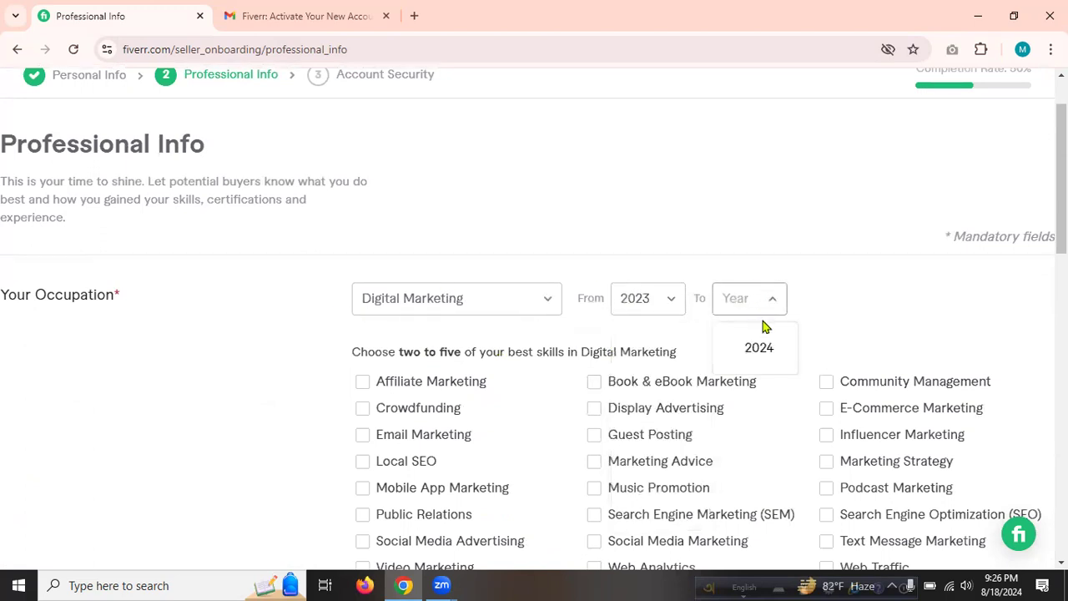
left_click(751, 350)
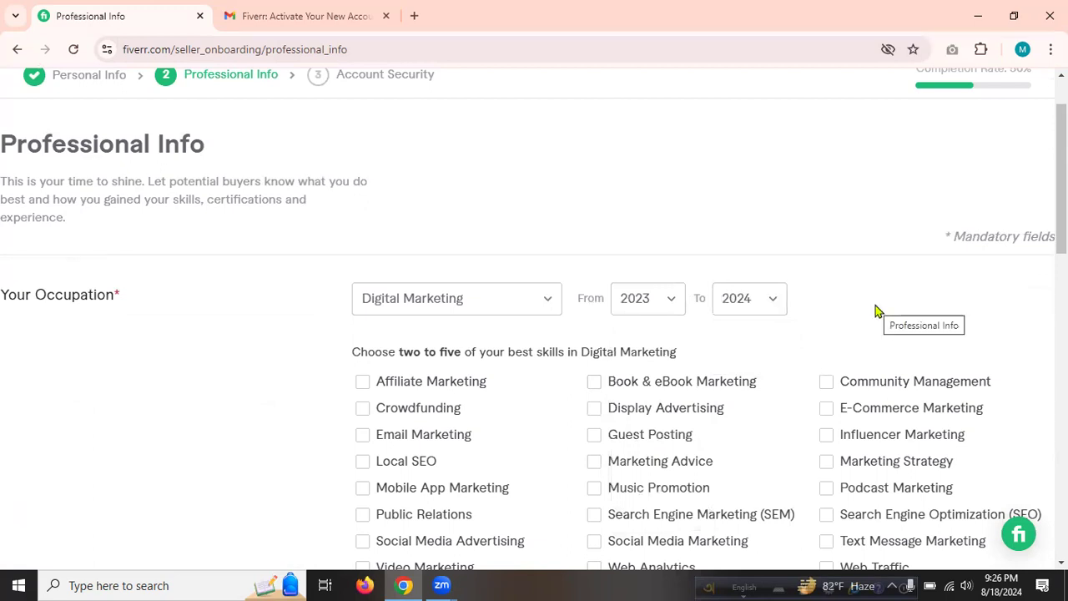
scroll(875, 310, "down", 1)
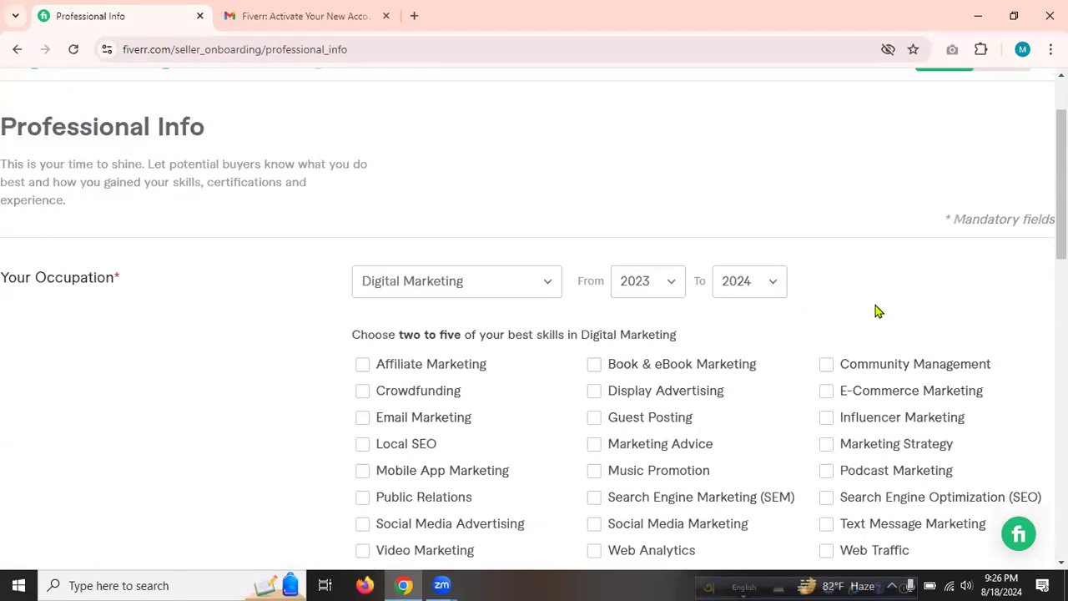
- Tick Social Media Advertising, Display Advertising, SEM, Social Media Marketing and SEO skills
scroll(455, 209, "down", 1)
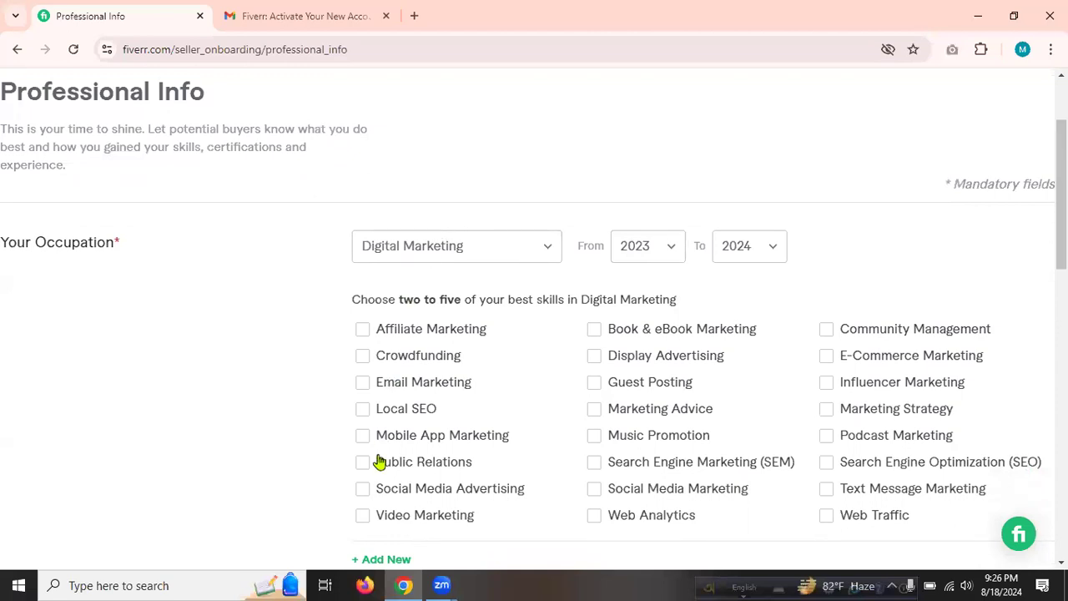
left_click(365, 492)
left_click(594, 359)
left_click(596, 462)
left_click(595, 491)
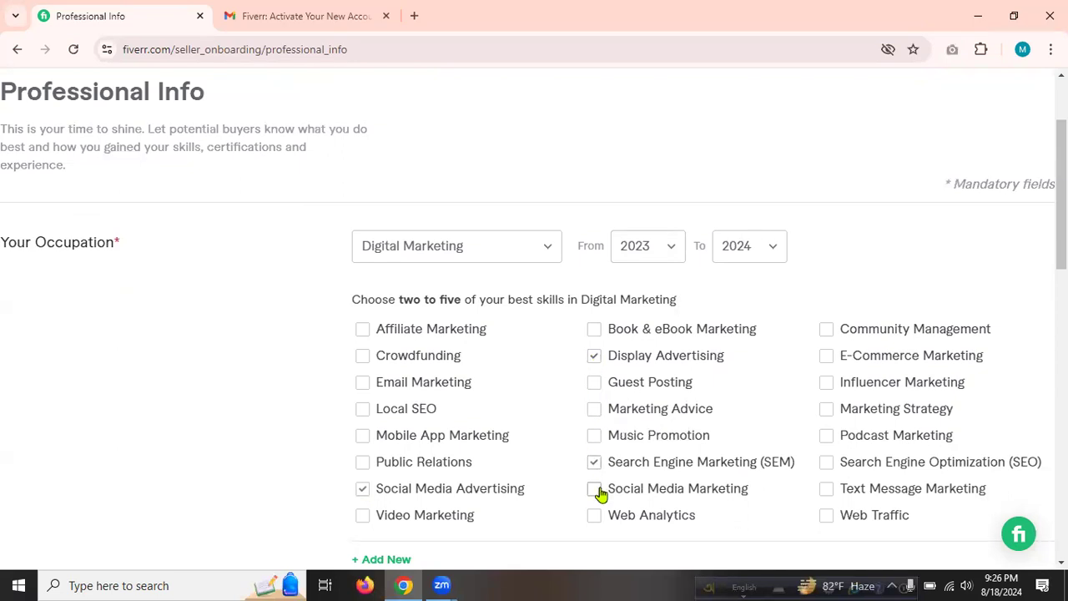
left_click(826, 464)
left_click(594, 357)
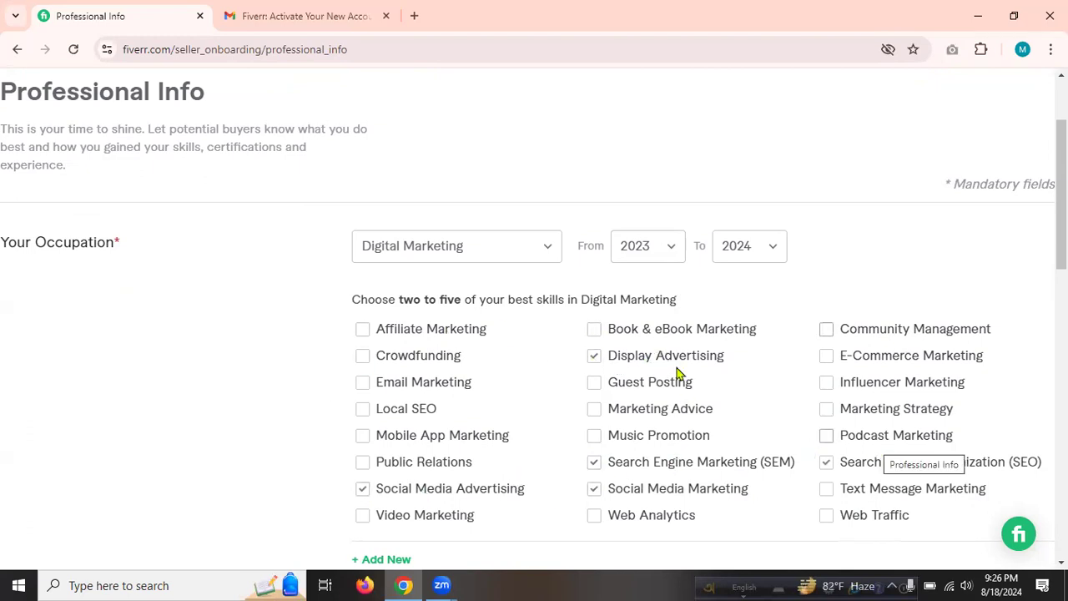
scroll(679, 374, "down", 1)
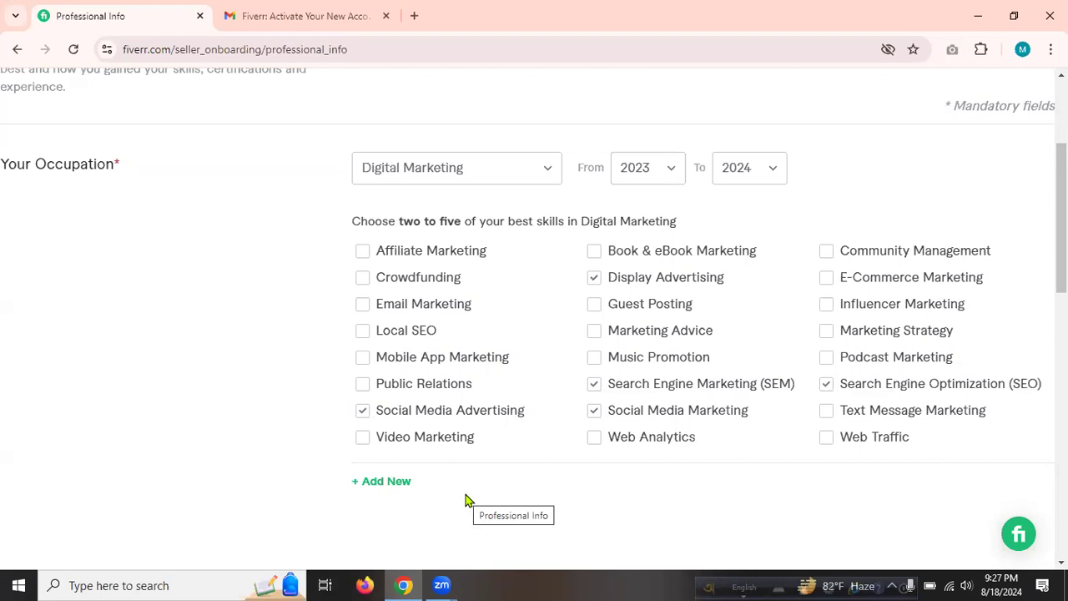
- Add a second occupation, Writing & Translation, from 2023 to 2024
left_click(375, 482)
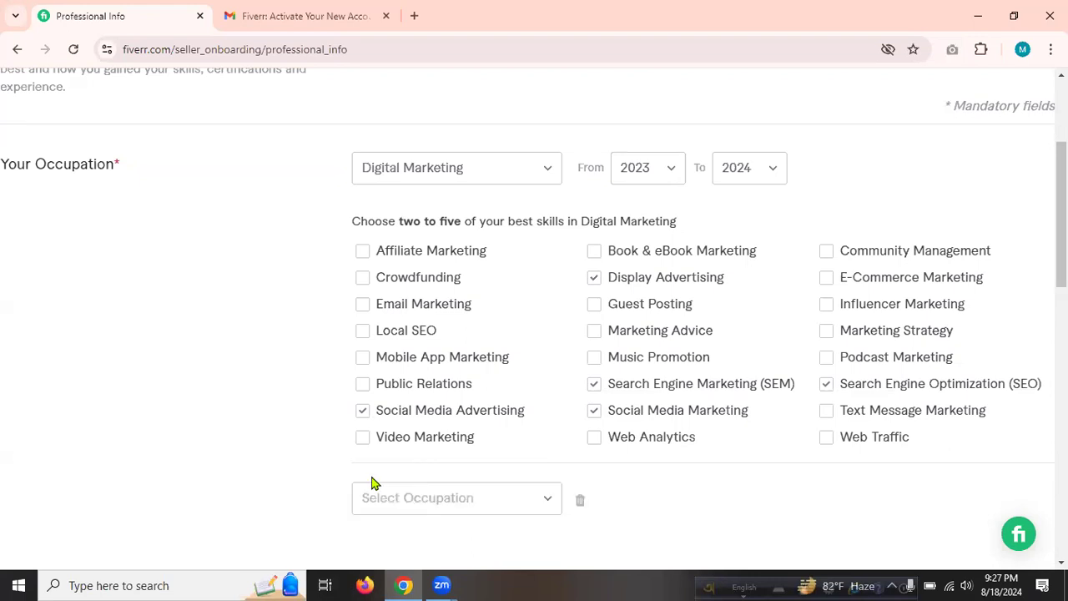
scroll(484, 465, "down", 1)
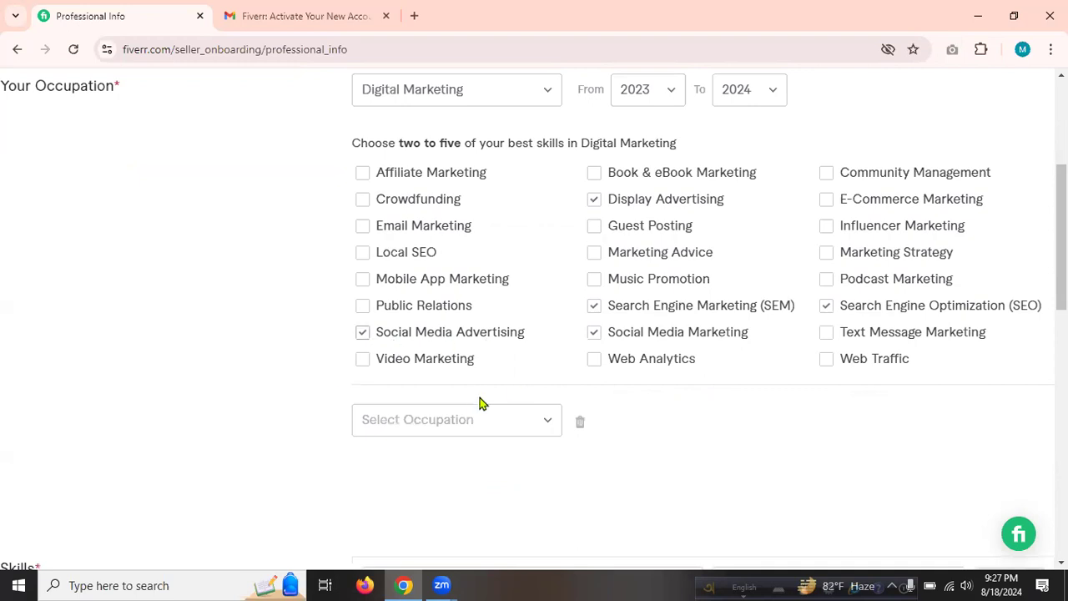
scroll(479, 401, "down", 1)
left_click(410, 401)
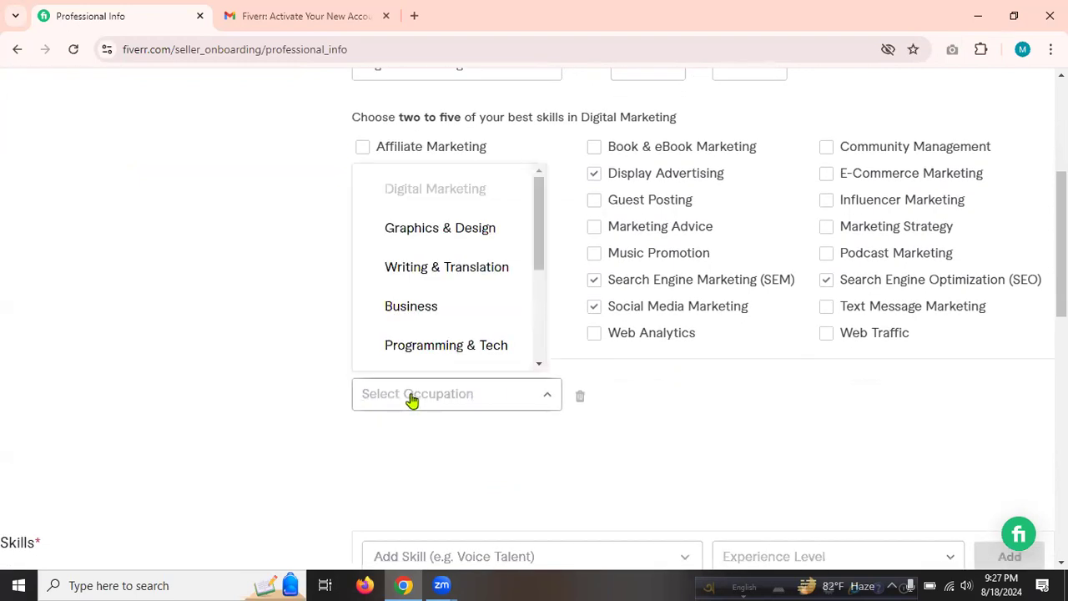
left_click(453, 268)
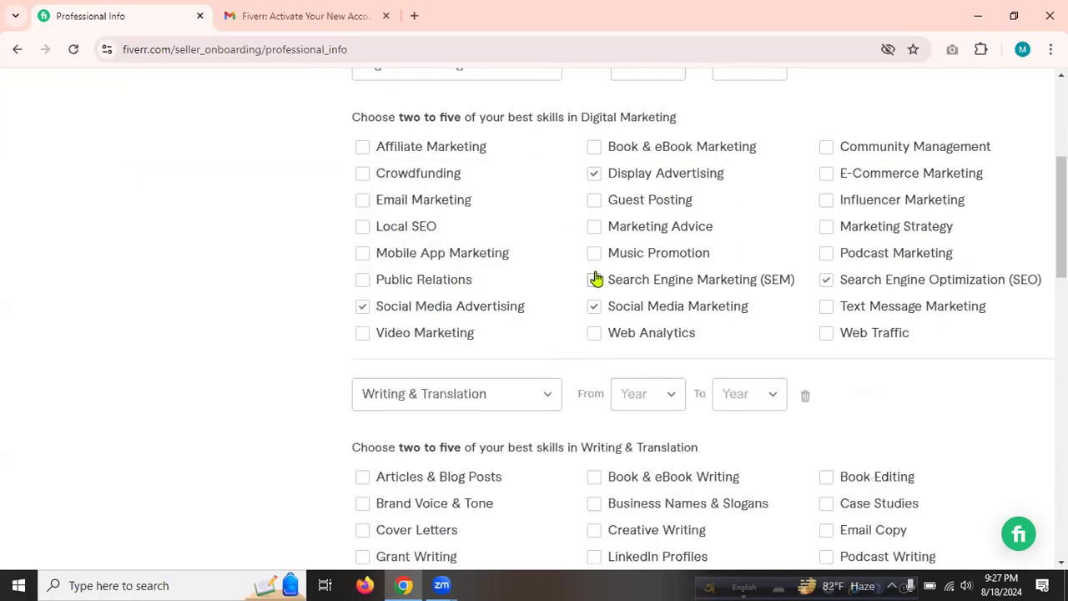
scroll(593, 279, "down", 1)
left_click(649, 350)
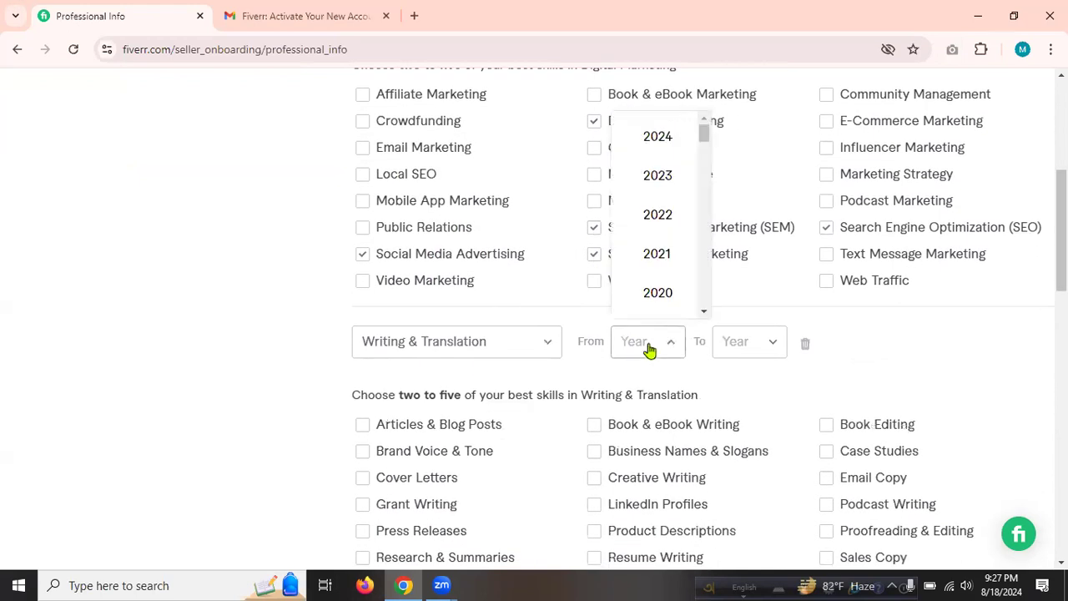
left_click(651, 176)
left_click(742, 348)
left_click(759, 390)
scroll(842, 369, "down", 1)
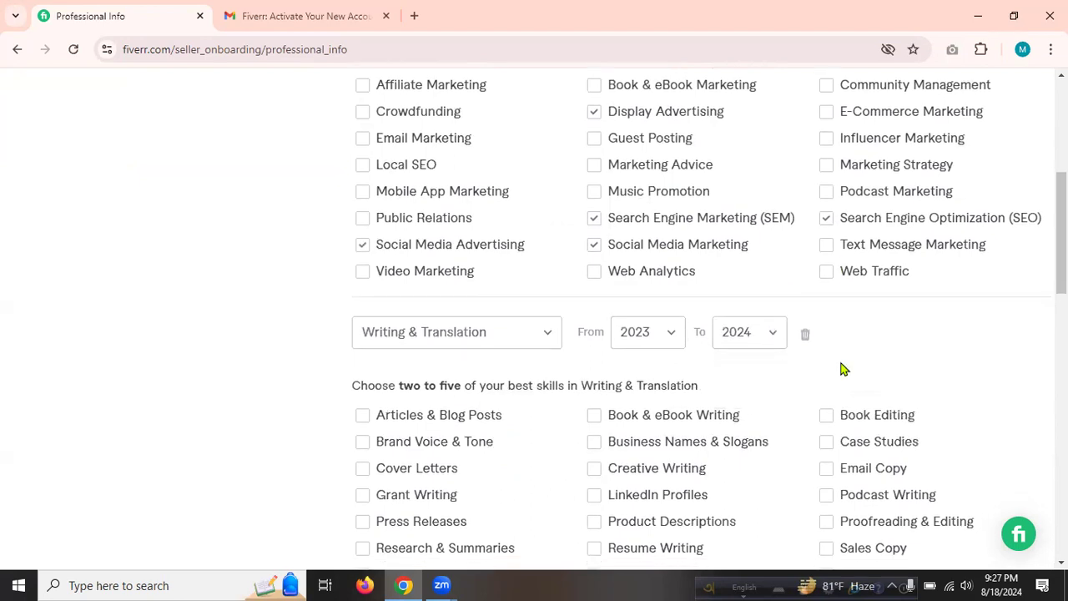
- Tick the Cover Letters skill for Writing & Translation
left_click(365, 427)
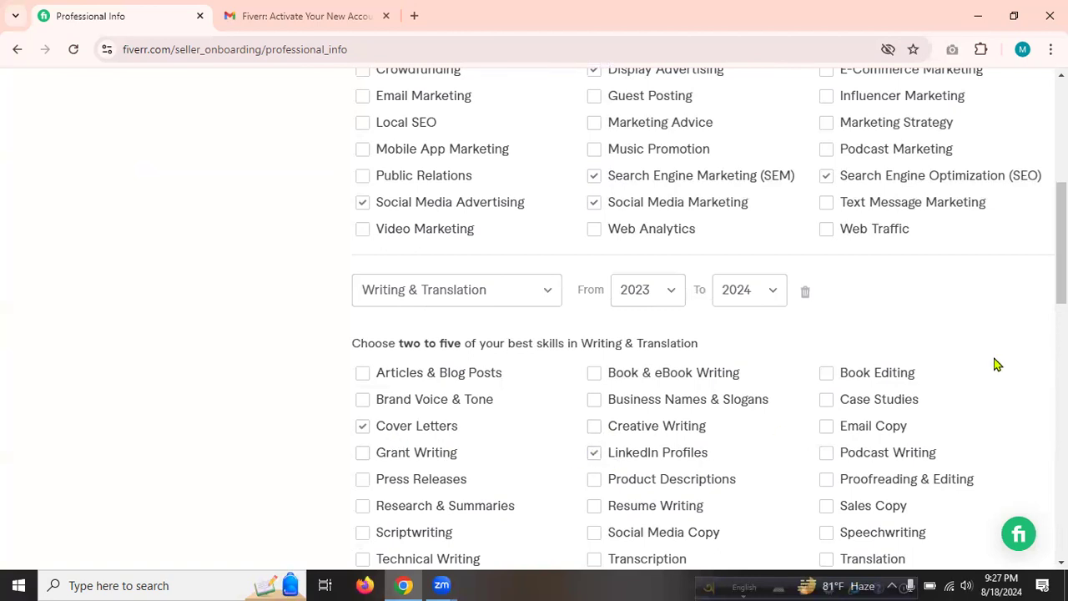
scroll(996, 365, "down", 2)
scroll(996, 364, "down", 1)
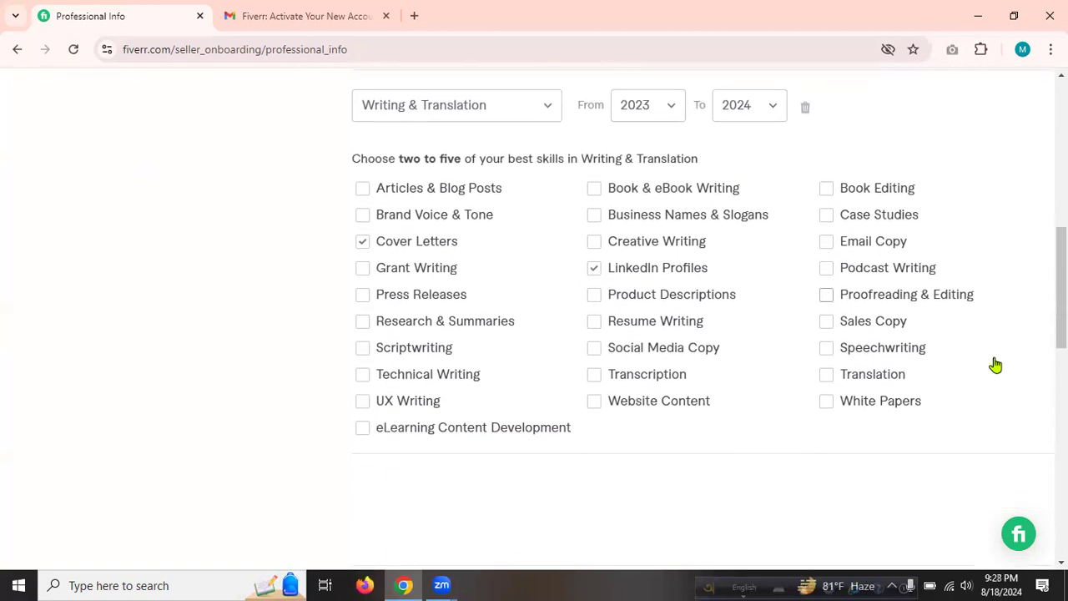
scroll(996, 364, "down", 2)
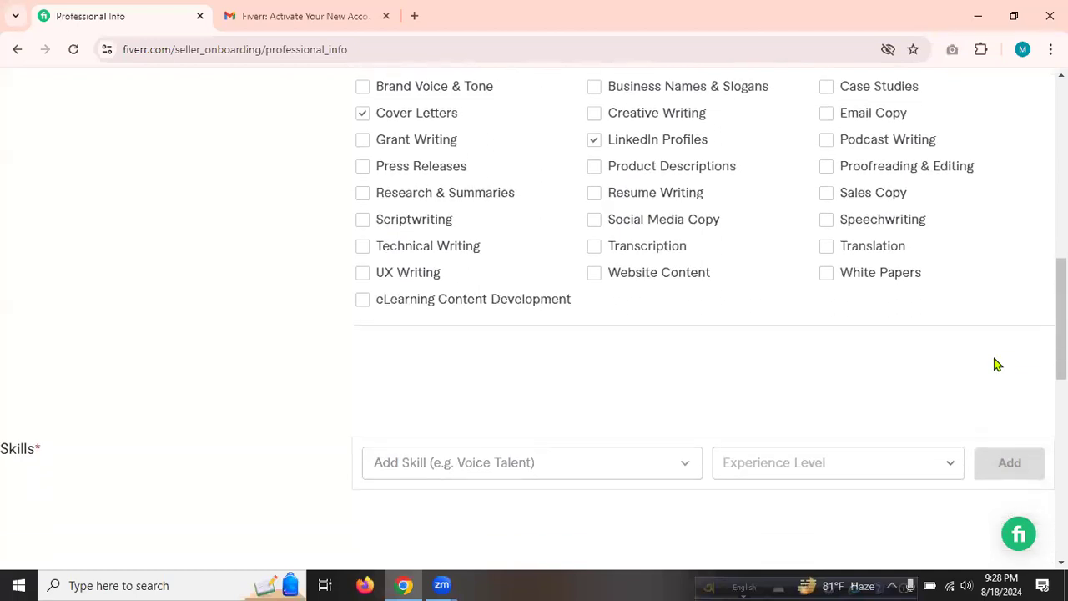
scroll(995, 365, "down", 2)
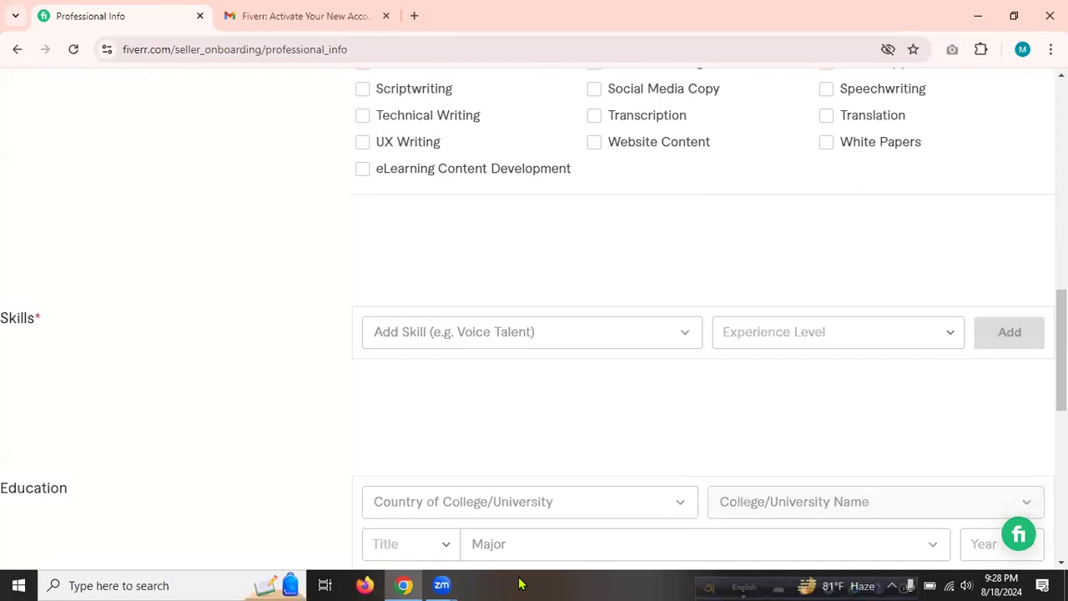
- Add LinkedIn profiles and LinkedIn lead generation as Expert-level skills
left_click(498, 338)
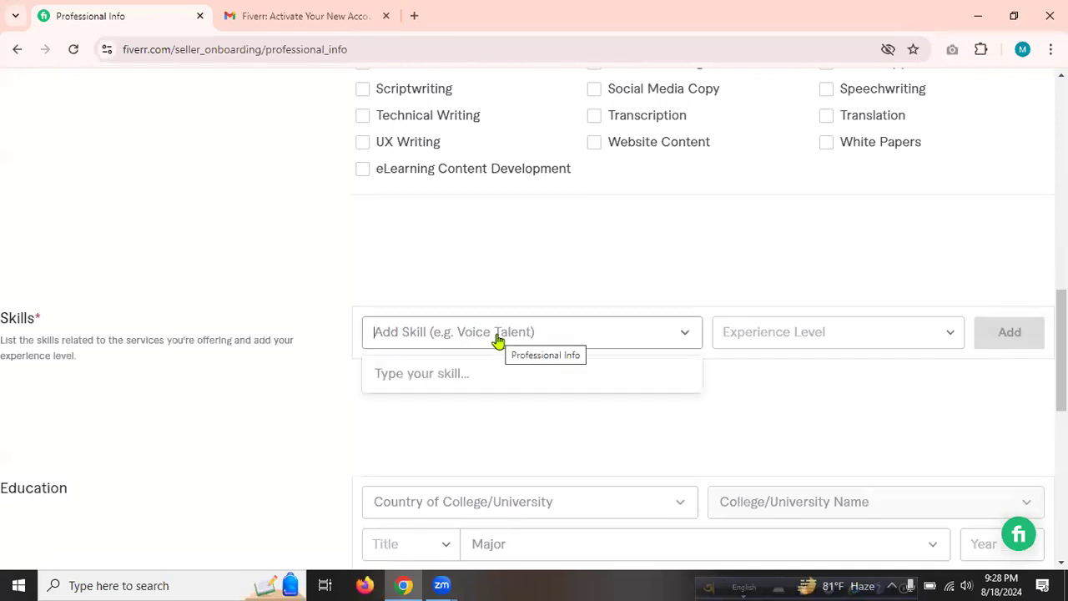
type("linkedin")
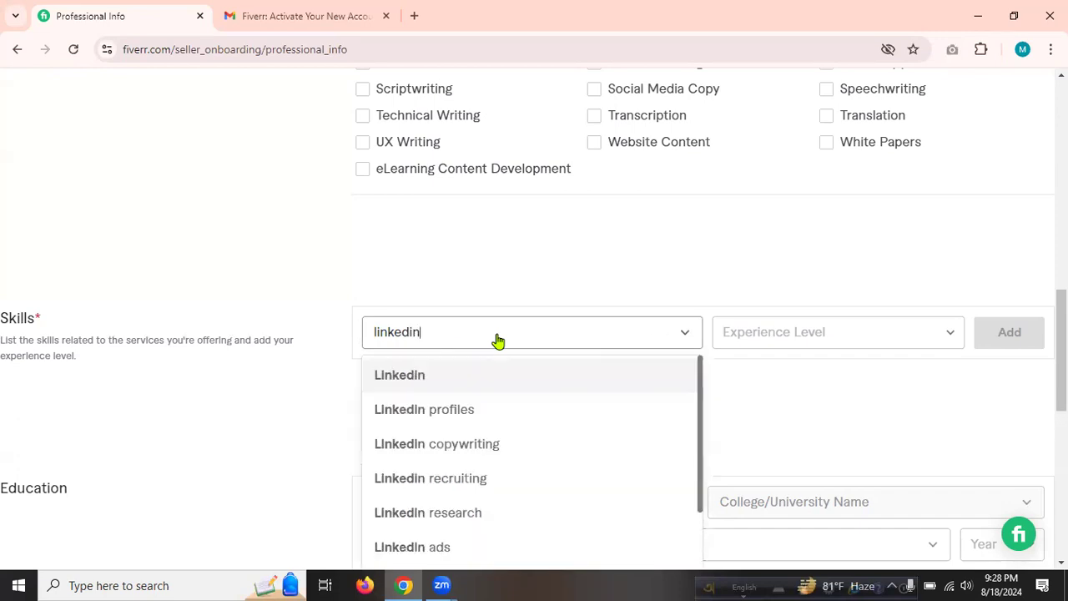
left_click(462, 410)
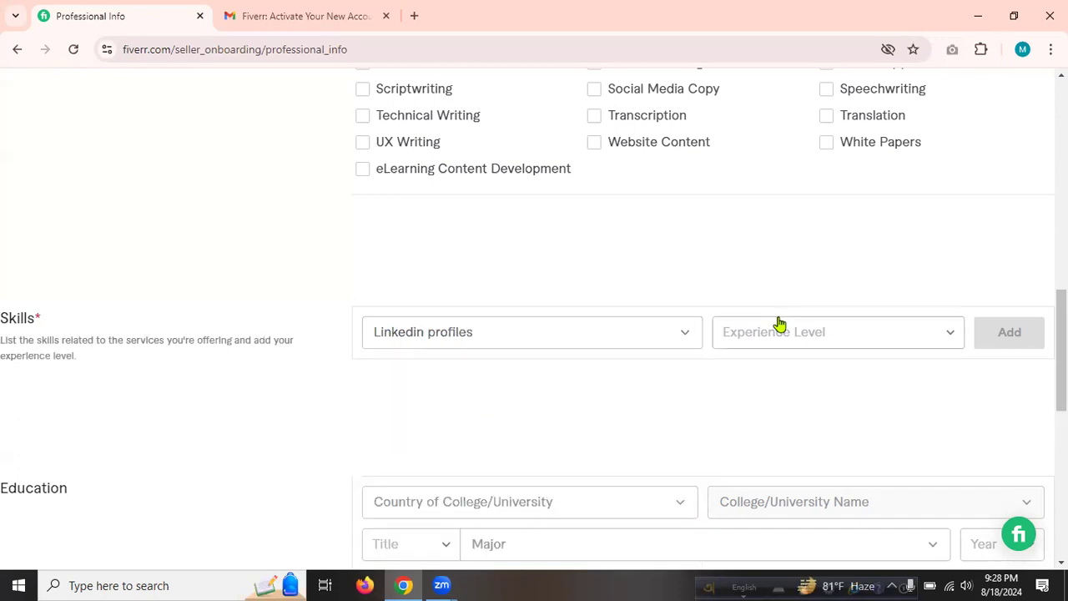
left_click(763, 333)
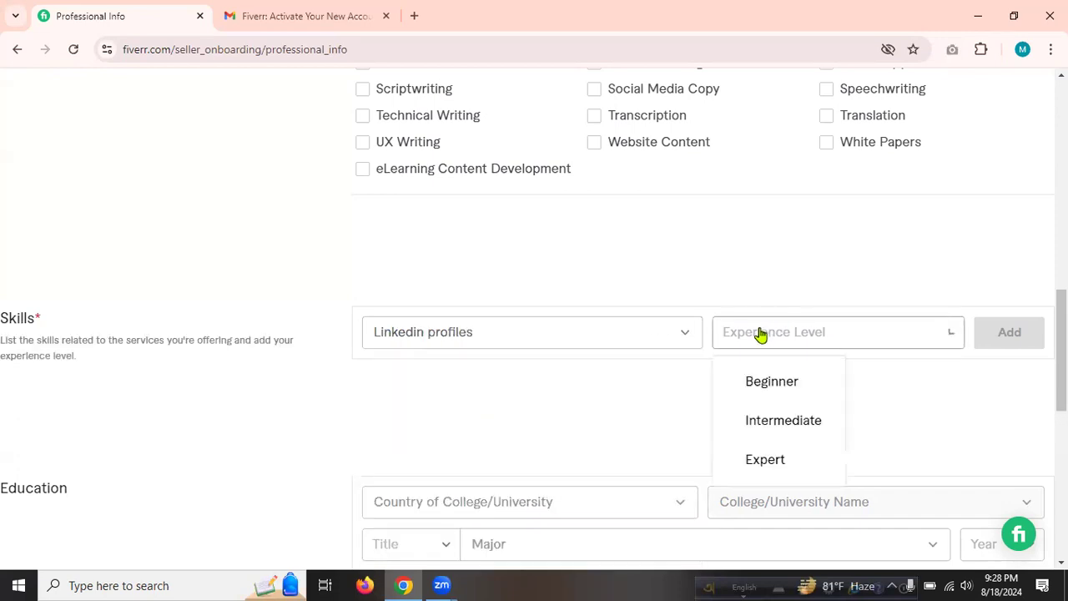
left_click(775, 461)
left_click(1001, 344)
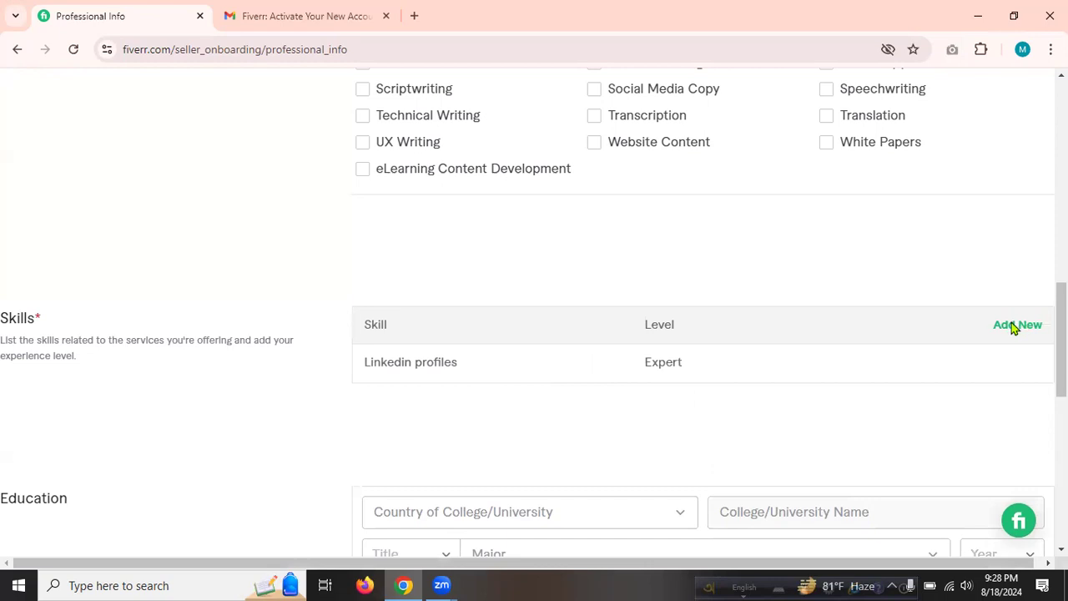
left_click(1011, 325)
left_click(444, 335)
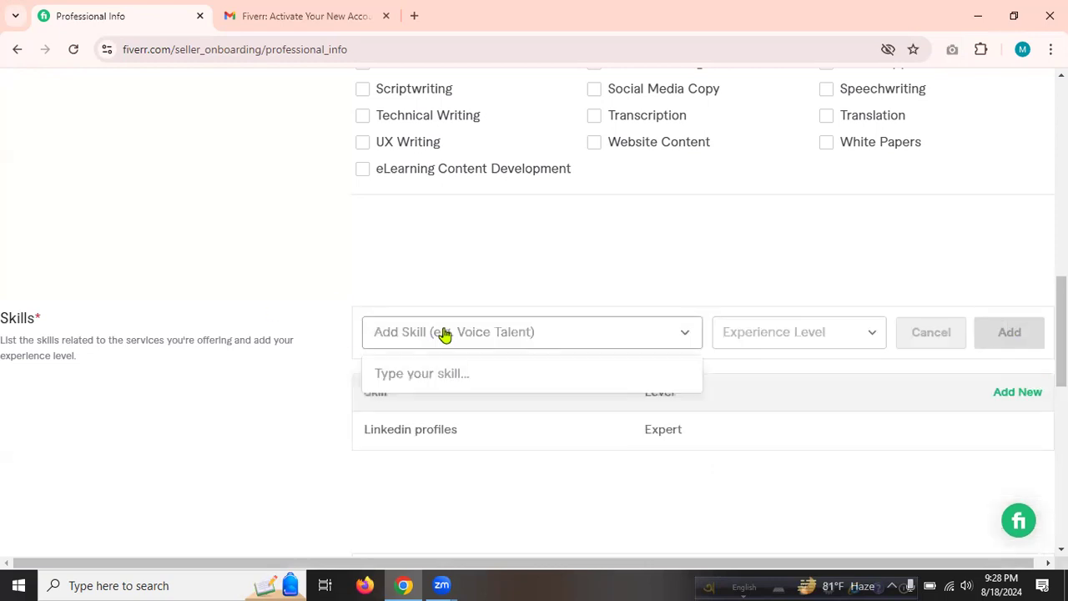
type("linkedin ")
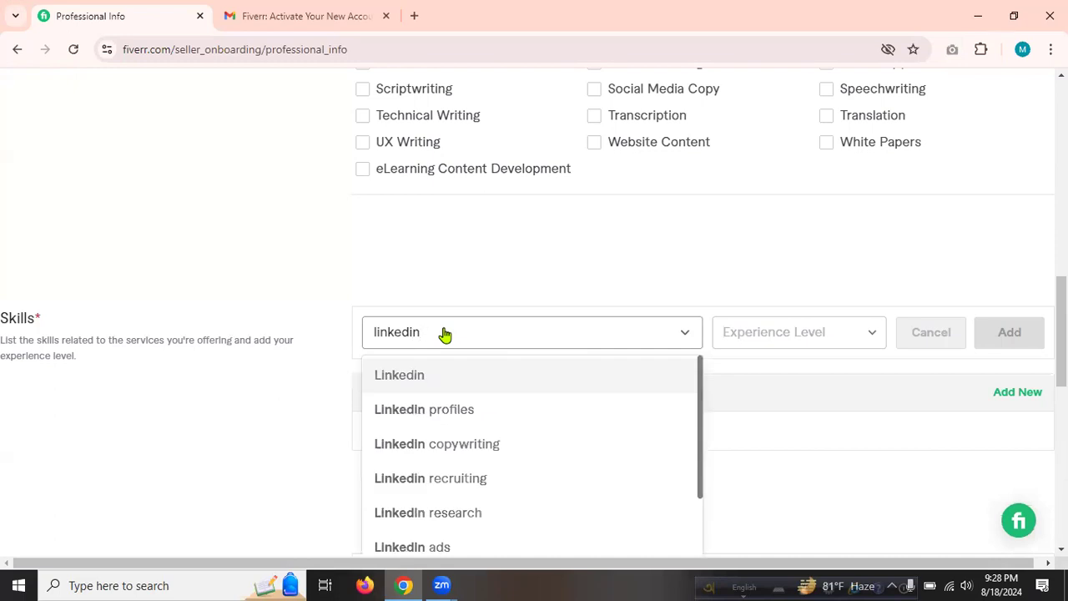
type("le")
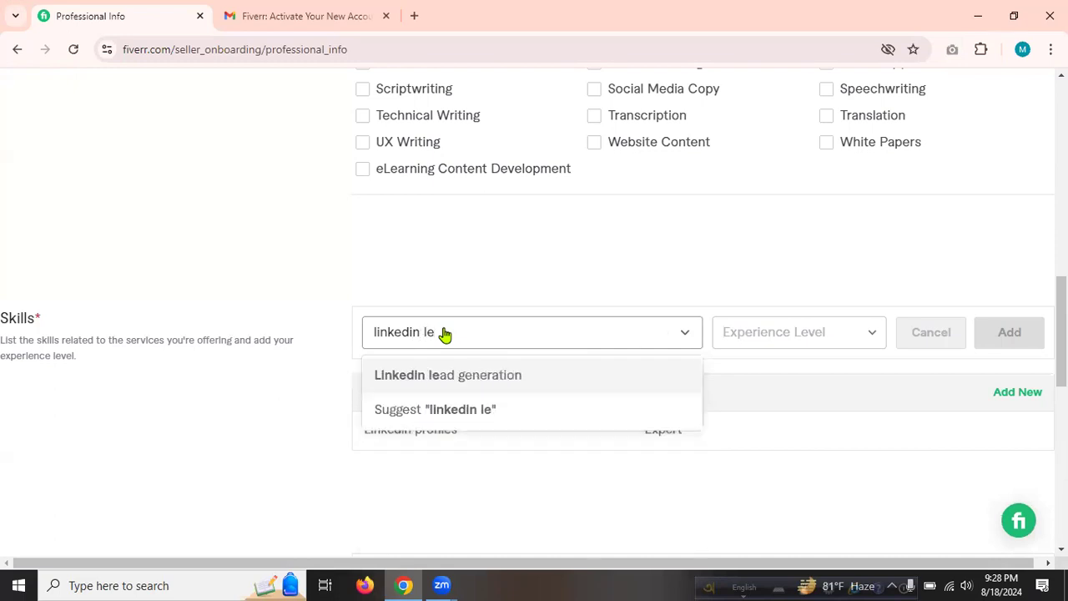
left_click(473, 376)
left_click(788, 332)
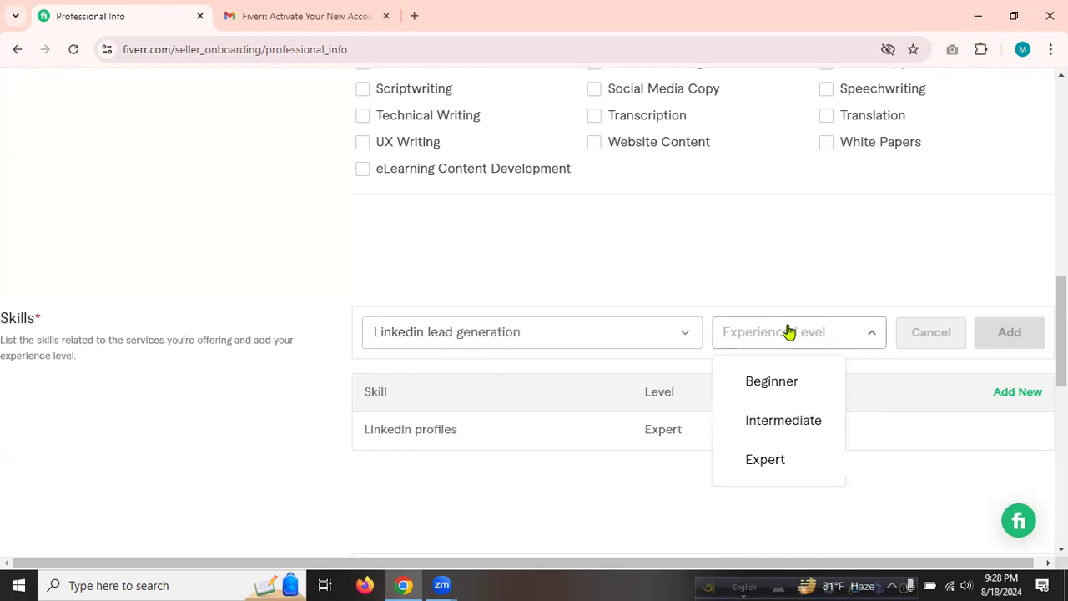
left_click(783, 454)
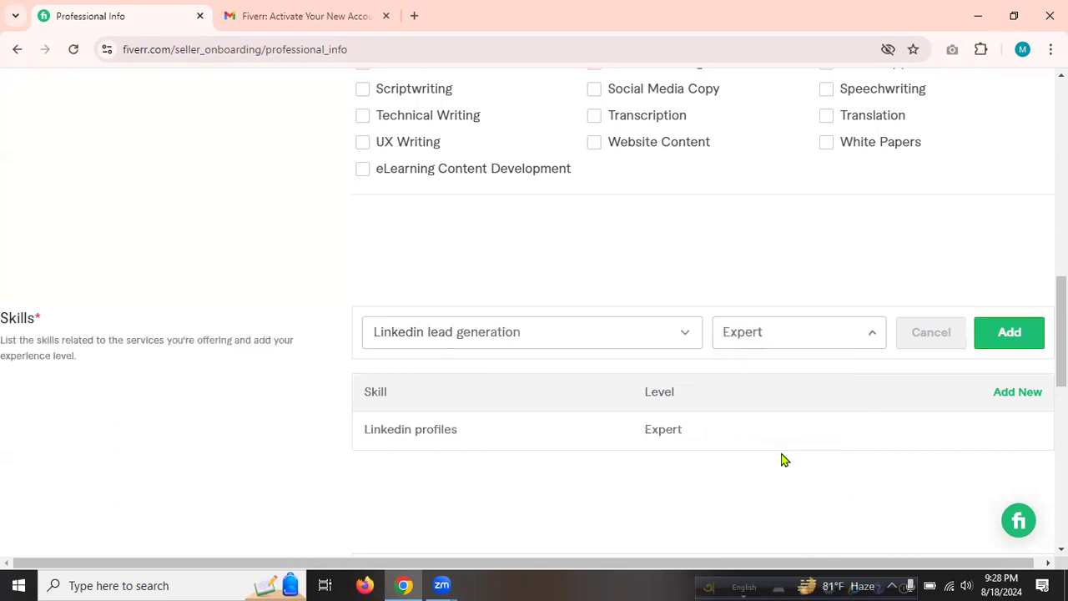
left_click(1007, 335)
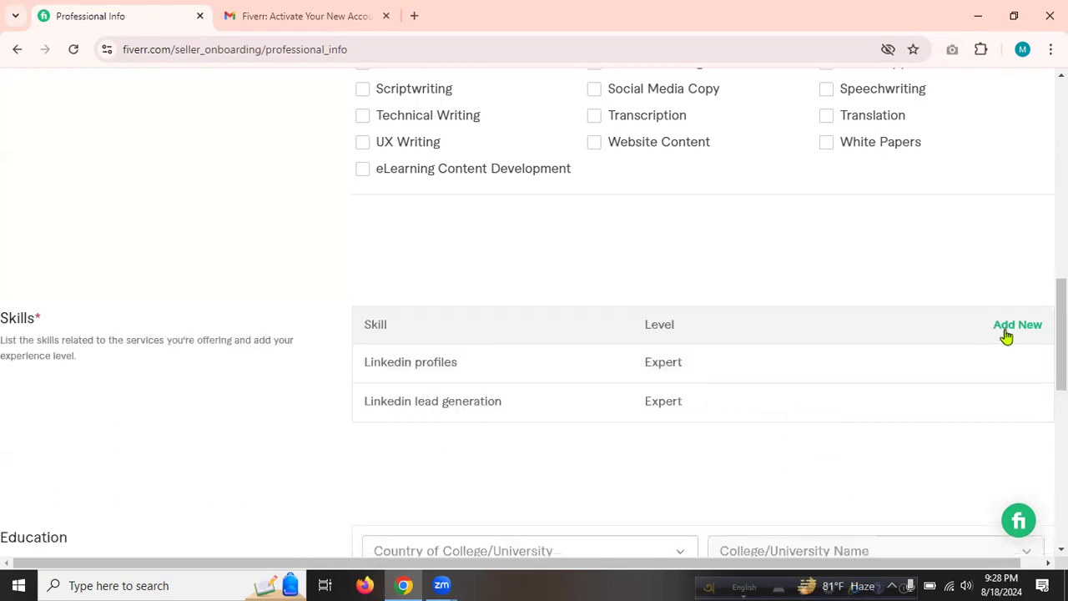
- Add B2B lead generation and Lead generation as Expert-level skills
left_click(1007, 325)
left_click(459, 336)
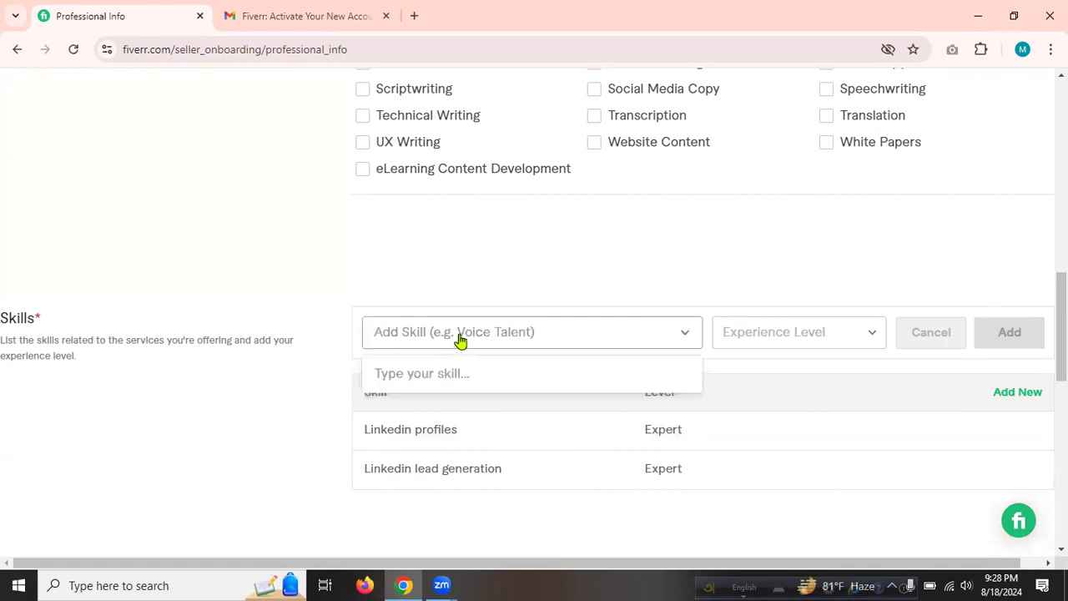
type("b2b ")
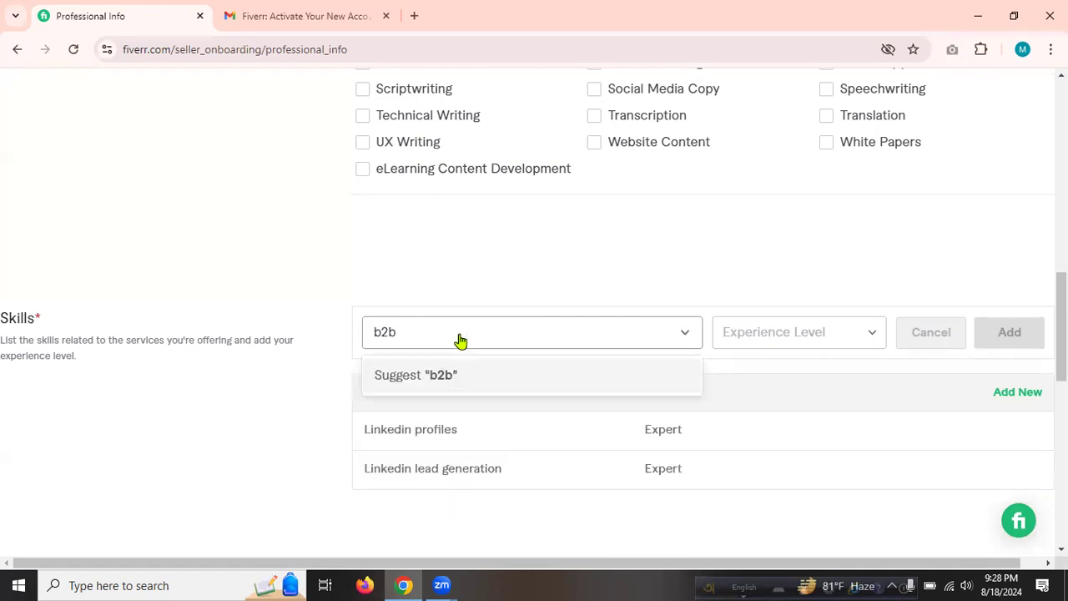
type("lead")
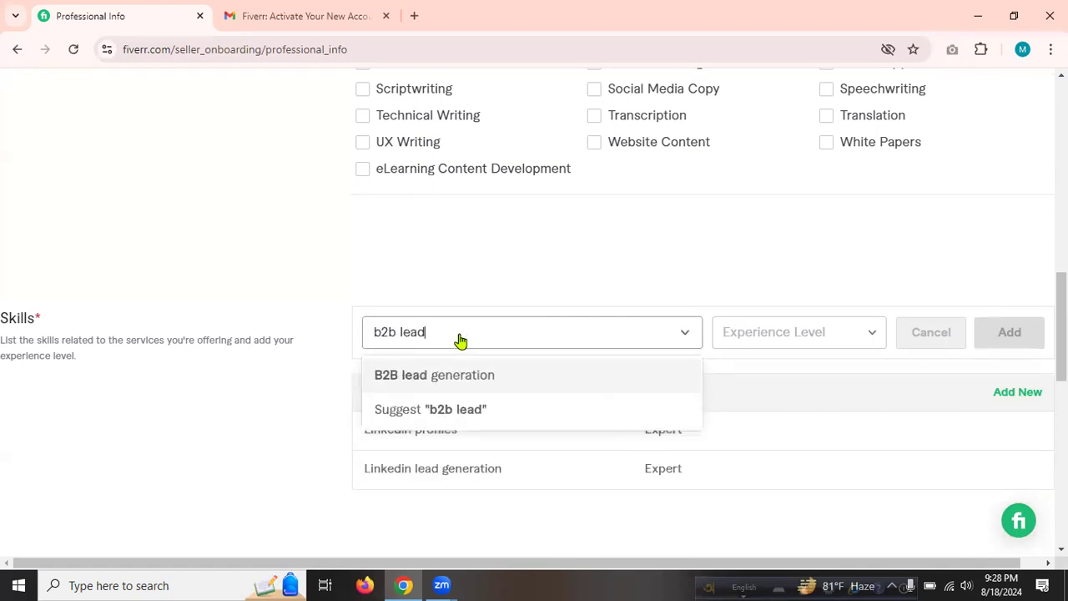
left_click(467, 376)
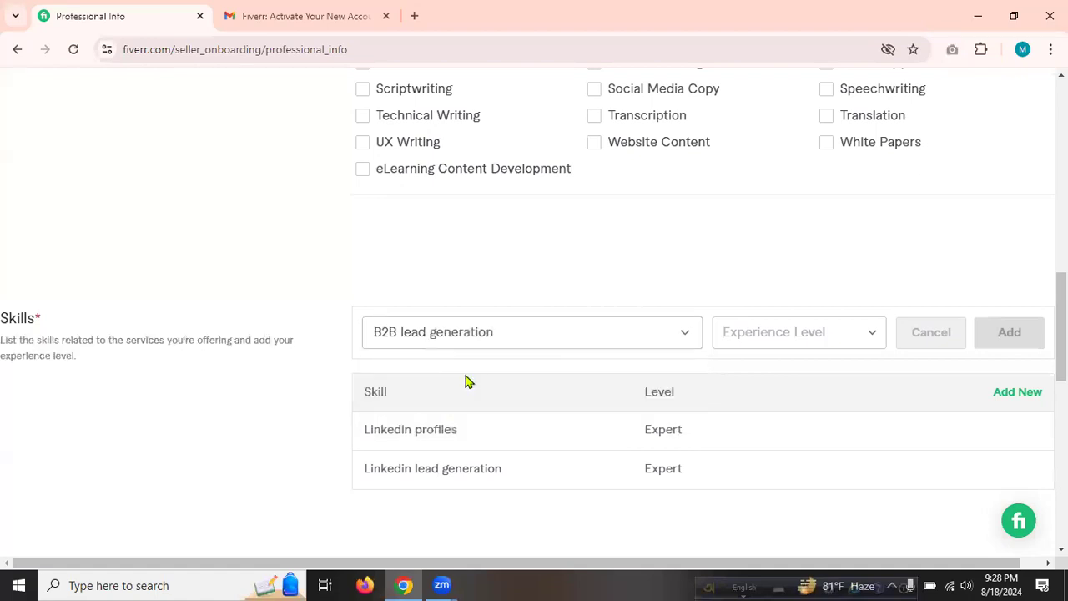
left_click(745, 335)
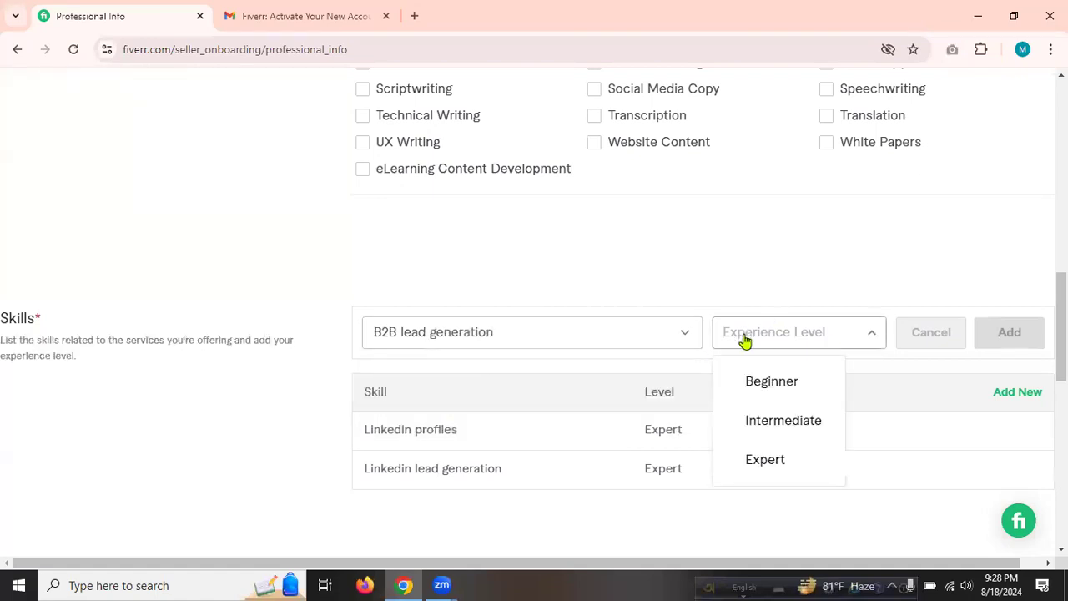
left_click(762, 456)
left_click(1009, 333)
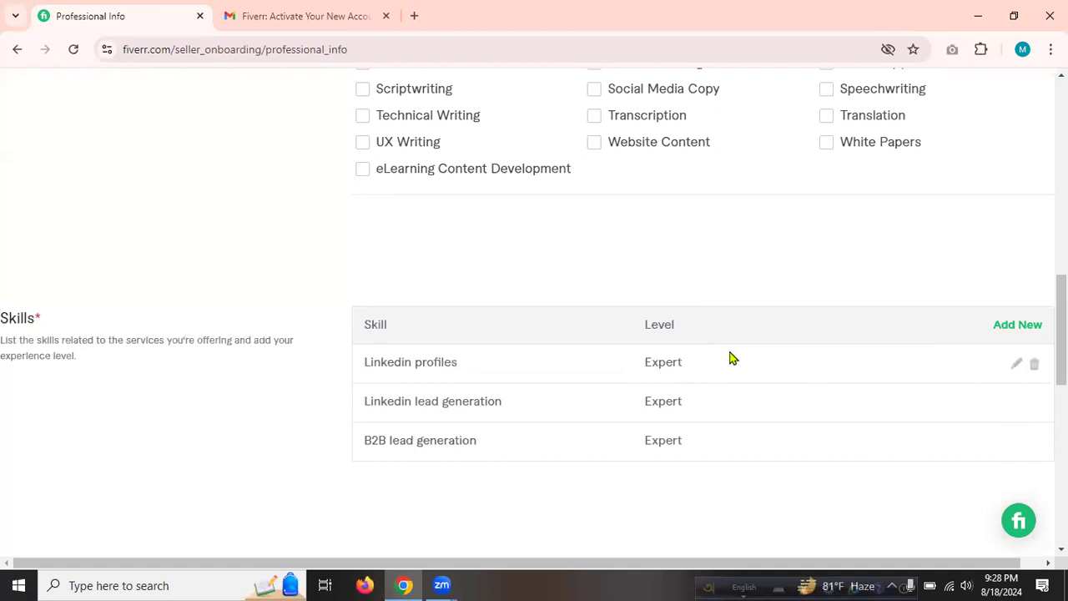
left_click(1013, 329)
left_click(454, 343)
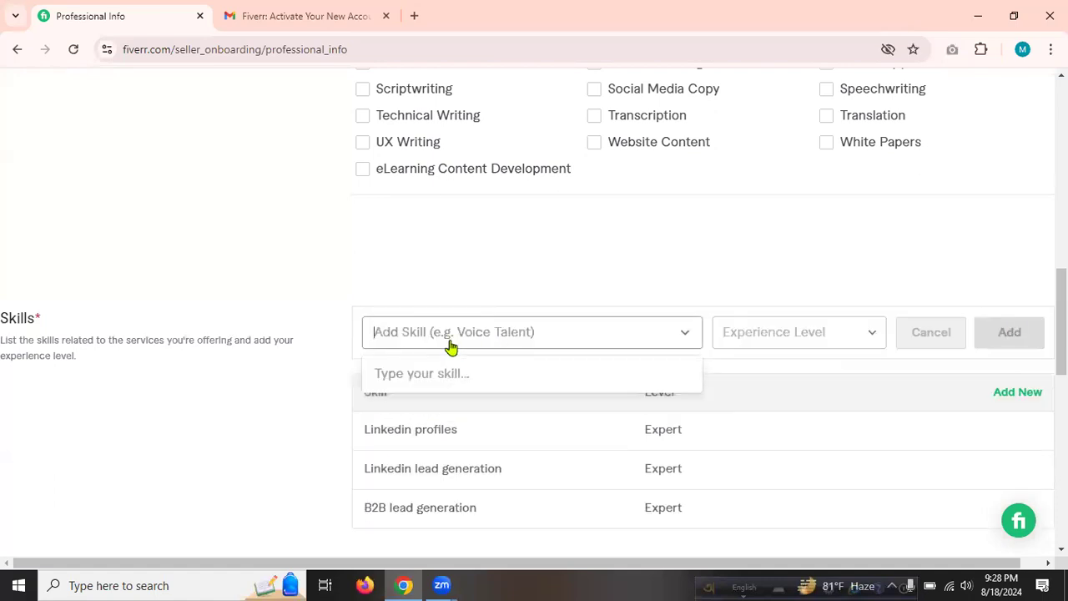
type("lead gener")
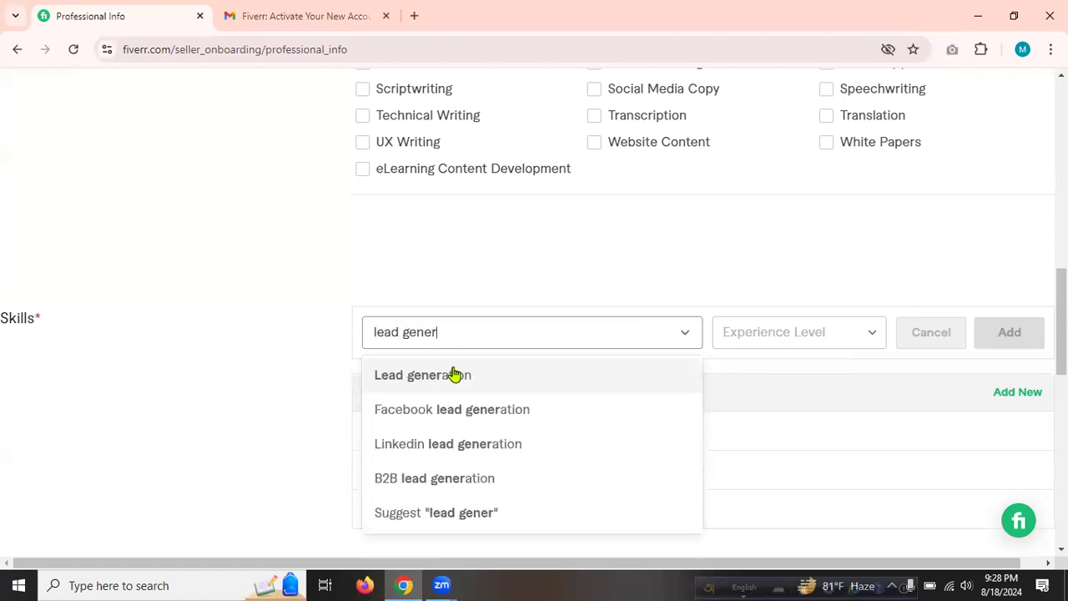
left_click(455, 374)
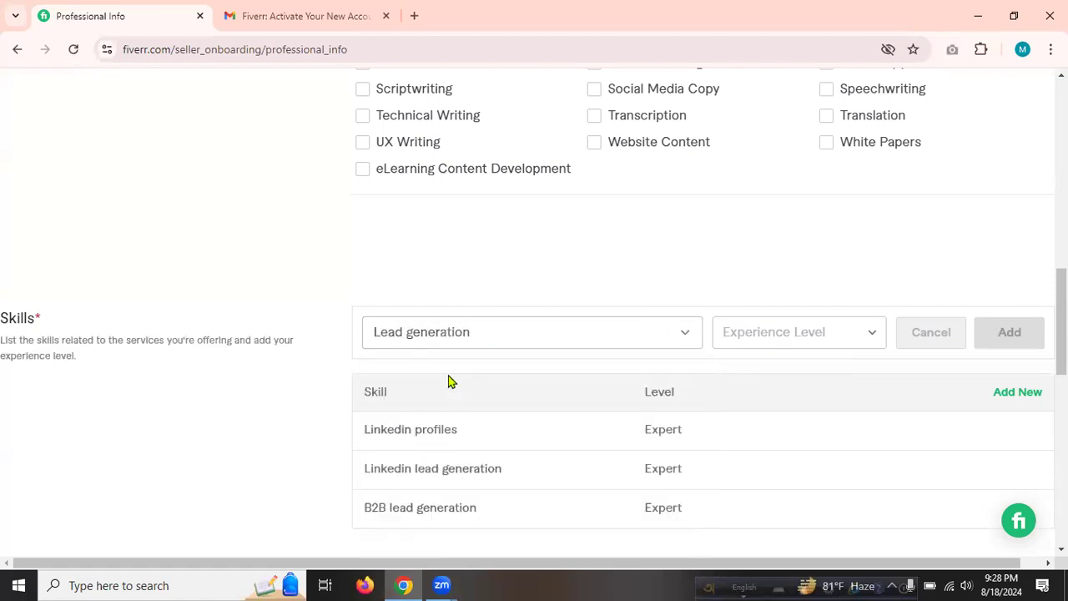
left_click(828, 335)
left_click(779, 461)
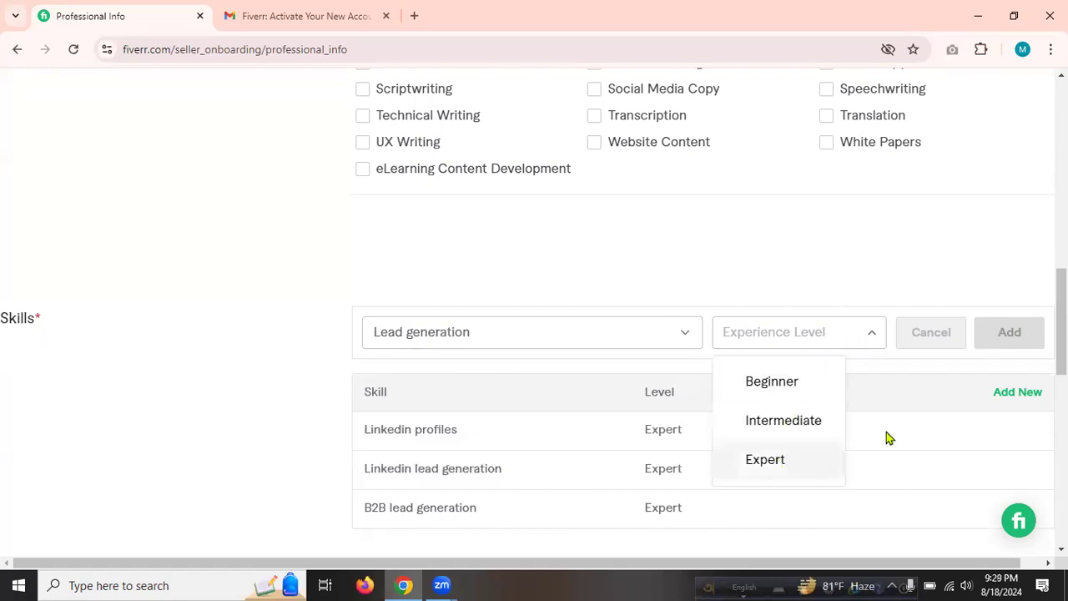
left_click(1007, 333)
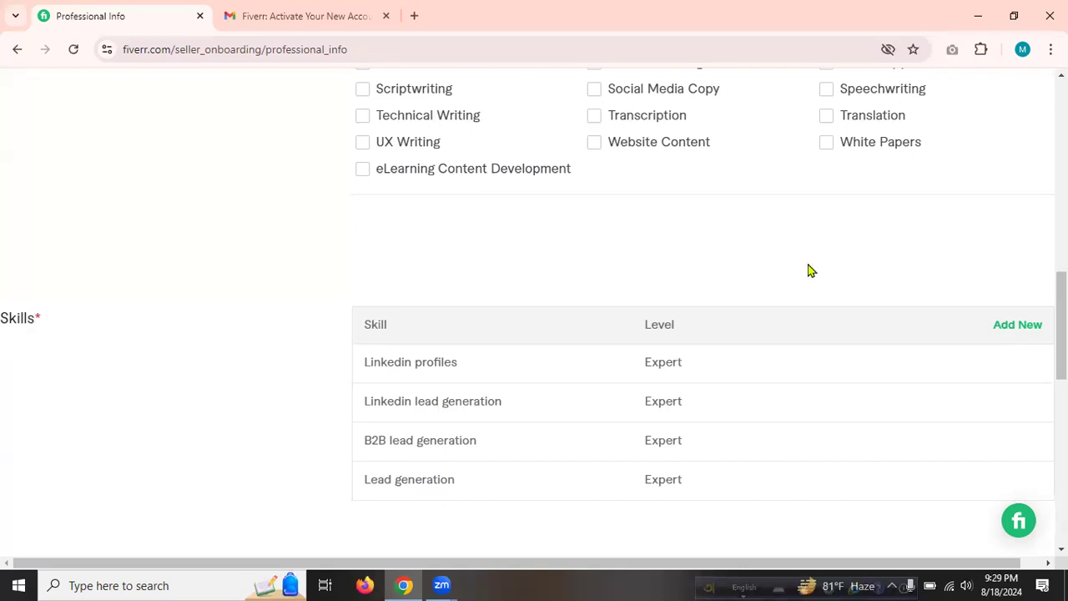
- Set the Education country to Bangladesh
scroll(832, 265, "down", 1)
scroll(835, 288, "down", 1)
scroll(835, 290, "down", 1)
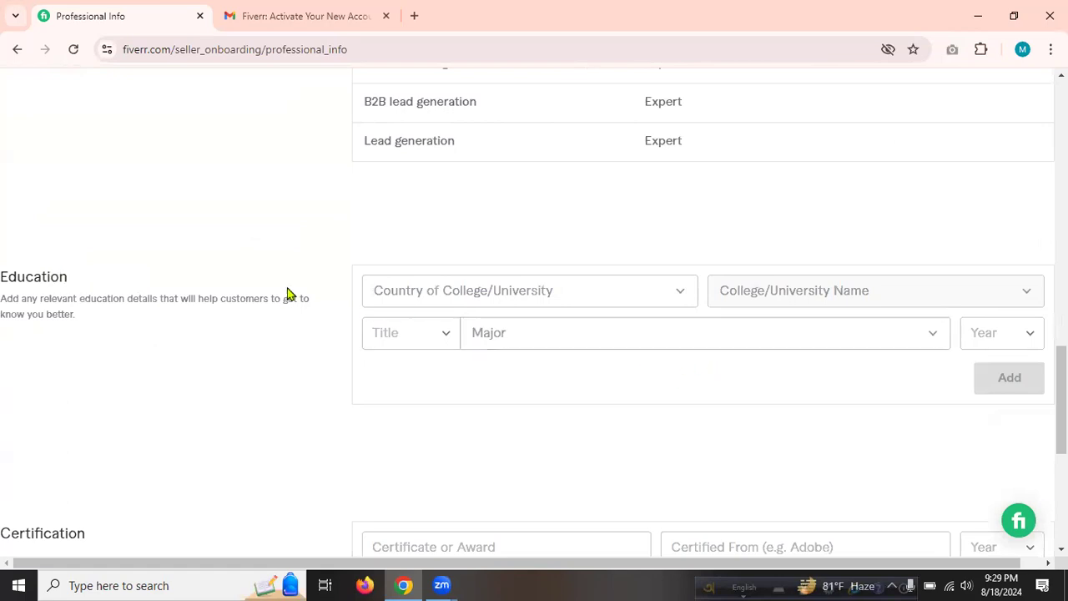
scroll(217, 522, "down", 2)
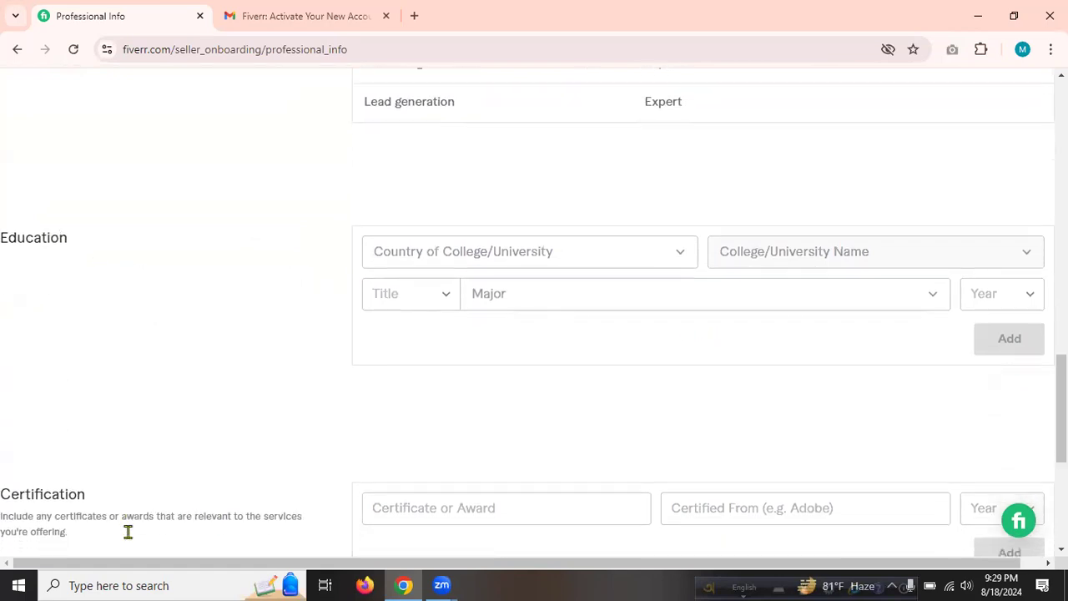
scroll(129, 523, "down", 1)
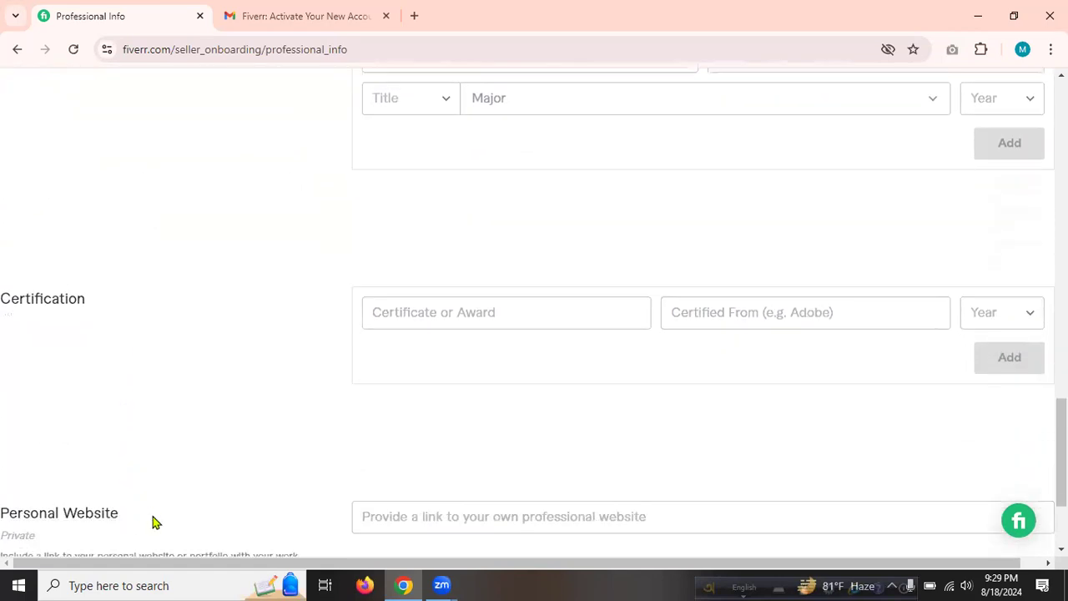
scroll(144, 515, "up", 2)
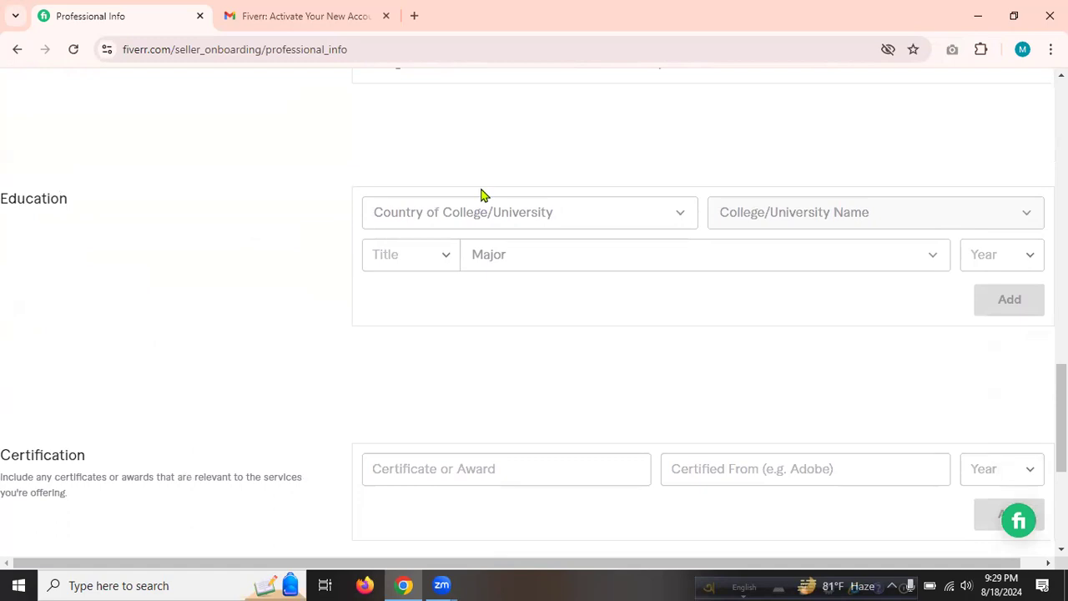
left_click(585, 216)
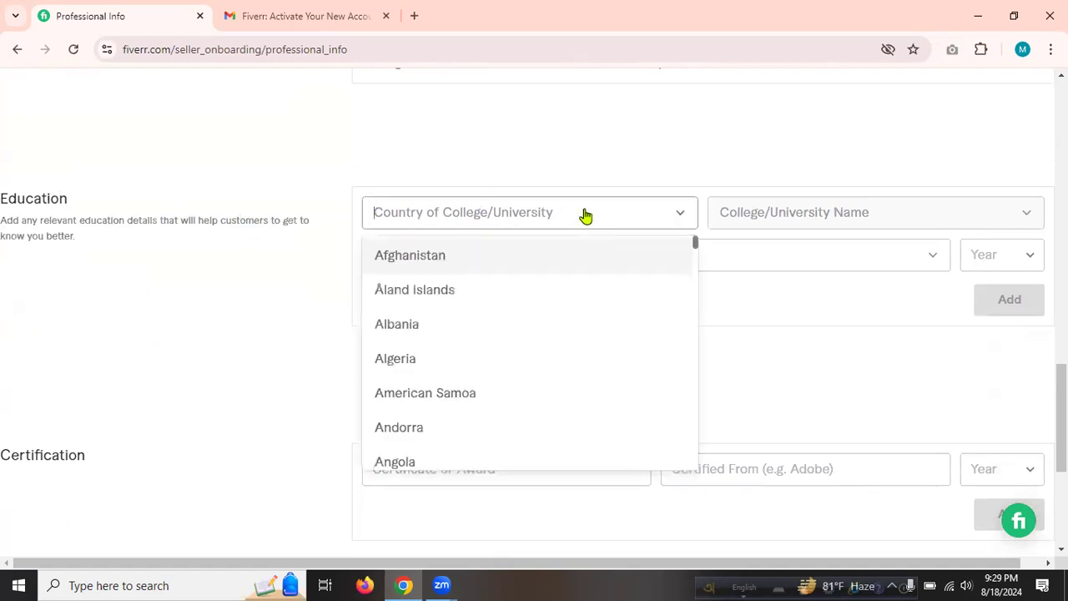
type("ba")
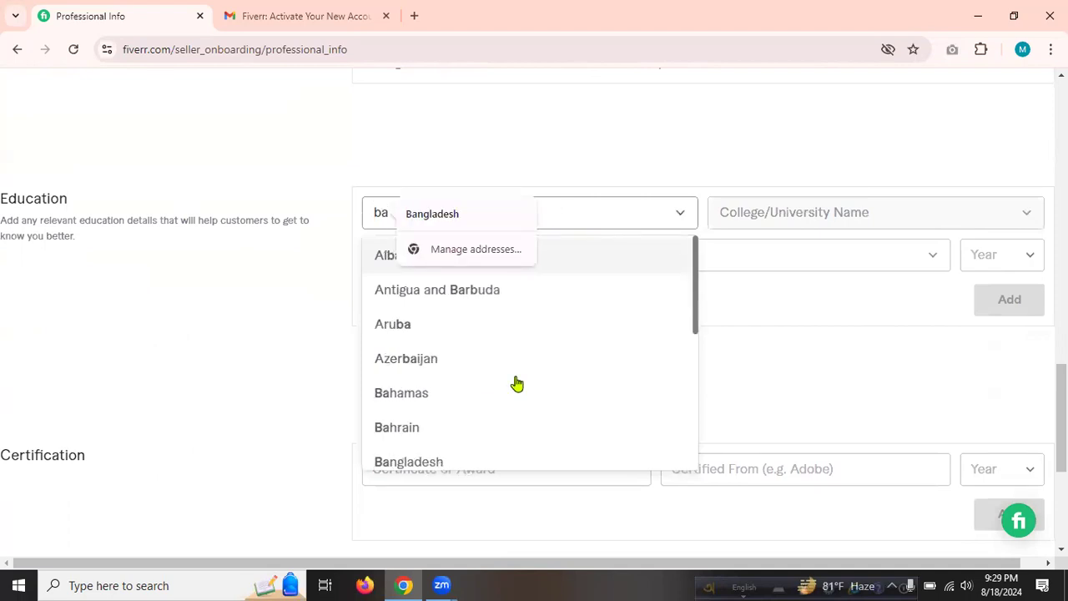
left_click(415, 462)
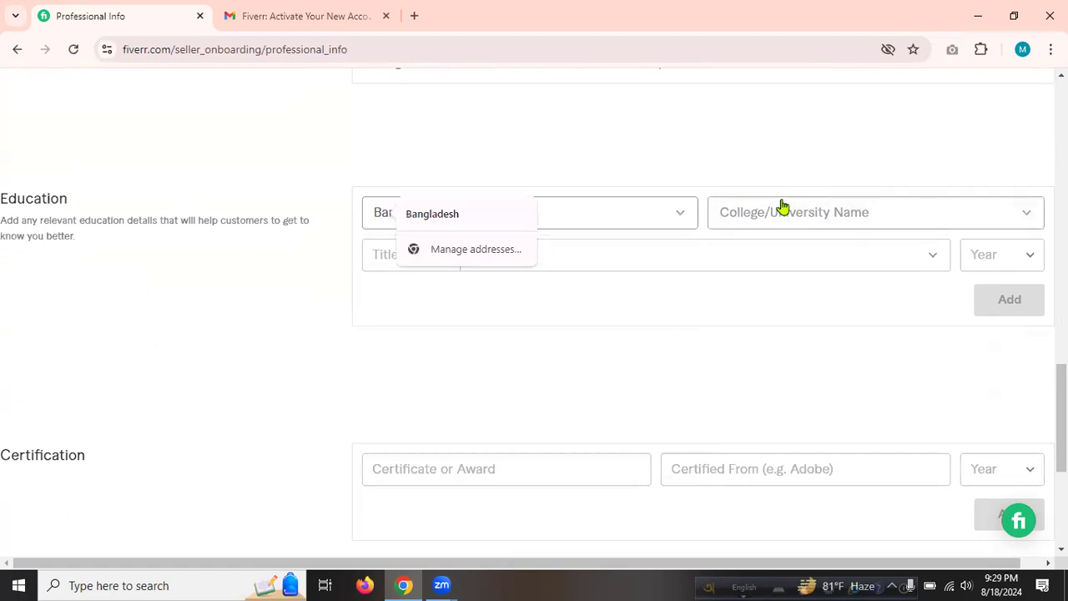
- Enter 'National University' as the college and select it from the suggestions
left_click(761, 220)
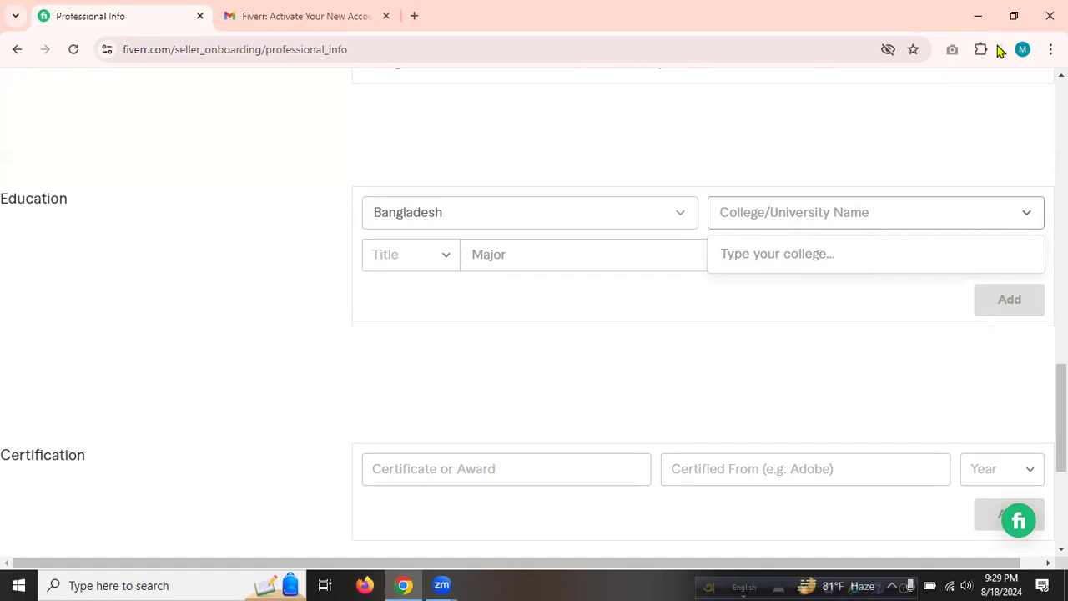
left_click(754, 219)
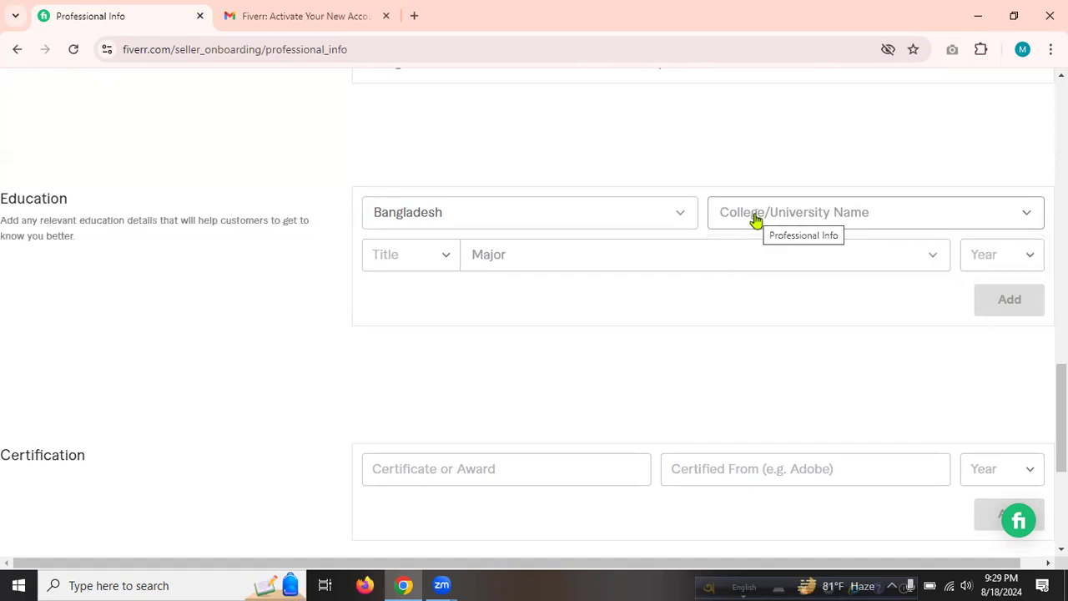
type("DGhak")
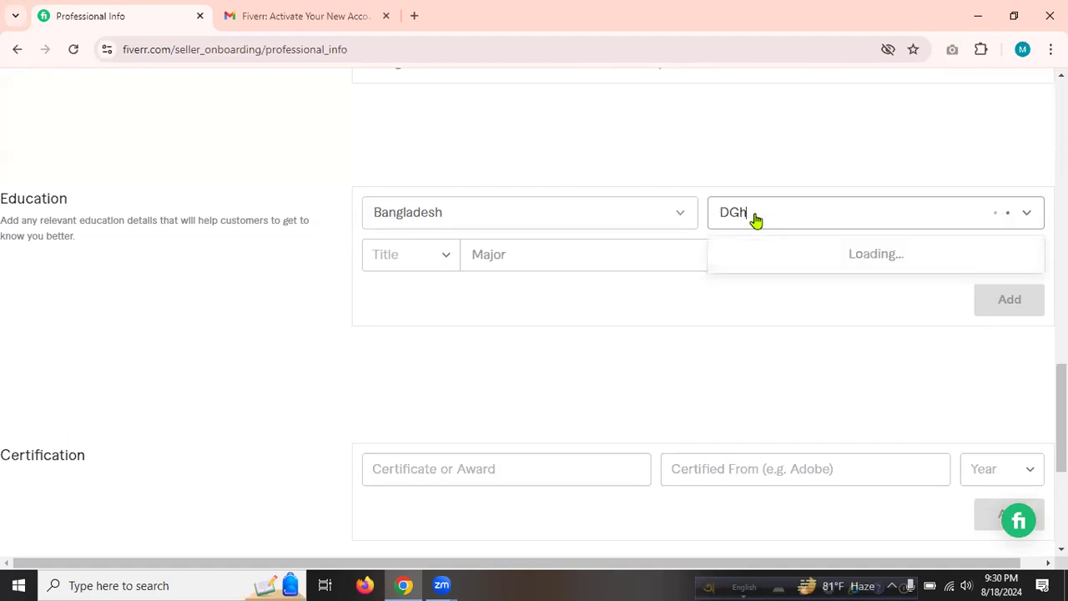
key("BackSpace")
key("BackSpace")
key("BackSpace")
key("BackSpace")
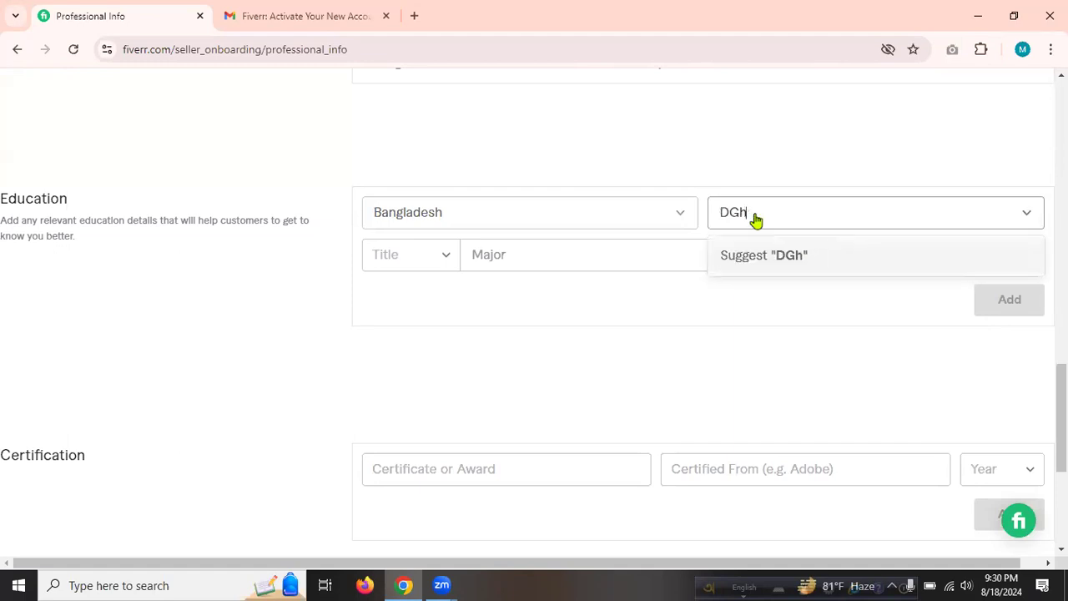
key("BackSpace")
type("haka")
key("BackSpace")
key("BackSpace")
key("BackSpace")
key("BackSpace")
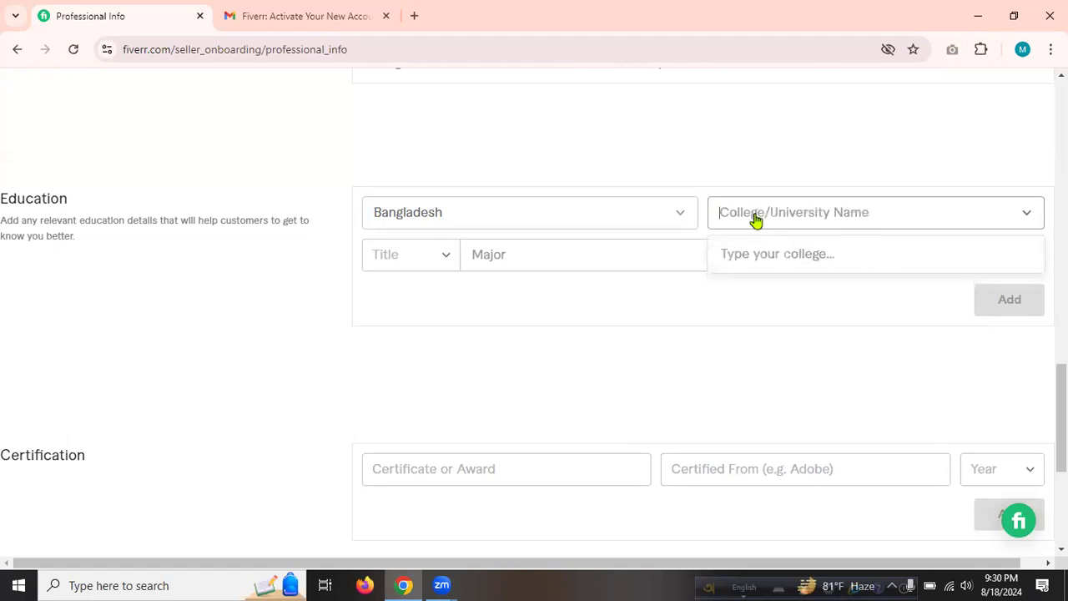
type("Dhaka")
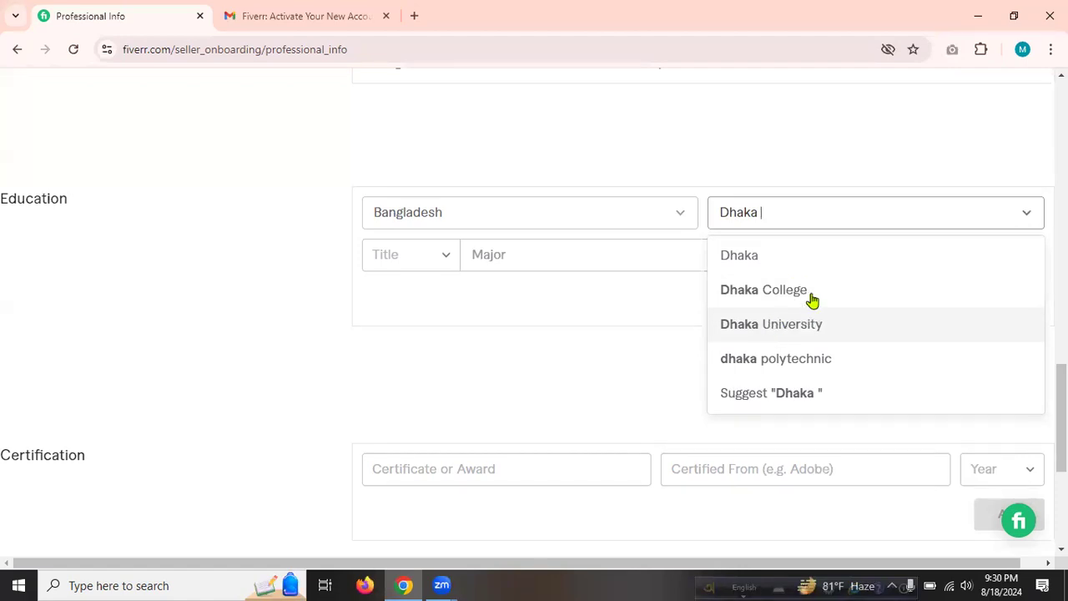
double_click(772, 219)
key("BackSpace")
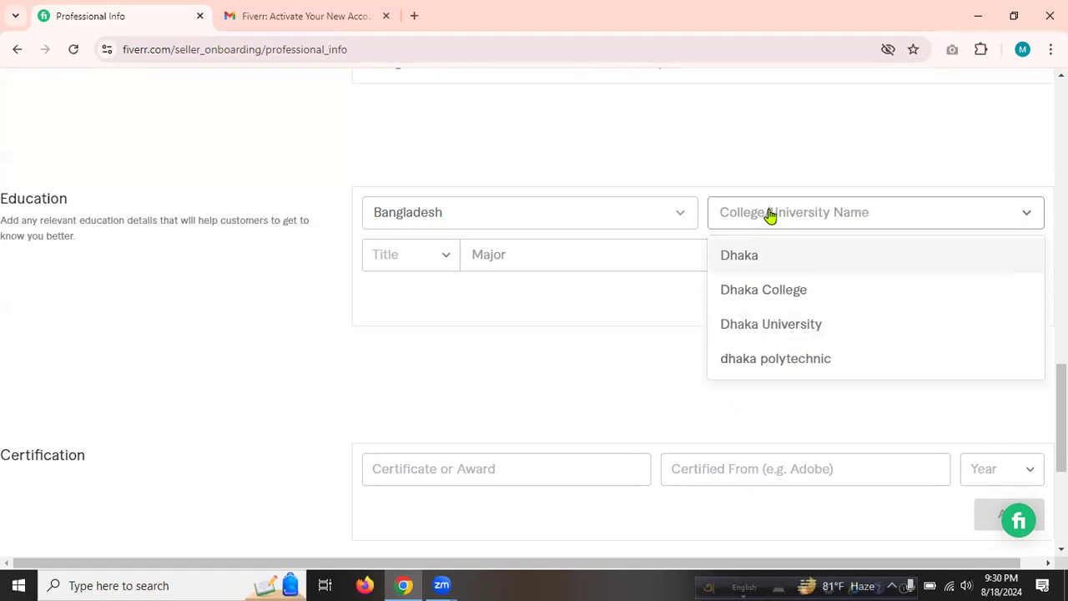
type("Na")
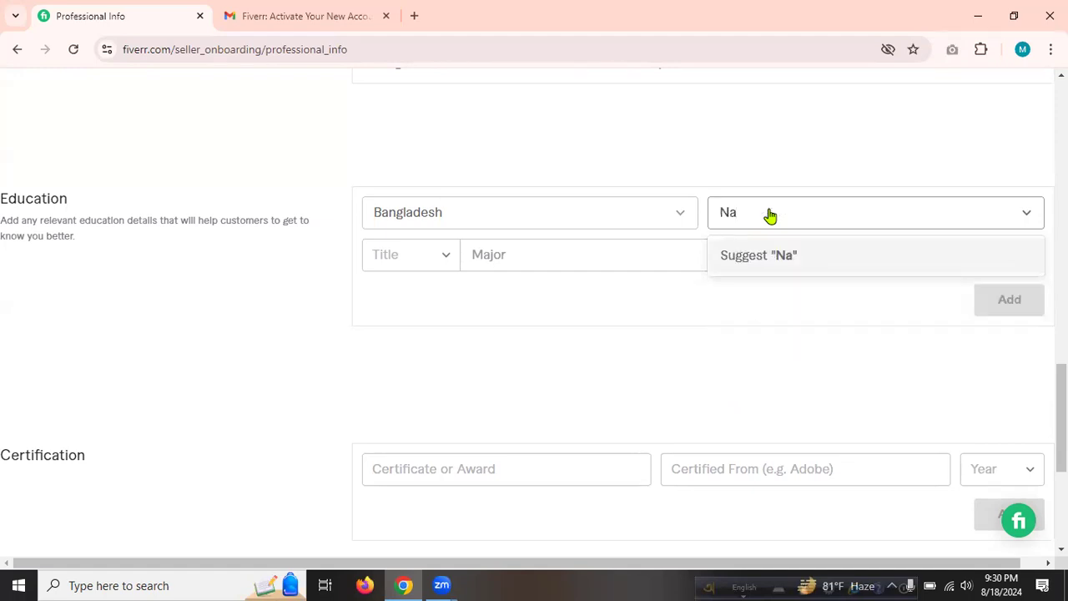
type("ti")
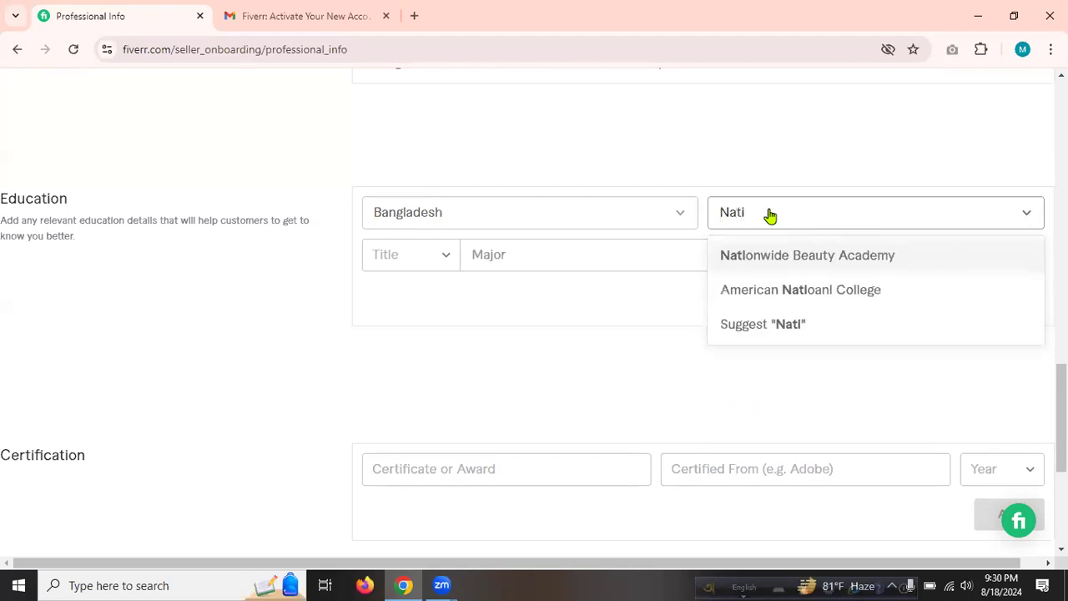
type("onal ")
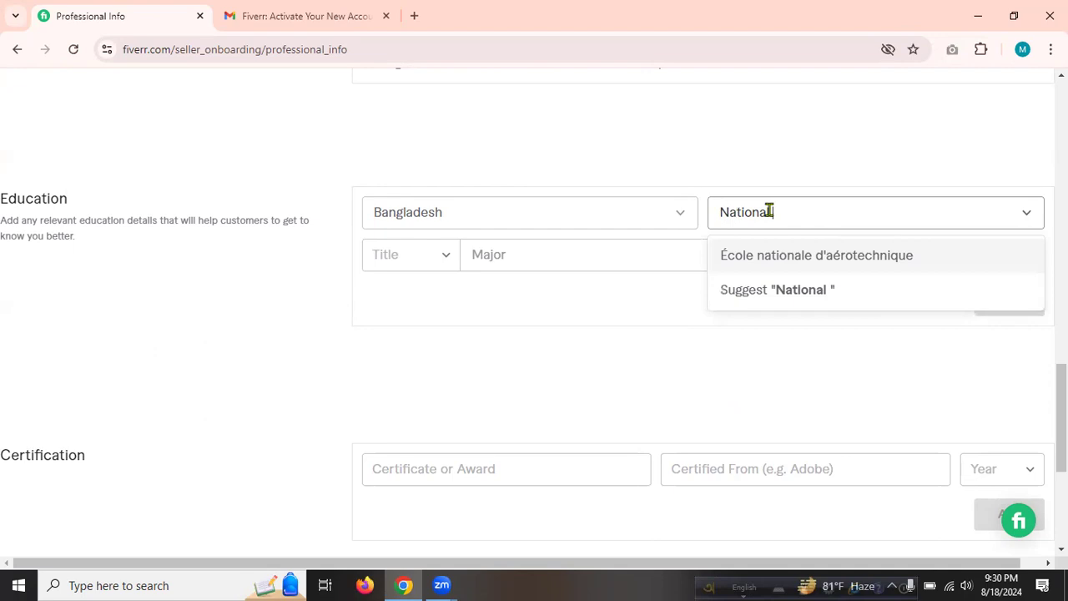
type("Uni")
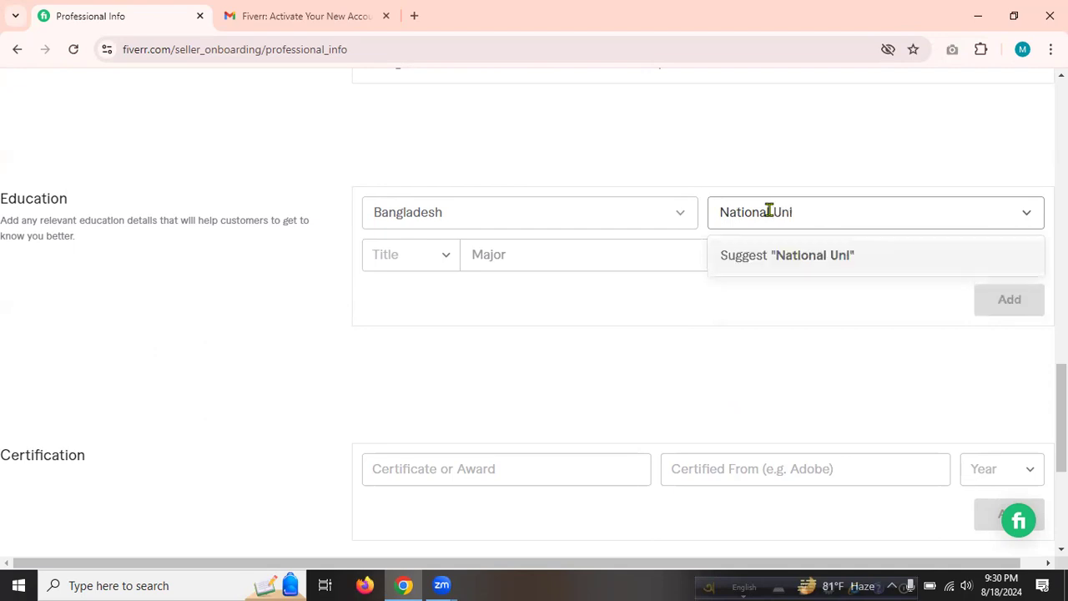
type("versity")
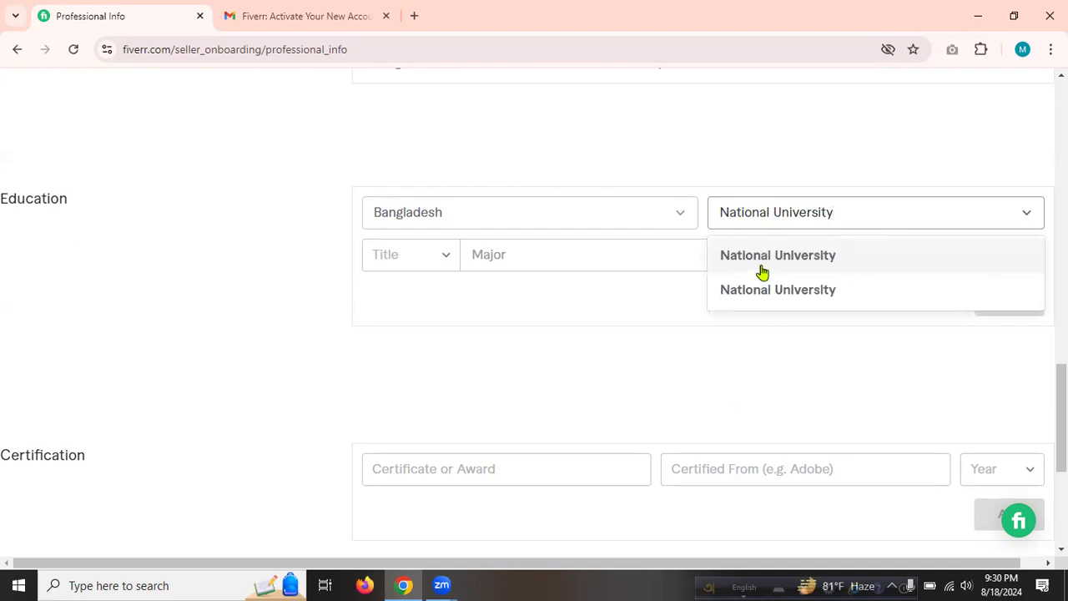
triple_click(843, 214)
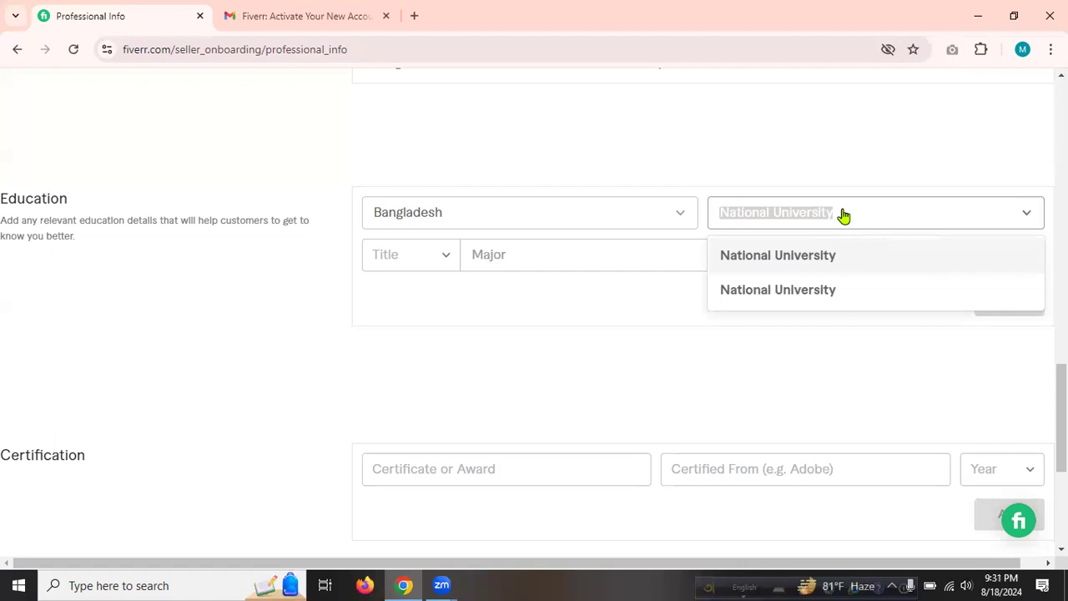
left_click(817, 253)
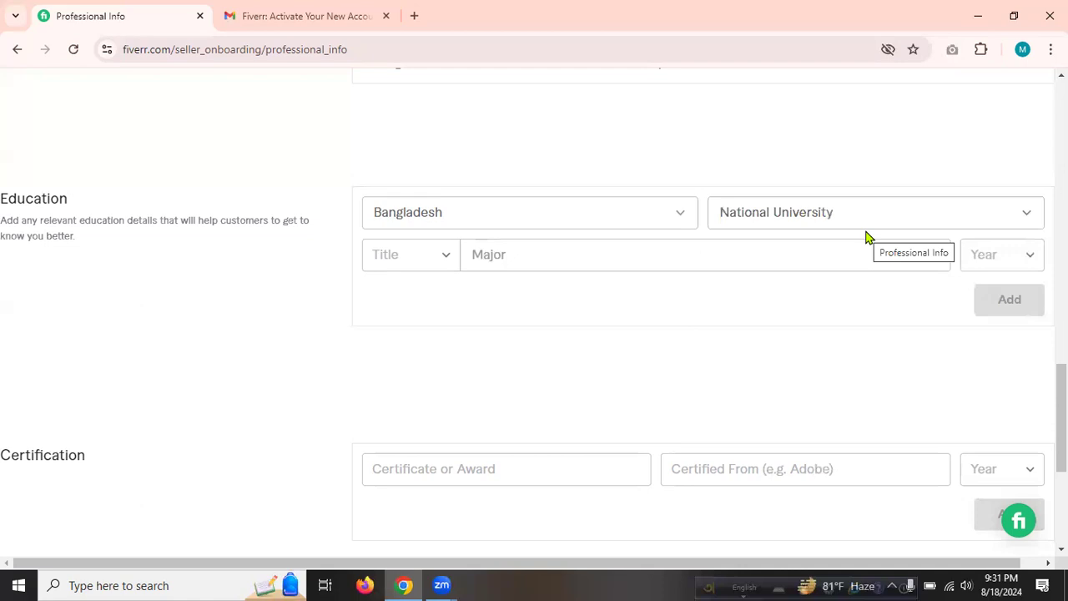
- Pick M.Sc. from the Education Title dropdown
left_click(400, 255)
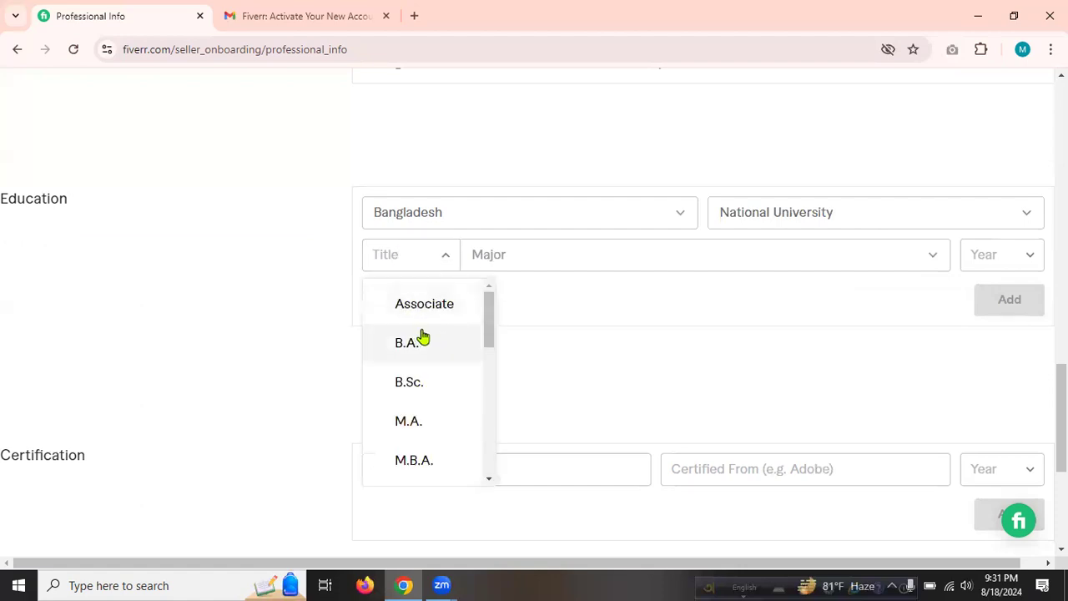
scroll(423, 335, "down", 1)
scroll(423, 335, "down", 1)
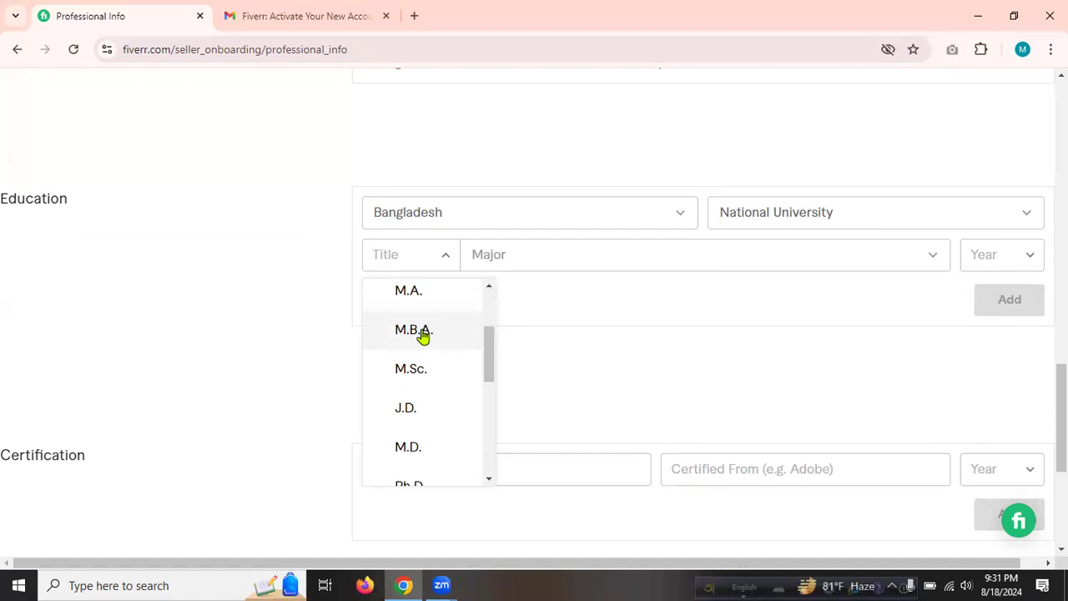
scroll(423, 334, "down", 1)
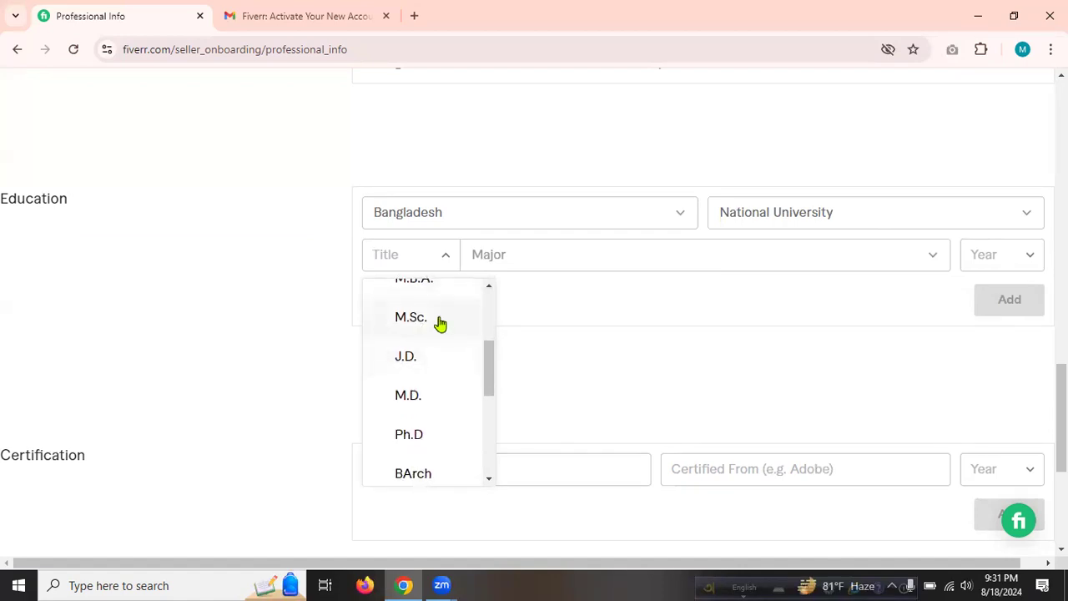
scroll(440, 324, "down", 1)
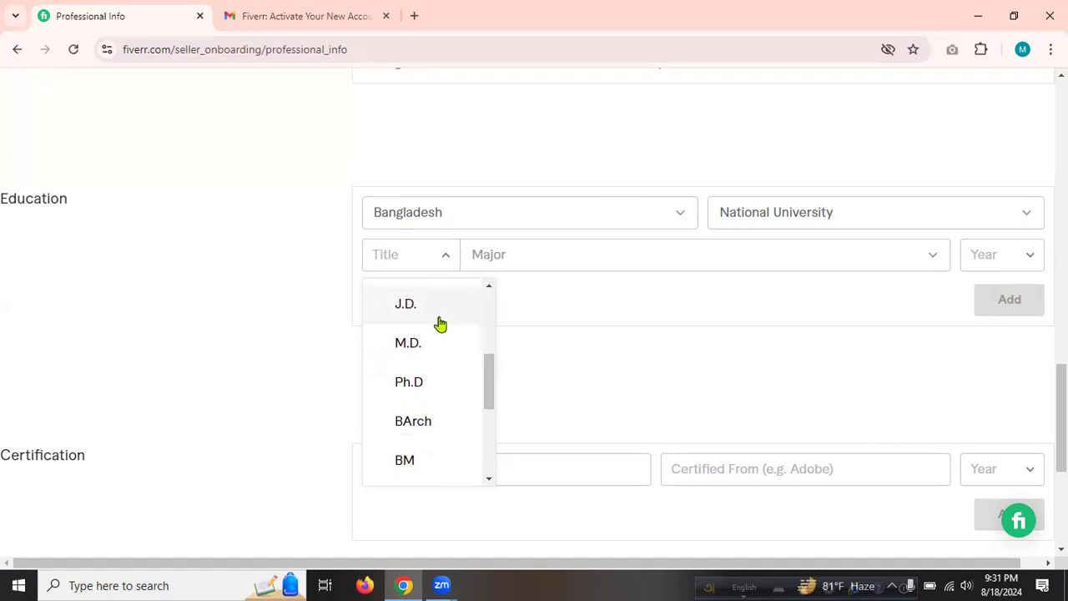
scroll(410, 419, "up", 2)
scroll(409, 413, "up", 2)
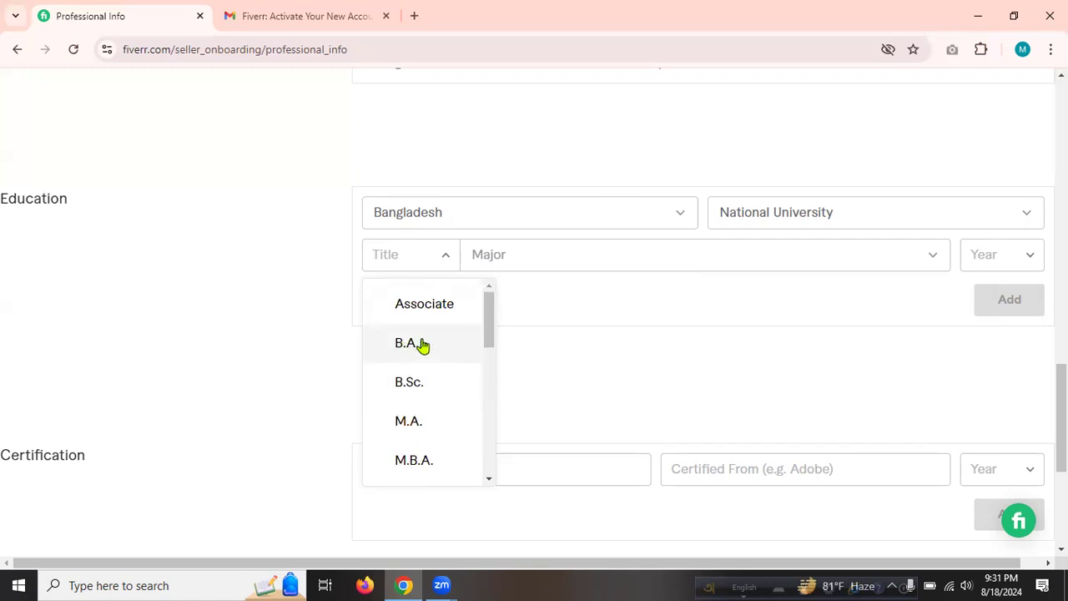
scroll(423, 345, "down", 3)
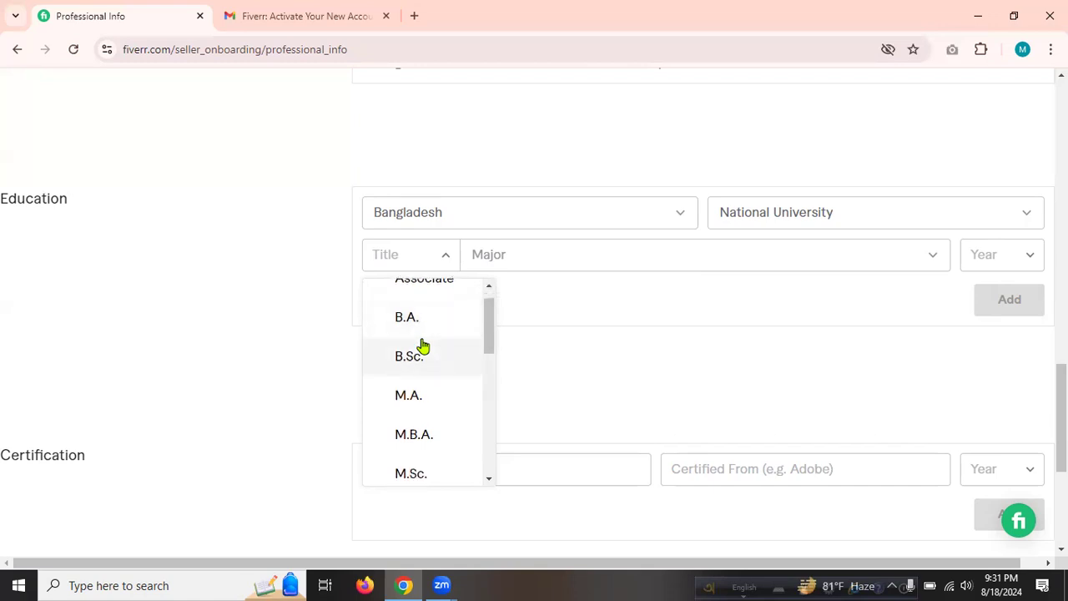
scroll(422, 345, "down", 1)
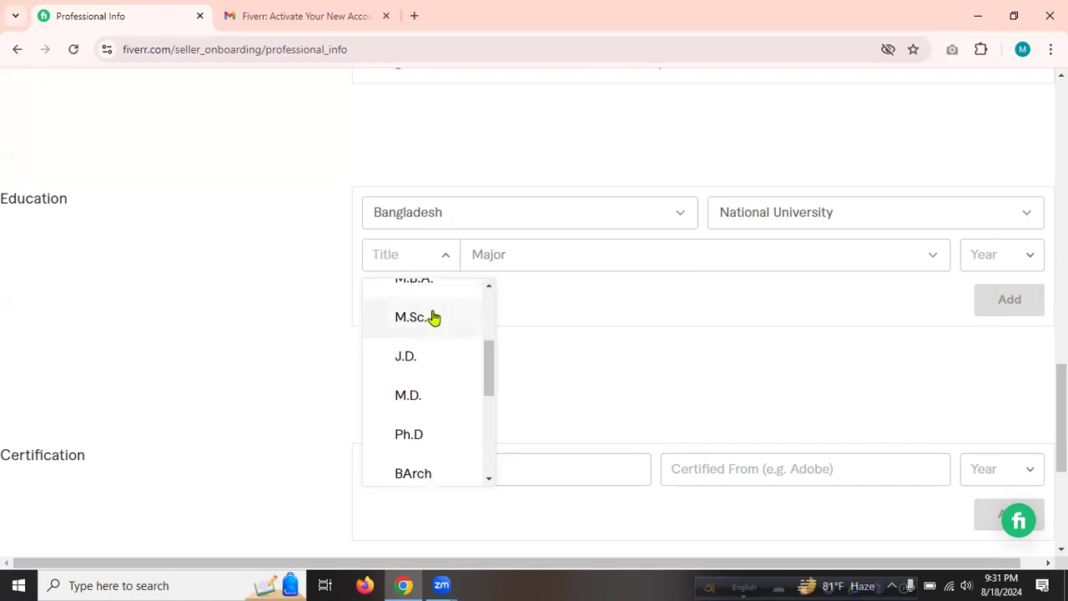
left_click(431, 317)
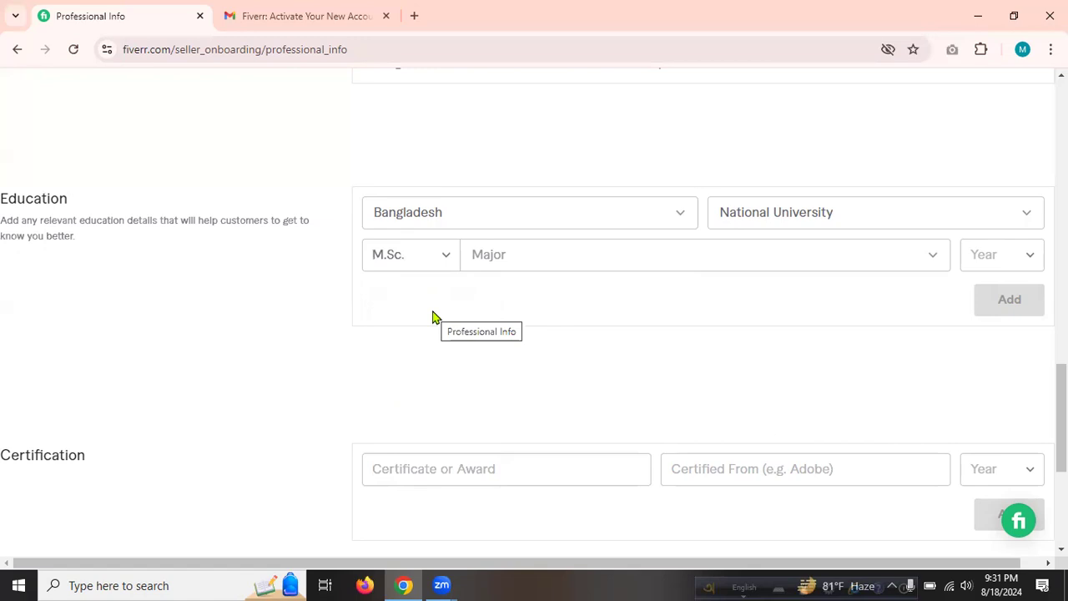
left_click(540, 265)
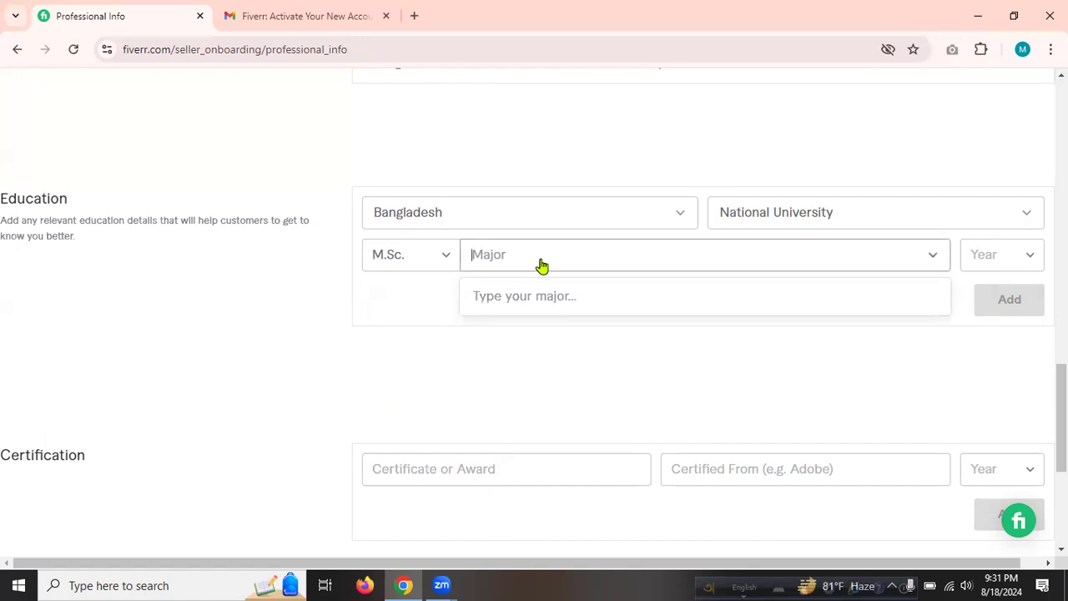
- Add an Education entry with major 'geography and environment' and graduation year 2012
type("Geo")
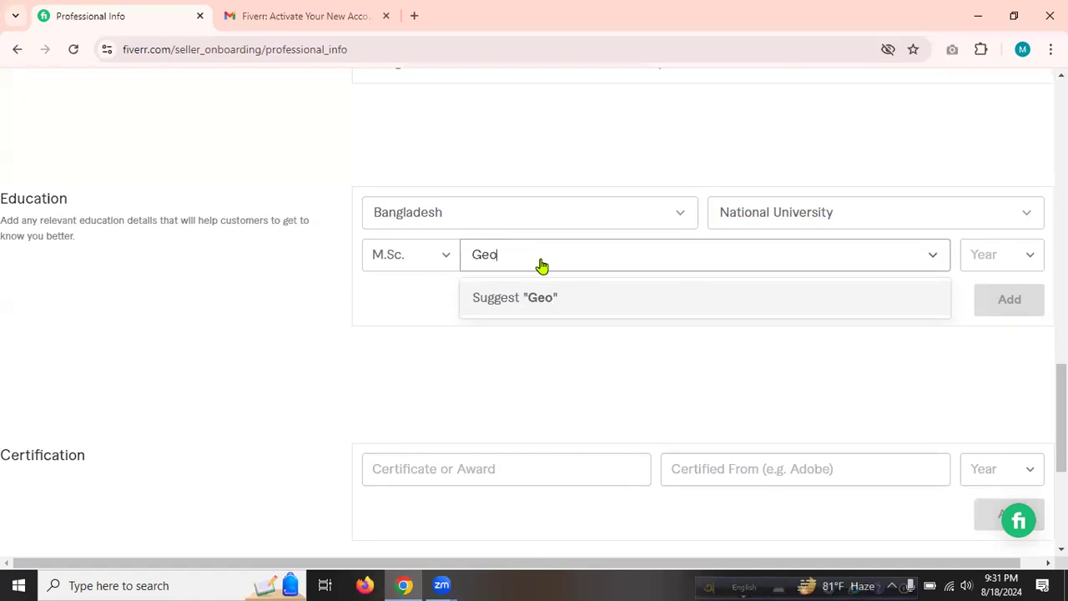
type("gr")
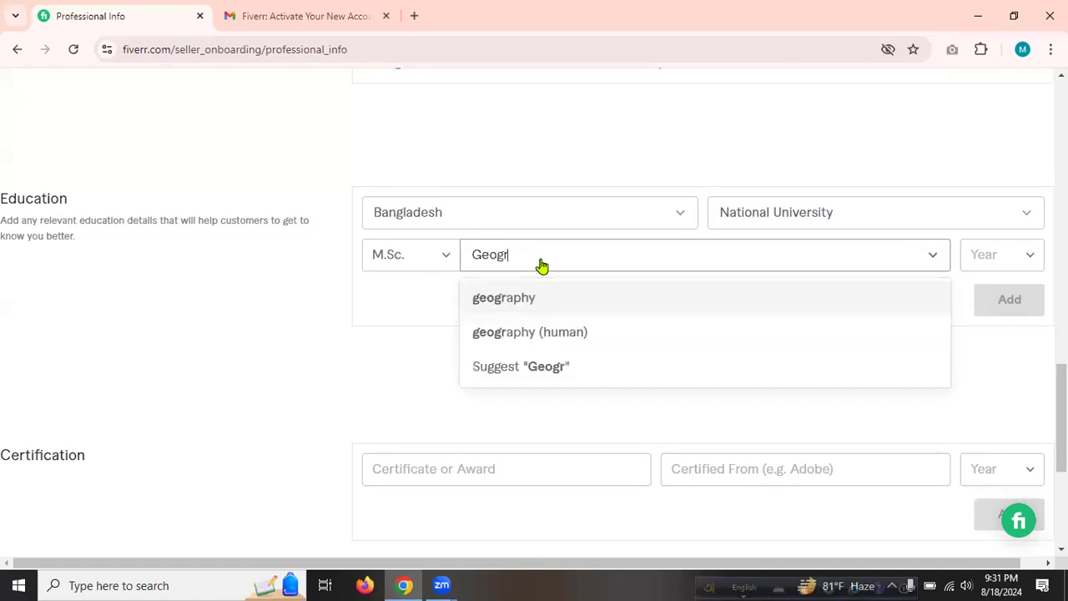
type("ap")
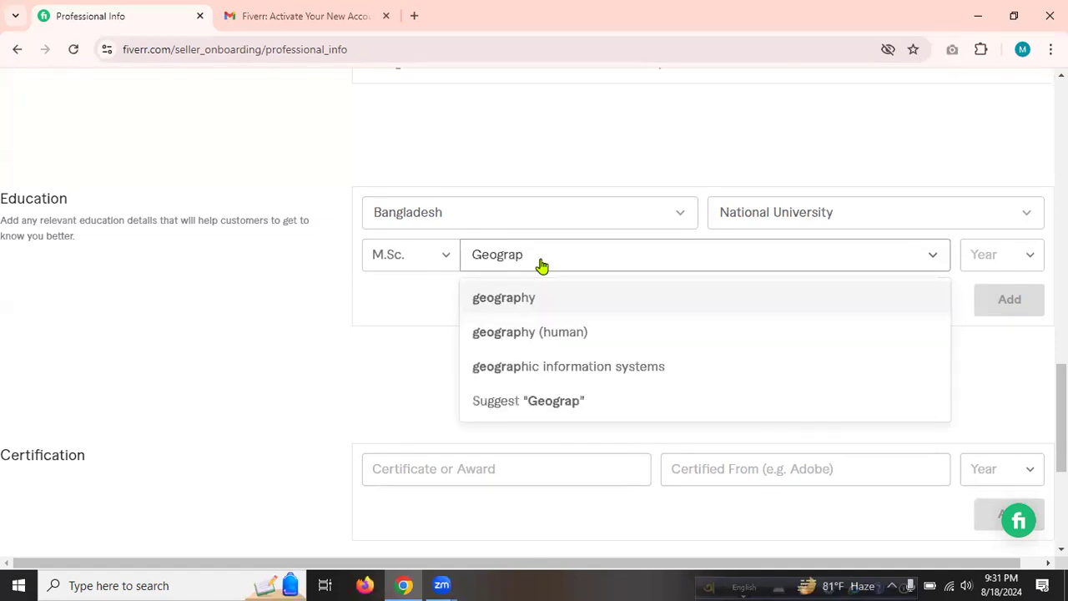
type("hy")
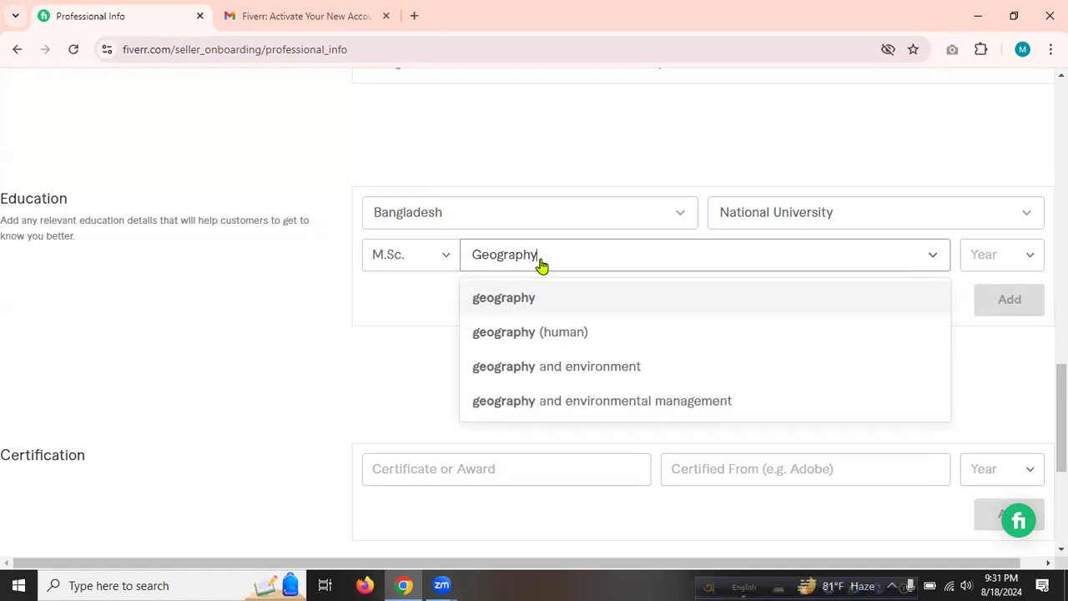
left_click(579, 370)
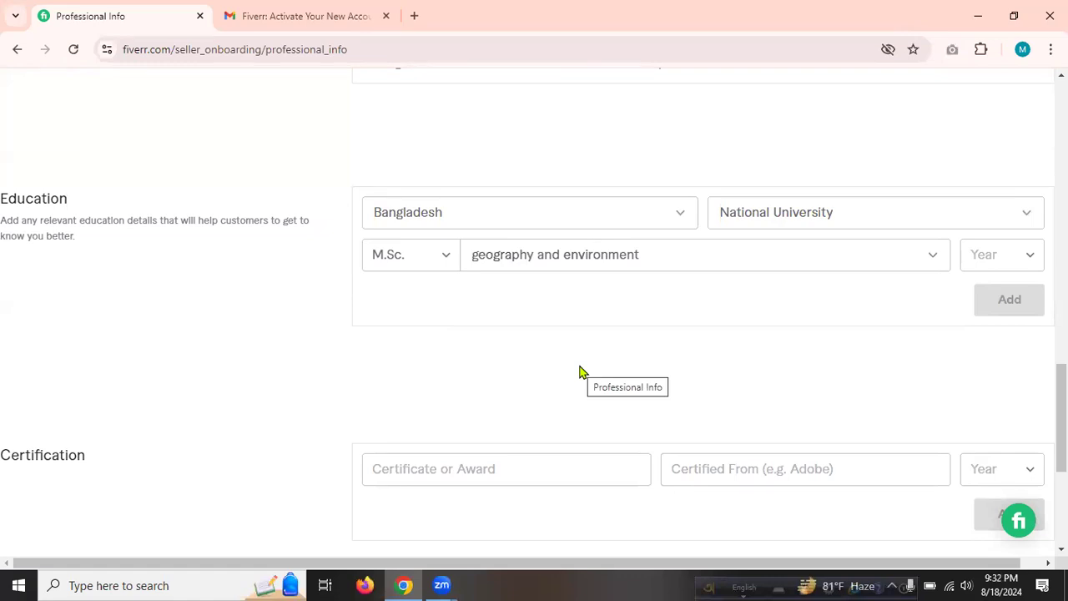
left_click(1005, 257)
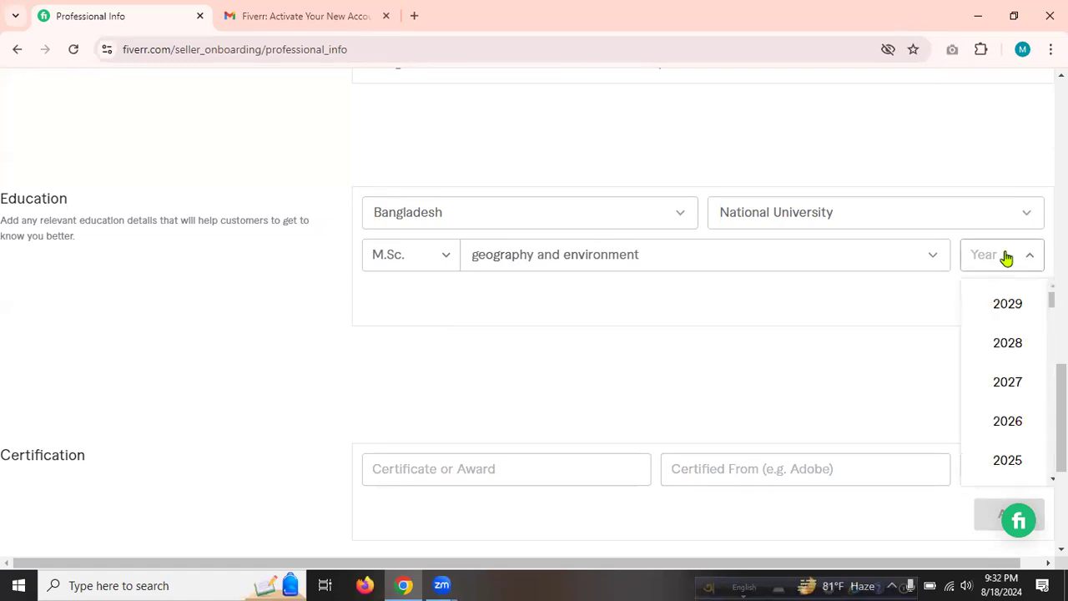
scroll(997, 333, "down", 2)
scroll(999, 335, "down", 4)
scroll(999, 336, "down", 3)
left_click(1001, 395)
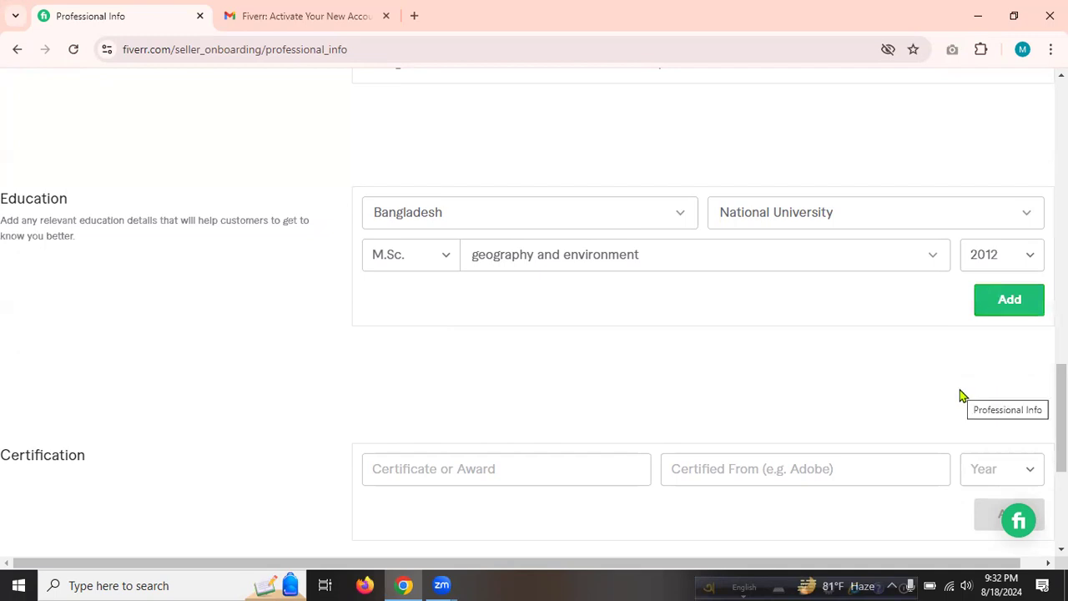
left_click(1031, 314)
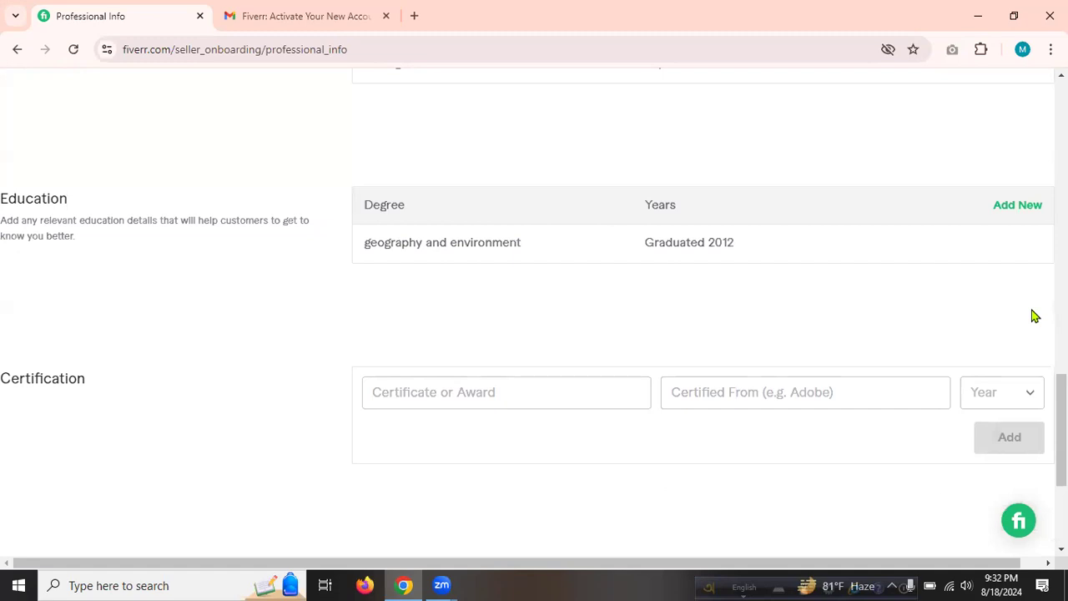
scroll(506, 309, "down", 1)
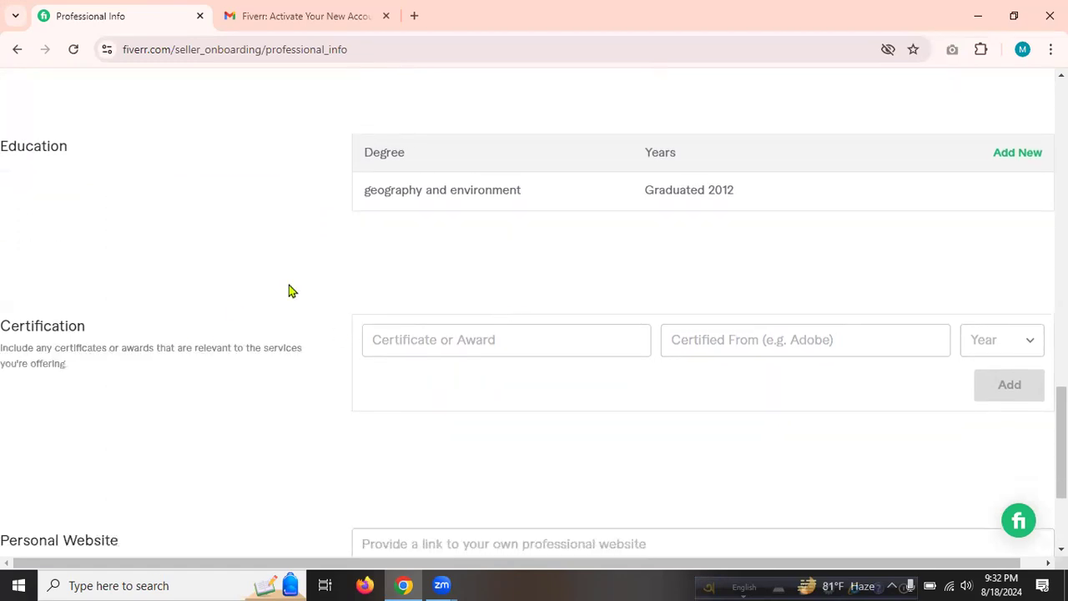
scroll(173, 525, "down", 1)
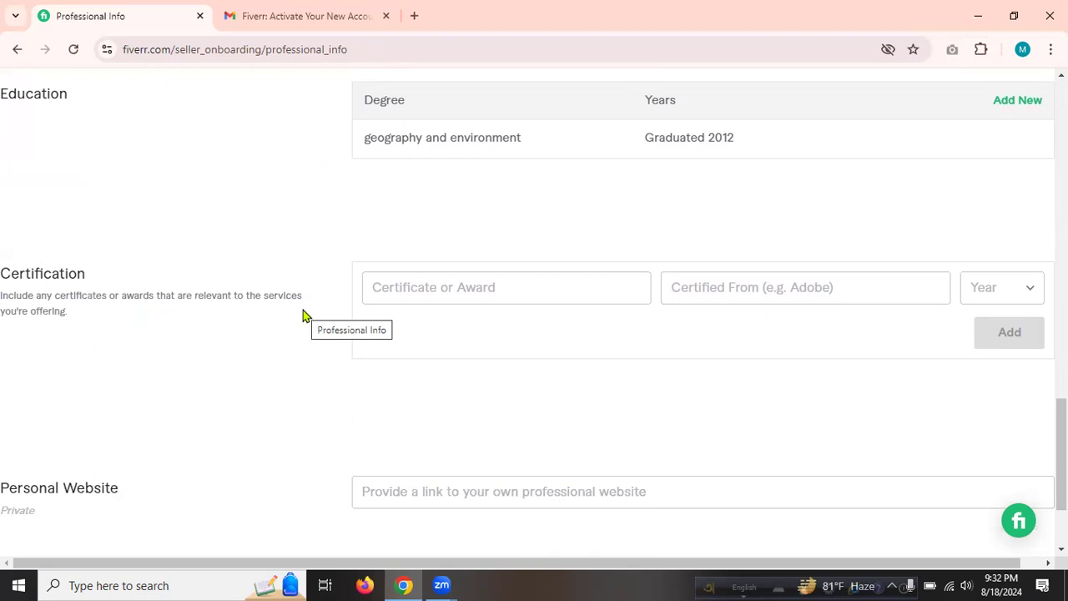
scroll(303, 316, "down", 1)
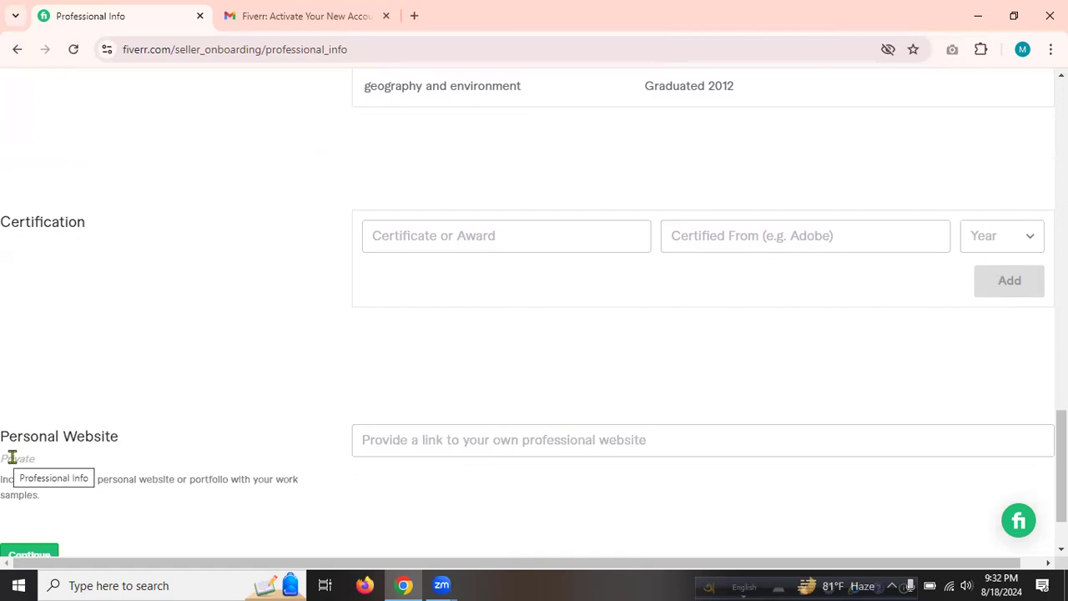
scroll(11, 457, "down", 1)
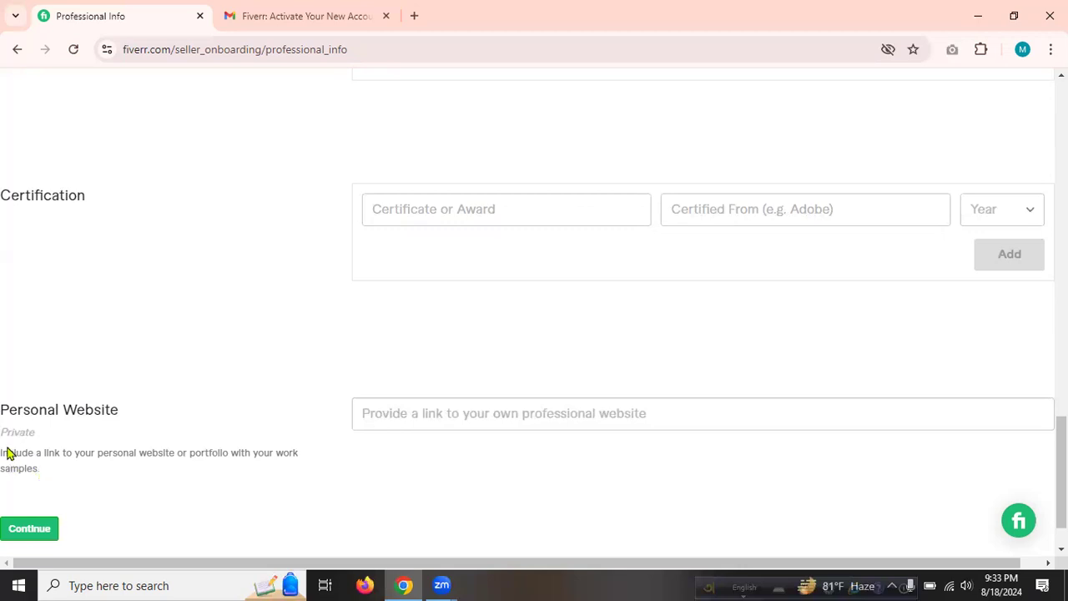
left_click(405, 417)
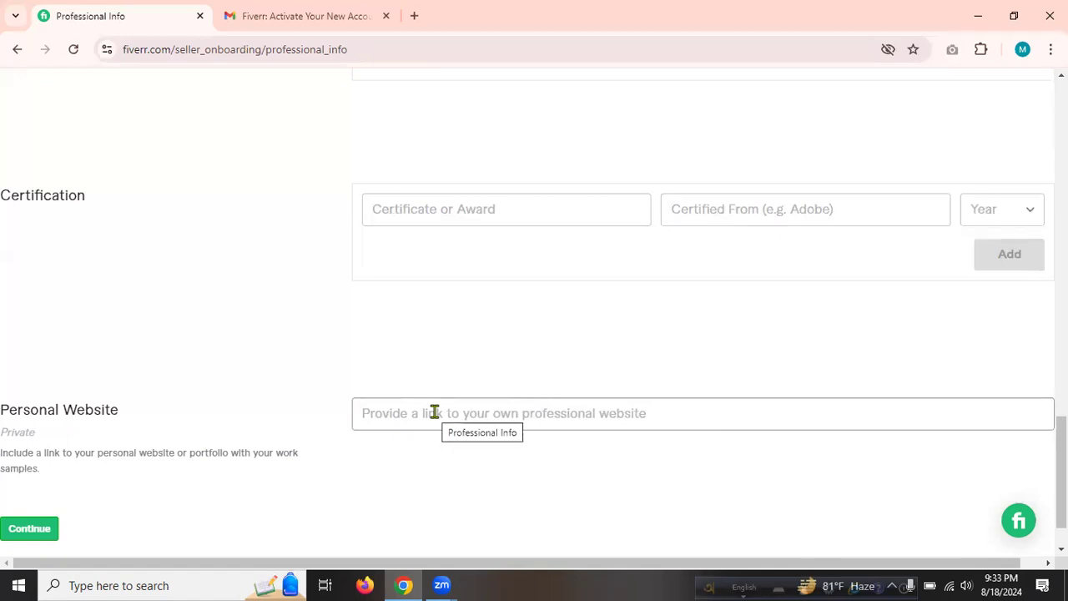
left_click(434, 412)
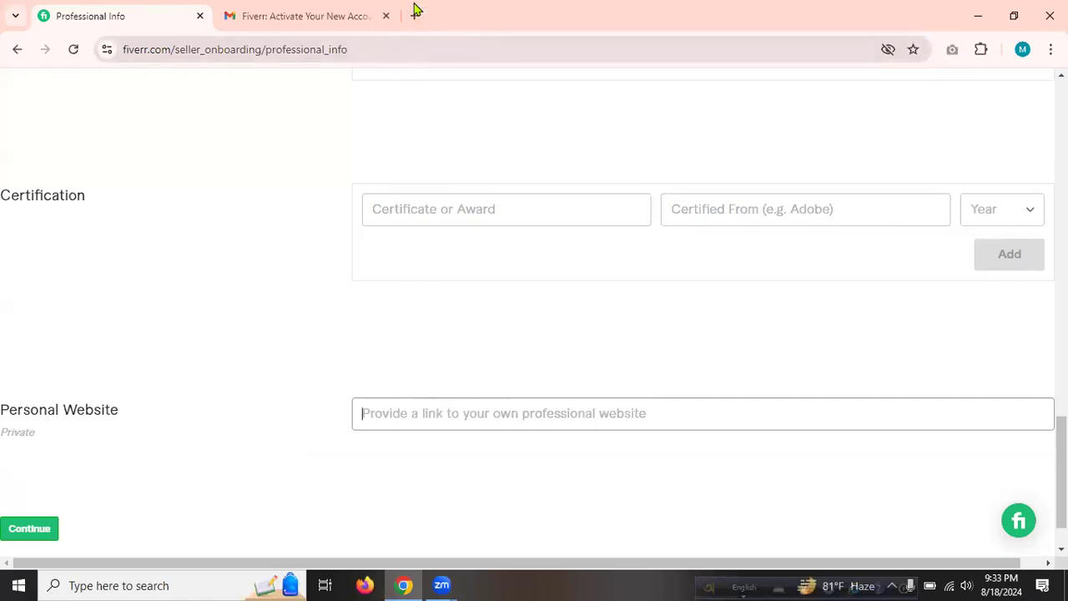
left_click(281, 584)
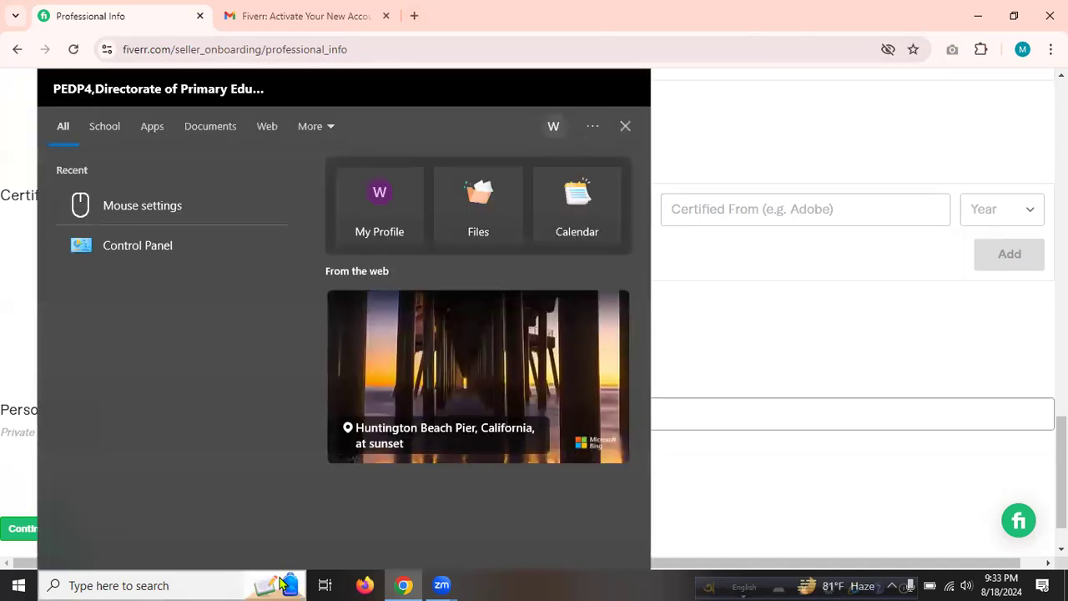
- In a new Chrome tab, search Google for 'bylc' and open the official BYLC website
left_click(692, 99)
left_click(413, 16)
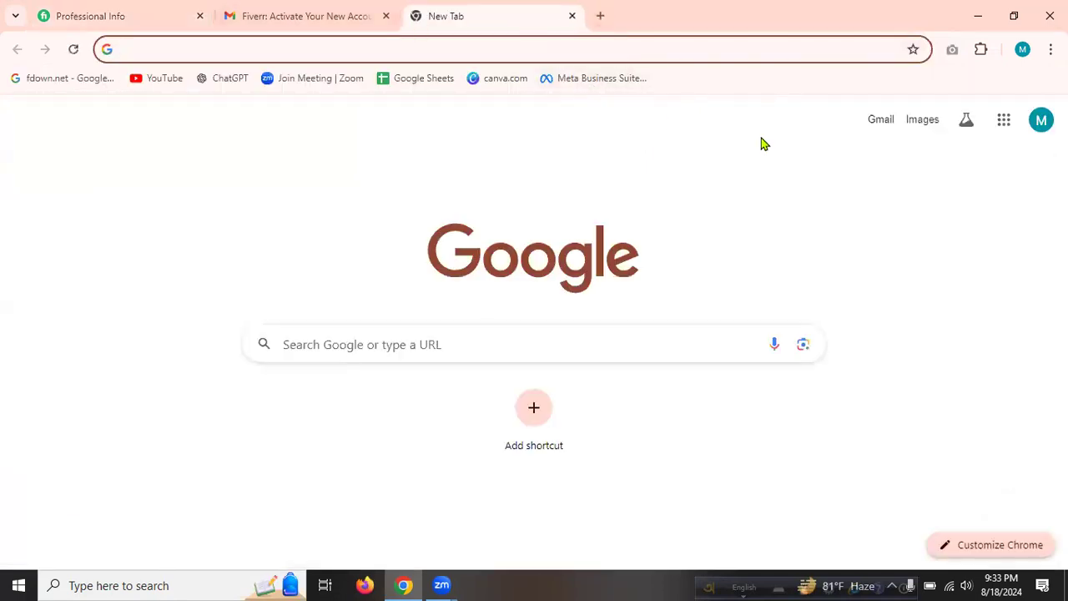
type("bylc")
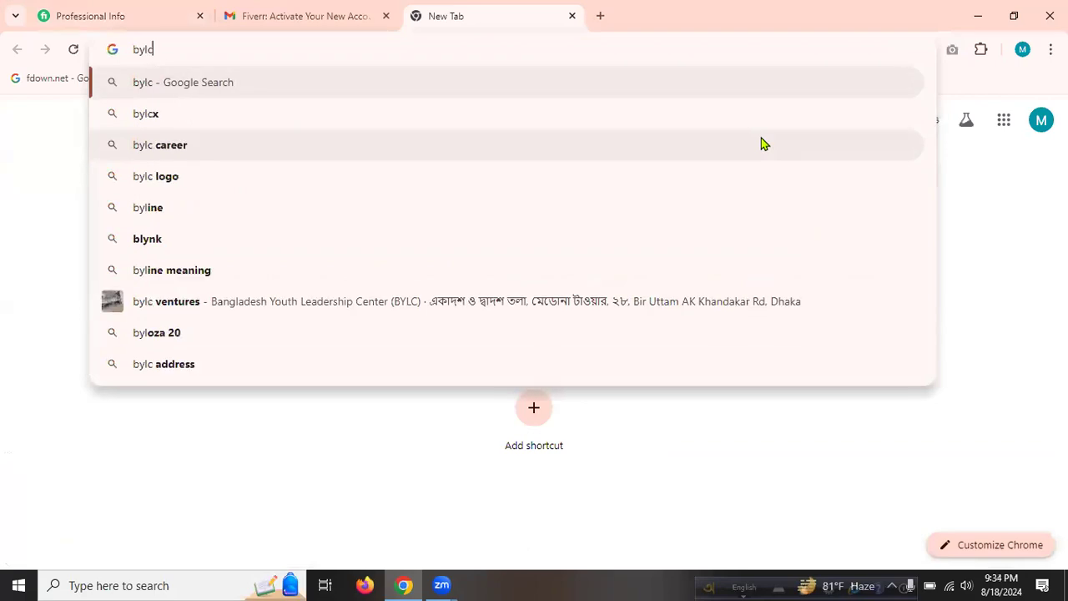
key("Return")
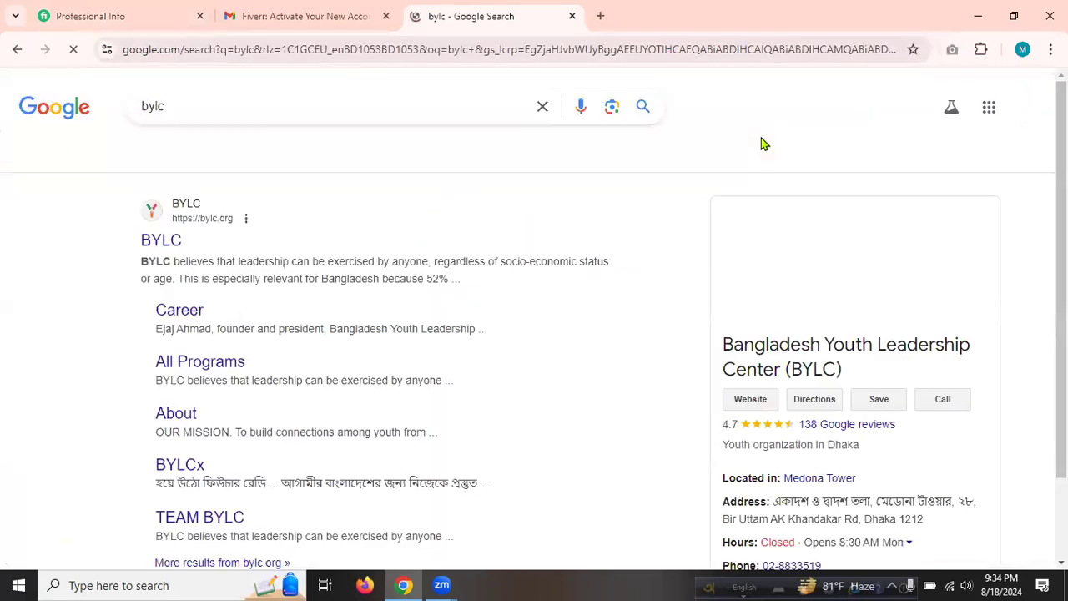
left_click(164, 242)
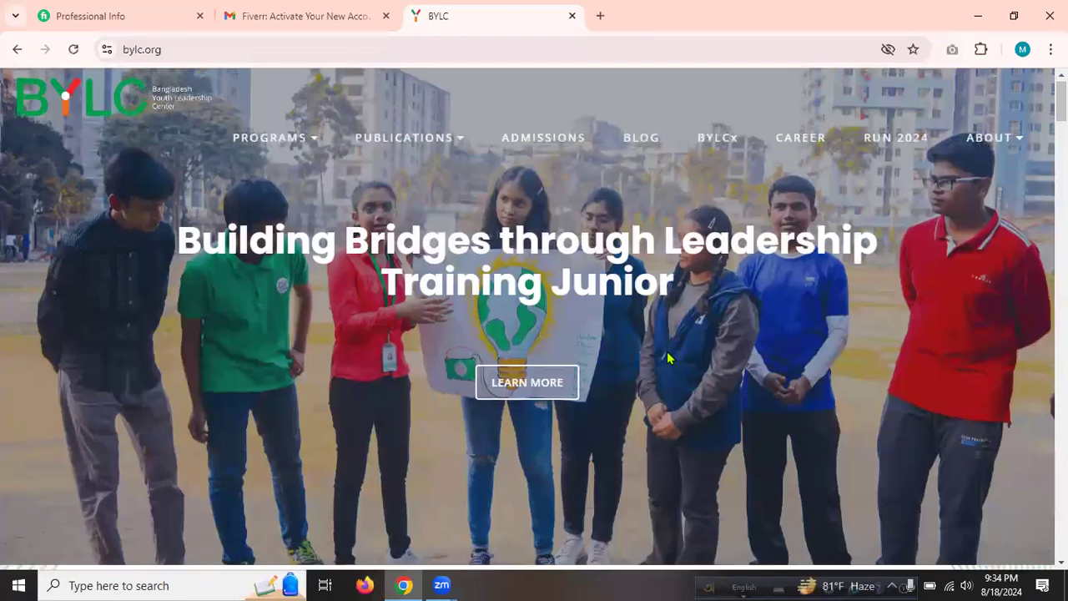
- Browse bylc.org and open the Online Courses card to reach x.bylc.org
scroll(681, 349, "down", 2)
scroll(681, 348, "down", 2)
scroll(681, 334, "down", 10)
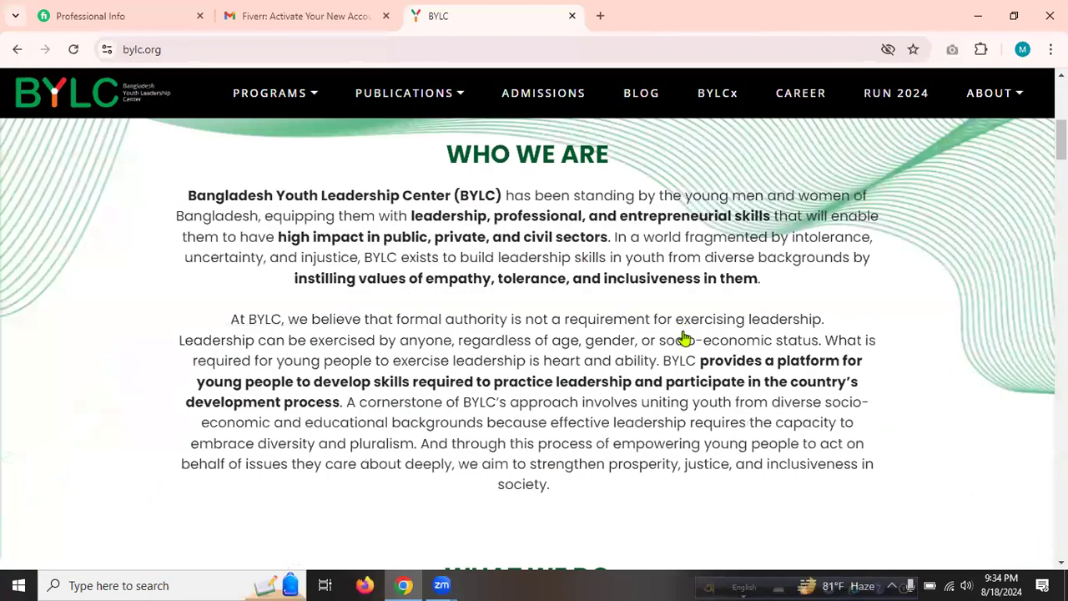
scroll(680, 336, "up", 2)
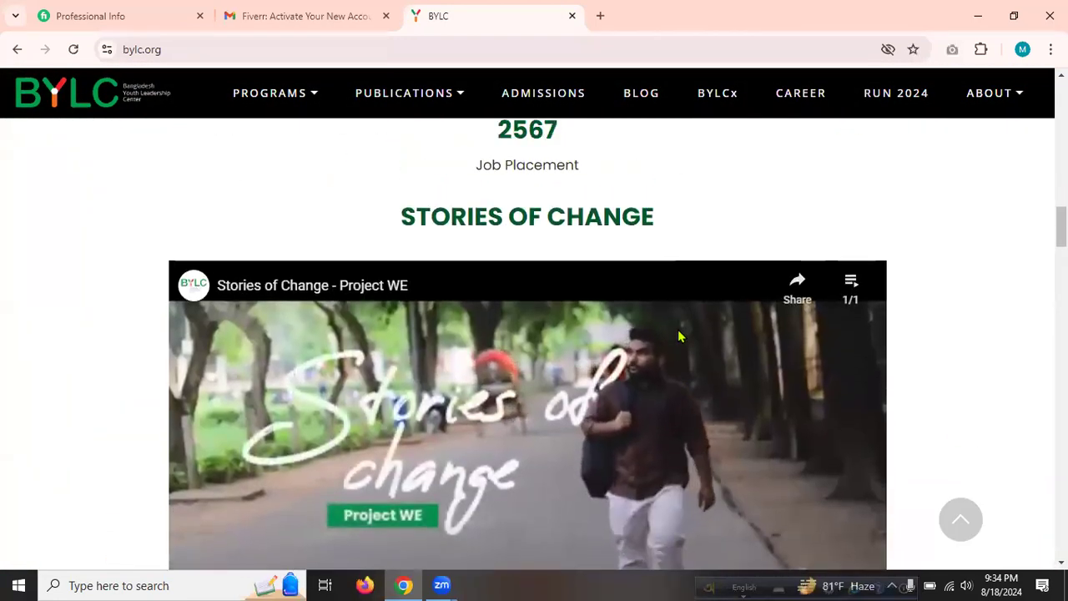
scroll(680, 336, "down", 2)
scroll(699, 375, "down", 4)
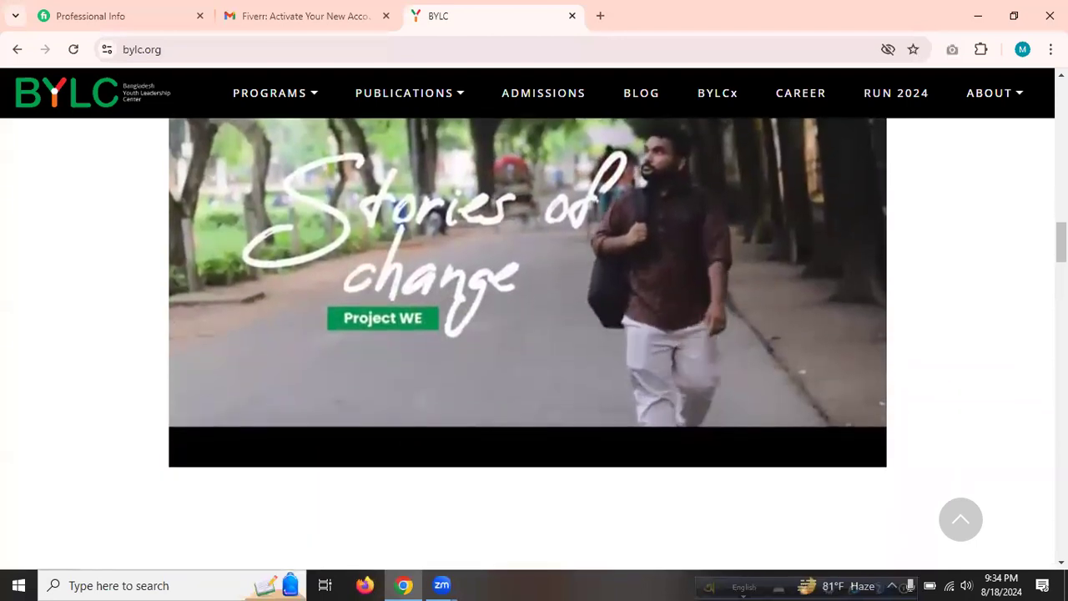
scroll(683, 373, "up", 3)
scroll(682, 374, "up", 10)
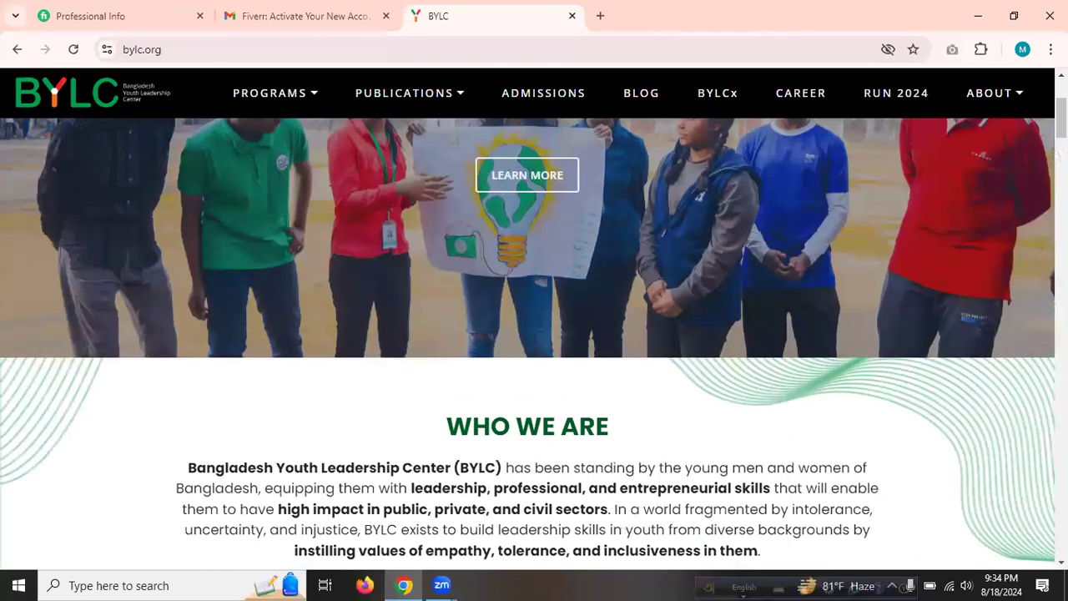
scroll(527, 341, "down", 10)
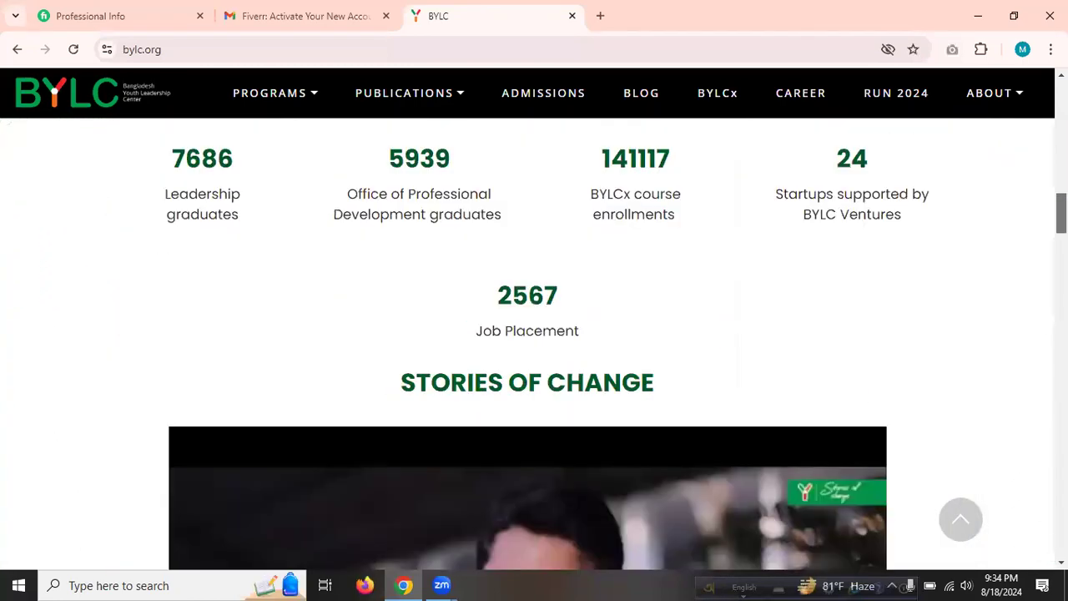
scroll(528, 340, "up", 4)
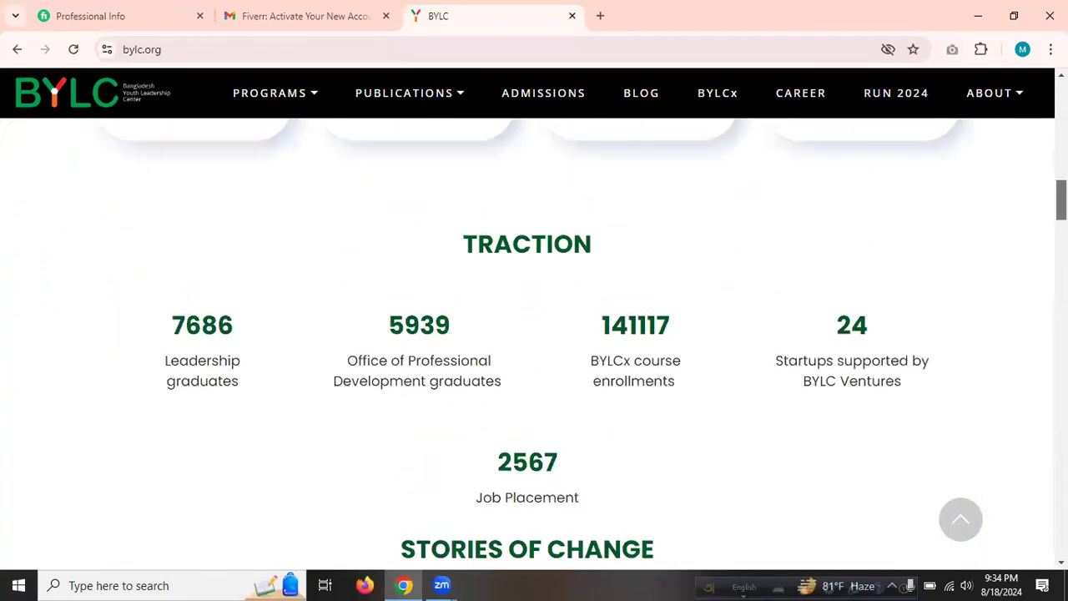
scroll(614, 314, "up", 3)
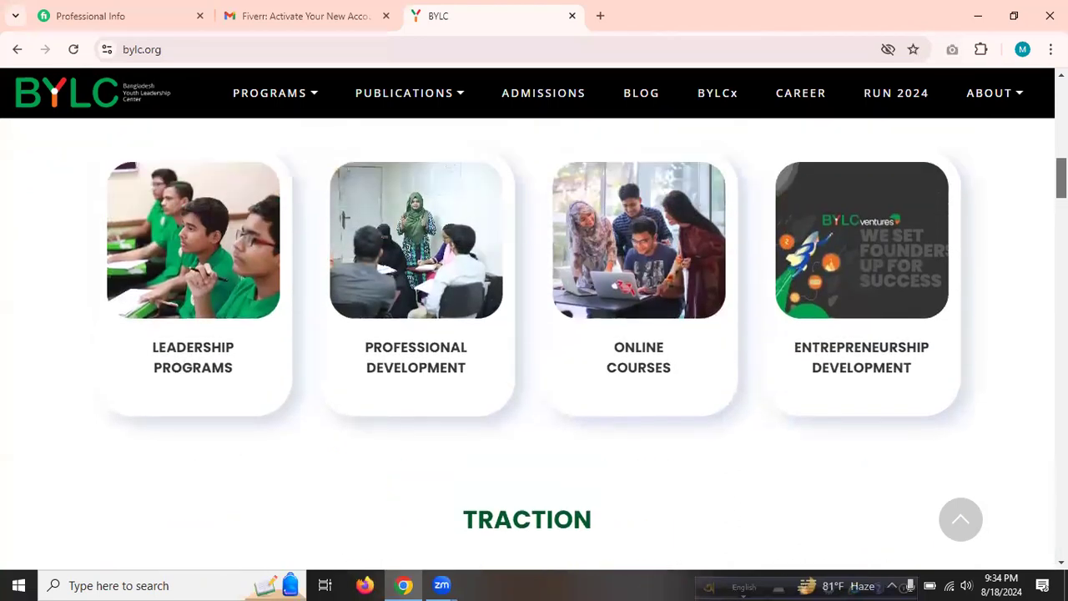
left_click(601, 316)
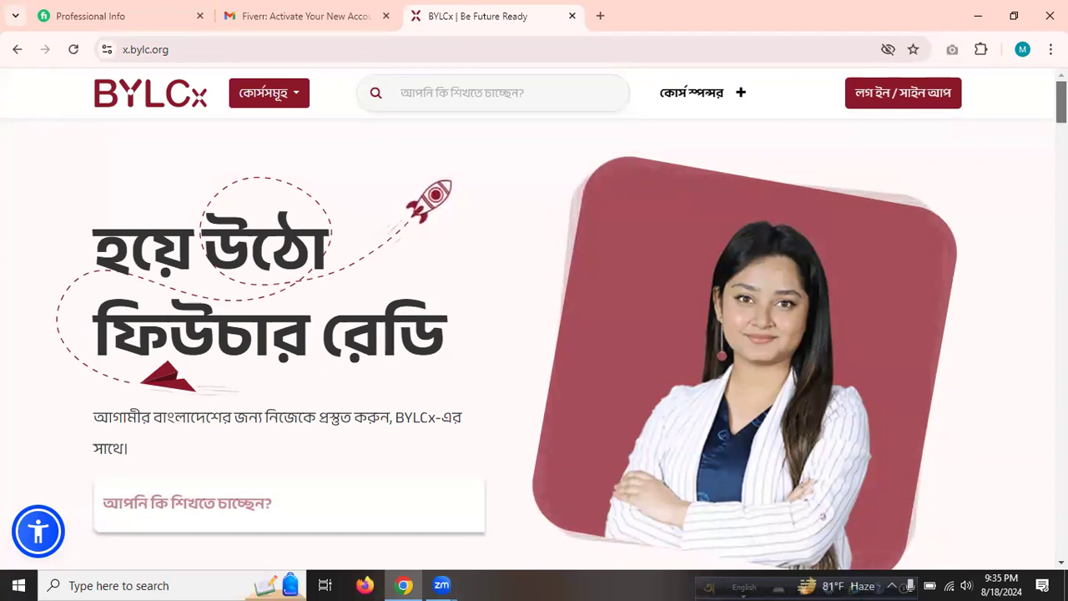
- Scroll through the BYLCx popular course cards, then switch back to the Fiverr Professional Info tab
scroll(533, 318, "down", 1)
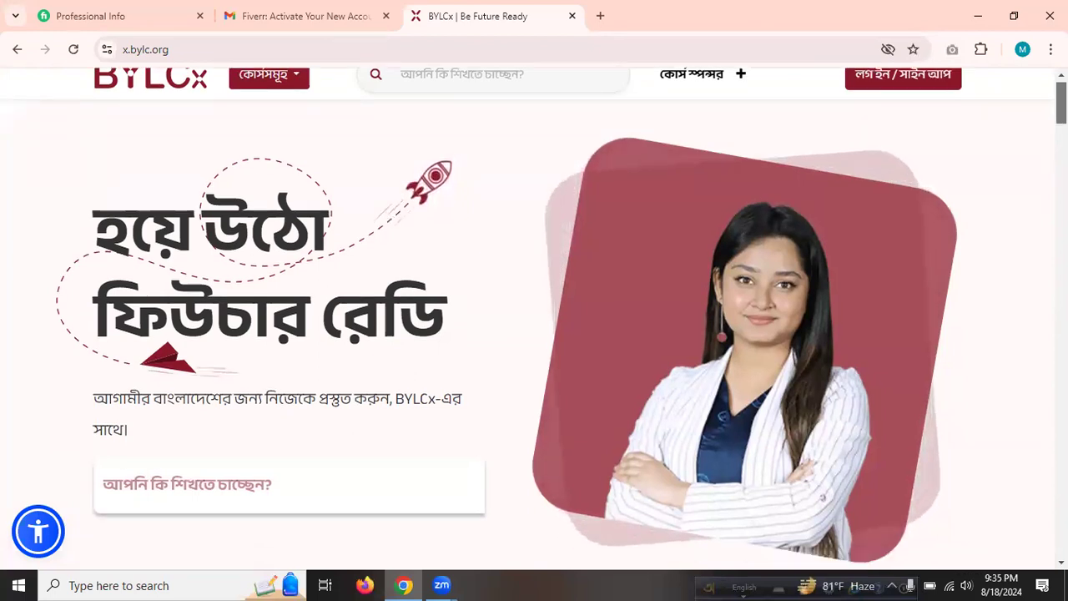
scroll(533, 319, "down", 10)
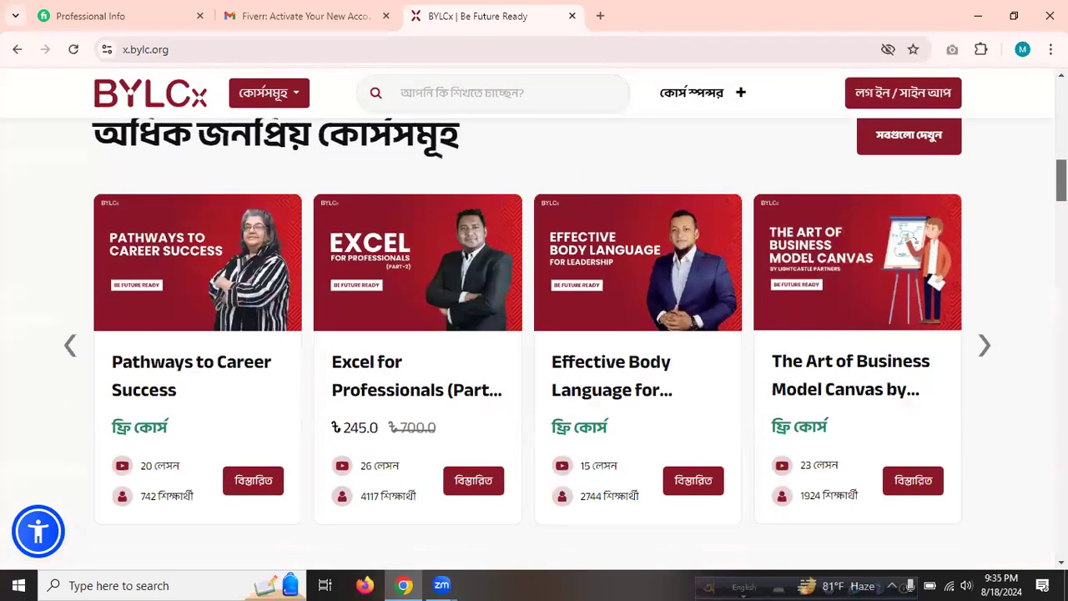
scroll(534, 319, "down", 3)
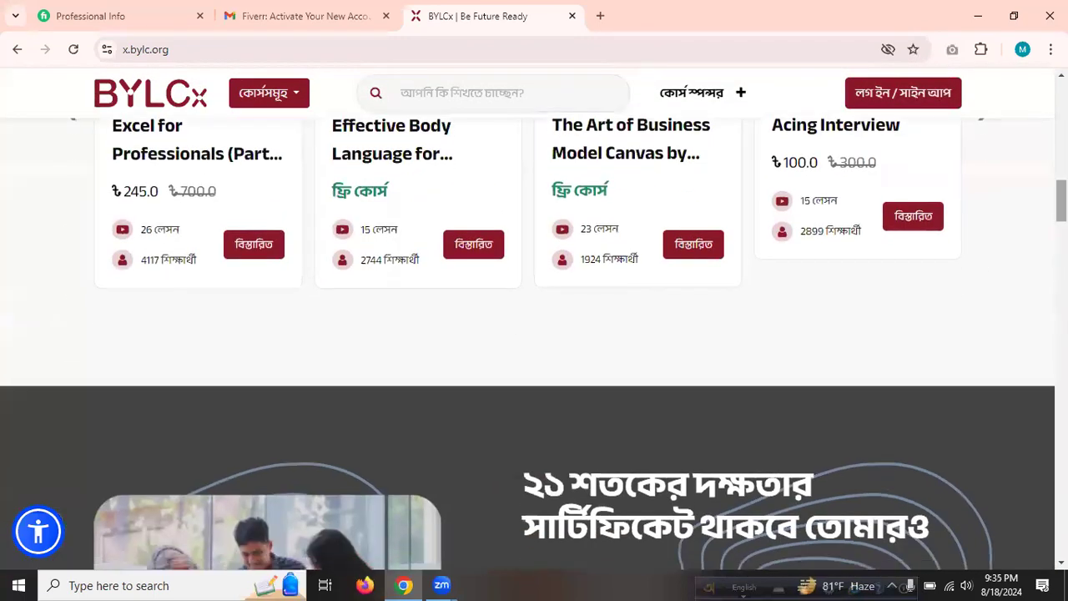
scroll(533, 319, "up", 2)
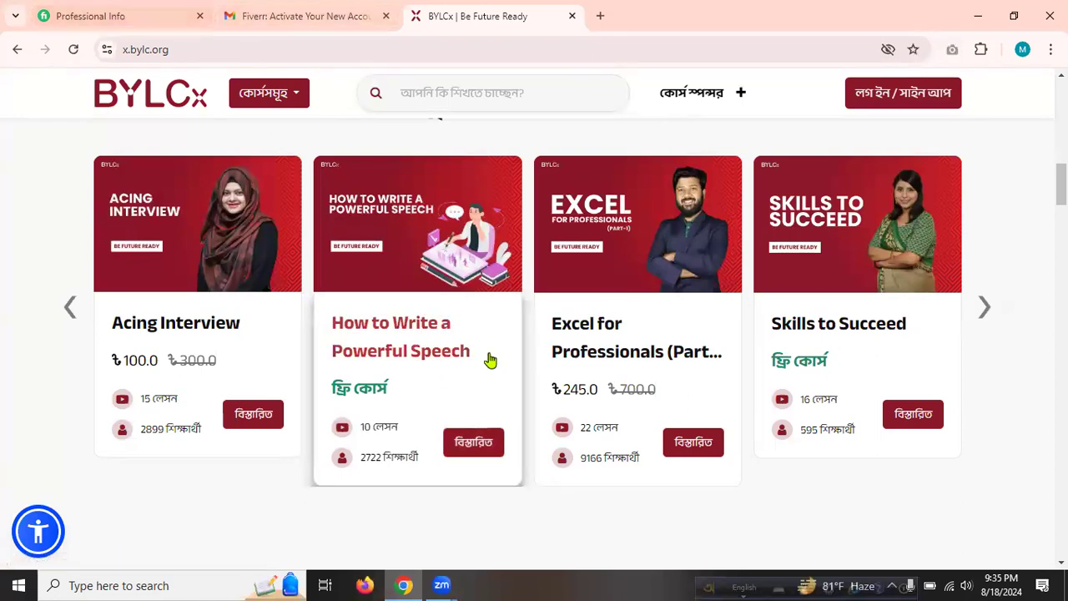
left_click(139, 28)
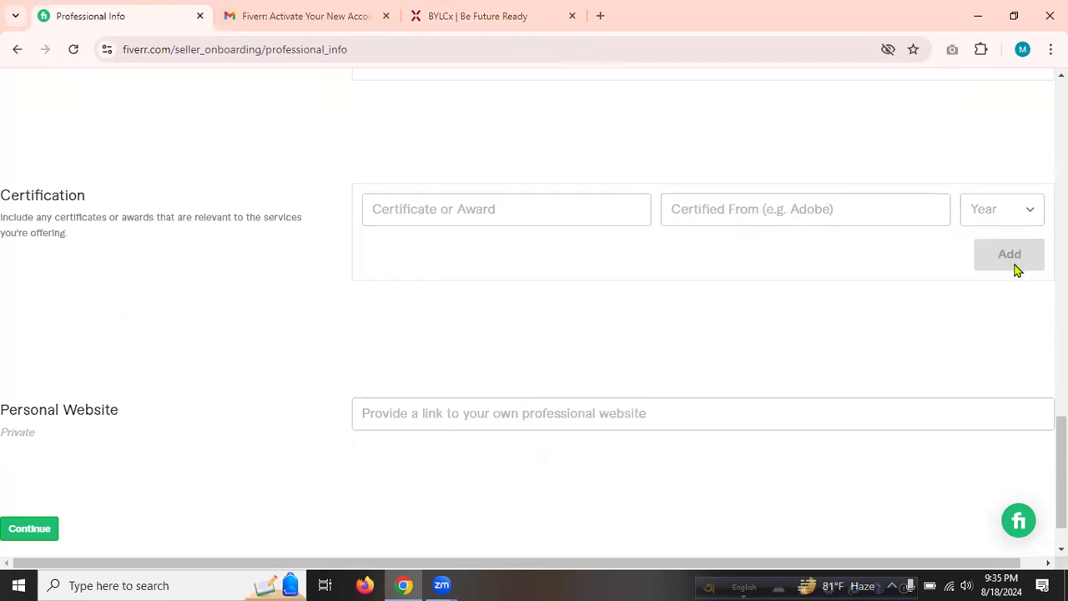
- Continue to Account Security, start phone number verification, and open a new Chrome tab
left_click(44, 525)
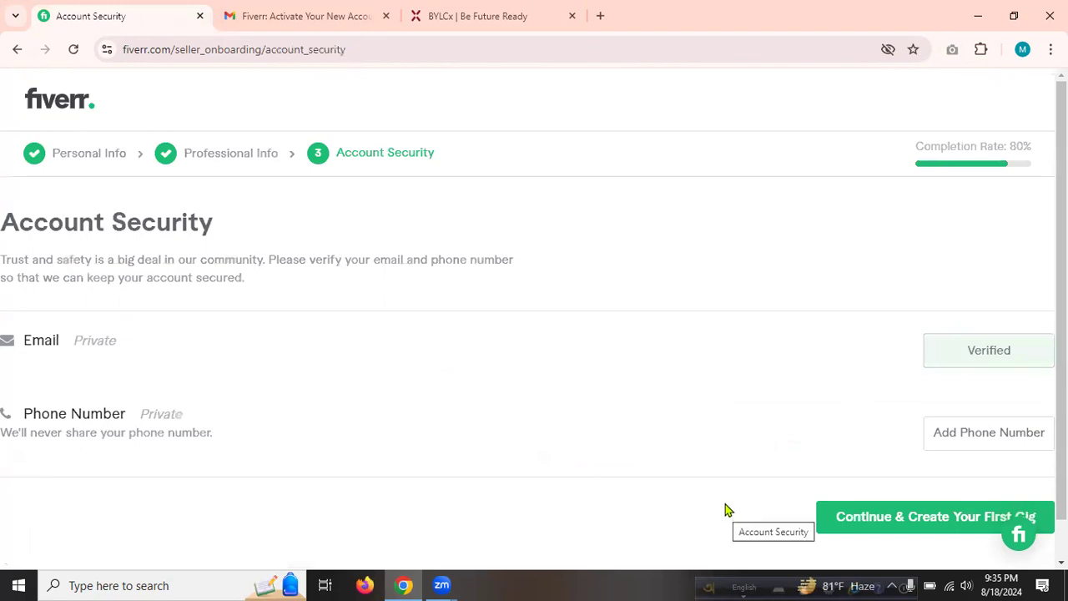
scroll(503, 182, "down", 1)
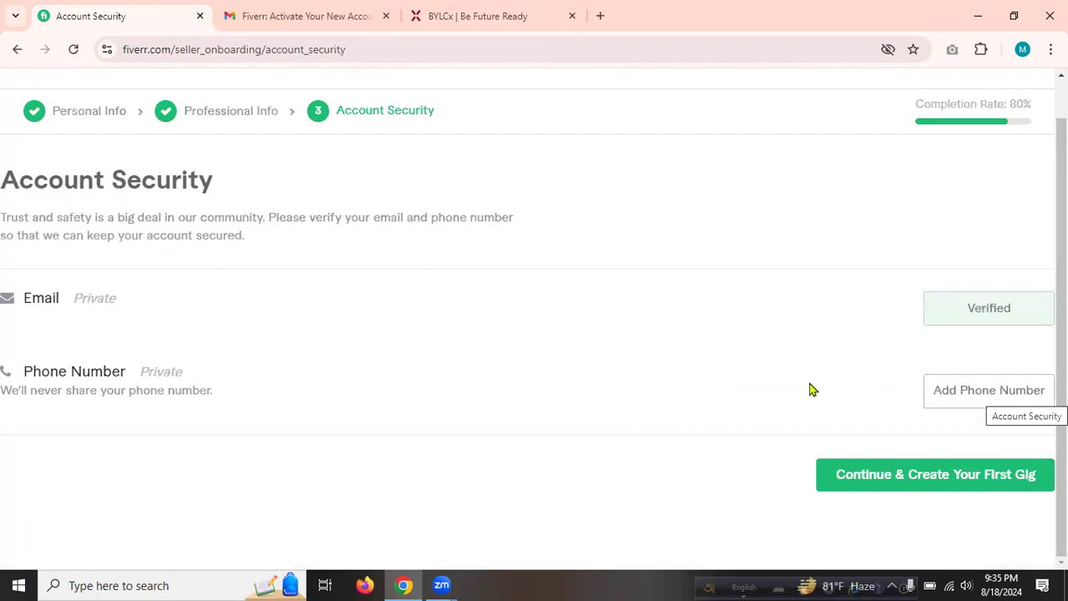
left_click(980, 400)
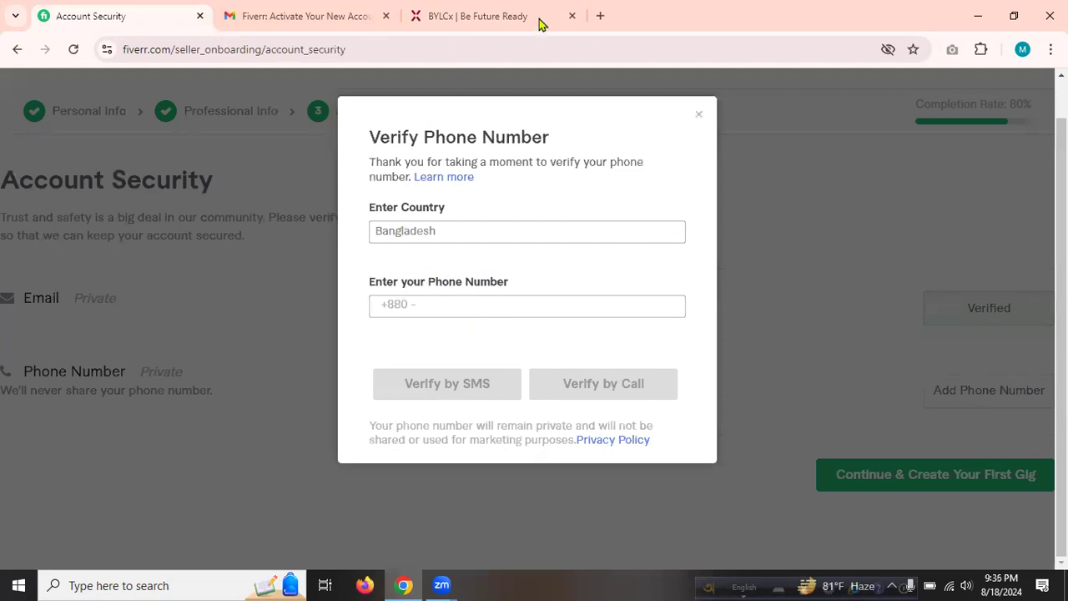
left_click(599, 16)
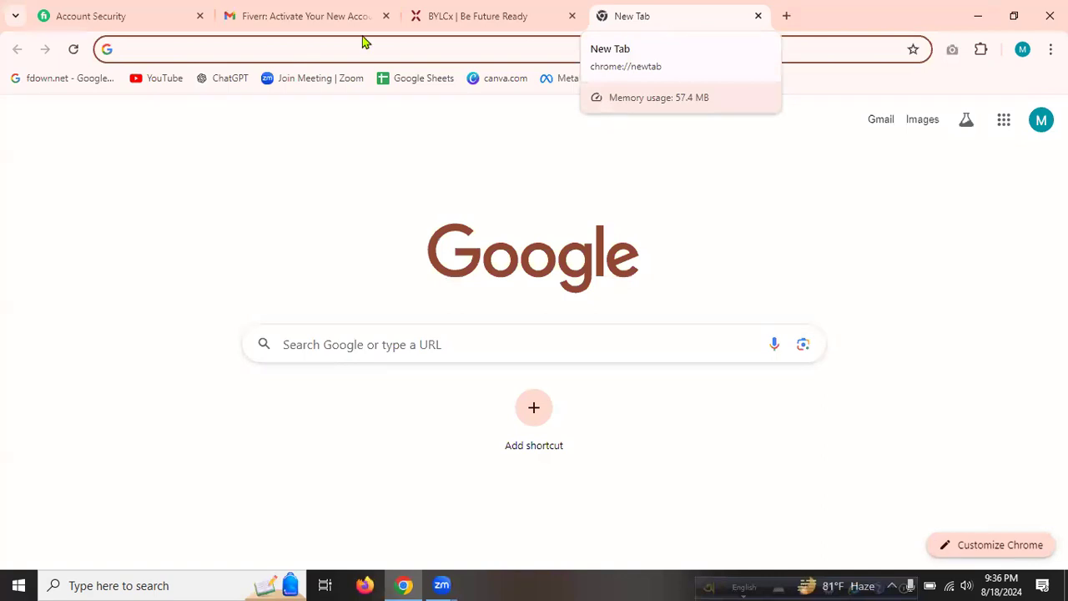
left_click(154, 47)
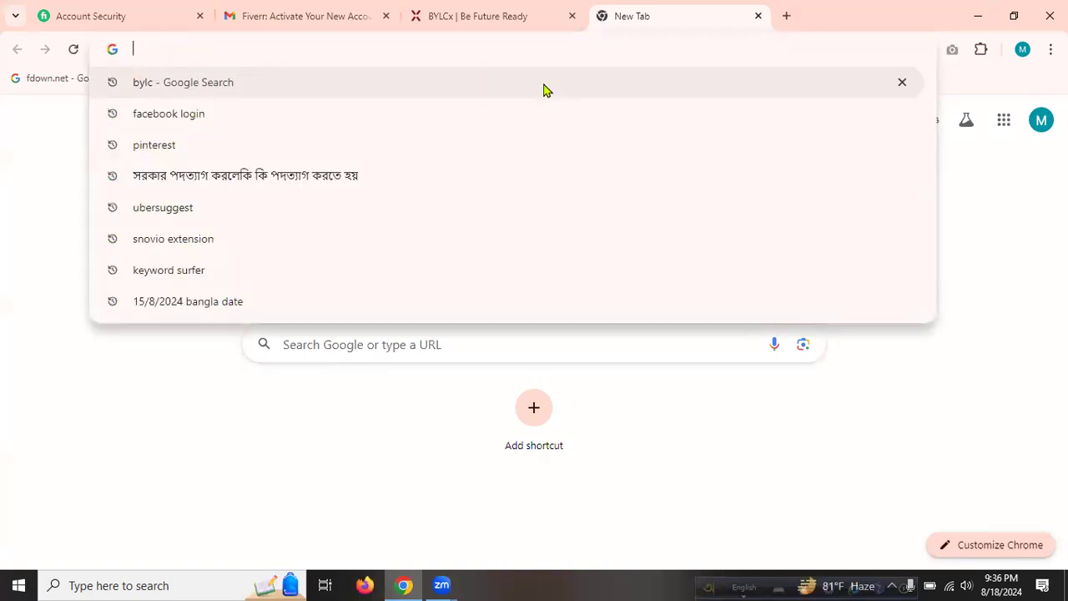
- Search Google for 'keyboard' and open the Das Keyboard website from the image results
type("k")
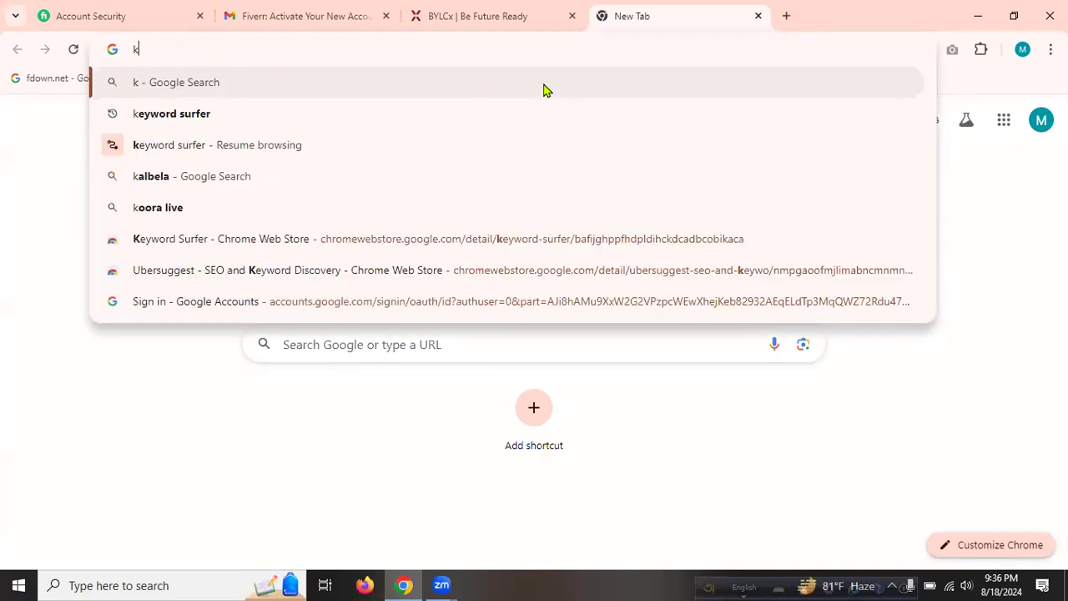
type("ey")
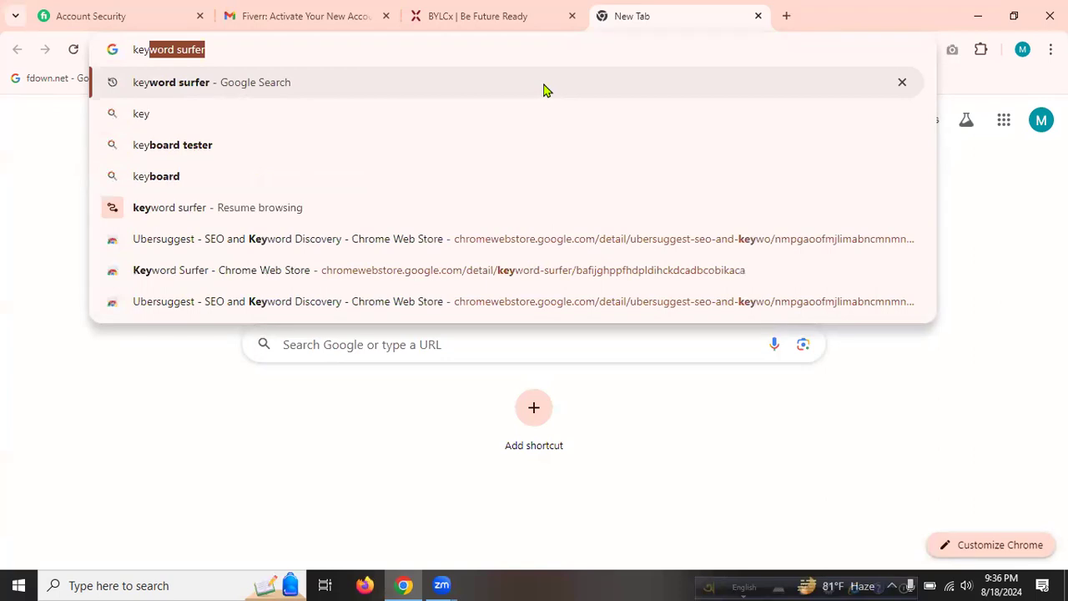
key("Down")
key("Down")
key("Down")
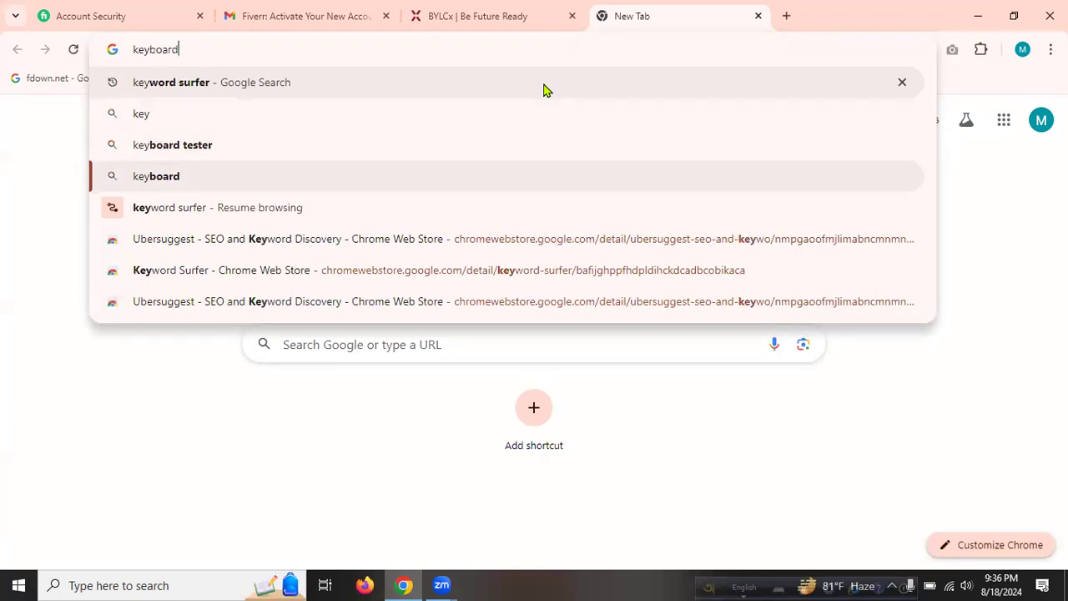
key("Return")
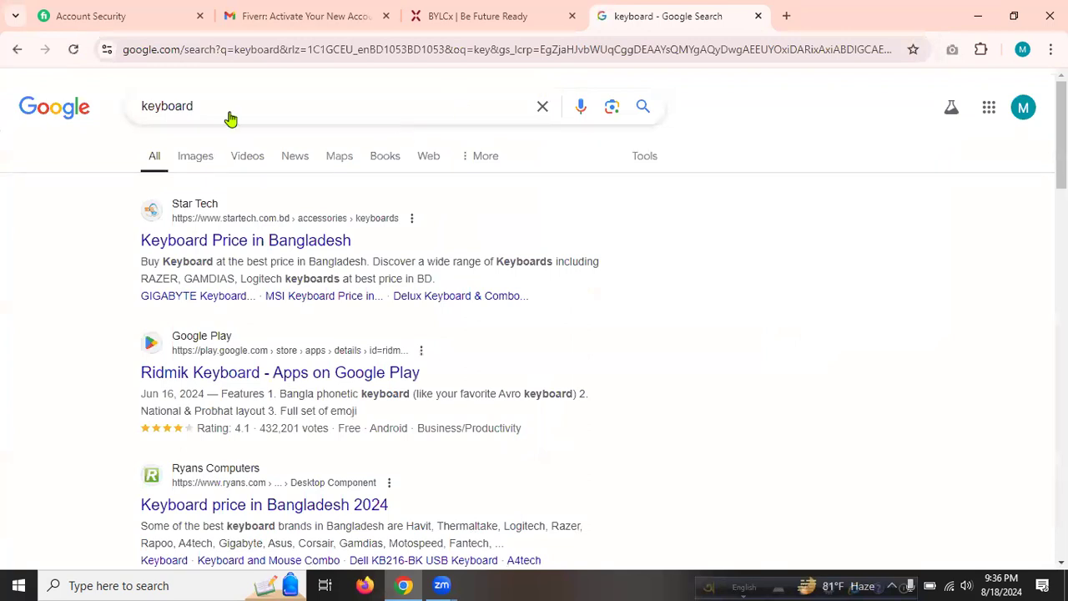
left_click(196, 158)
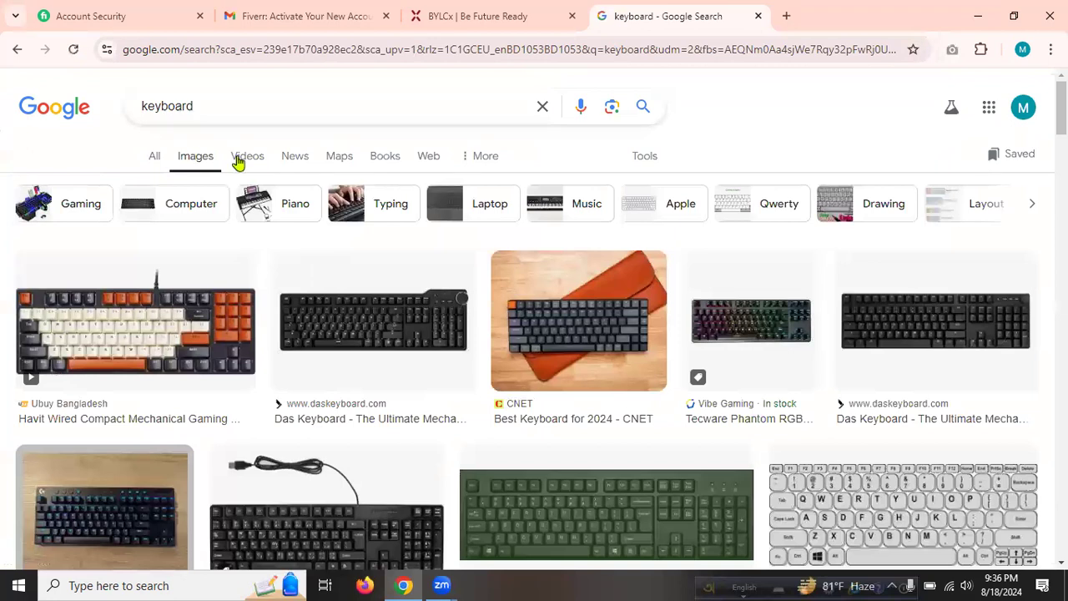
left_click(388, 344)
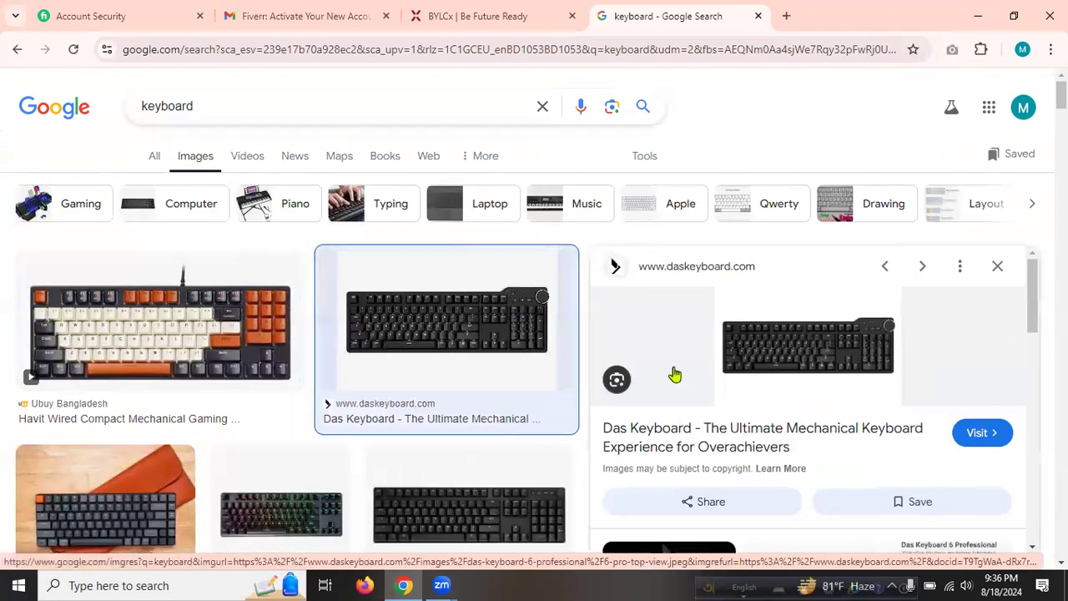
left_click(754, 370)
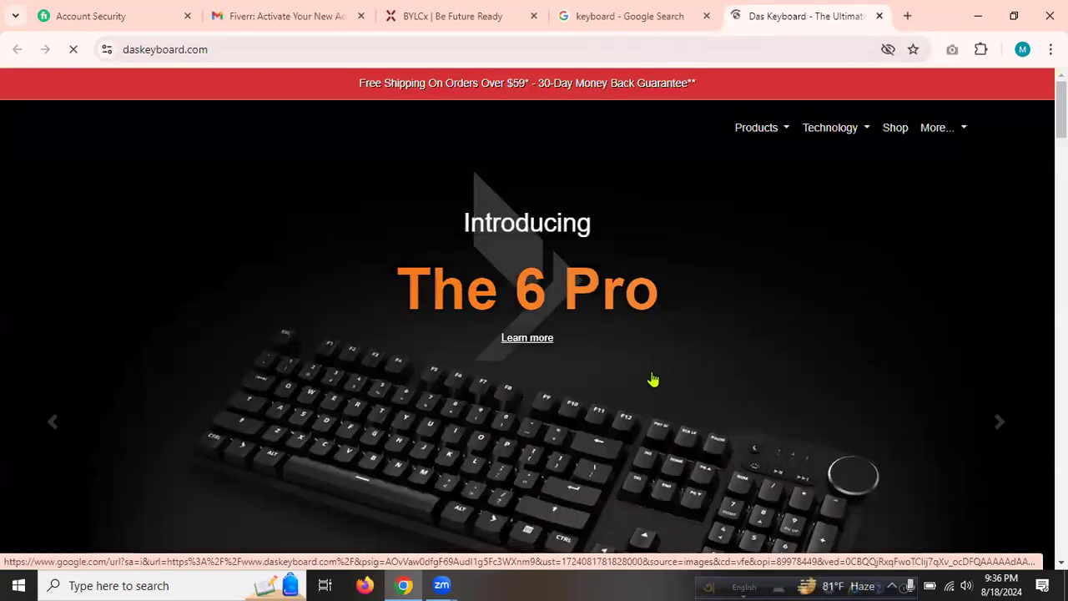
- Accept the Das Keyboard cookies notice, scroll back to the top, and minimize Chrome
scroll(654, 375, "down", 3)
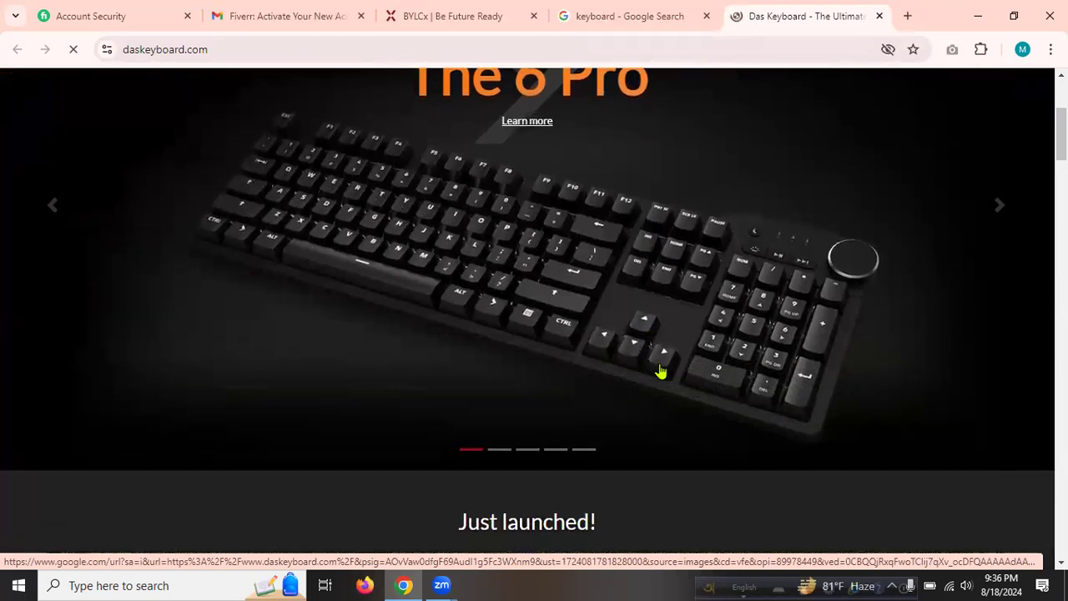
scroll(775, 386, "down", 2)
scroll(738, 390, "up", 1)
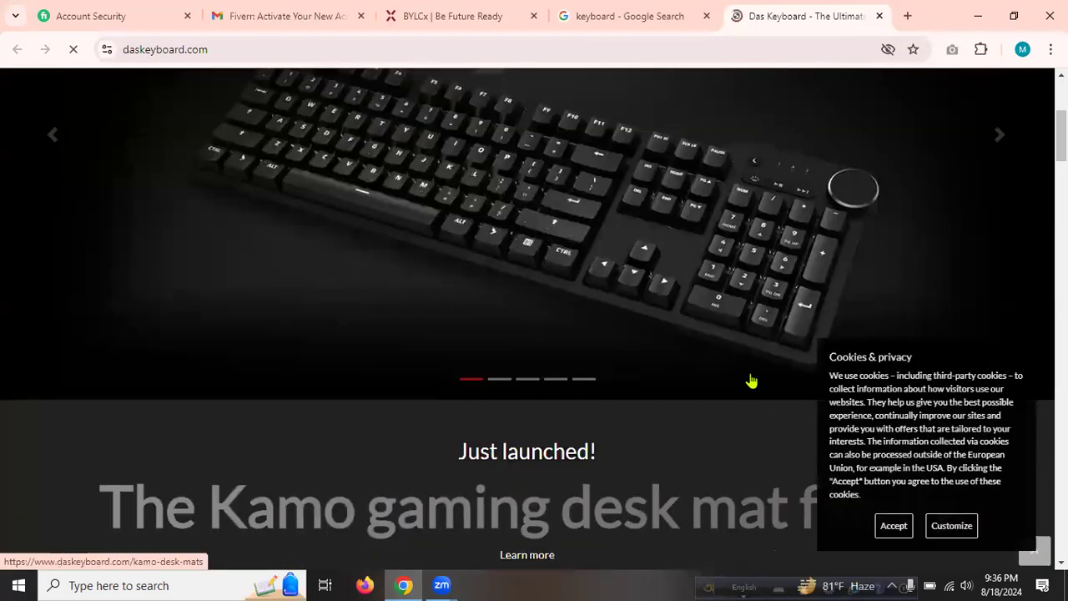
left_click(892, 526)
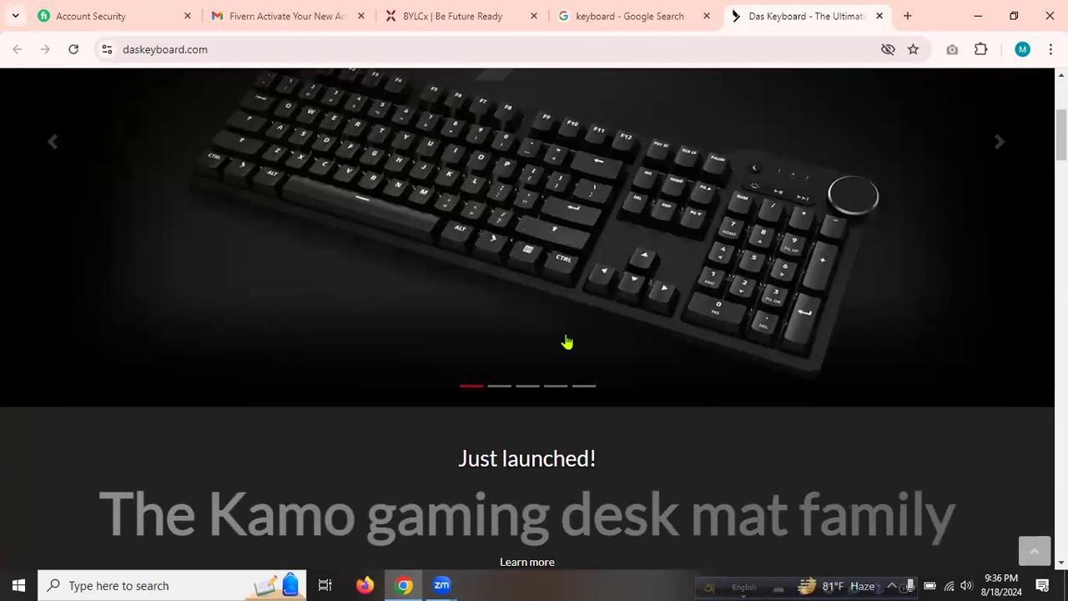
scroll(567, 342, "up", 1)
scroll(396, 261, "up", 1)
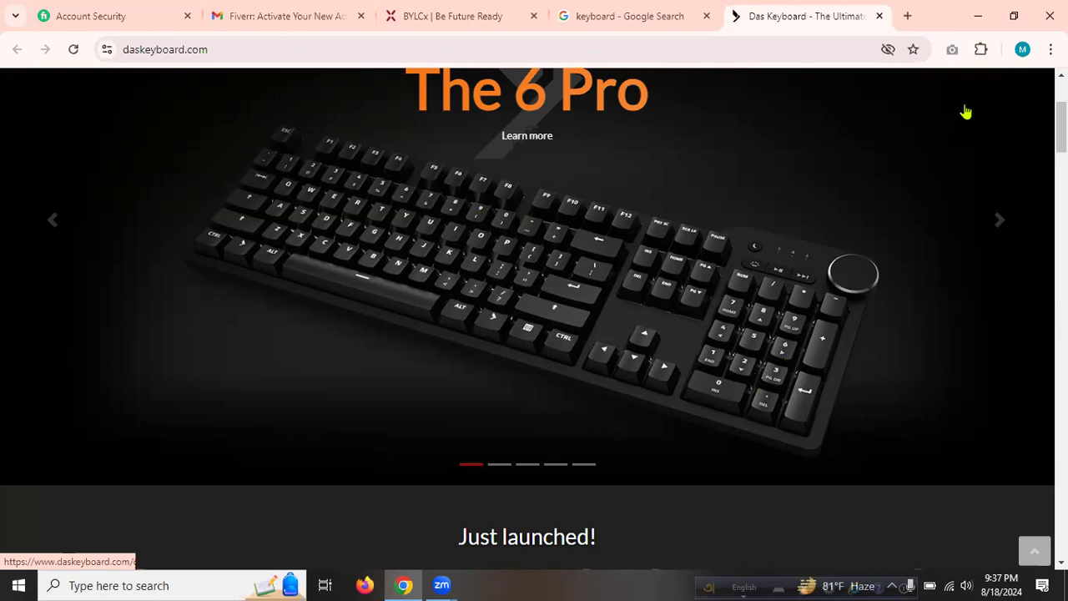
left_click(982, 23)
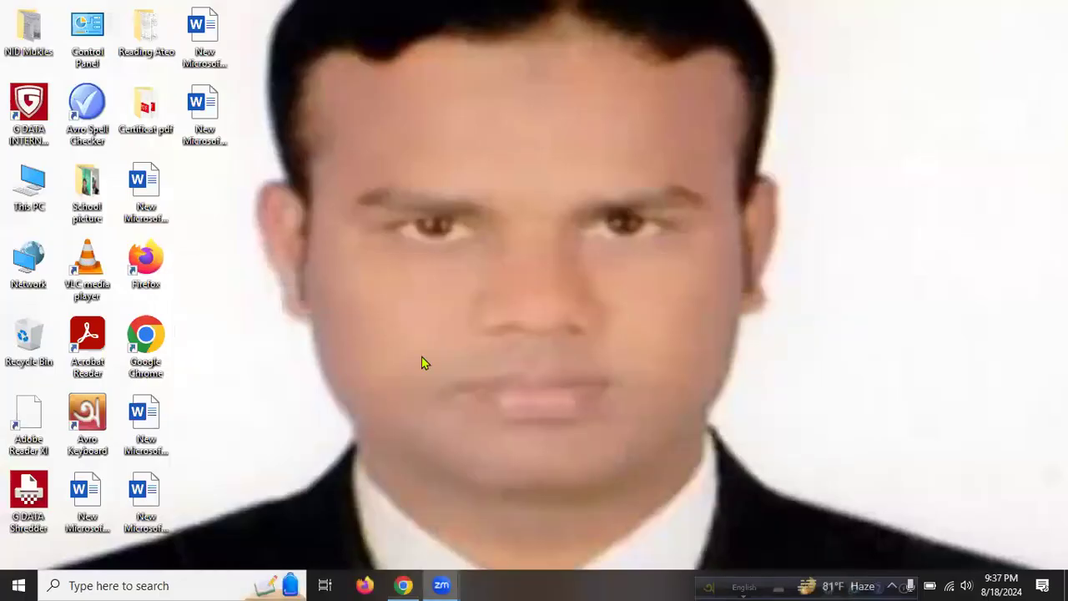
- Dismiss the desktop context menu, briefly restore Chrome, then minimize it again
right_click(524, 232)
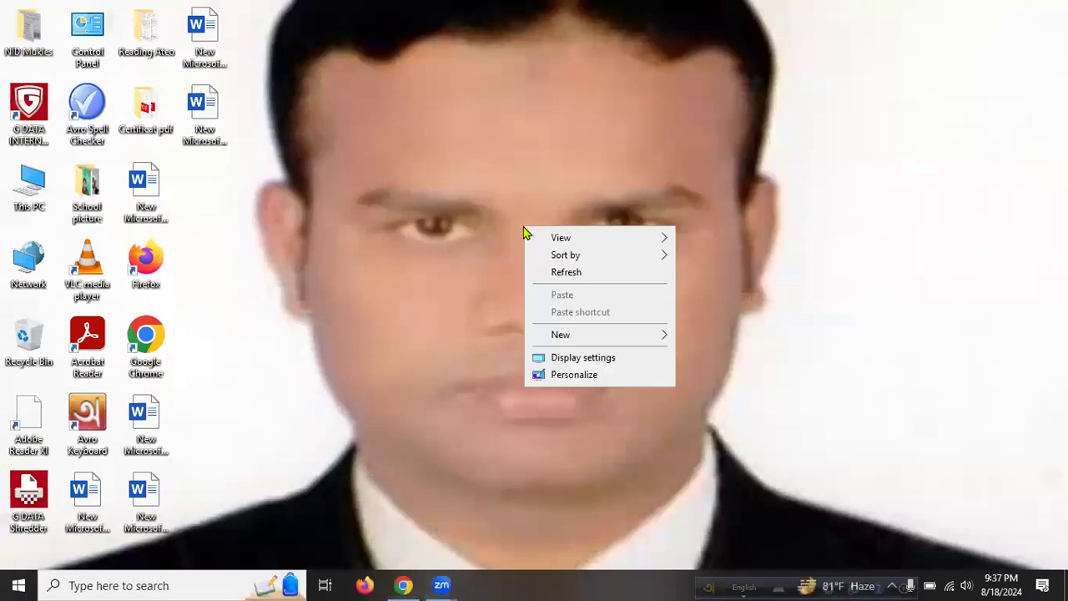
left_click(415, 227)
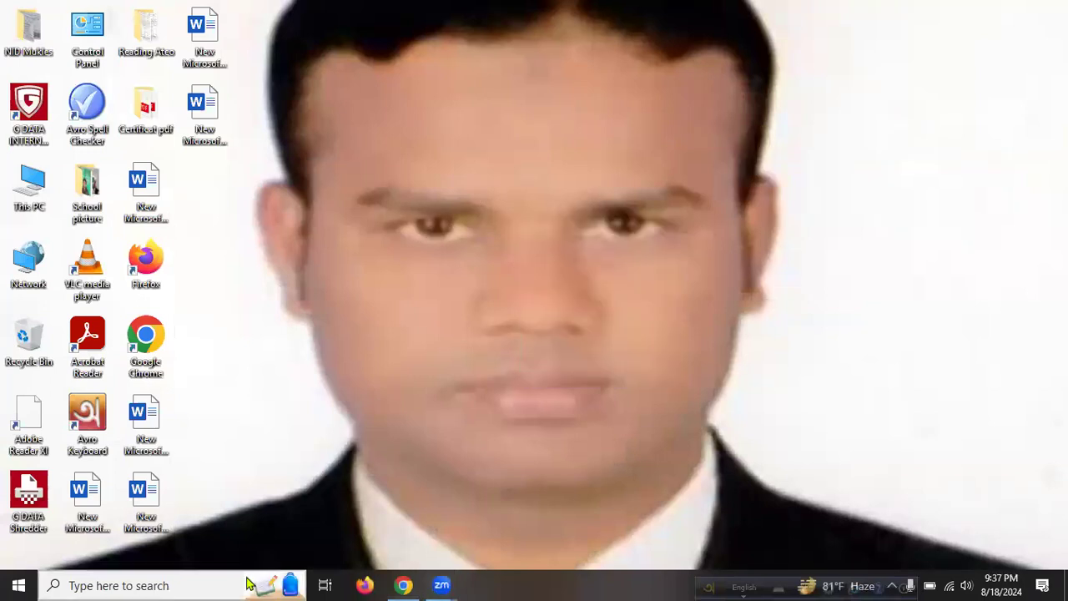
left_click(402, 584)
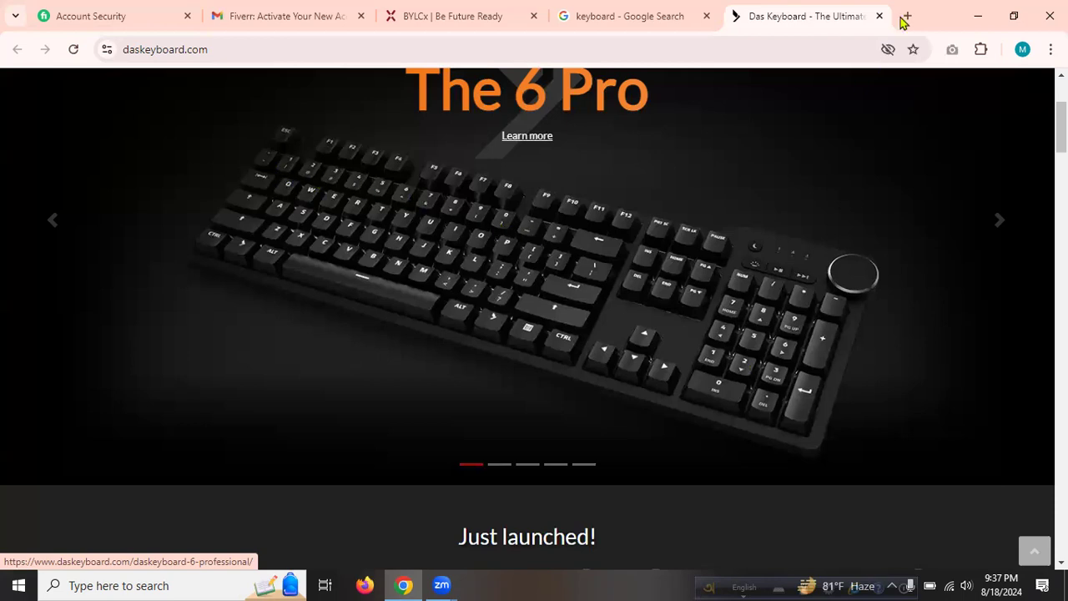
left_click(979, 16)
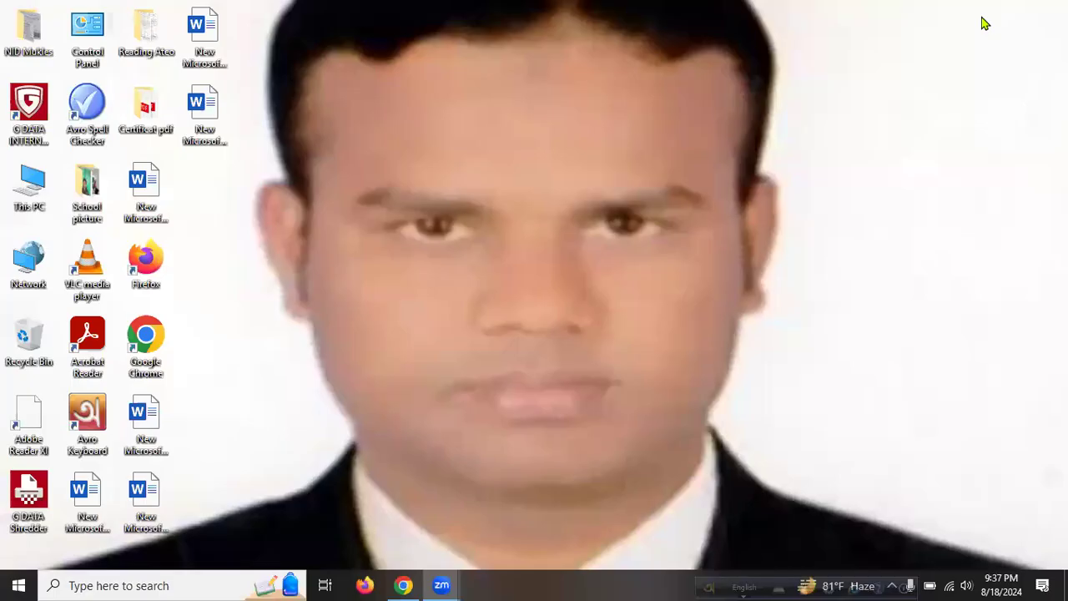
- Create a desktop text file named 'New Text Document', open it, and type the phone number
right_click(562, 146)
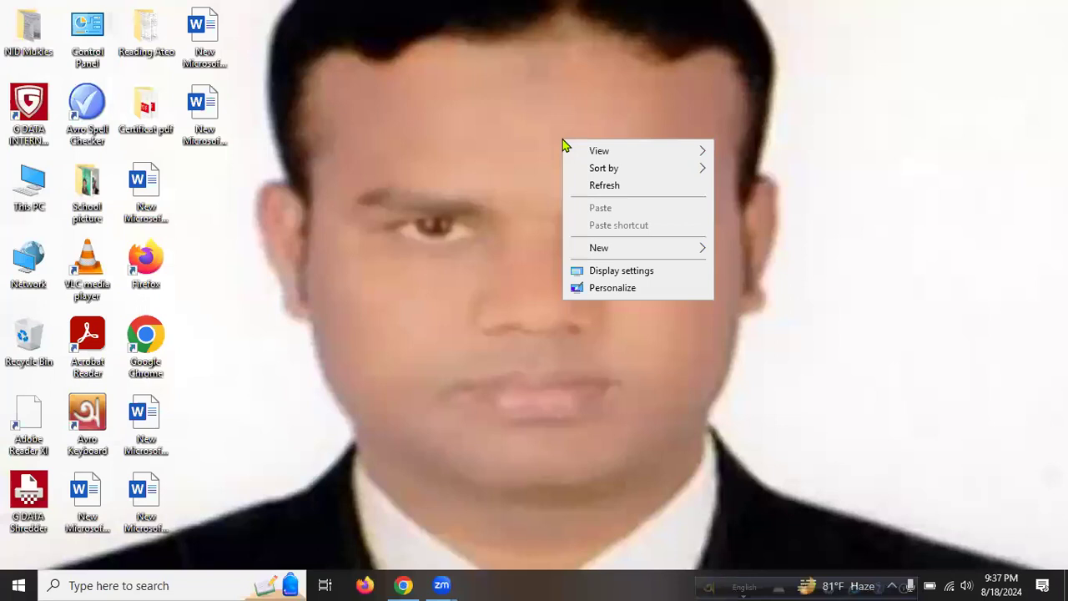
mouse_move(679, 250)
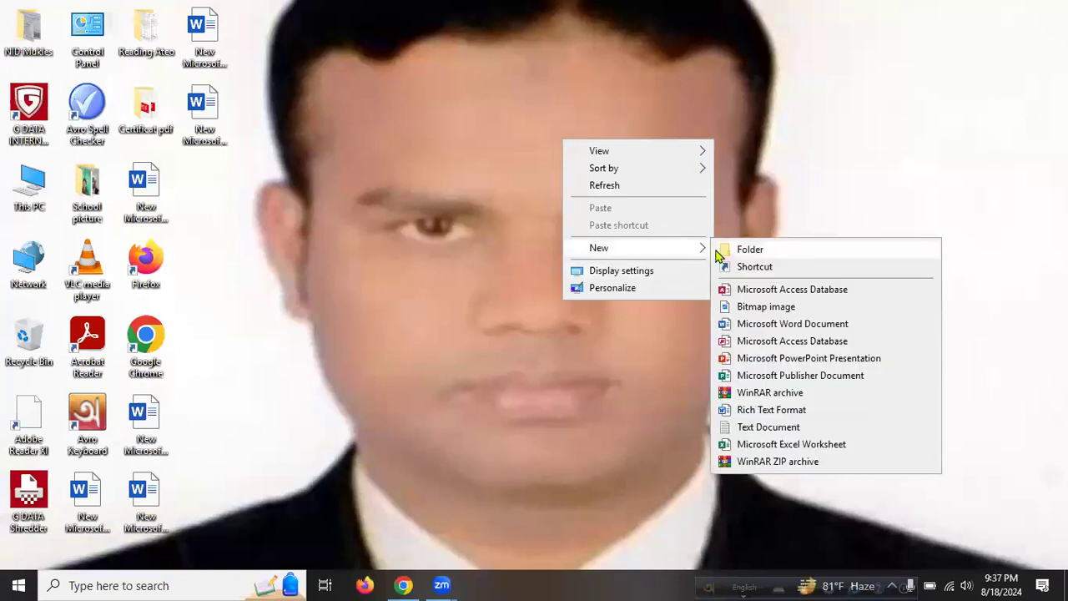
left_click(753, 427)
left_click(491, 223)
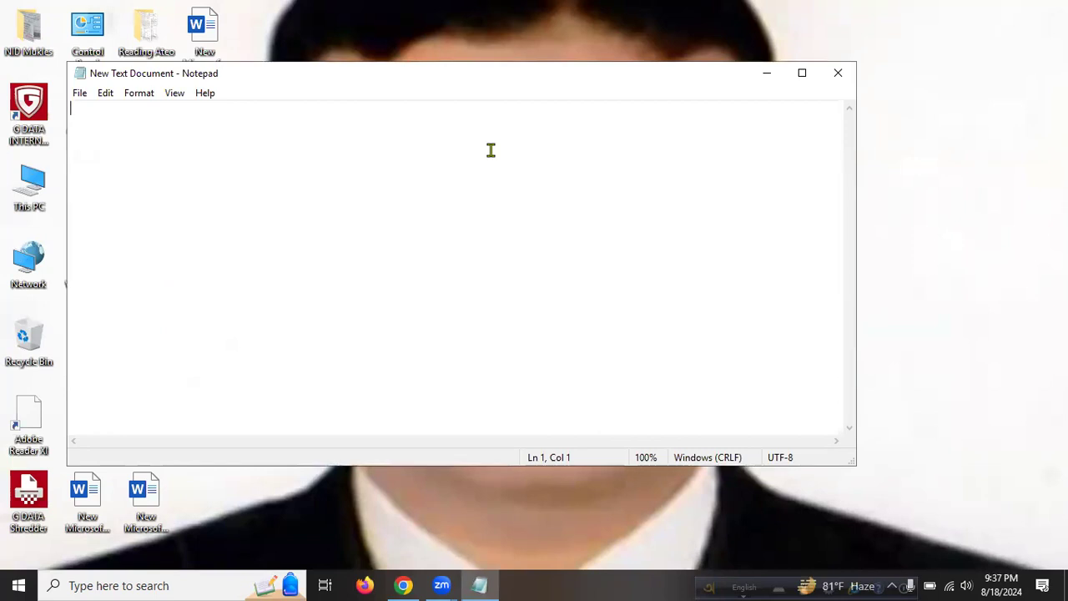
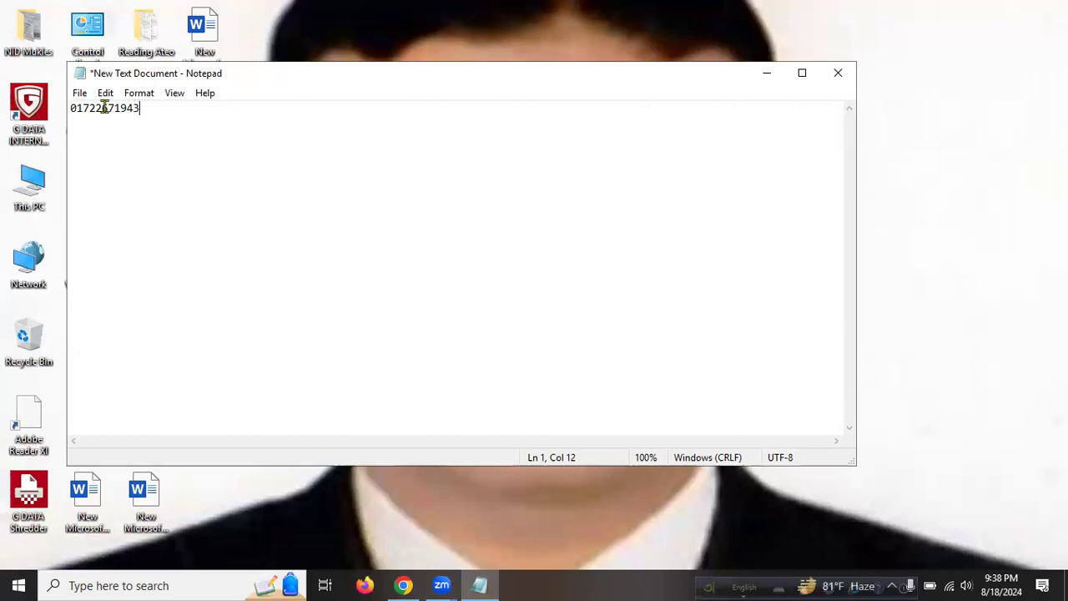
- Copy the phone number without its leading zero
left_click_drag(83, 109, 159, 105)
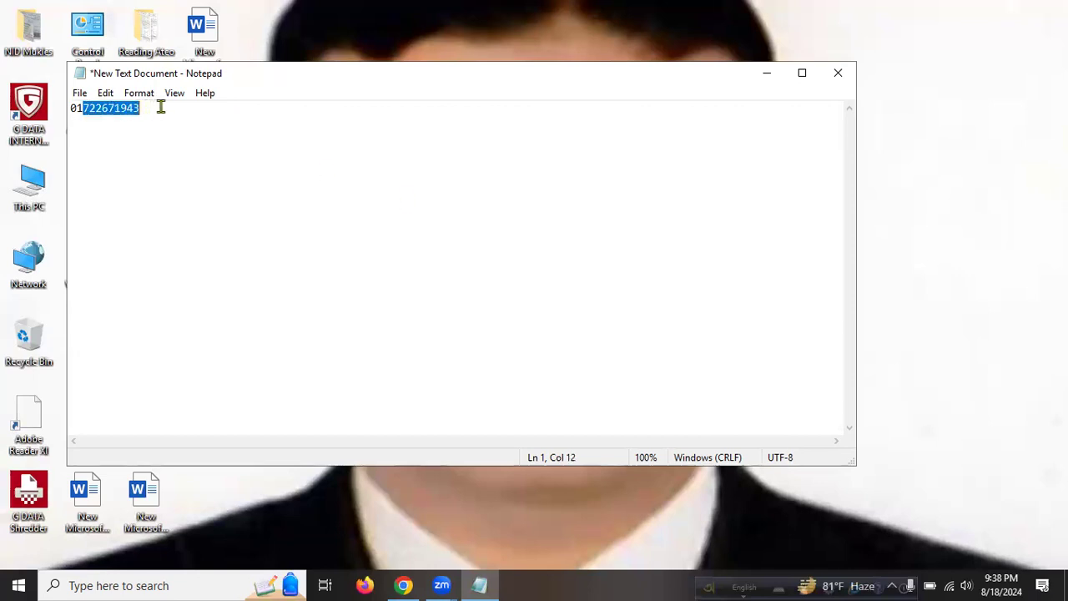
left_click(170, 106)
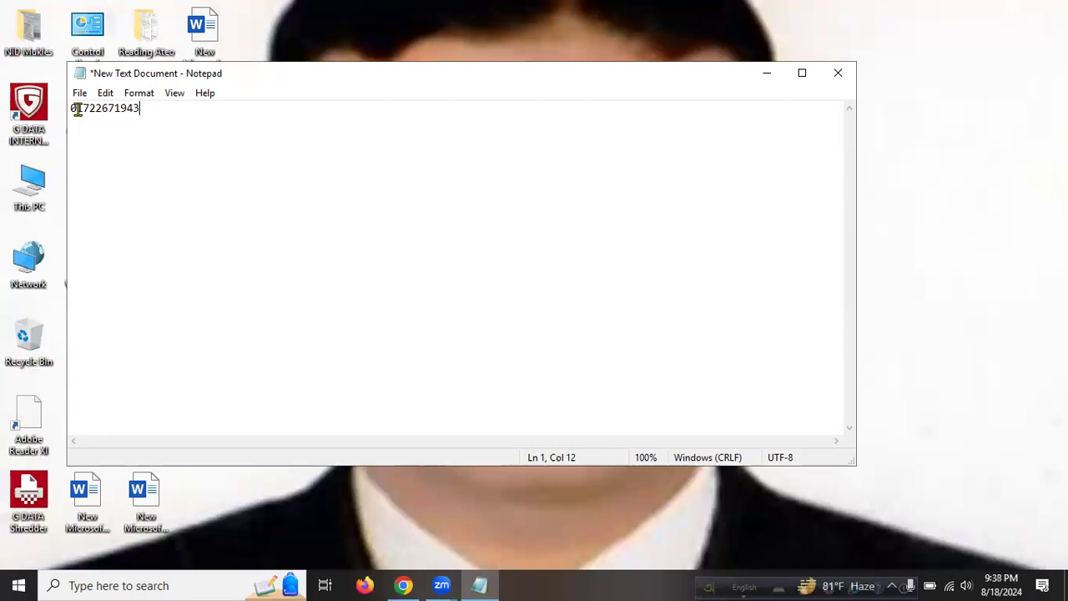
left_click_drag(76, 108, 195, 109)
right_click(117, 111)
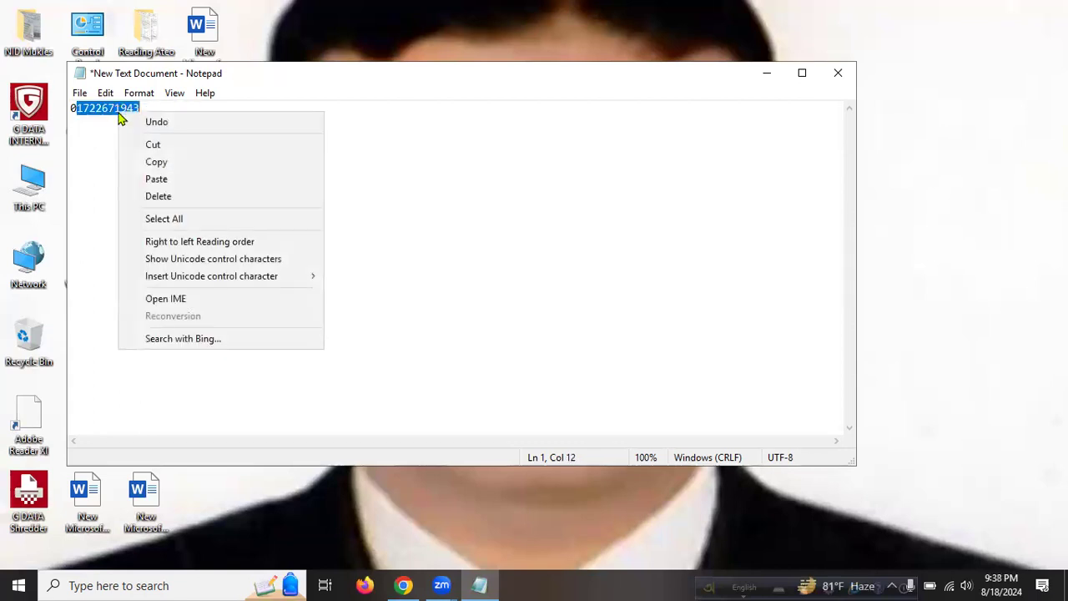
left_click(162, 160)
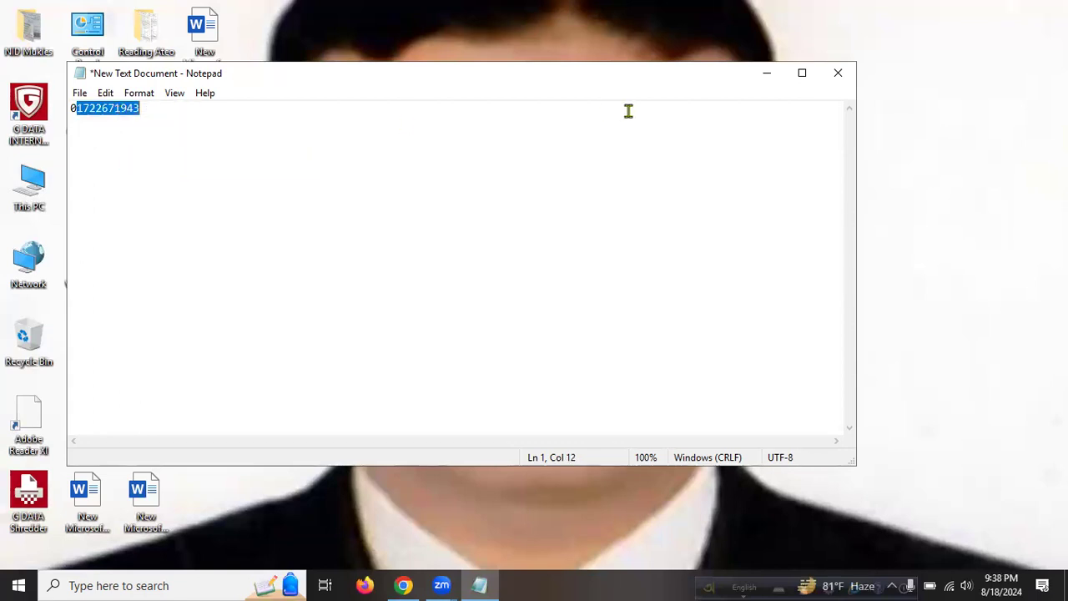
left_click(573, 195)
- Save the text document, close Notepad, and bring Chrome back
key("ctrl+s")
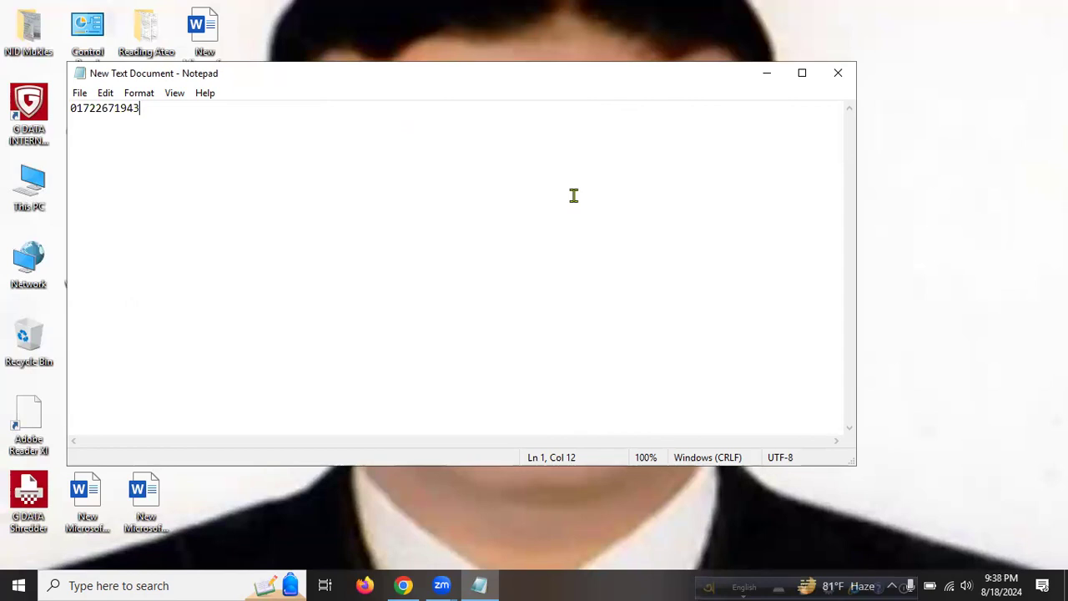
left_click(836, 74)
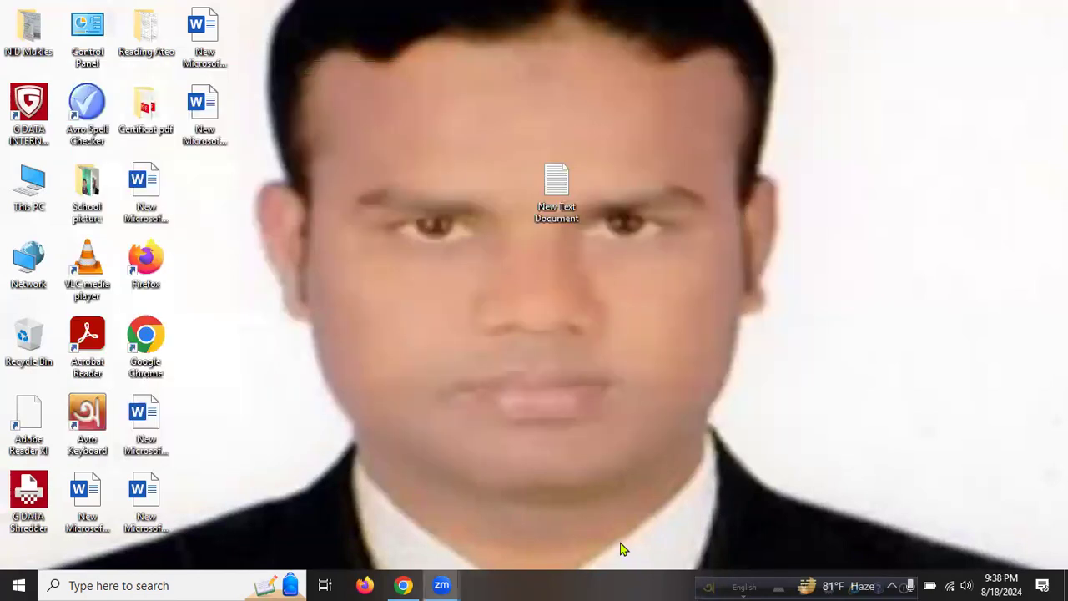
left_click(404, 584)
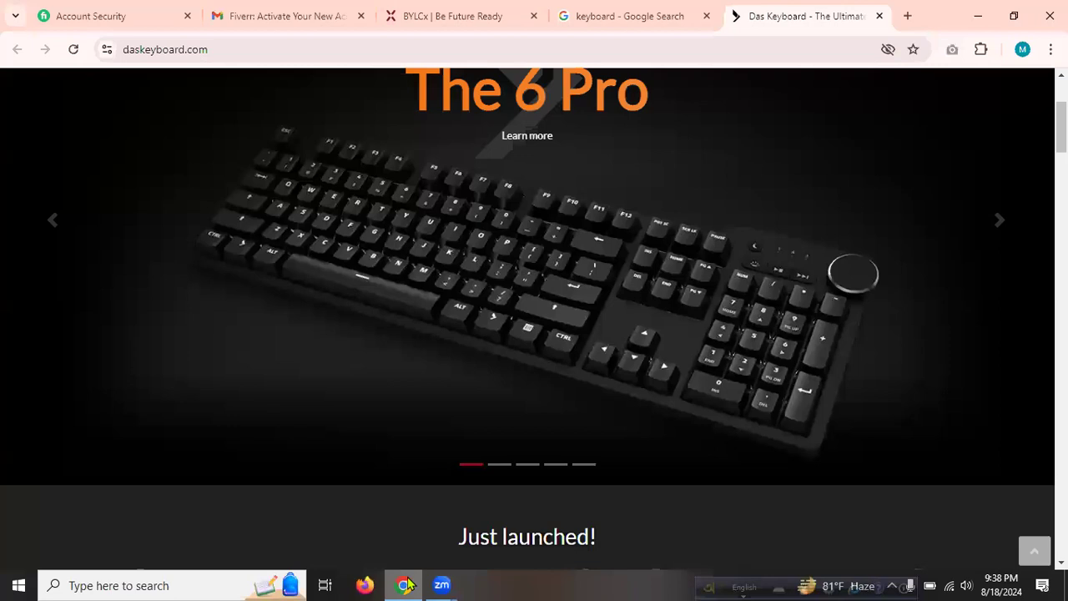
left_click(115, 20)
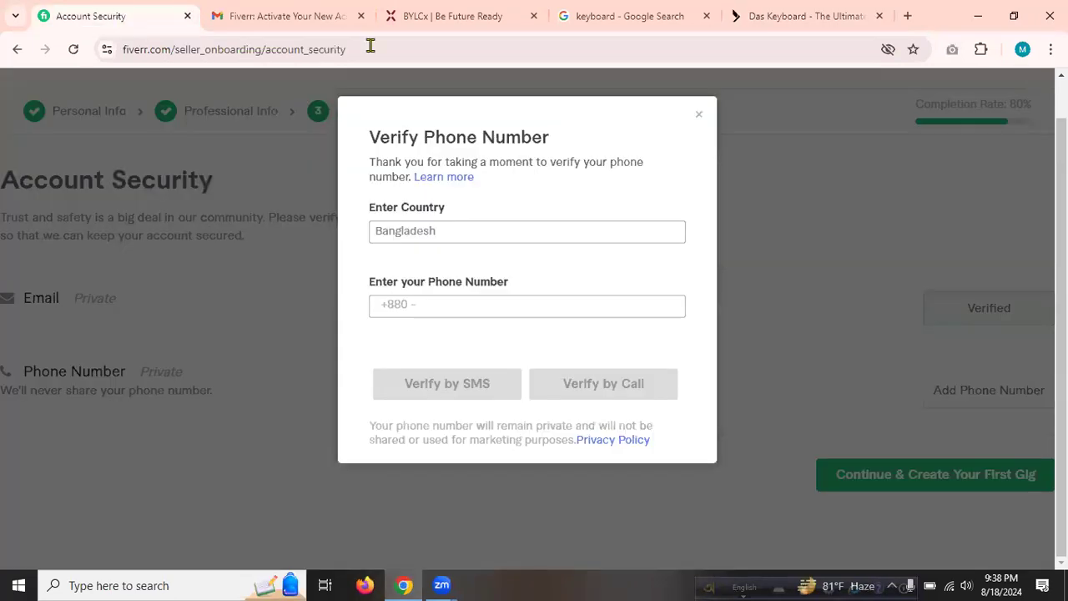
left_click(450, 302)
right_click(454, 306)
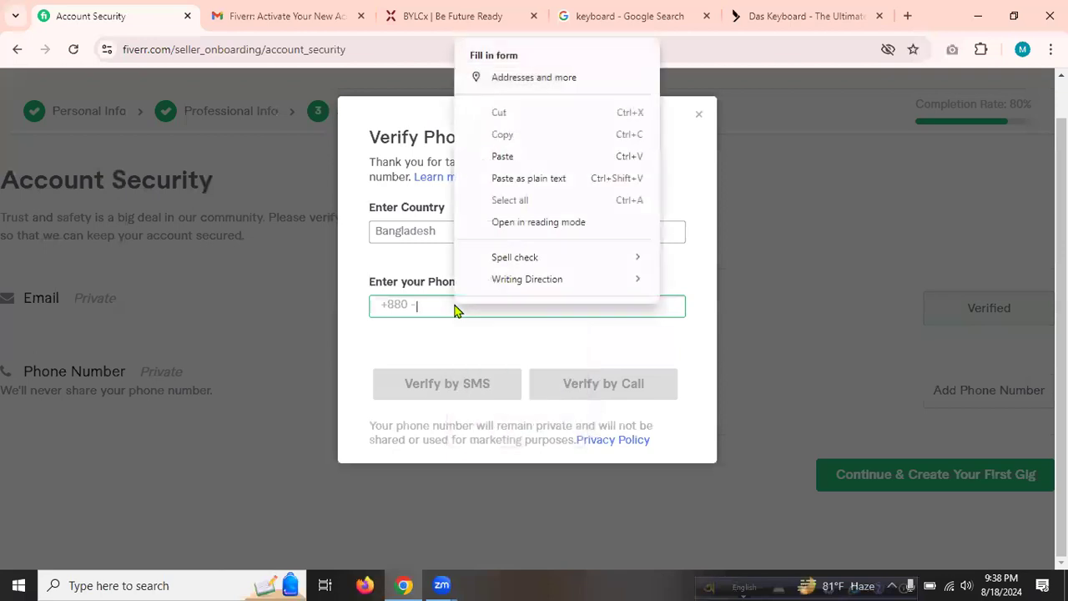
left_click(515, 156)
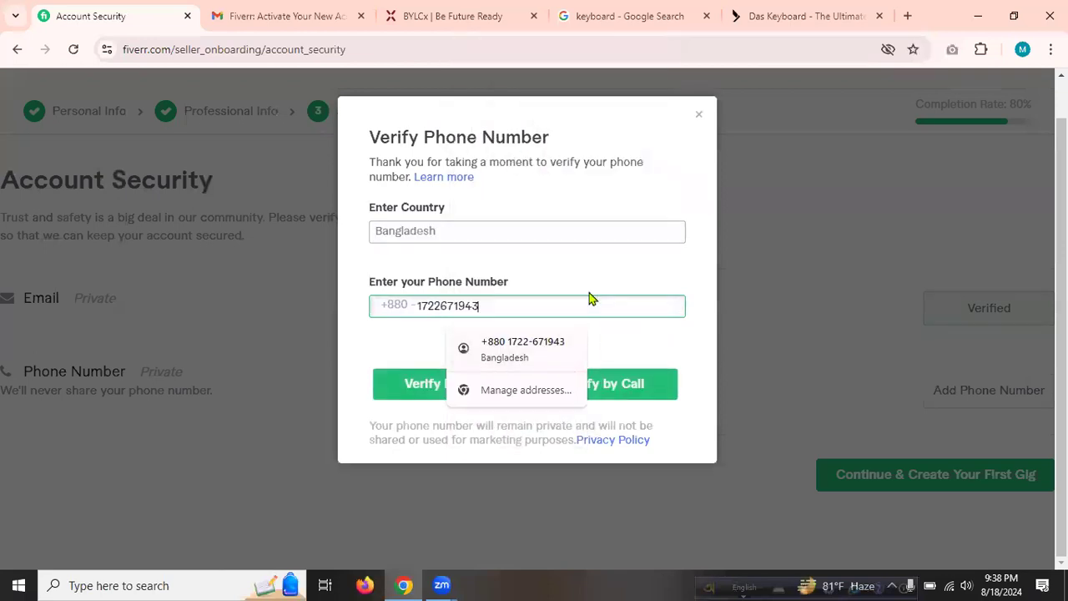
left_click(653, 346)
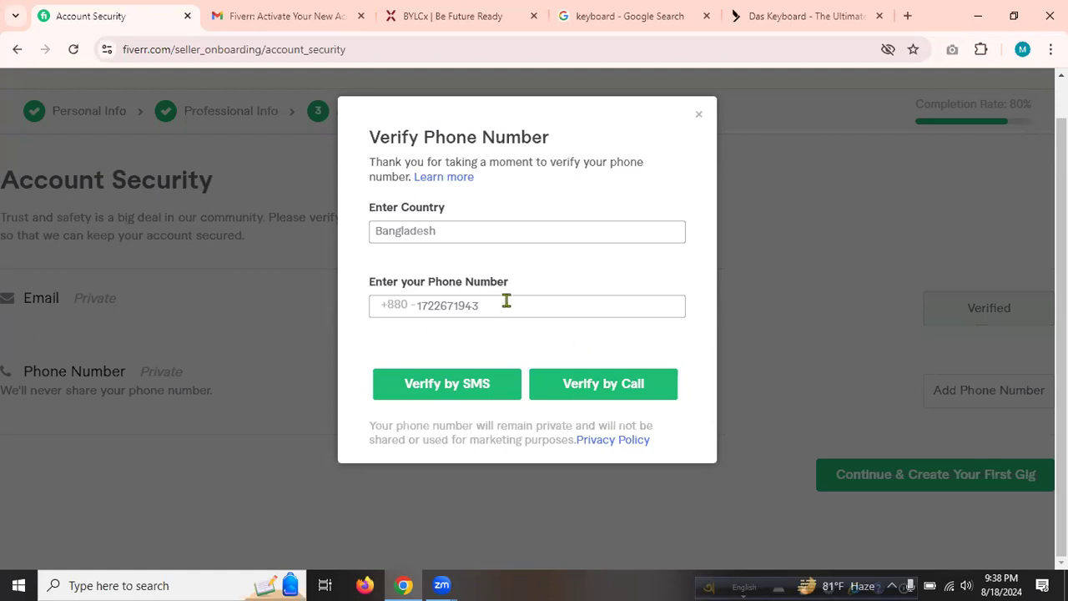
left_click(444, 386)
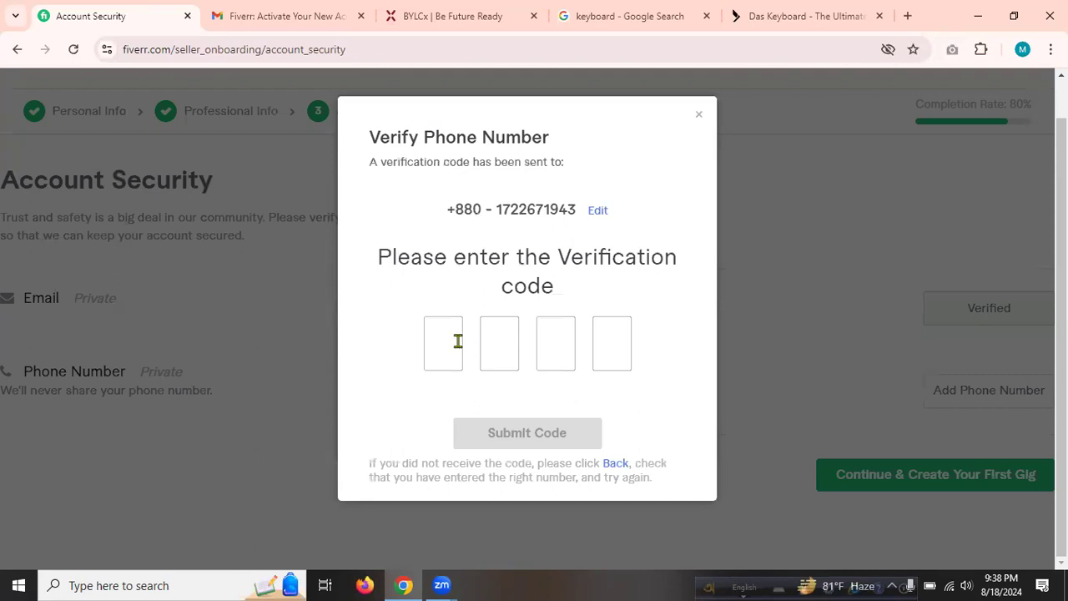
- Paste and submit the 4-digit SMS code, acknowledge success, and open the security question list
key("ctrl+v")
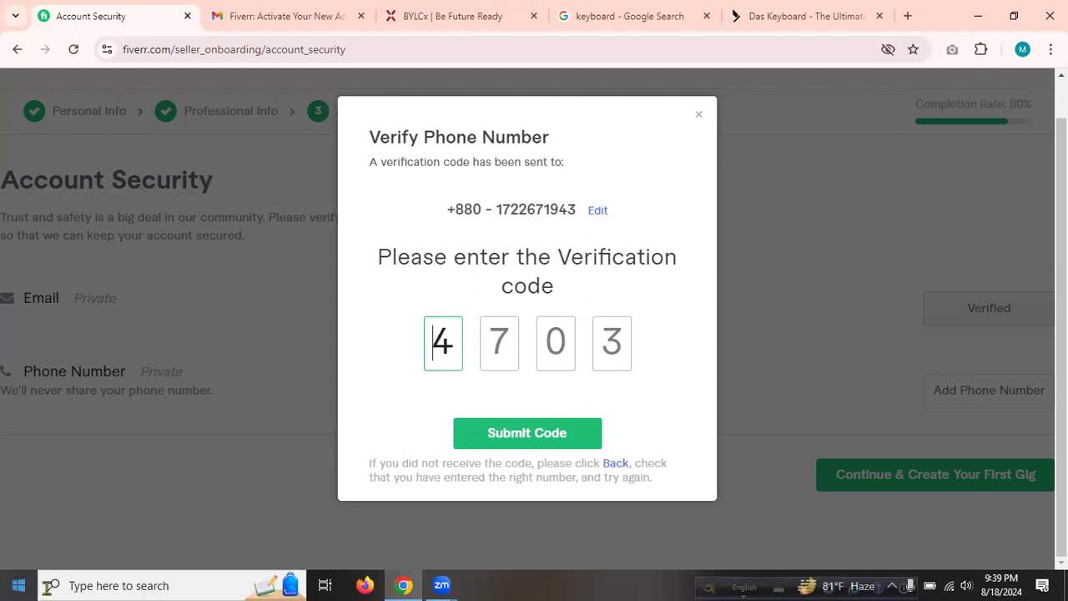
left_click(556, 442)
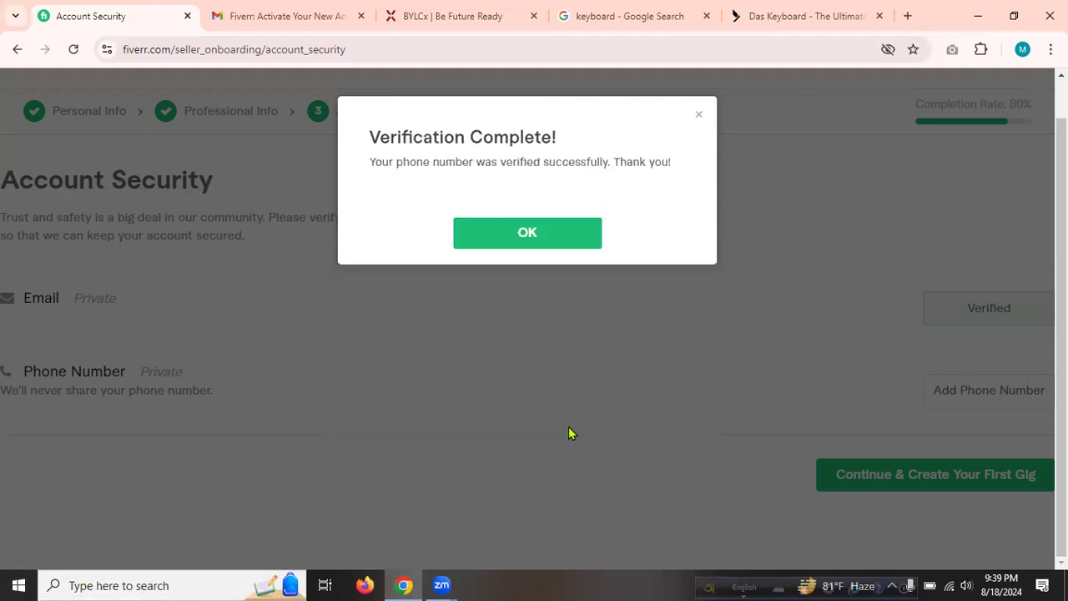
left_click(533, 240)
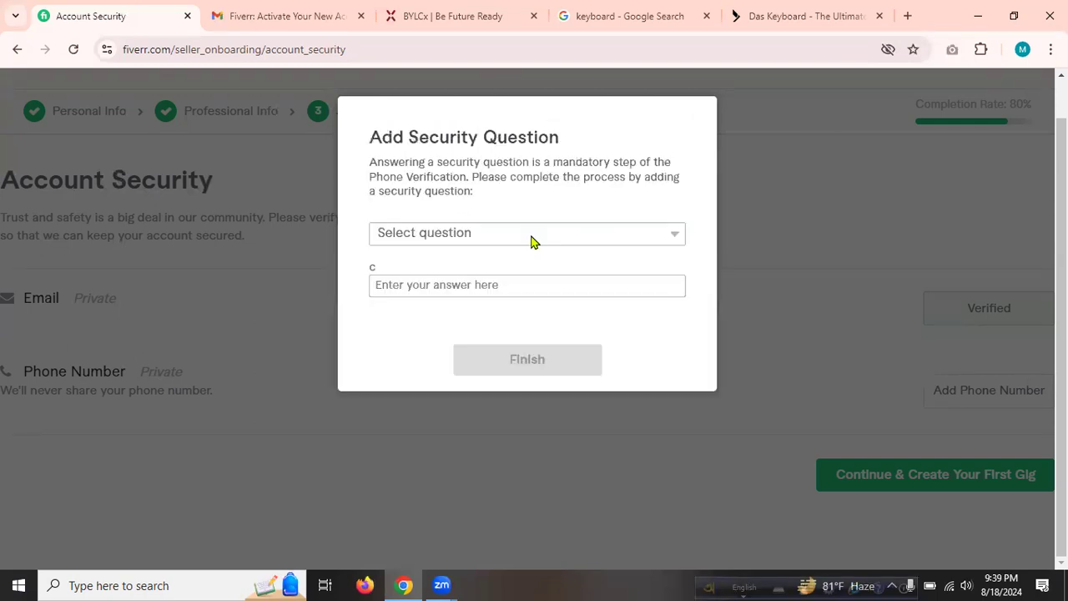
left_click(472, 236)
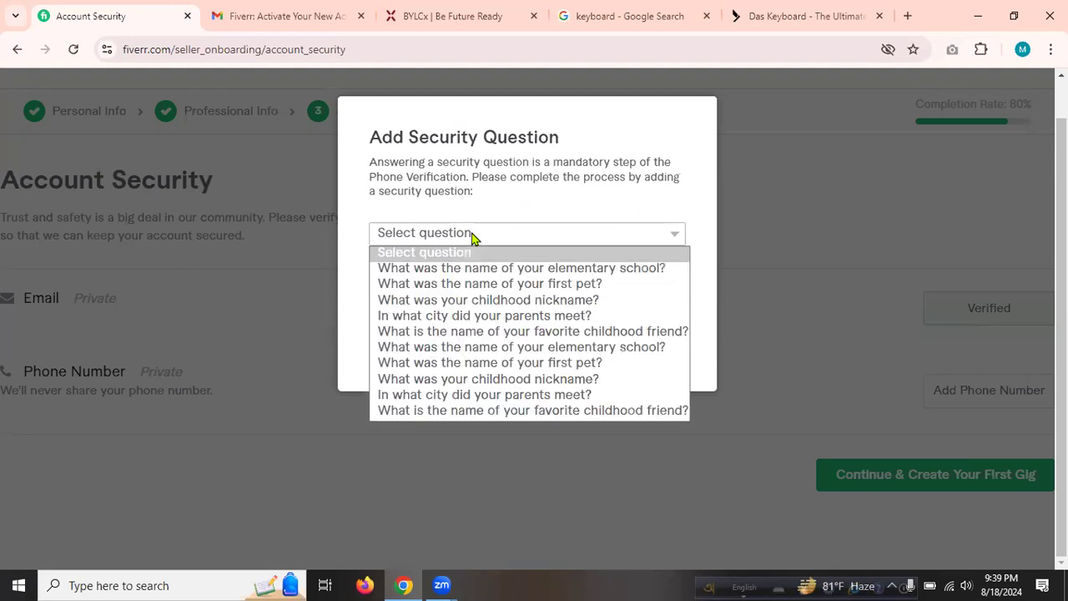
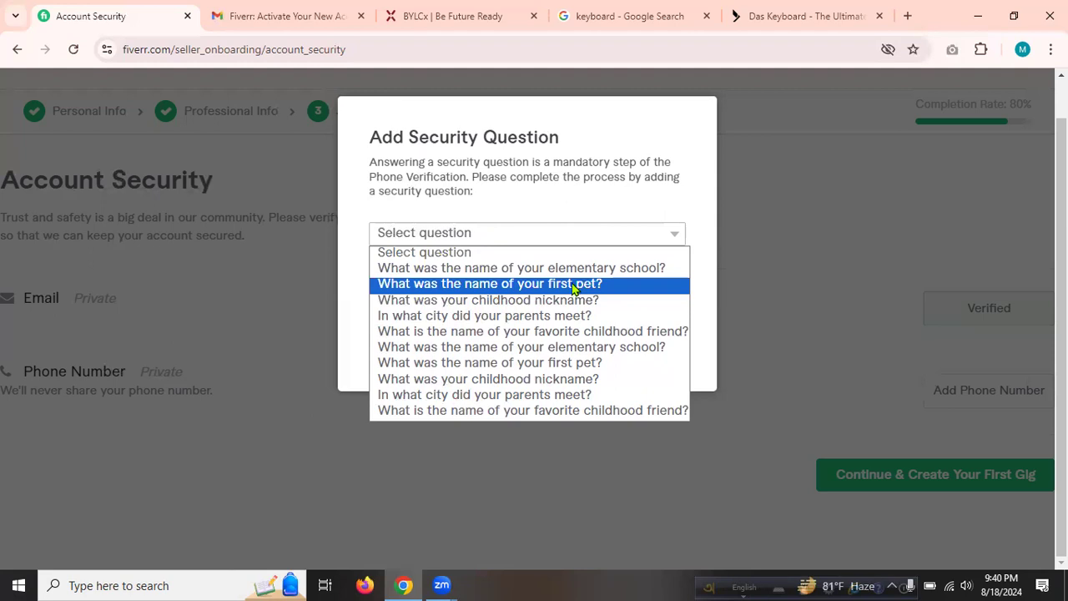
left_click(574, 286)
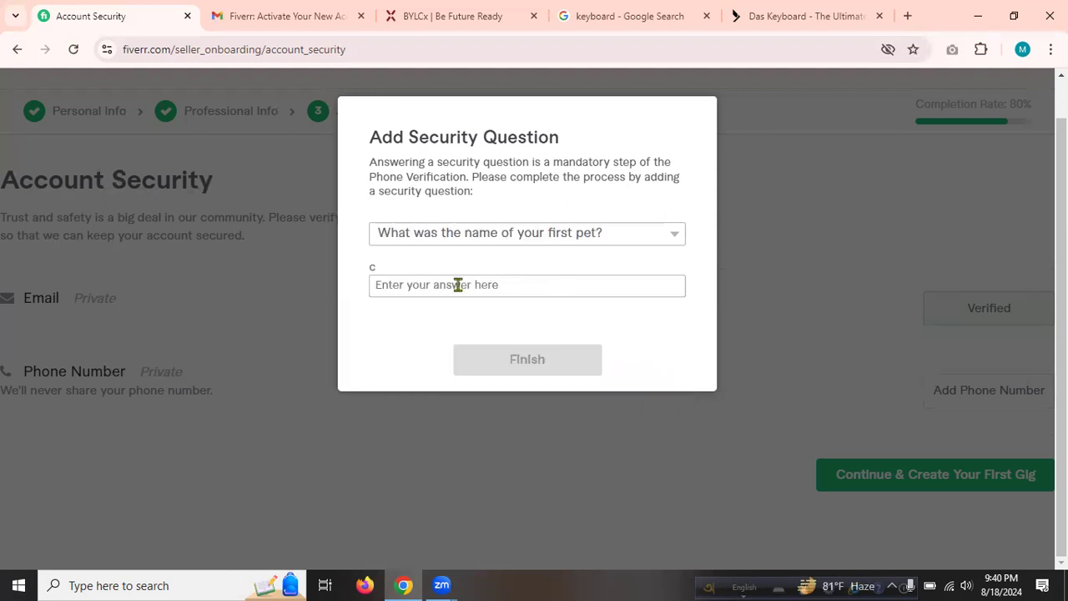
left_click(511, 286)
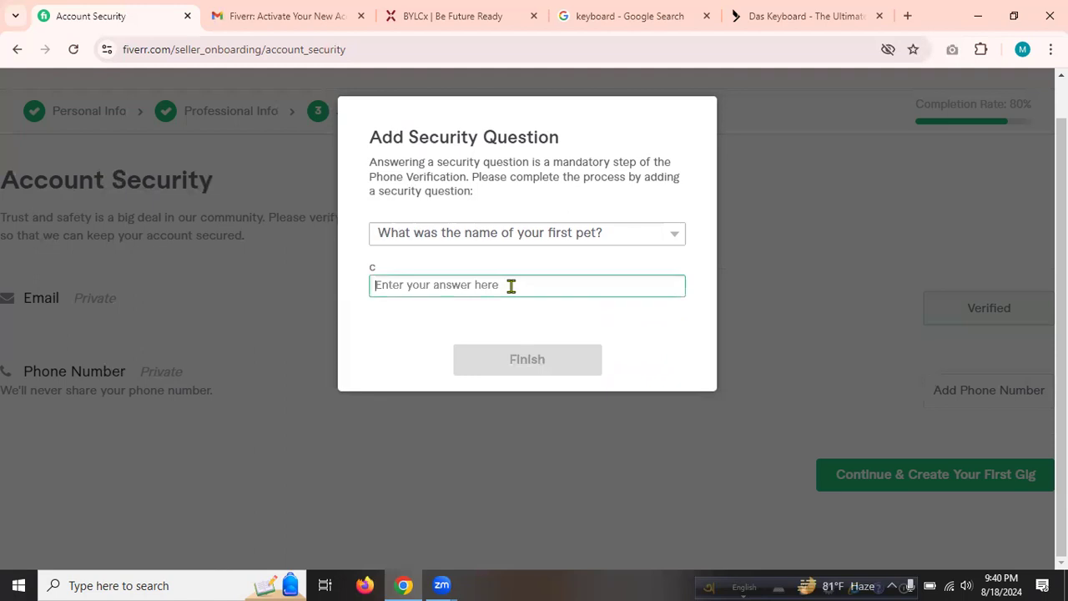
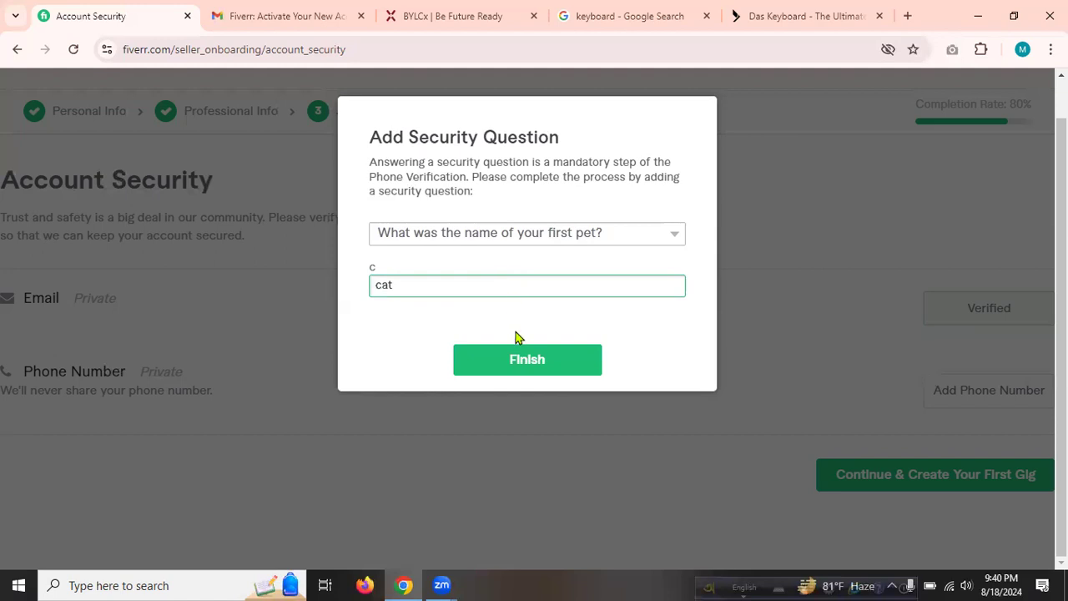
left_click(524, 373)
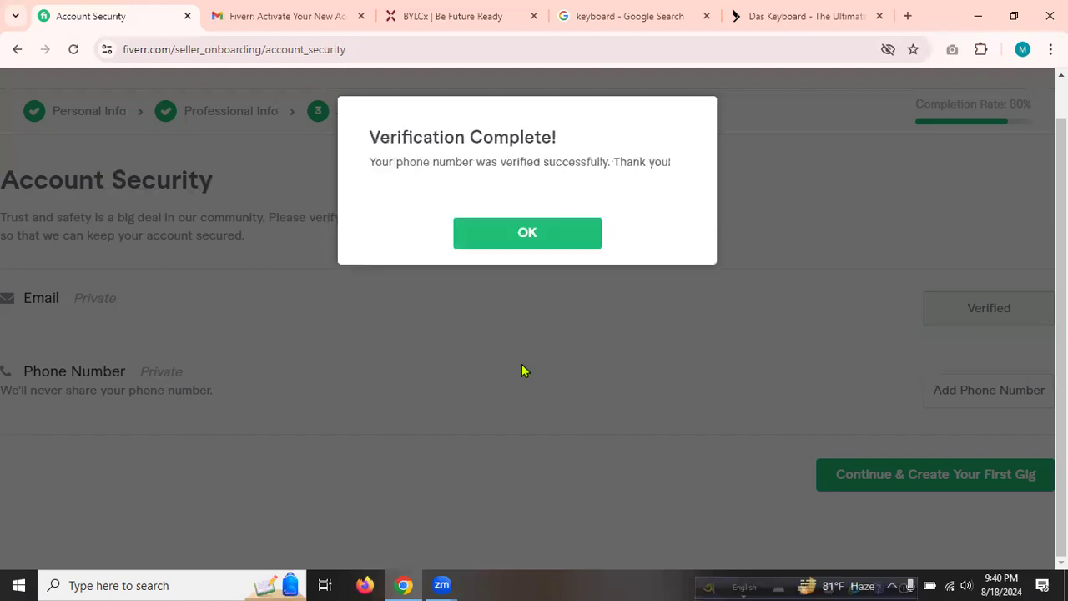
left_click(517, 240)
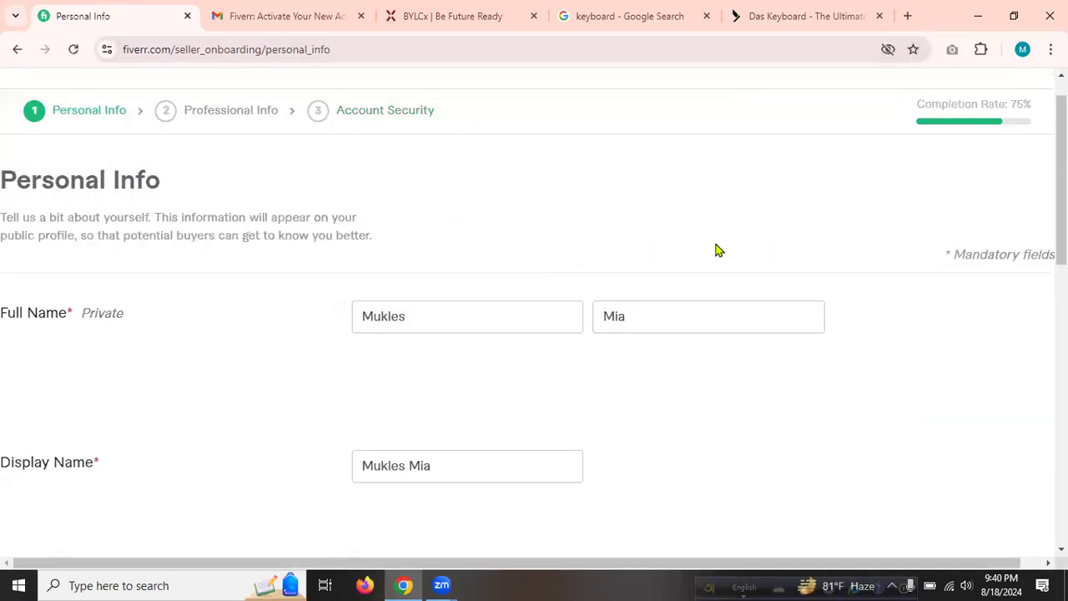
- Scroll down the Personal Info page to the profile picture
scroll(680, 182, "down", 2)
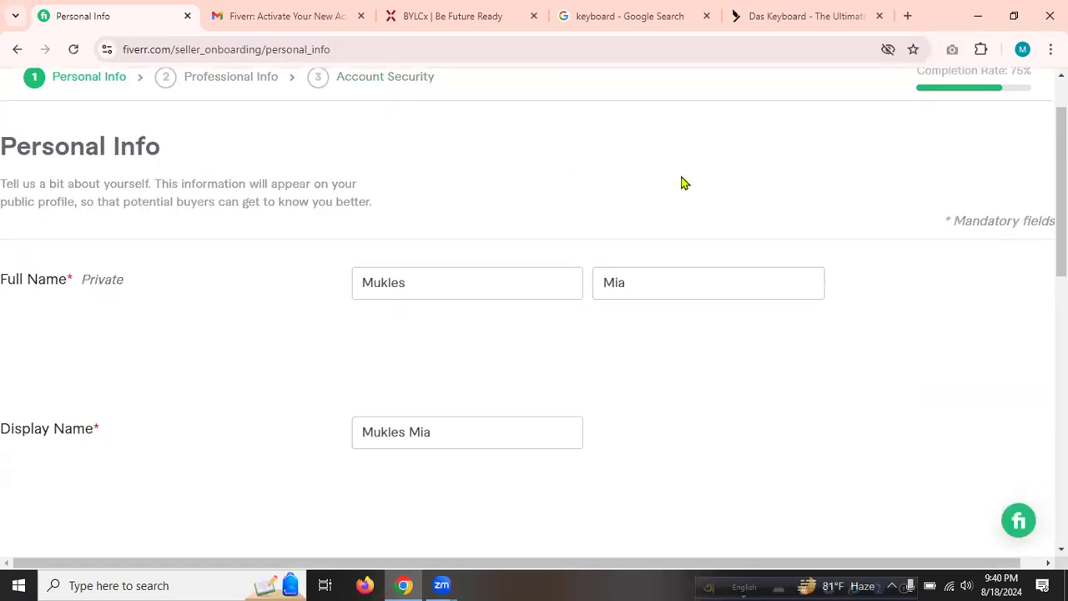
scroll(692, 241, "down", 3)
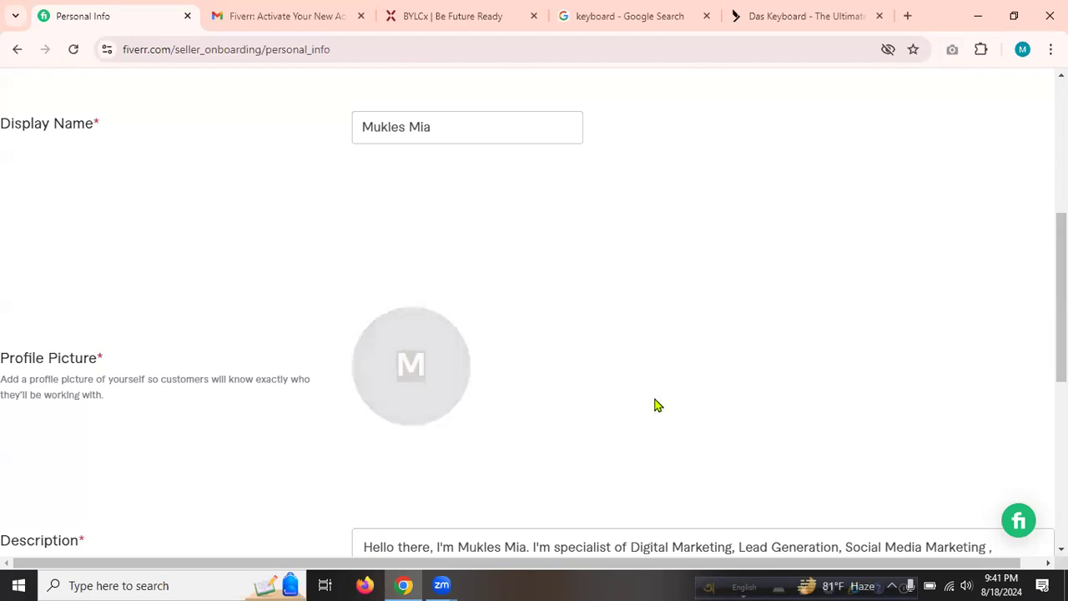
- Upload the Pict photo from Picture (E:) > Job picture as the profile picture
left_click(439, 370)
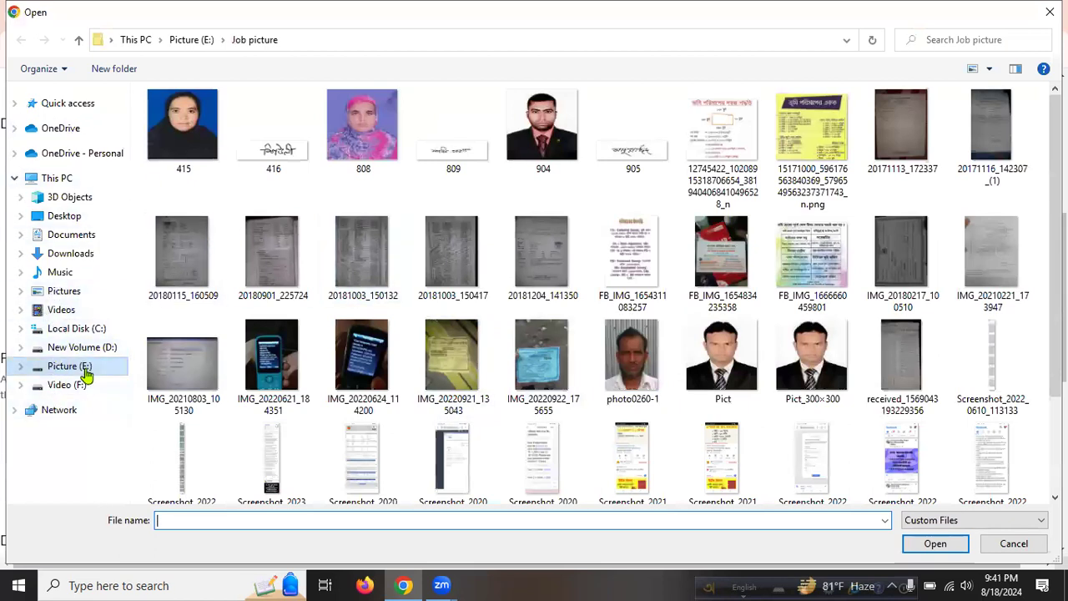
left_click(84, 371)
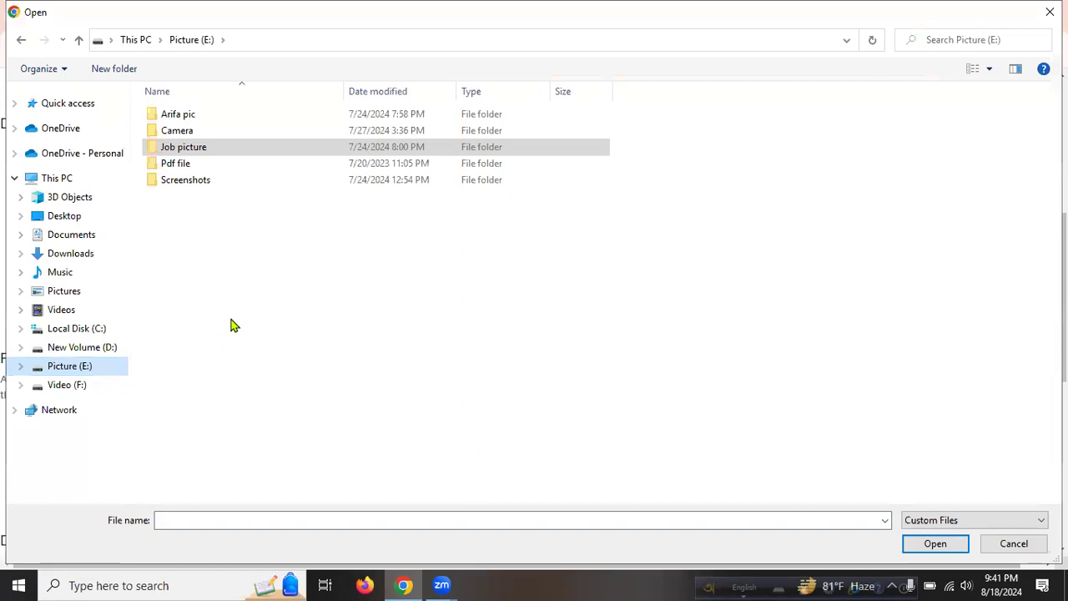
left_click(202, 165)
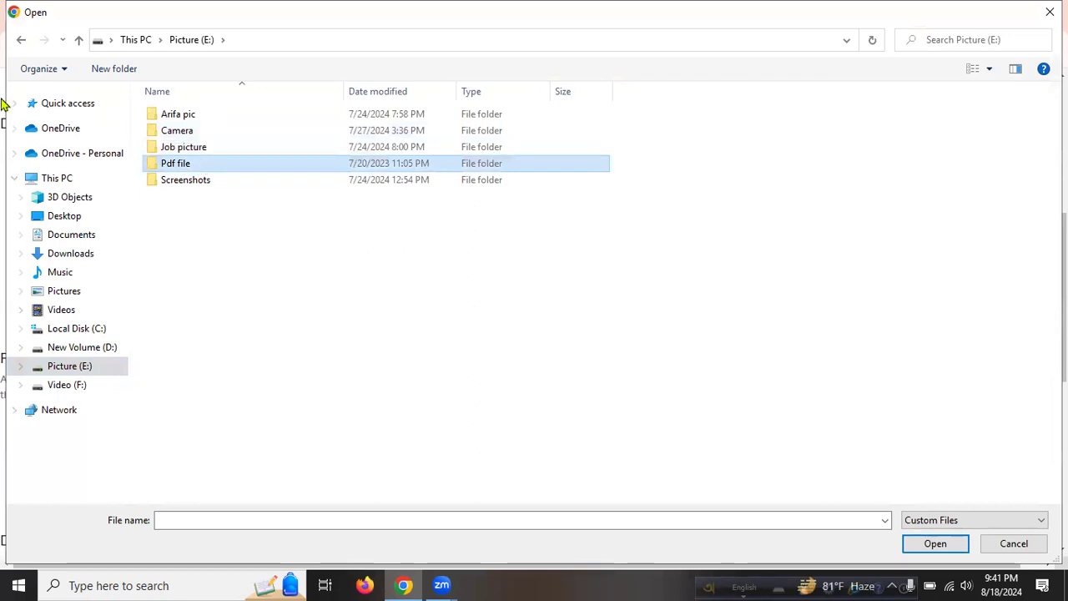
key("Return")
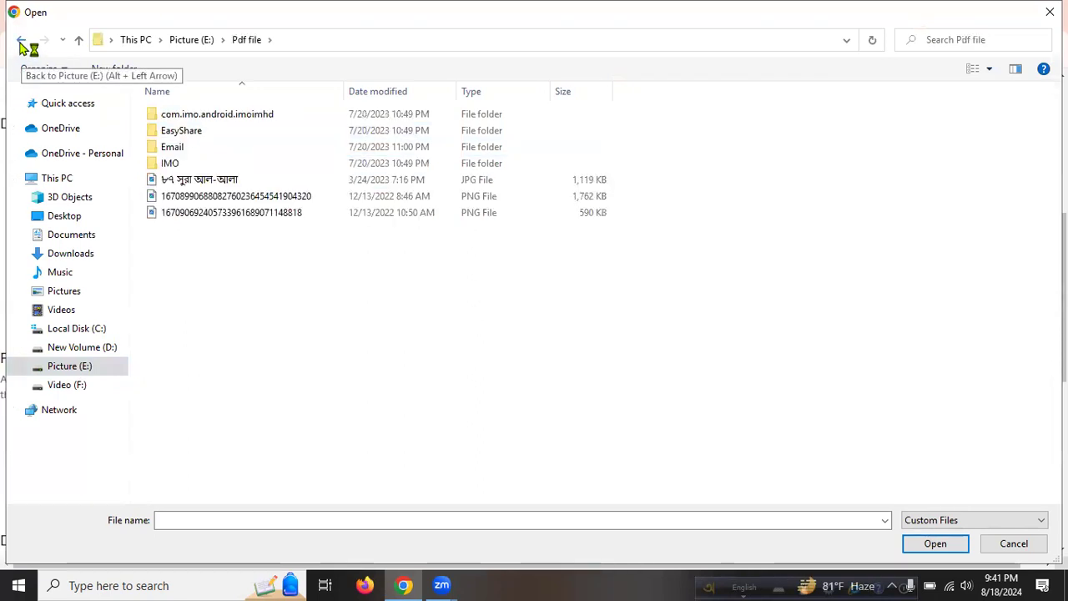
left_click(22, 46)
double_click(211, 147)
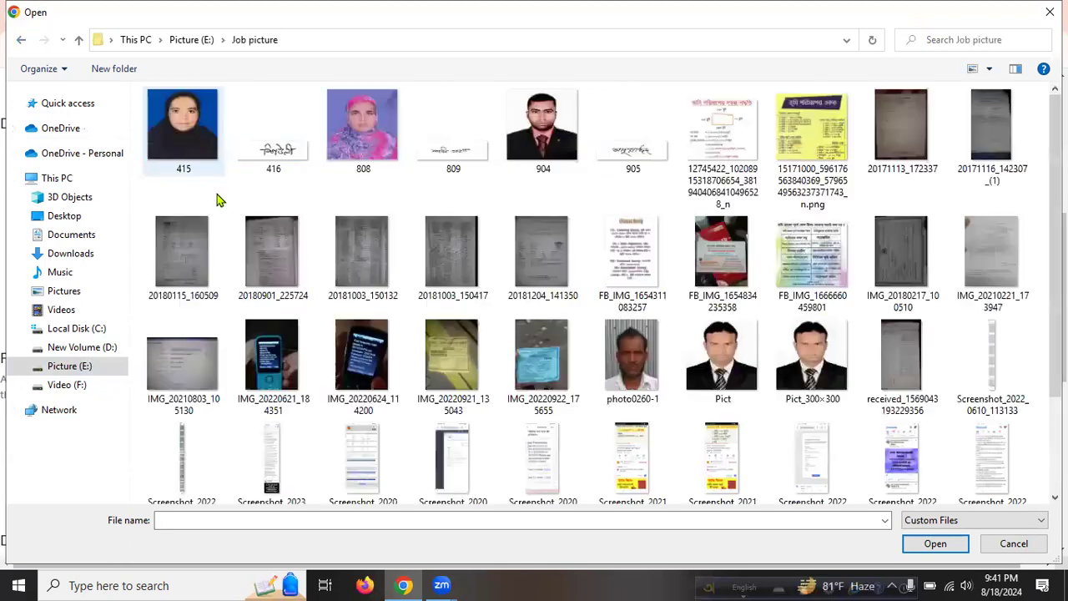
scroll(680, 430, "down", 2)
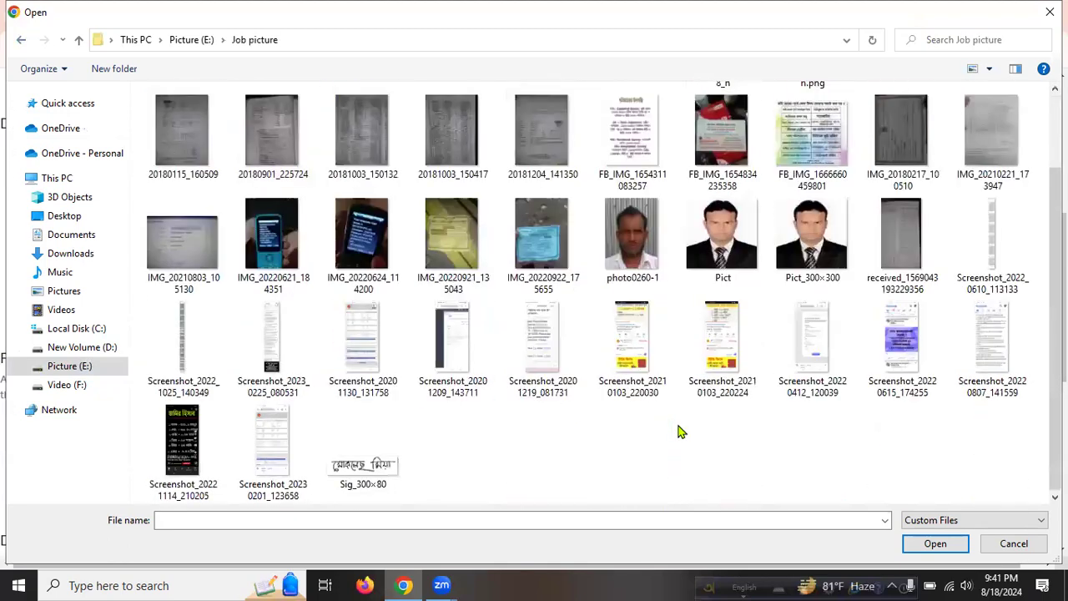
double_click(740, 260)
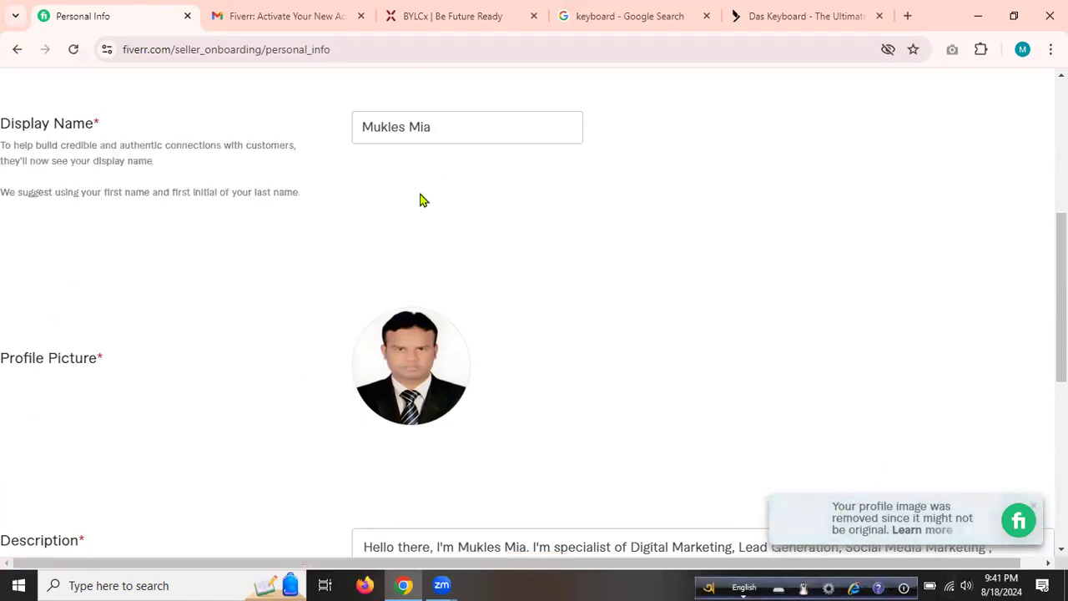
- Go back to the Personal Info step and review it down to Continue
left_click(14, 49)
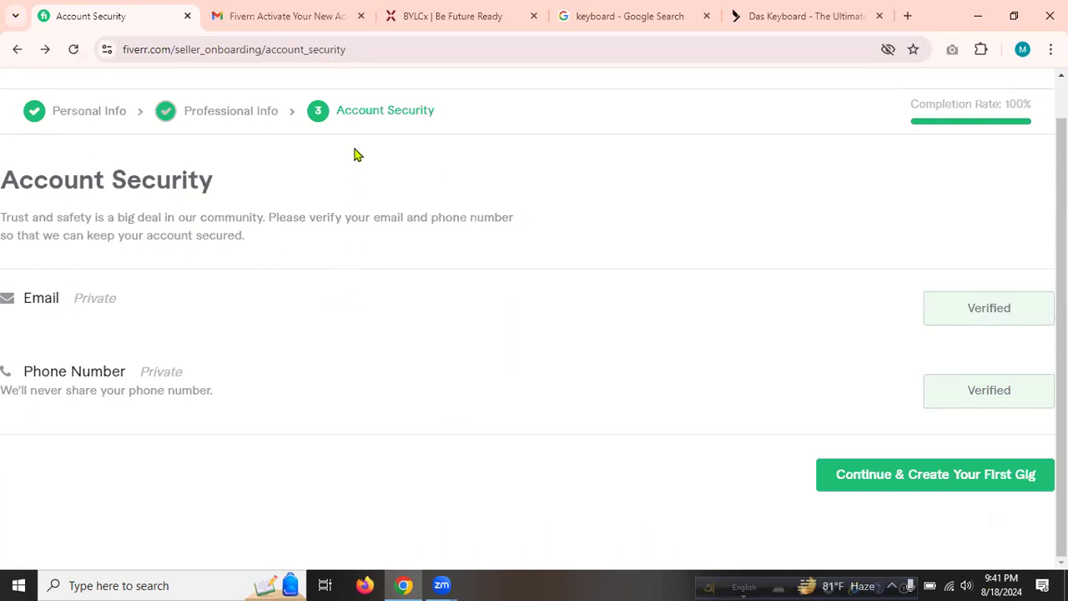
left_click(72, 112)
scroll(186, 289, "down", 3)
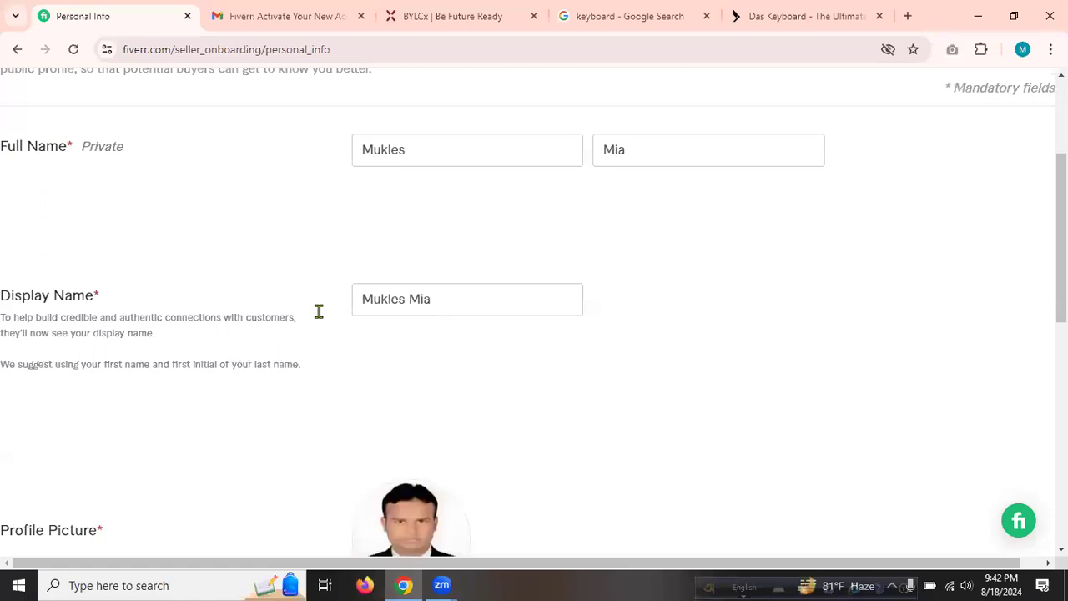
scroll(599, 454, "down", 2)
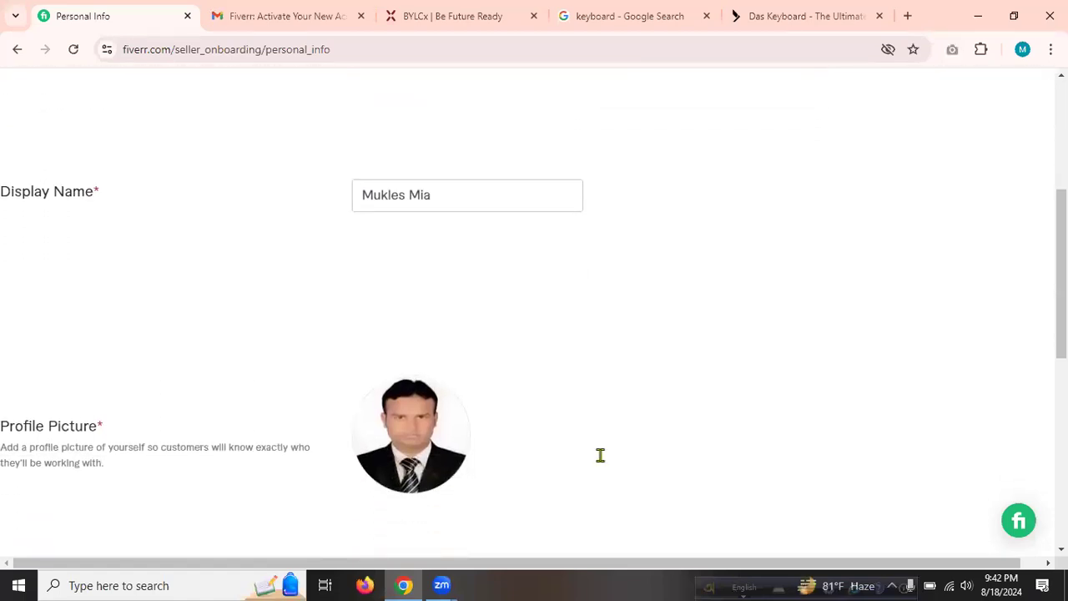
scroll(600, 454, "down", 1)
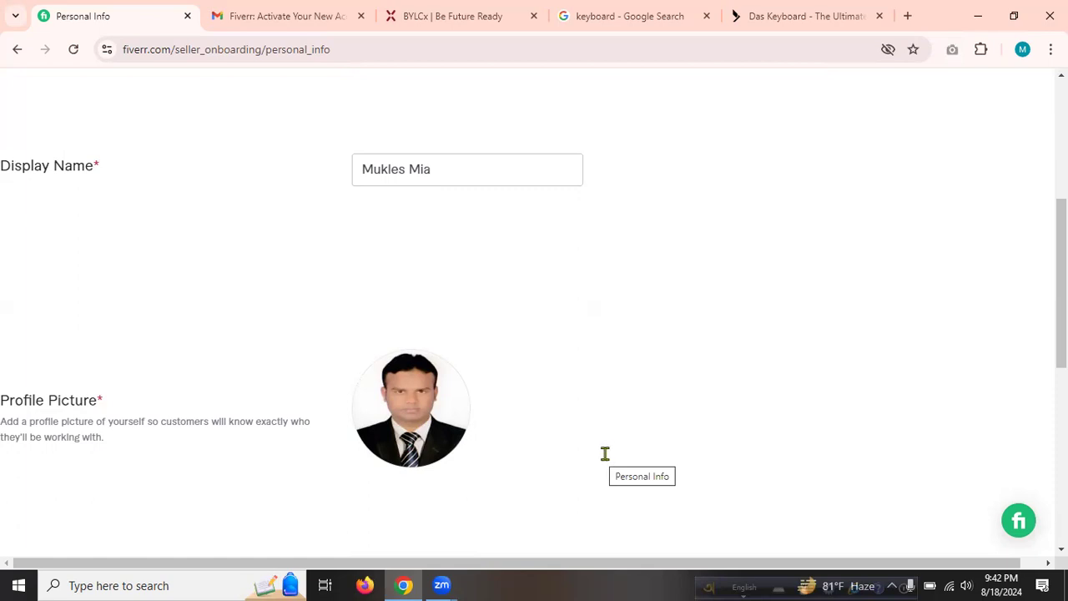
scroll(701, 383, "down", 2)
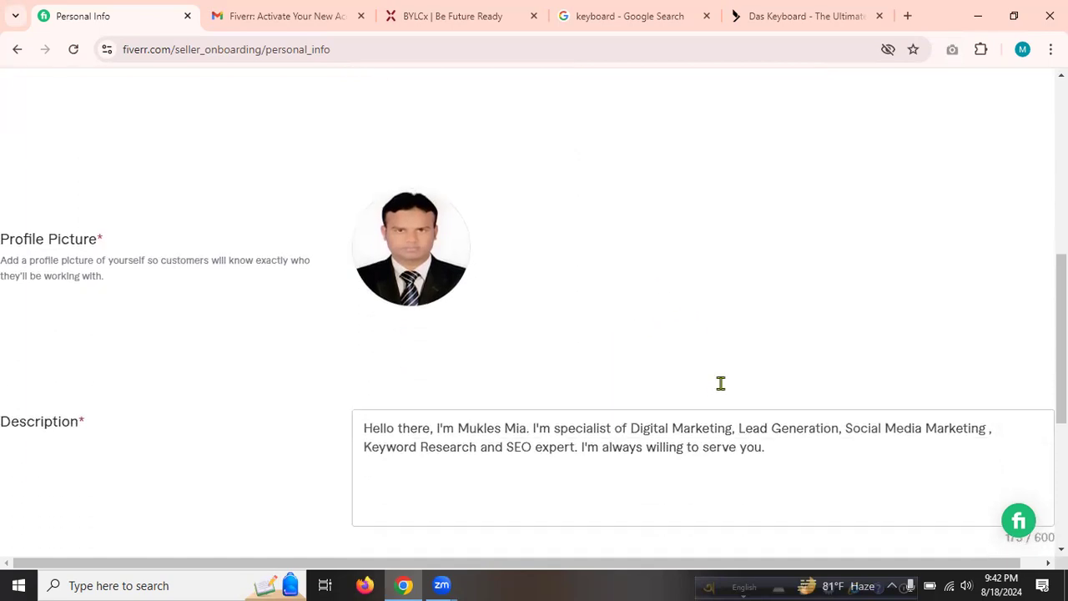
scroll(721, 383, "down", 4)
- Continue through Personal Info and Professional Info to the 100% Account Security step
left_click(46, 468)
scroll(862, 484, "down", 13)
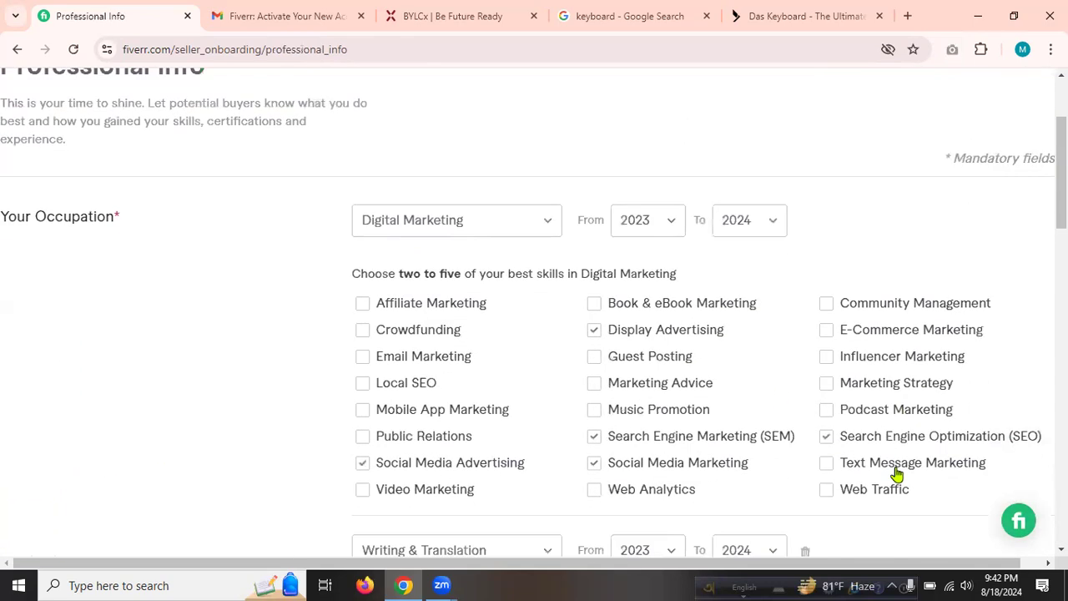
scroll(901, 474, "down", 5)
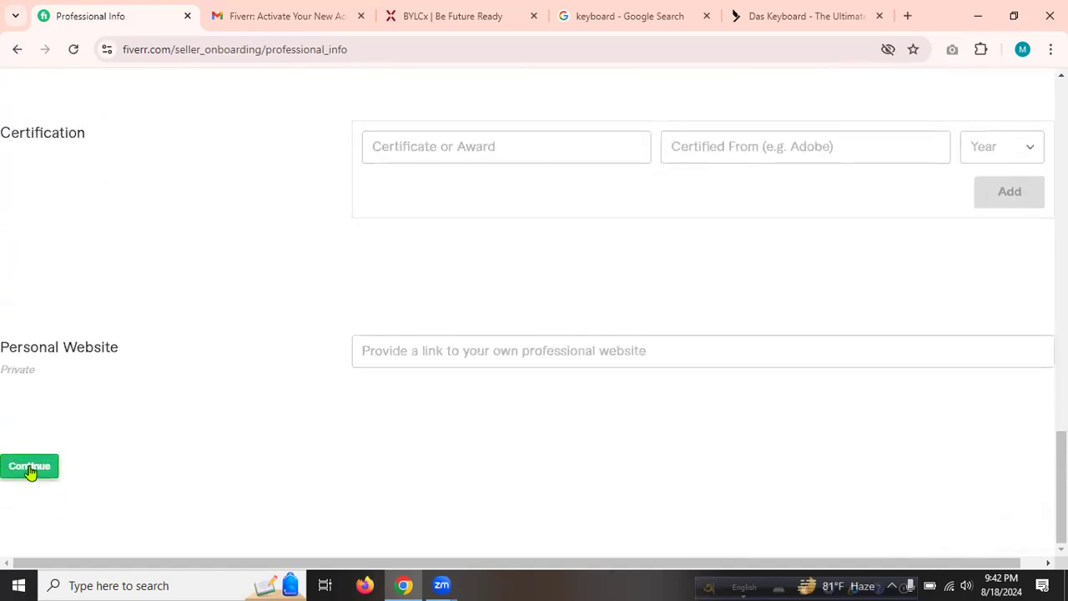
left_click(30, 467)
scroll(807, 410, "down", 1)
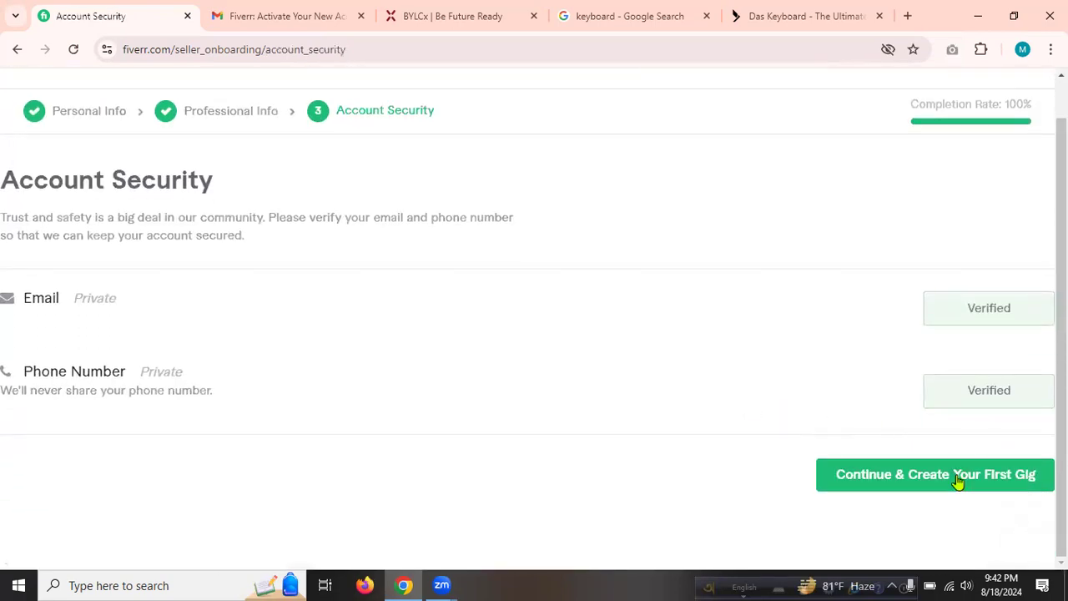
- Finish seller onboarding and start creating the first gig from the completion modal
left_click(921, 484)
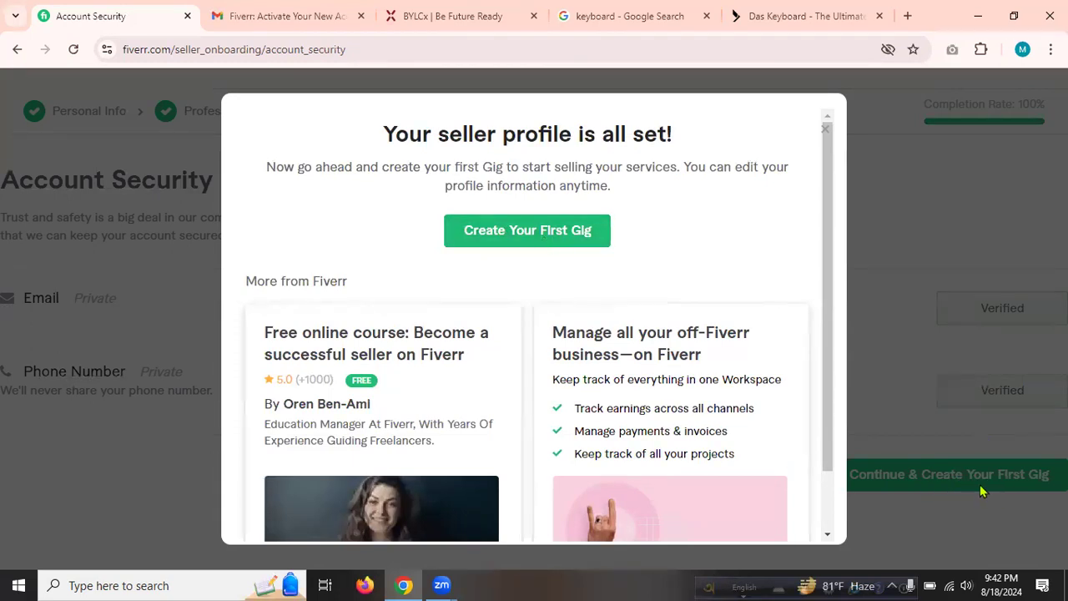
left_click(524, 238)
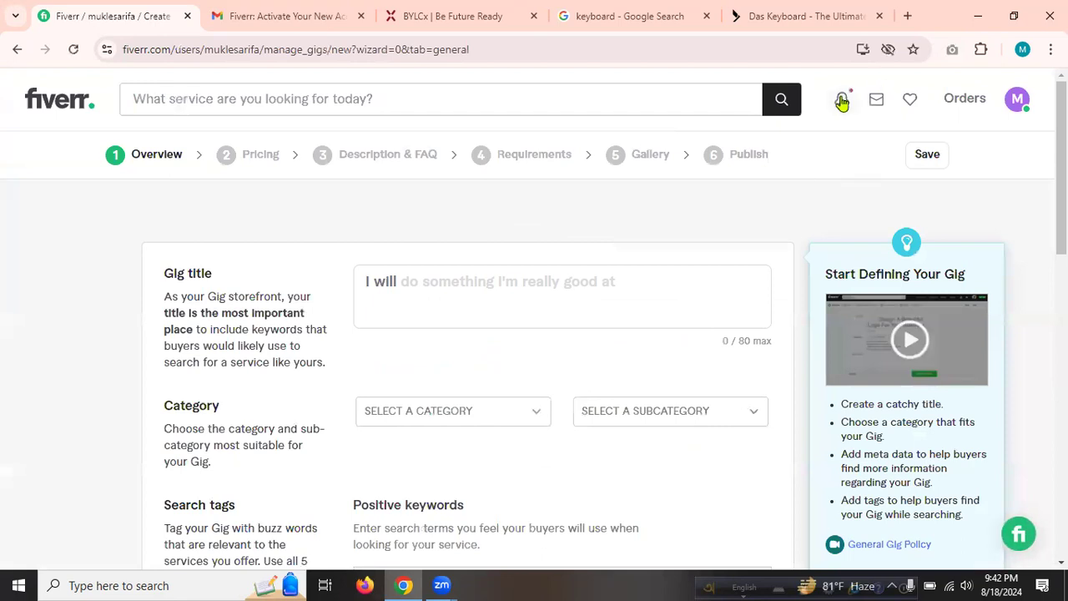
left_click(1018, 102)
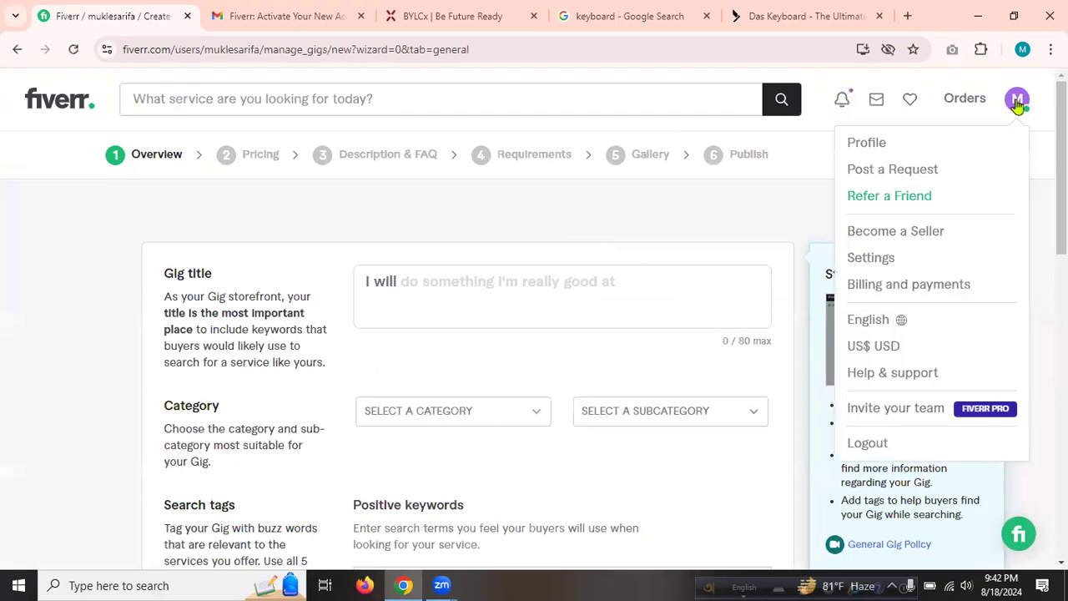
- Switch from the buyer profile to the freelancer profile and check notifications
left_click(889, 145)
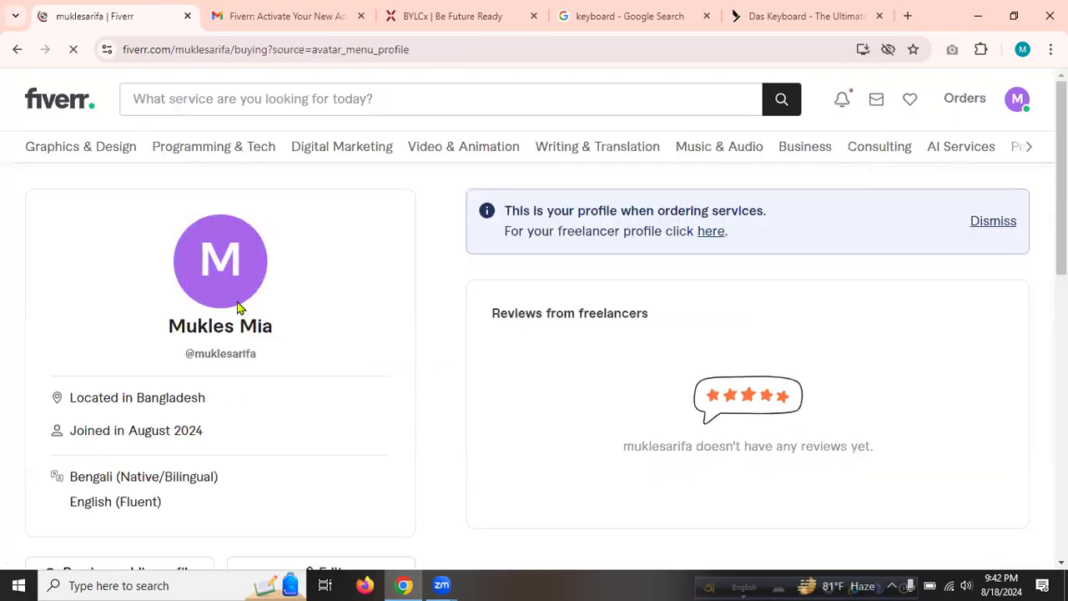
left_click(707, 234)
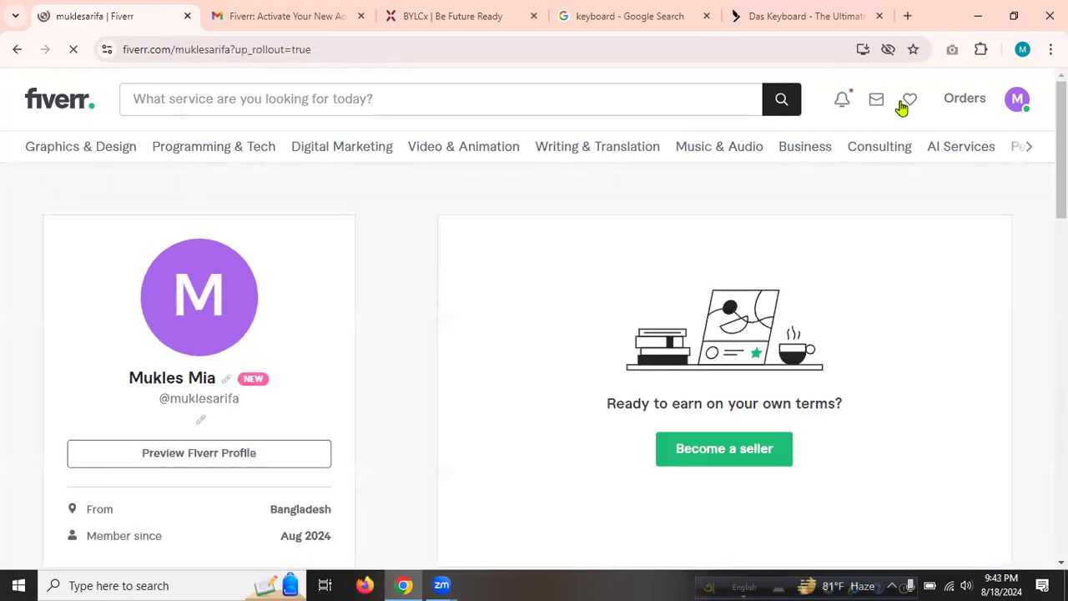
left_click(842, 102)
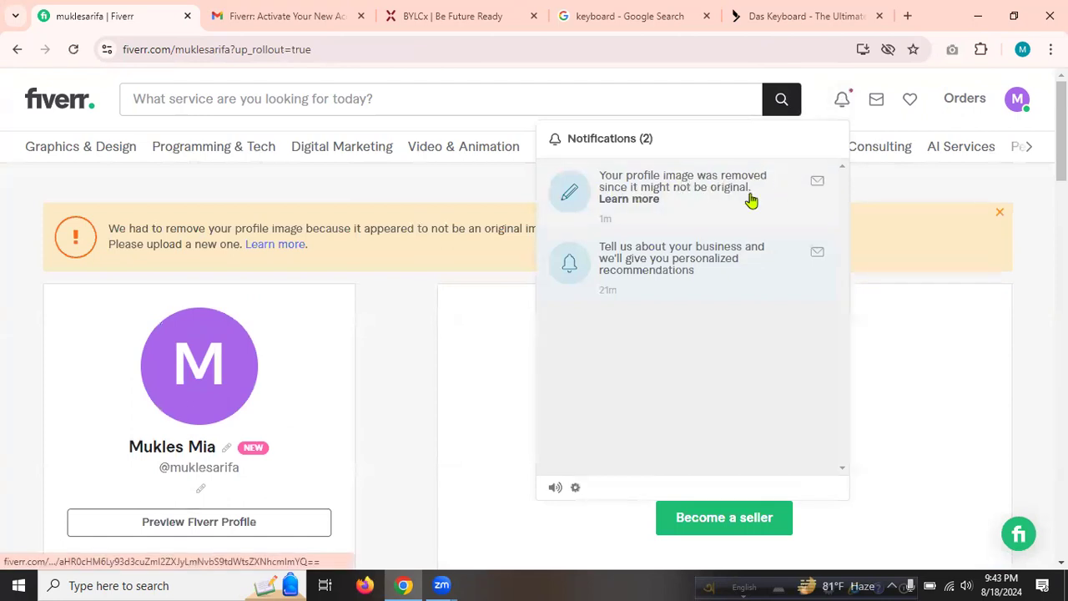
- Mark both notifications as read so the count is zero, and close the list
left_click(817, 185)
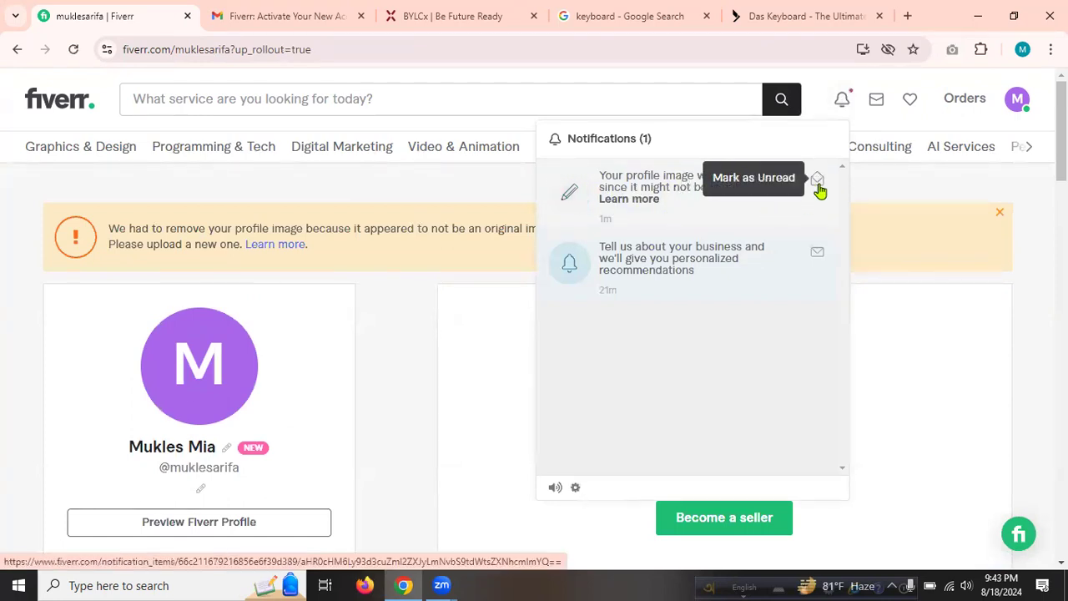
left_click(818, 254)
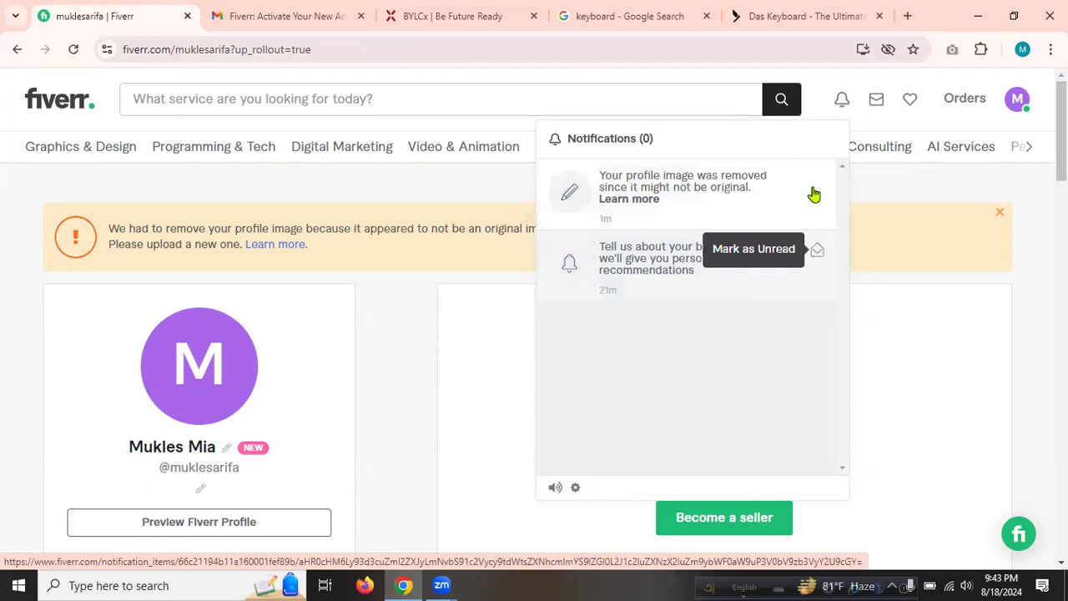
left_click(825, 96)
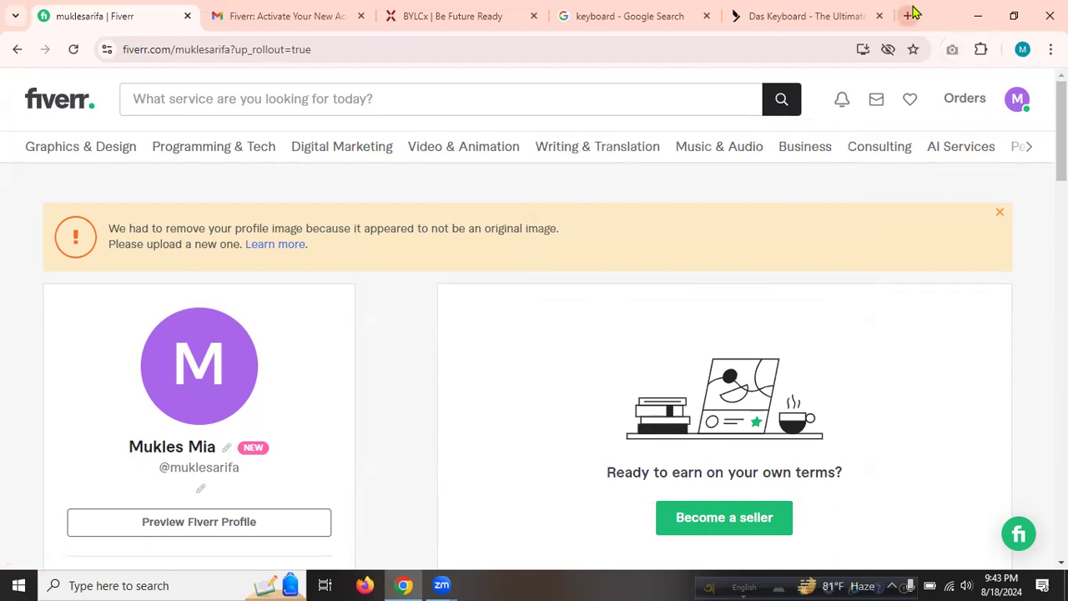
left_click(206, 398)
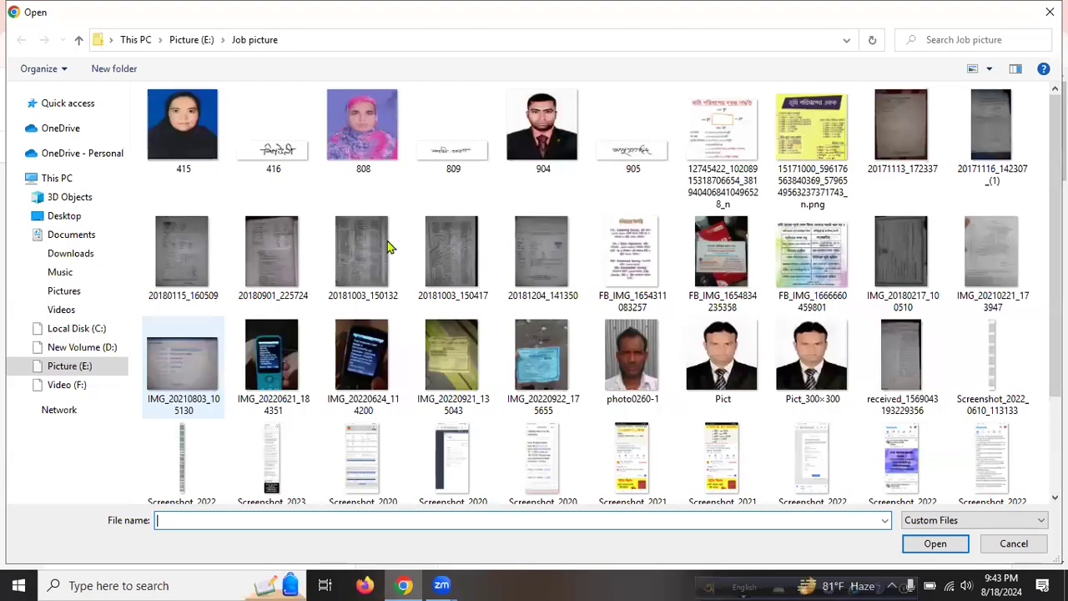
- Upload IMG_20190831_175548 from Picture (E:) > Camera as the new profile photo
left_click(71, 368)
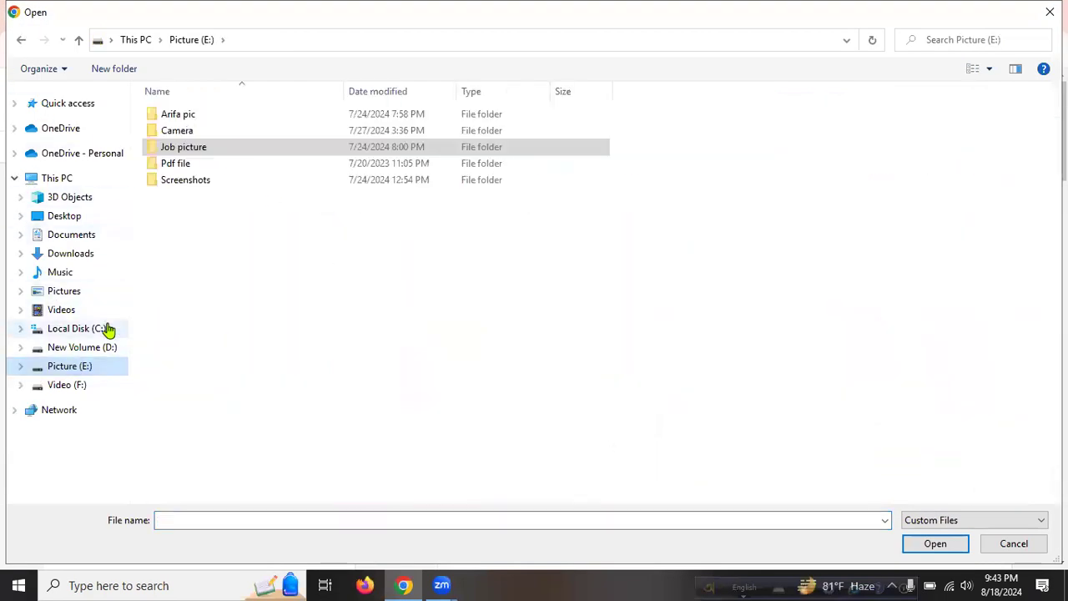
double_click(178, 131)
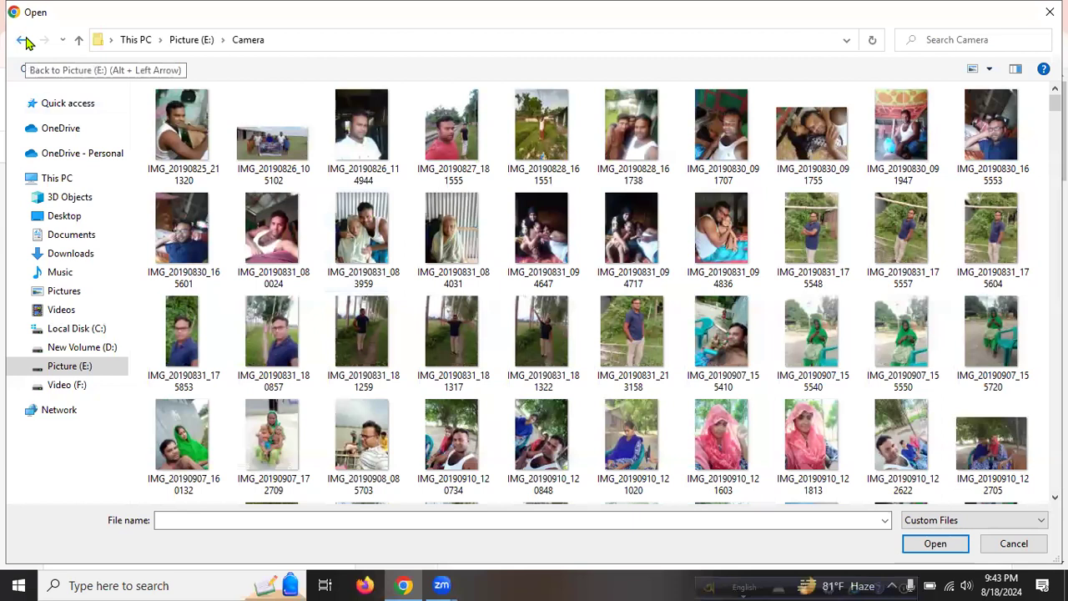
left_click(807, 225)
double_click(776, 238)
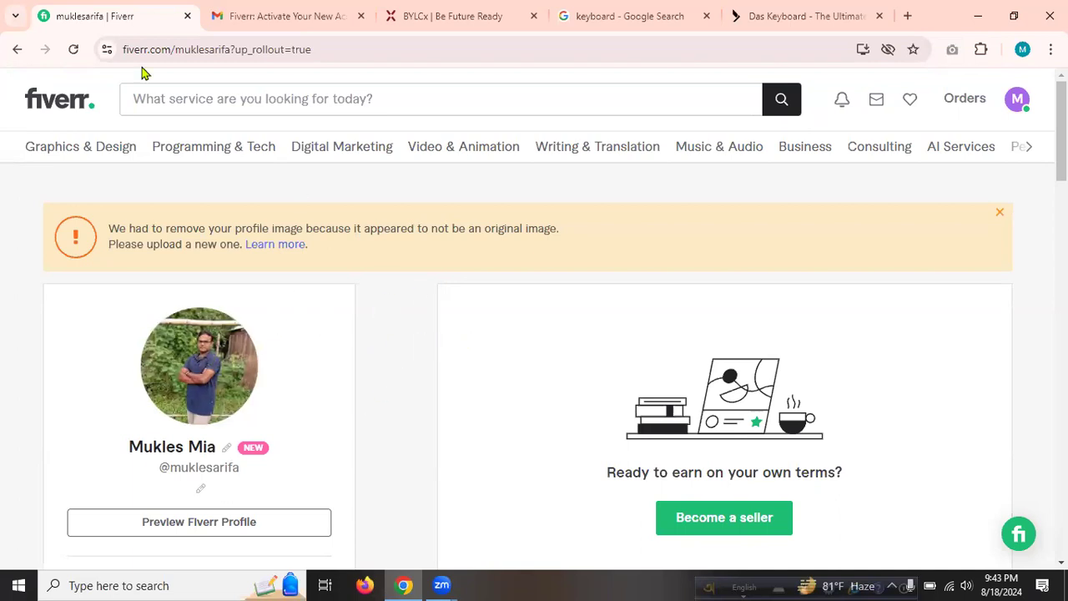
- Reload the profile to clear the image-removal warning, then close the Fiverr tab
left_click(74, 50)
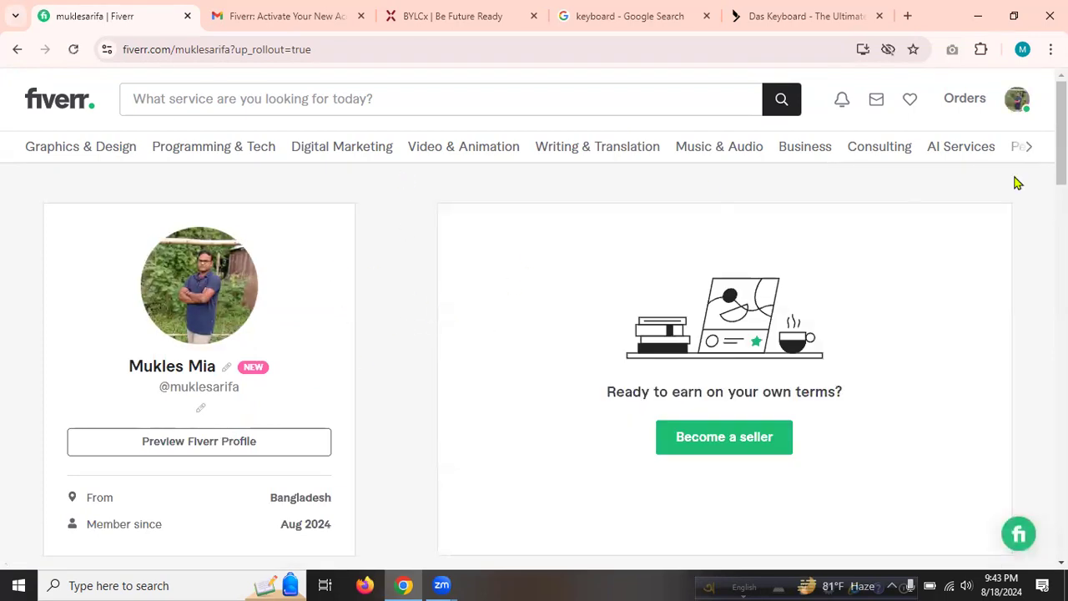
mouse_move(204, 275)
left_click(188, 16)
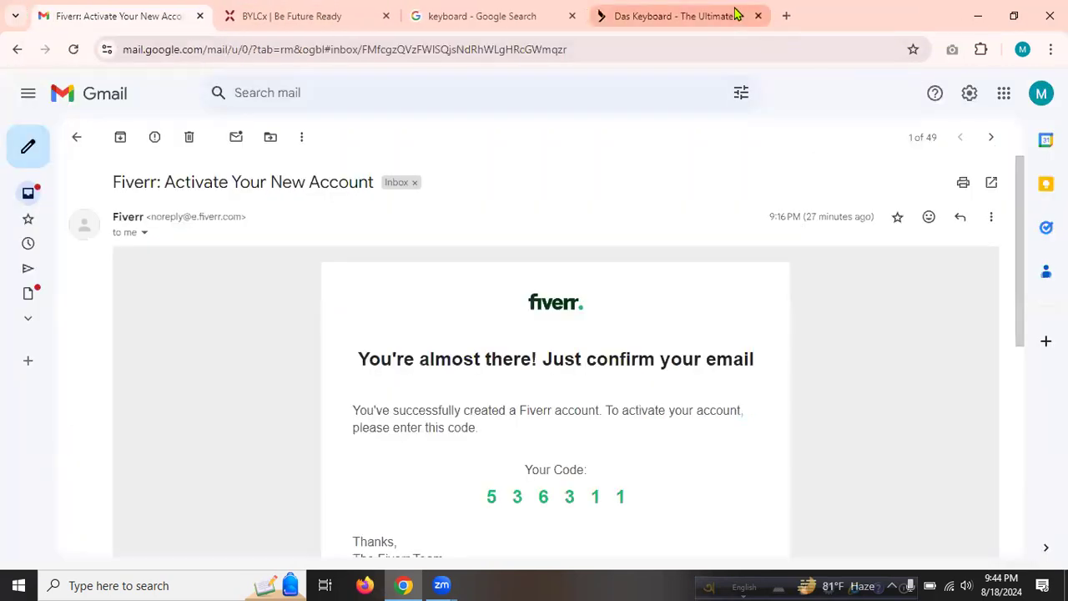
left_click(785, 16)
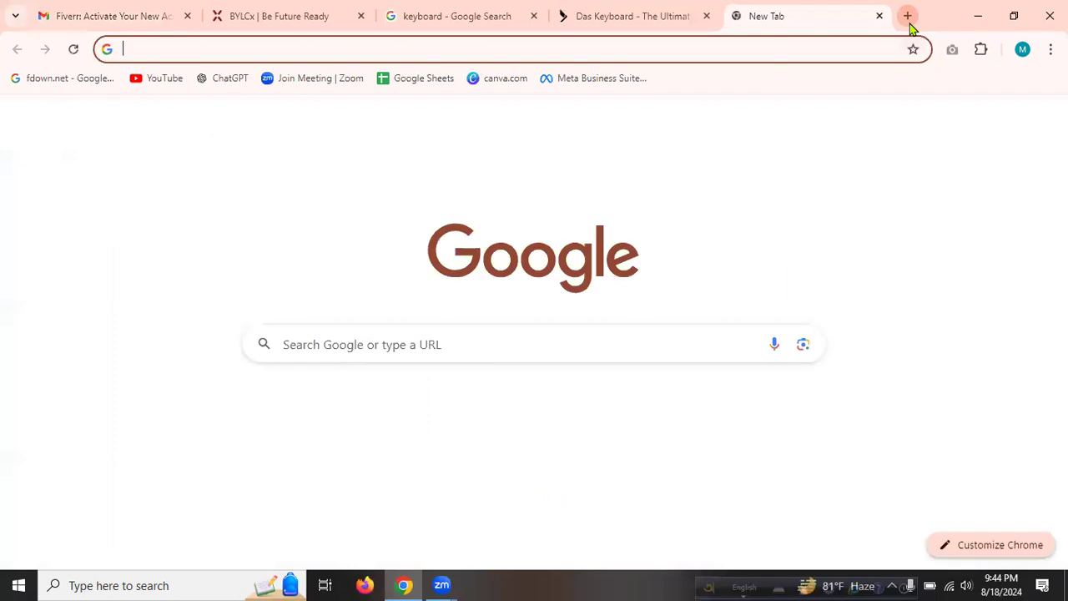
- Load fiverr.com in the new tab
left_click(324, 47)
type("f")
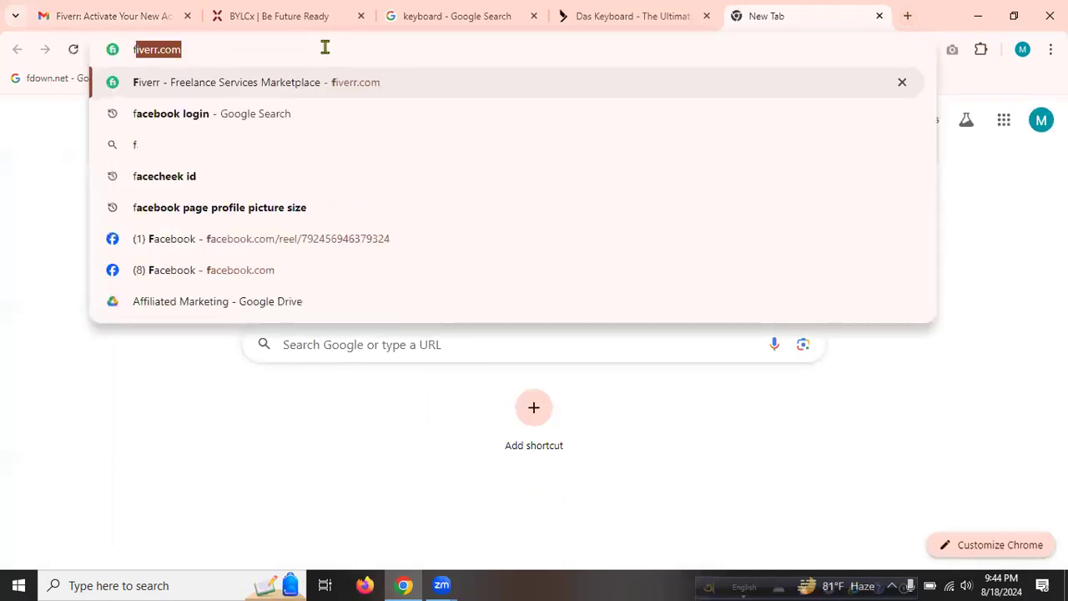
type("iverr.com")
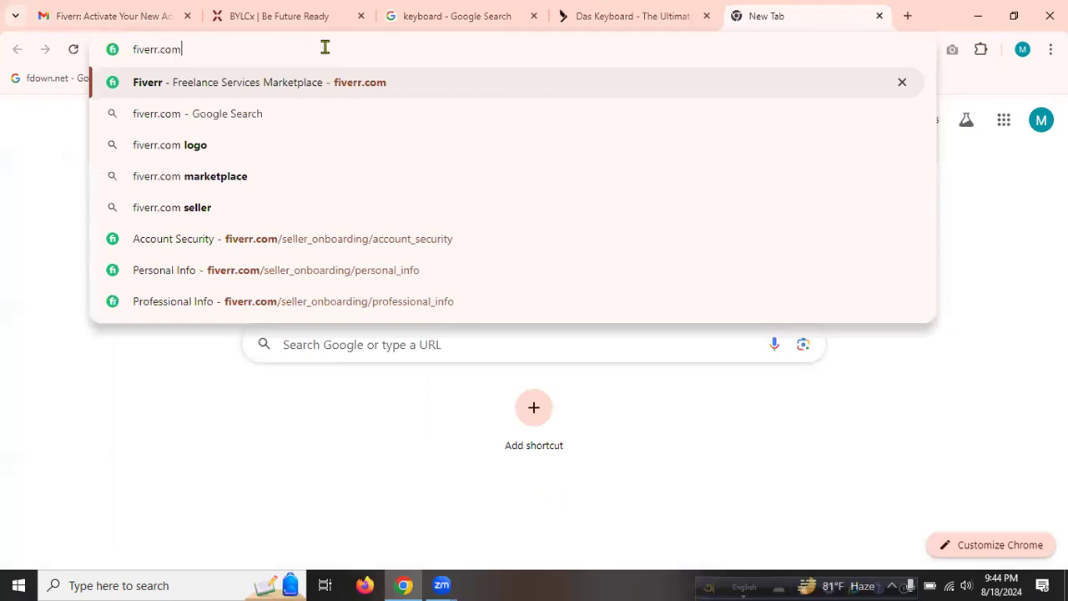
key("Return")
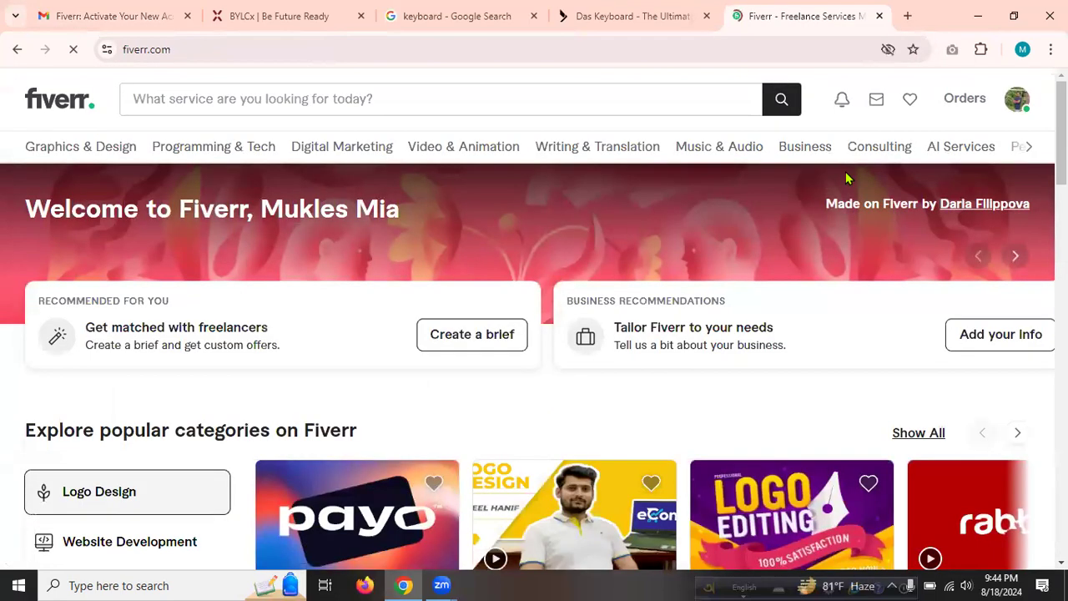
- Open the buyer profile and review its 67% checklist and 50% communication preferences
left_click(1017, 100)
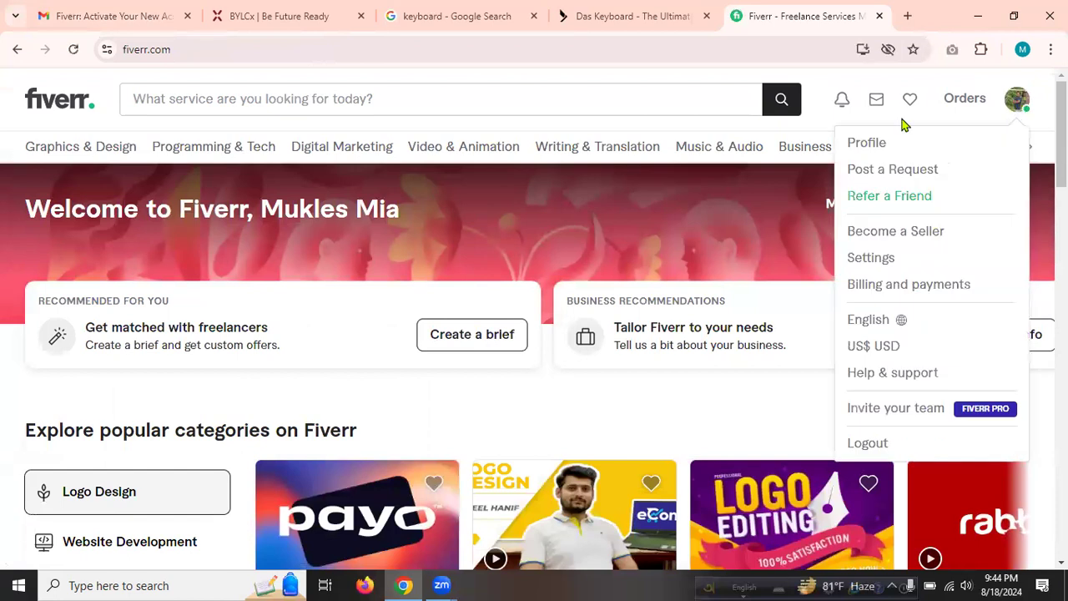
left_click(871, 148)
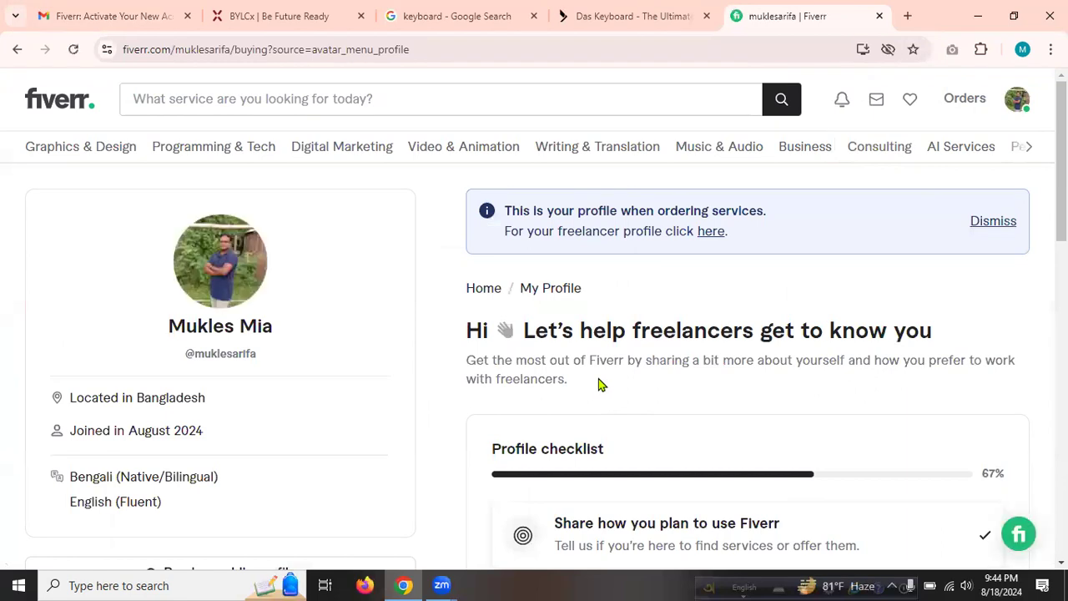
scroll(734, 464, "down", 1)
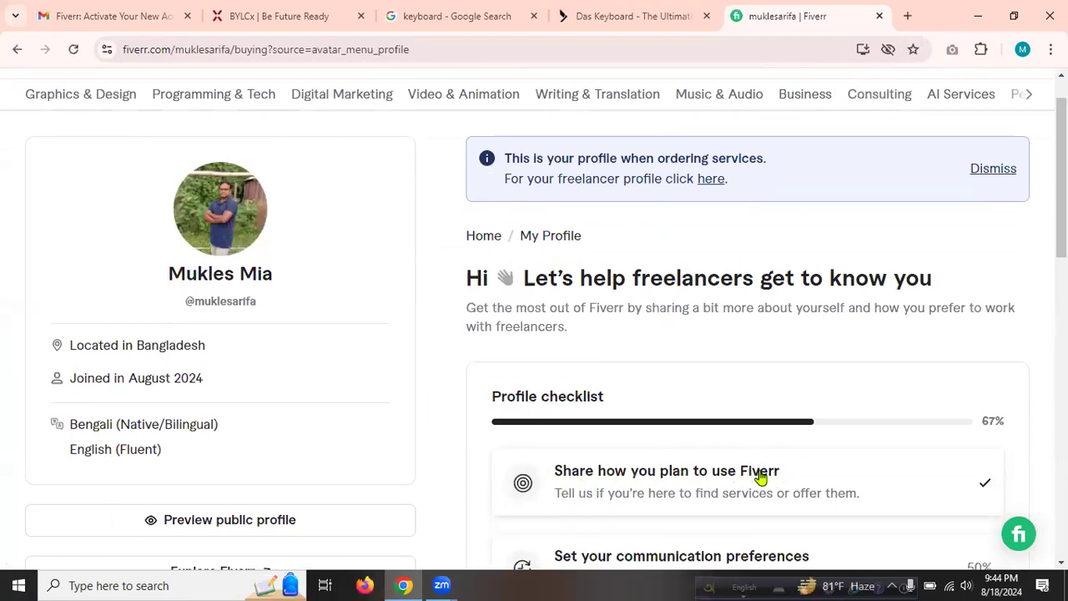
scroll(761, 476, "down", 1)
scroll(760, 476, "down", 1)
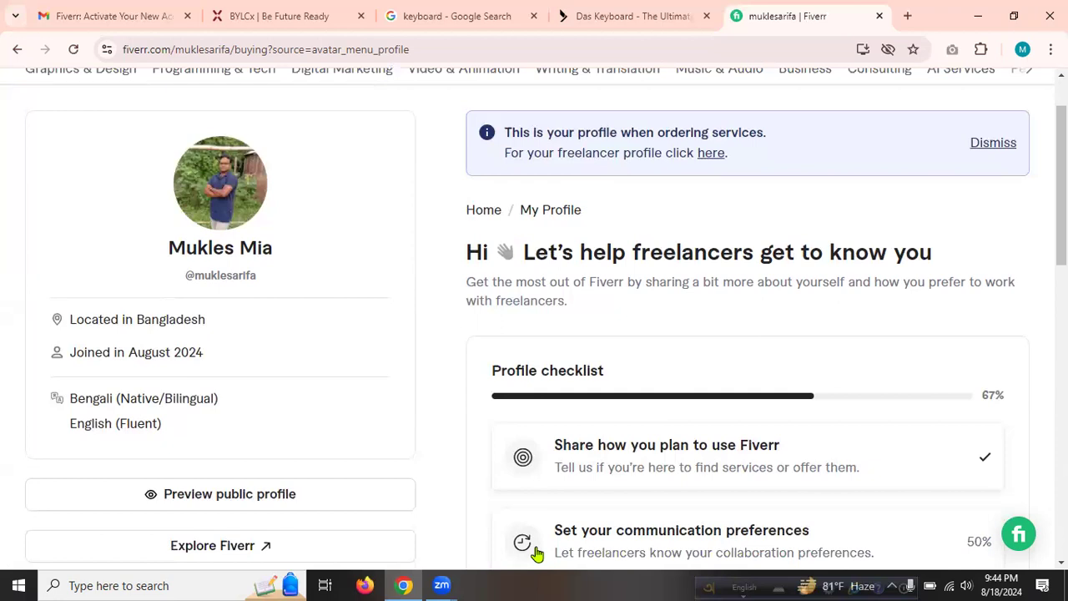
scroll(1032, 358, "down", 2)
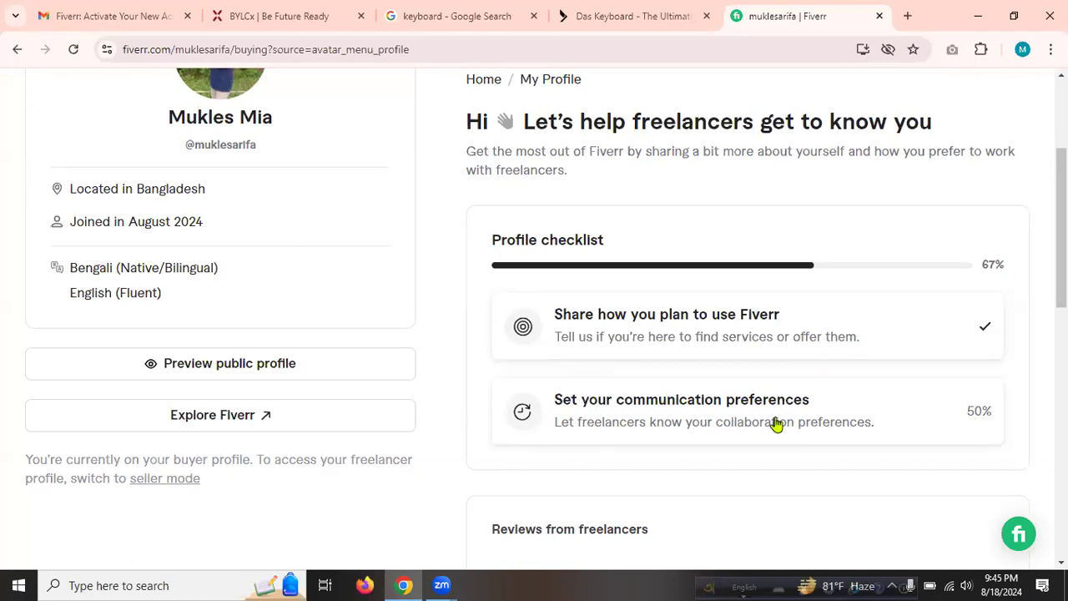
scroll(776, 424, "up", 3)
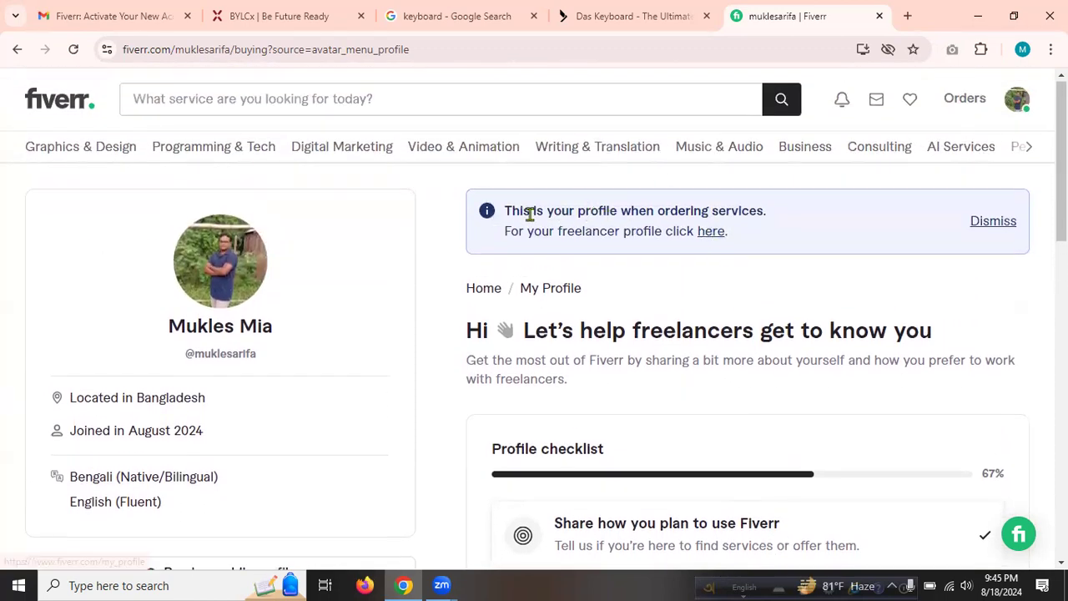
- Open the freelancer profile and start editing the one-line story under the username
left_click(712, 233)
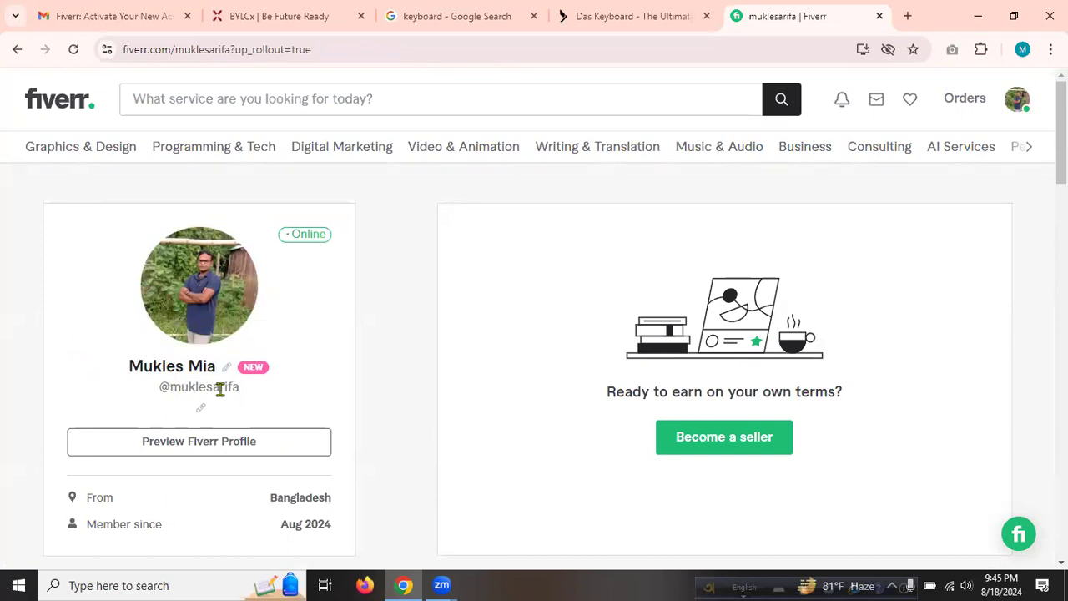
double_click(177, 386)
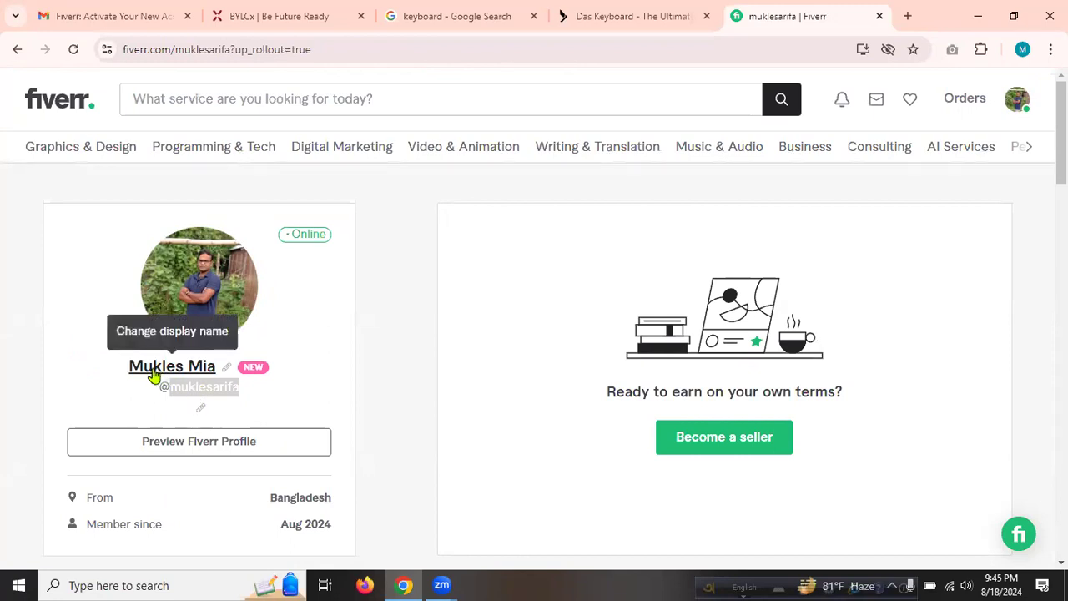
left_click(200, 408)
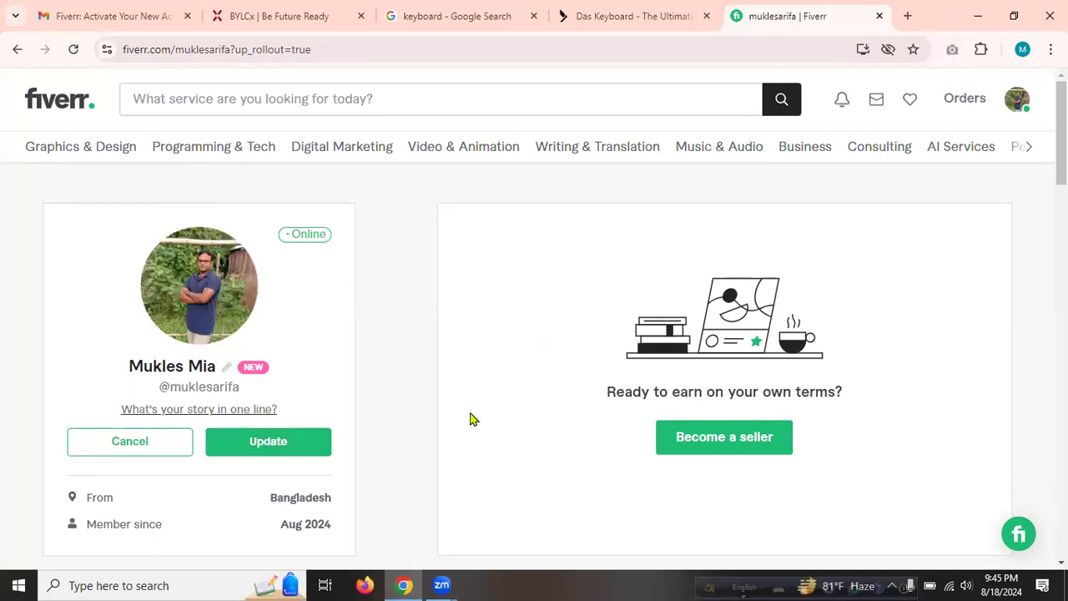
- Enter the tagline 'Digital Marketing, Lead Generation and SMM expert!' and try to save it
type("Dig")
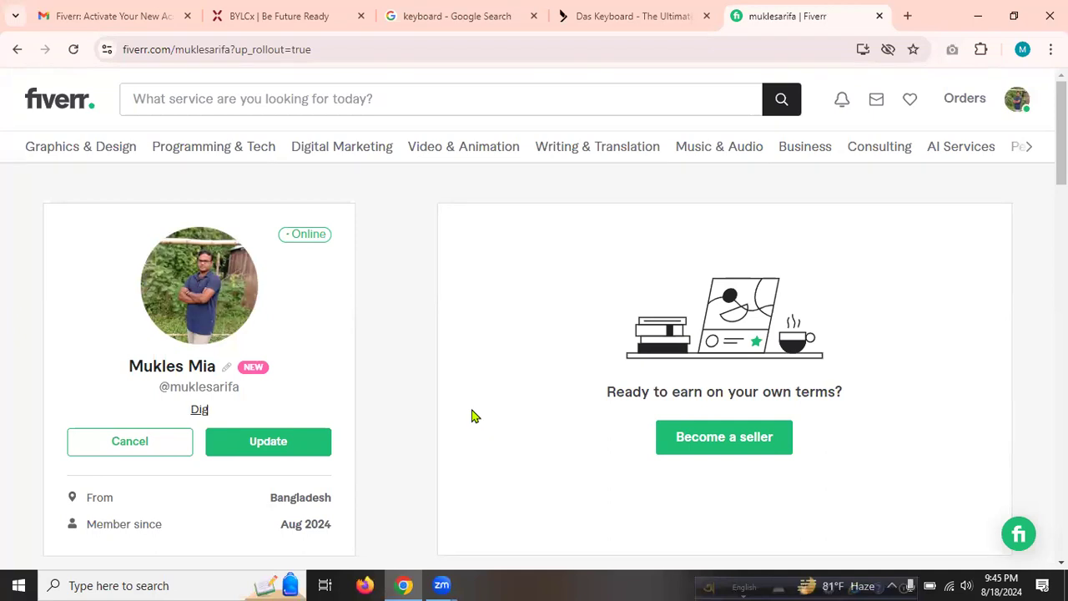
type("ita")
key("BackSpace")
type("l Market")
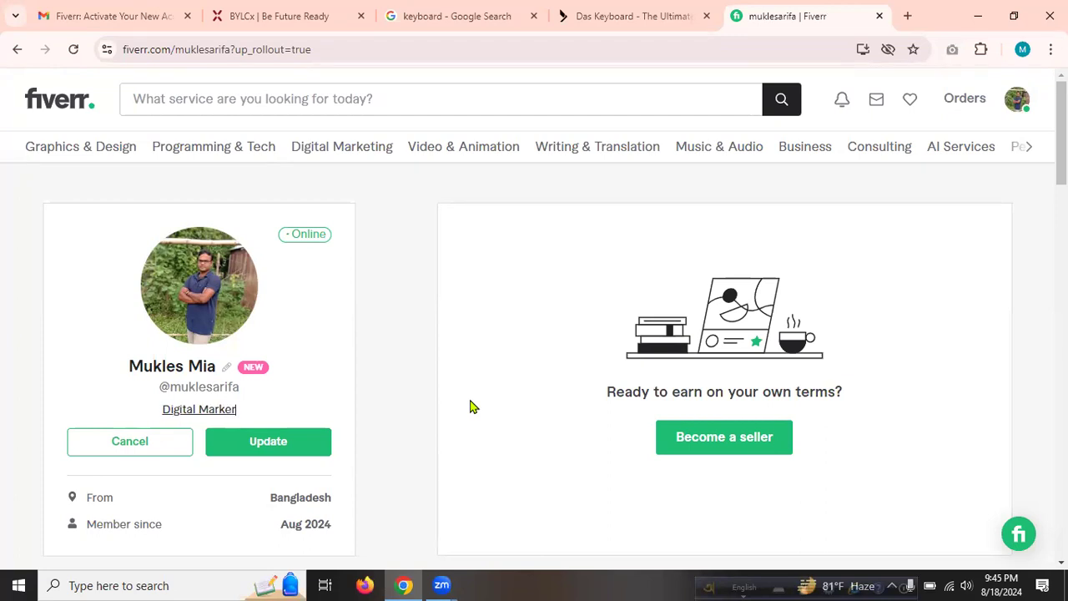
type("ing, ")
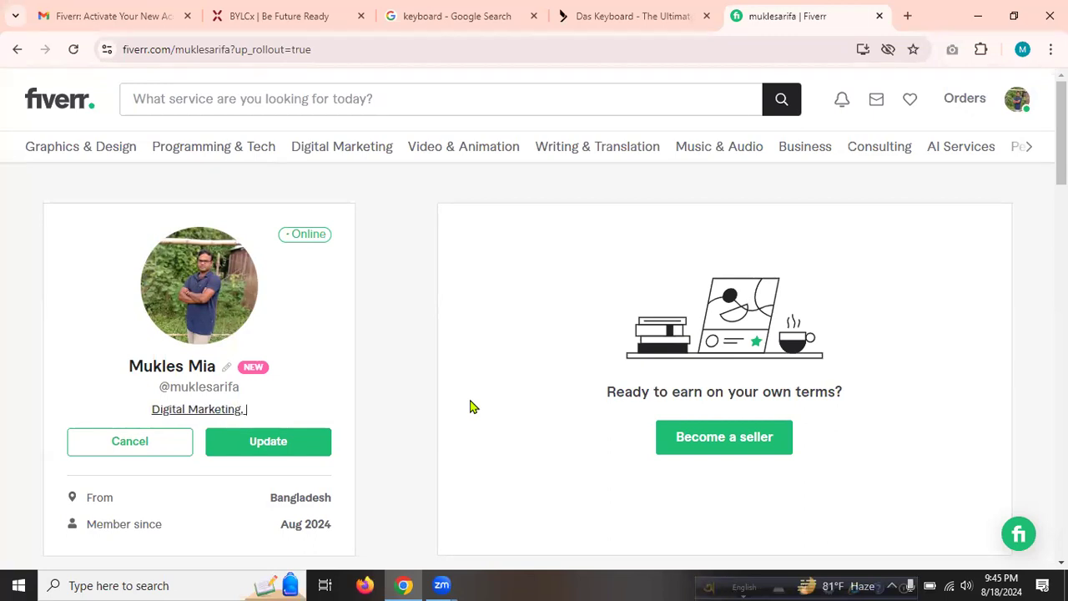
type("LEad ")
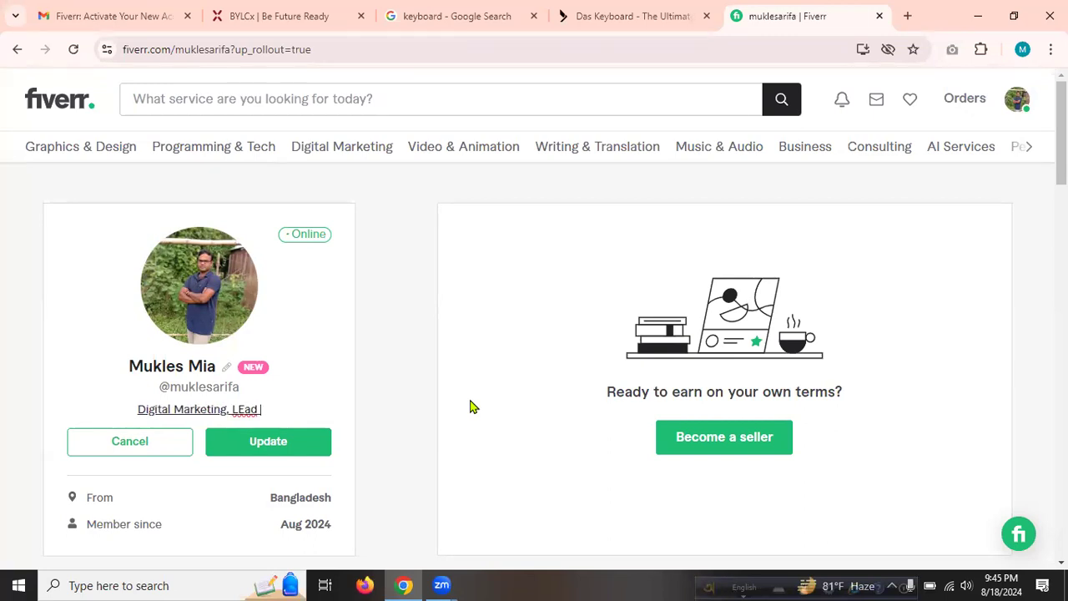
type("Generation")
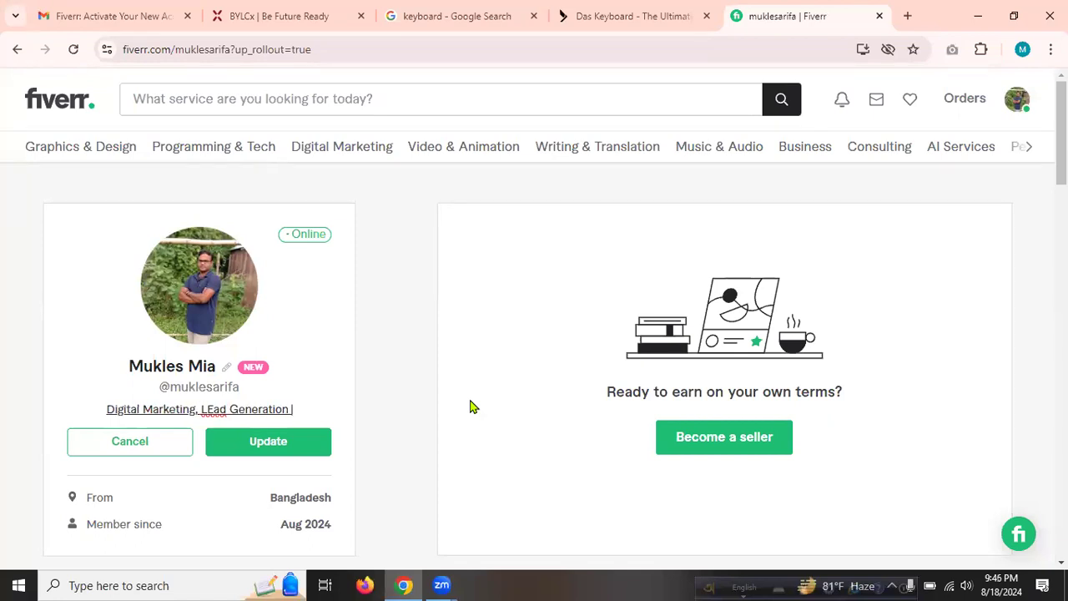
type(" and")
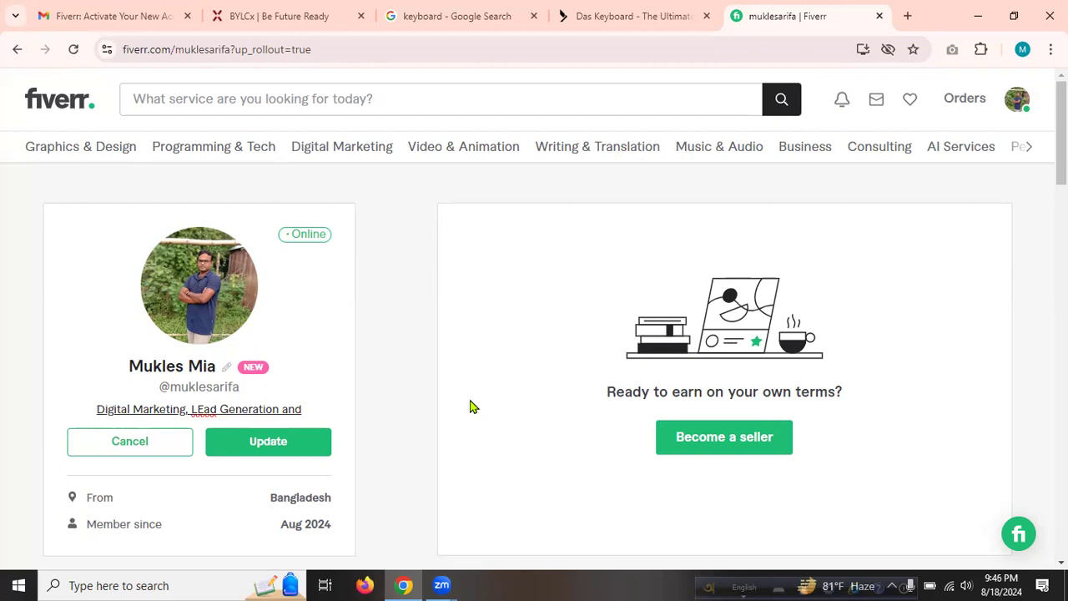
left_click(202, 408)
key("BackSpace")
type("e")
left_click(308, 407)
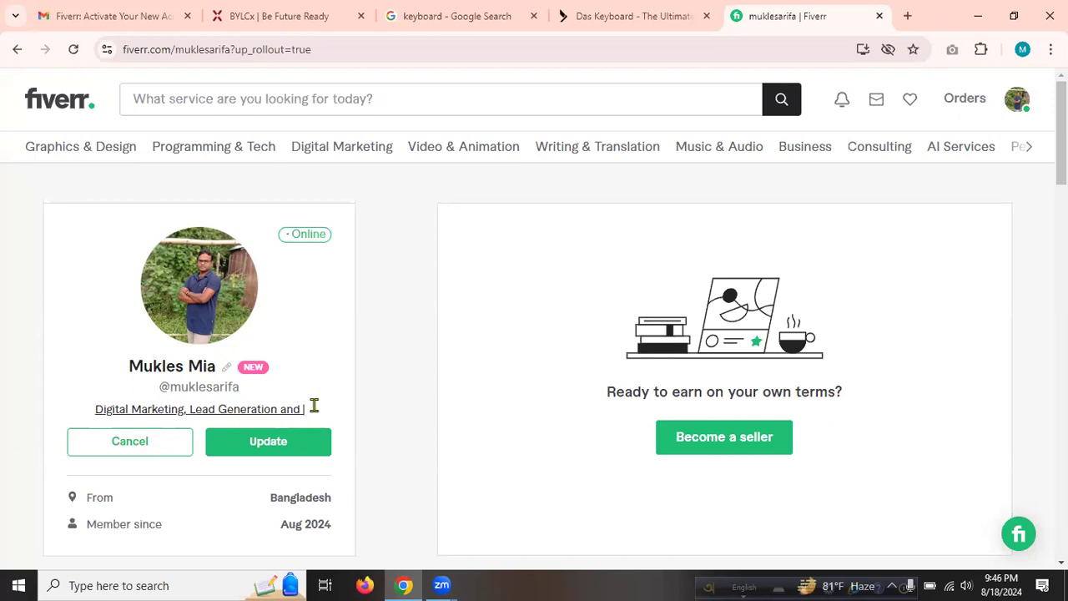
type("SMM")
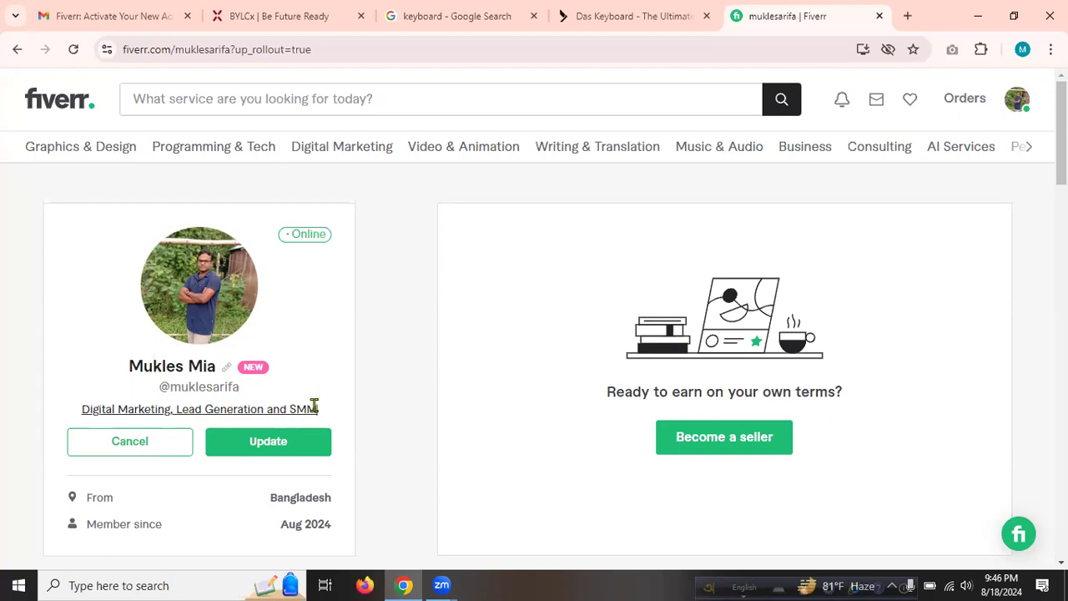
type(" ex")
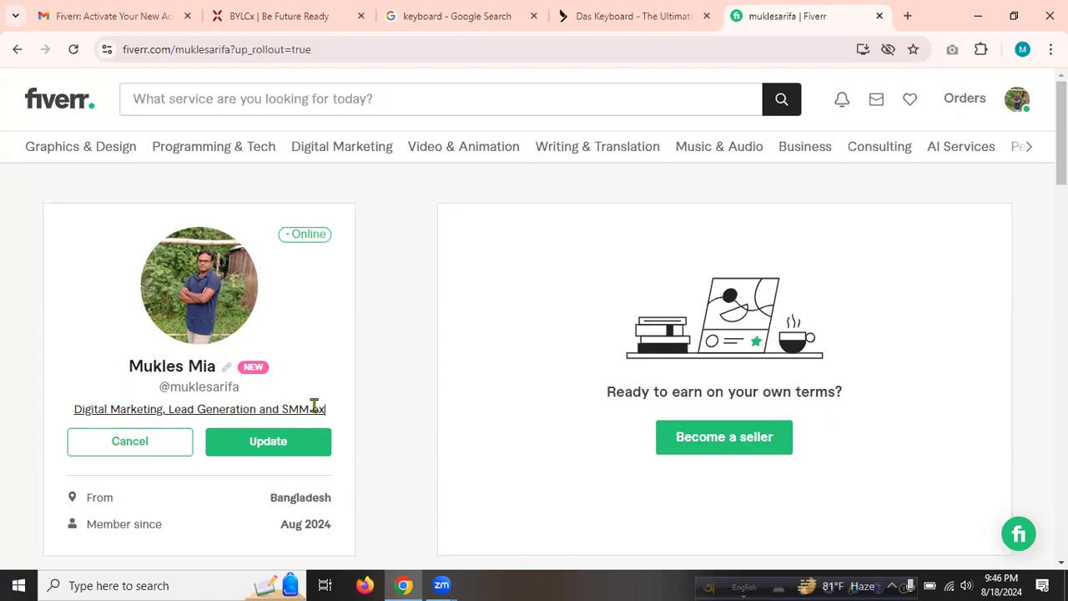
type("pert!")
left_click(302, 444)
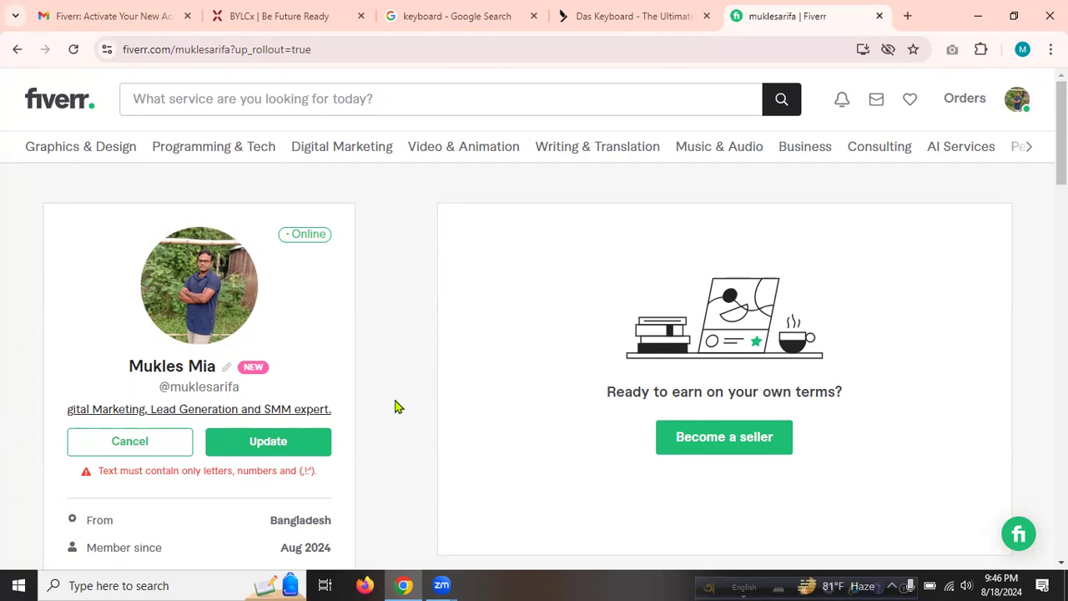
- Remove the comma and the trailing punctuation from the tagline, then save it
key("BackSpace")
left_click(268, 445)
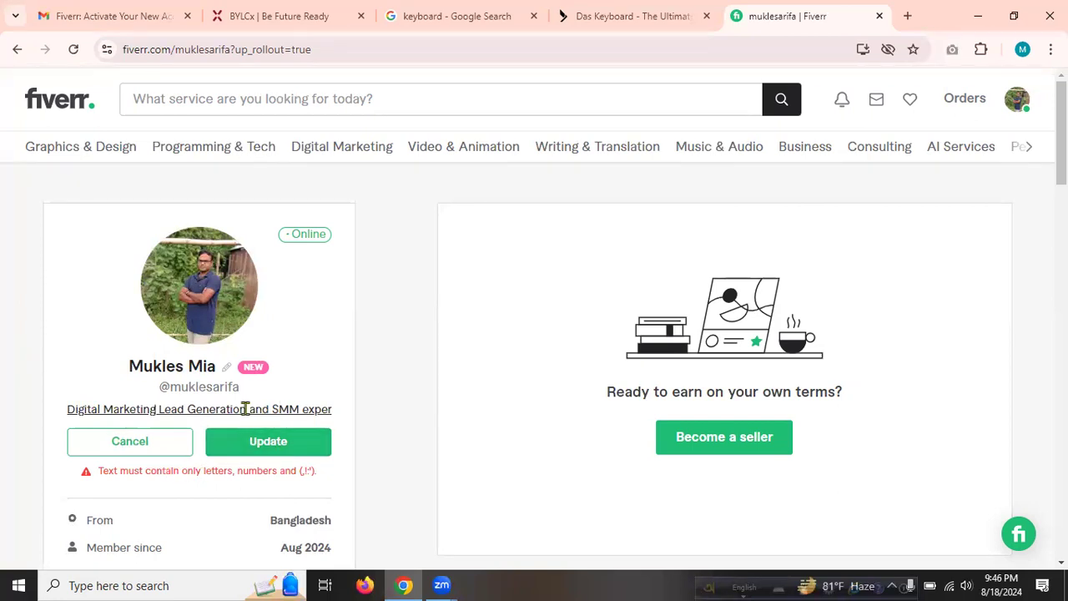
left_click(278, 408)
key("End")
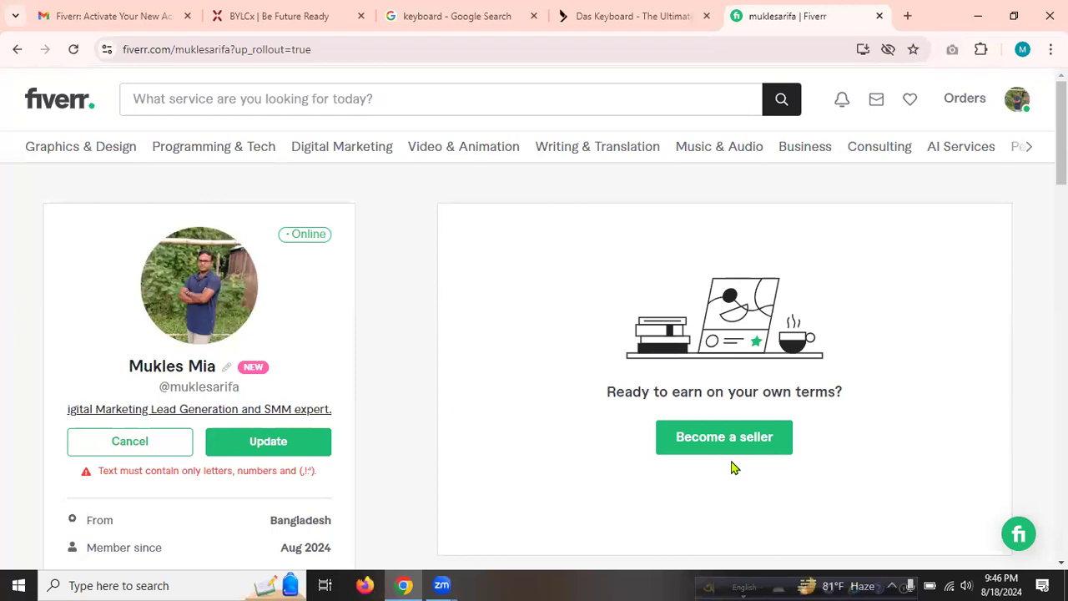
key("BackSpace")
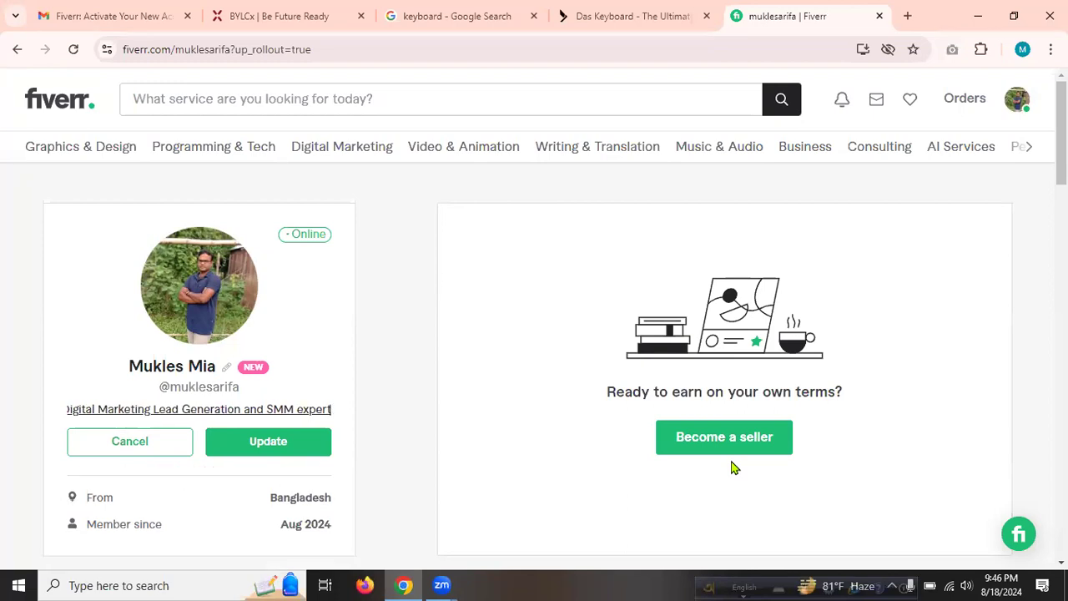
left_click(289, 451)
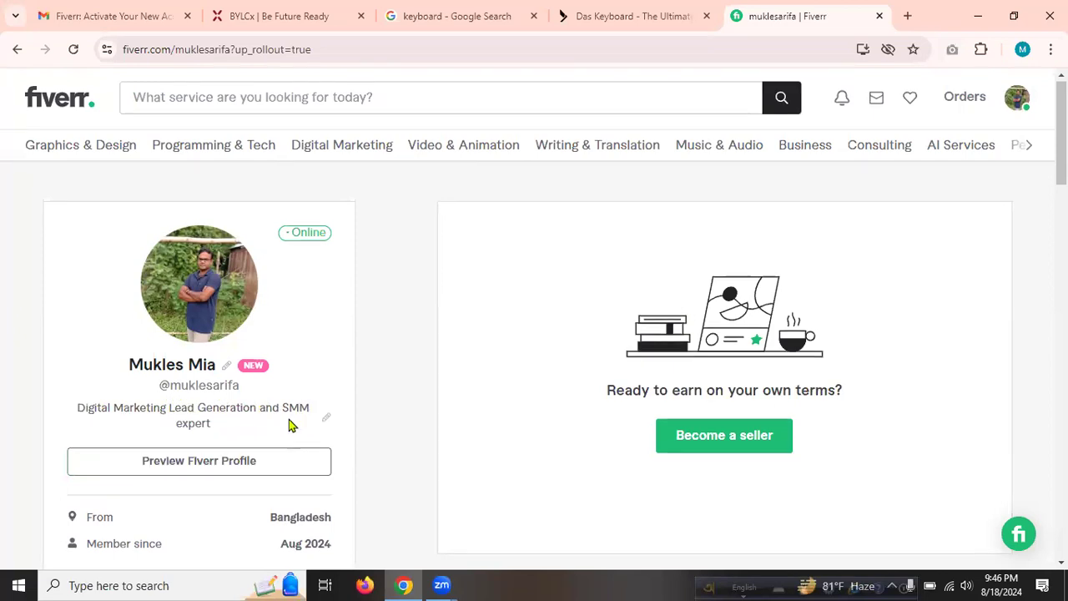
scroll(291, 425, "down", 2)
scroll(407, 415, "down", 4)
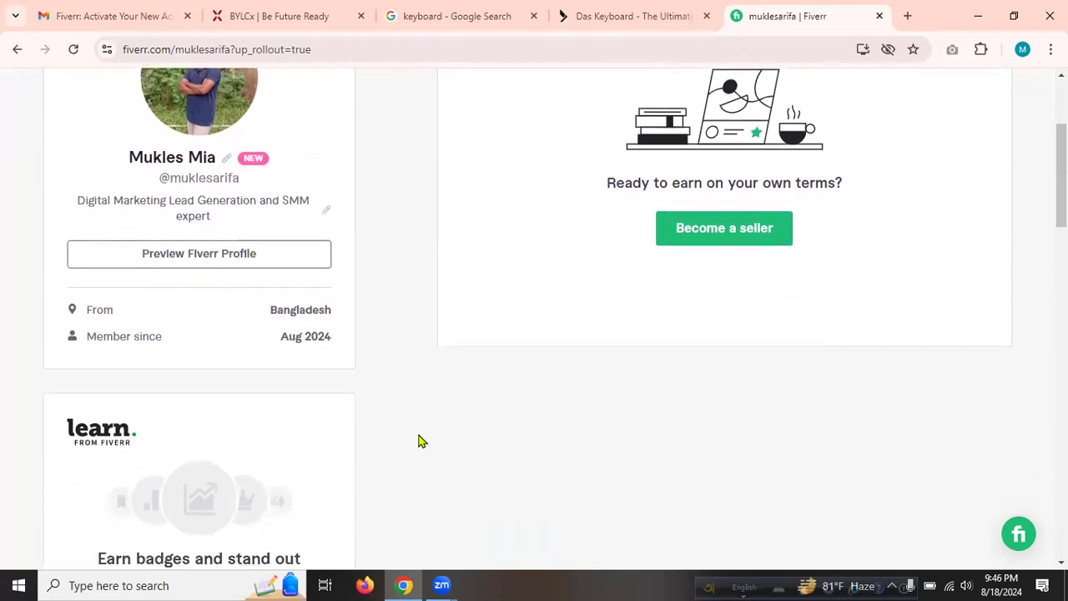
scroll(403, 447, "down", 1)
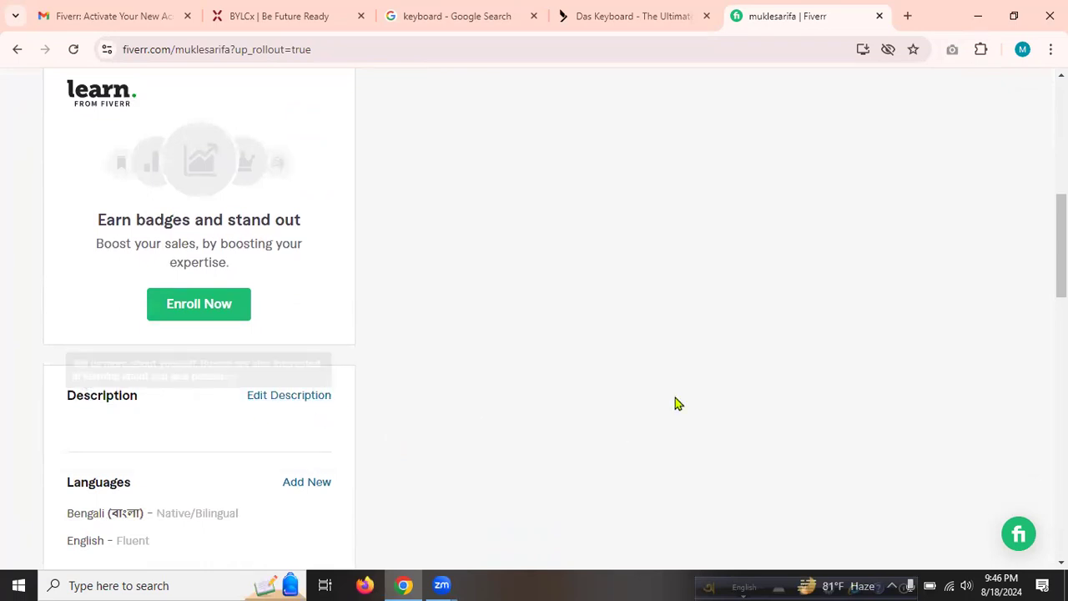
scroll(330, 491, "down", 2)
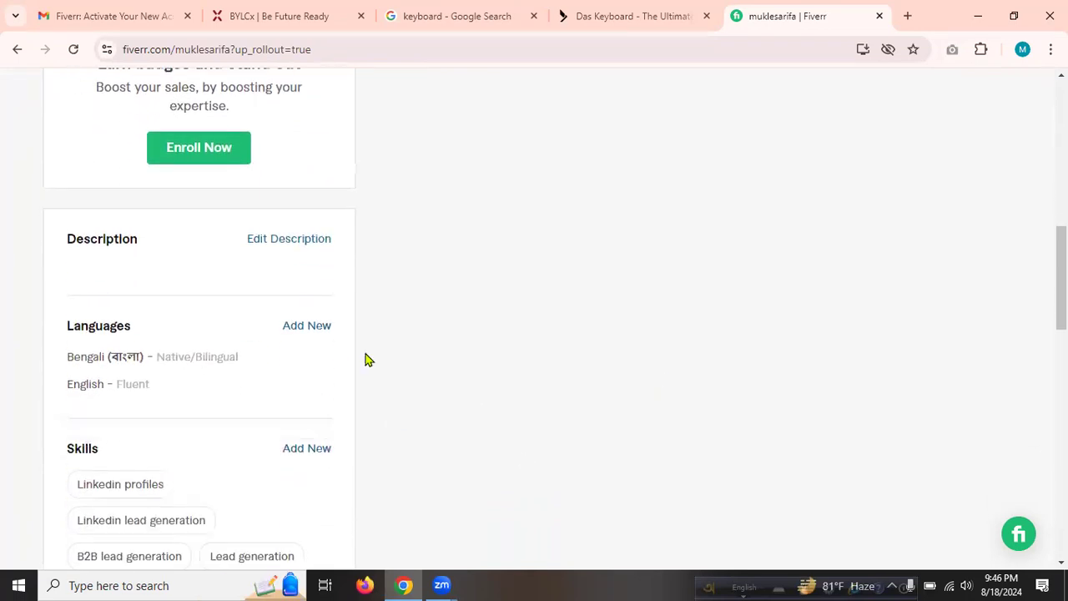
scroll(76, 488, "down", 1)
scroll(176, 507, "down", 2)
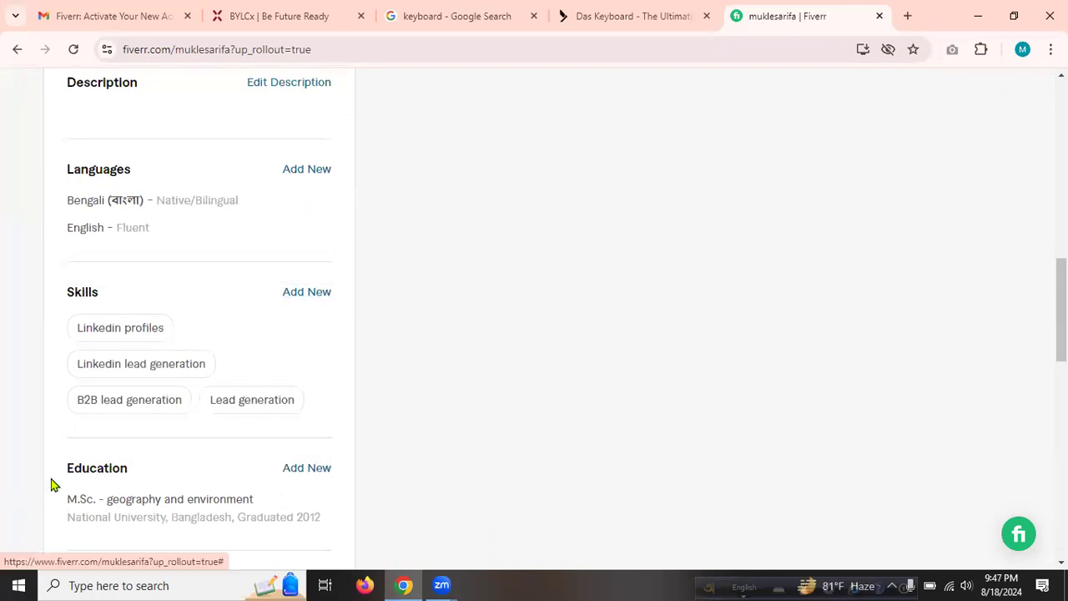
scroll(203, 488, "down", 1)
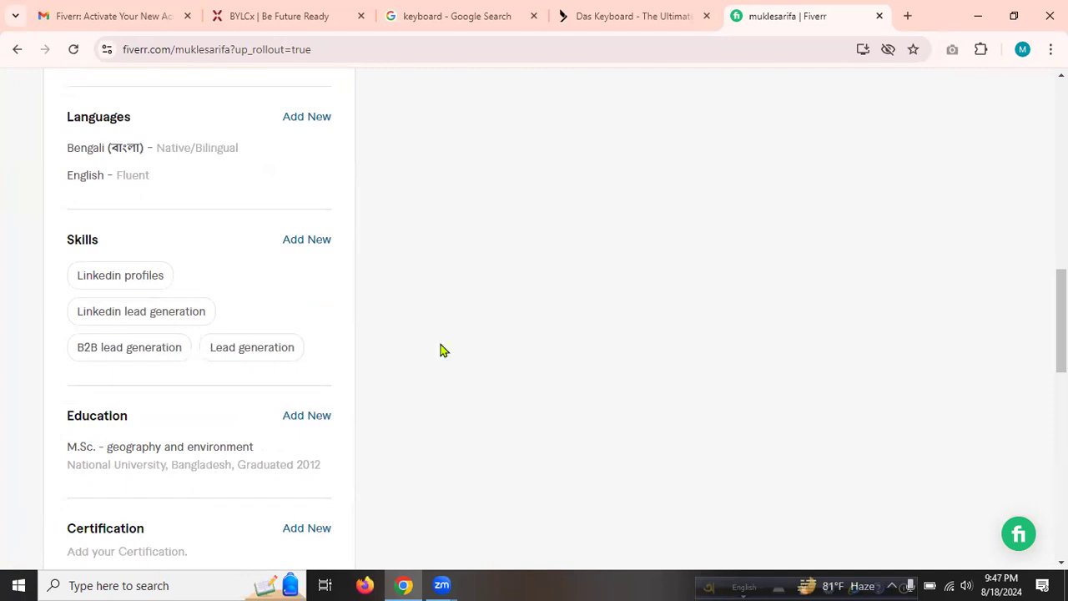
scroll(444, 351, "up", 1)
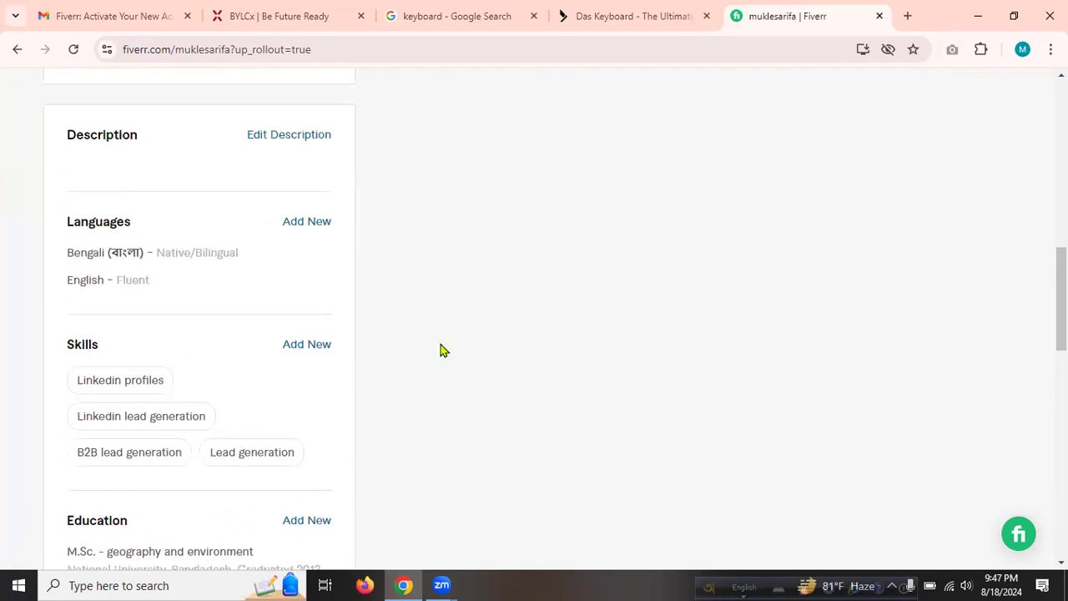
scroll(444, 350, "up", 5)
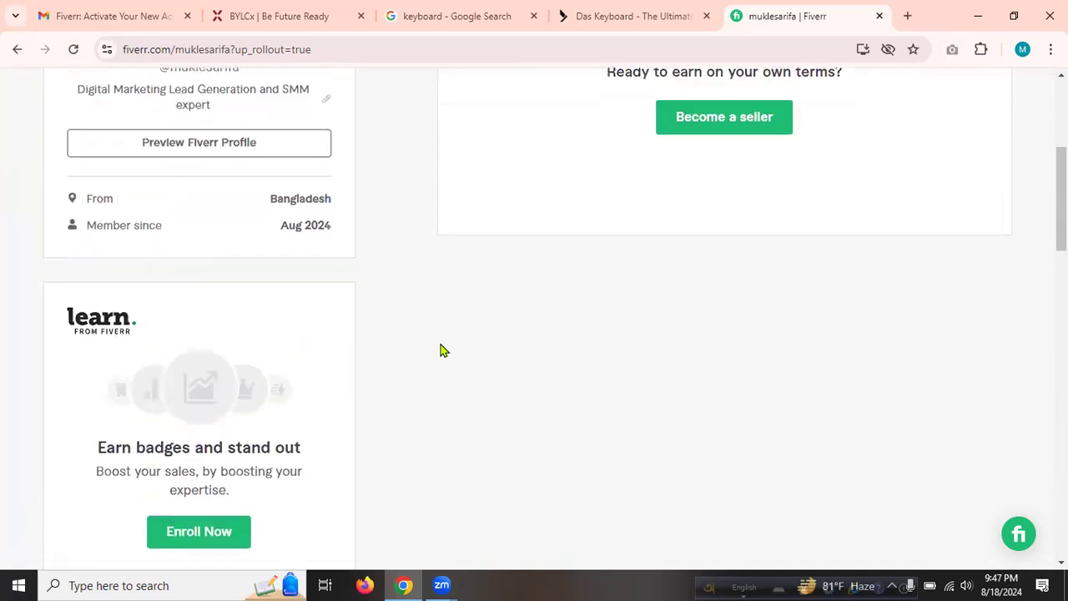
scroll(444, 351, "up", 4)
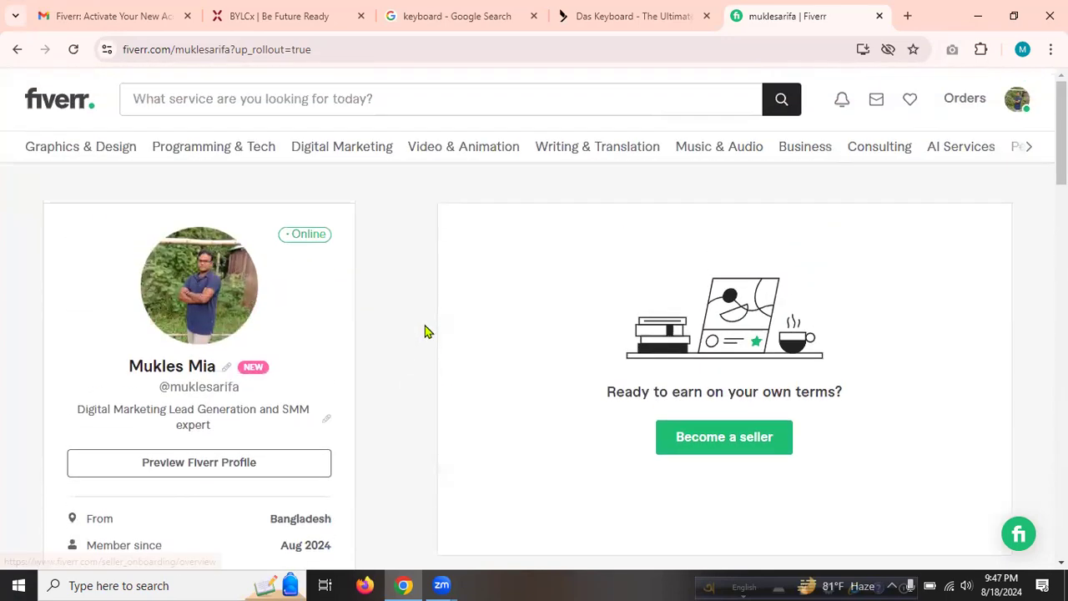
- Go to Settings from the avatar menu and fill in the account holder's full name
left_click(1011, 103)
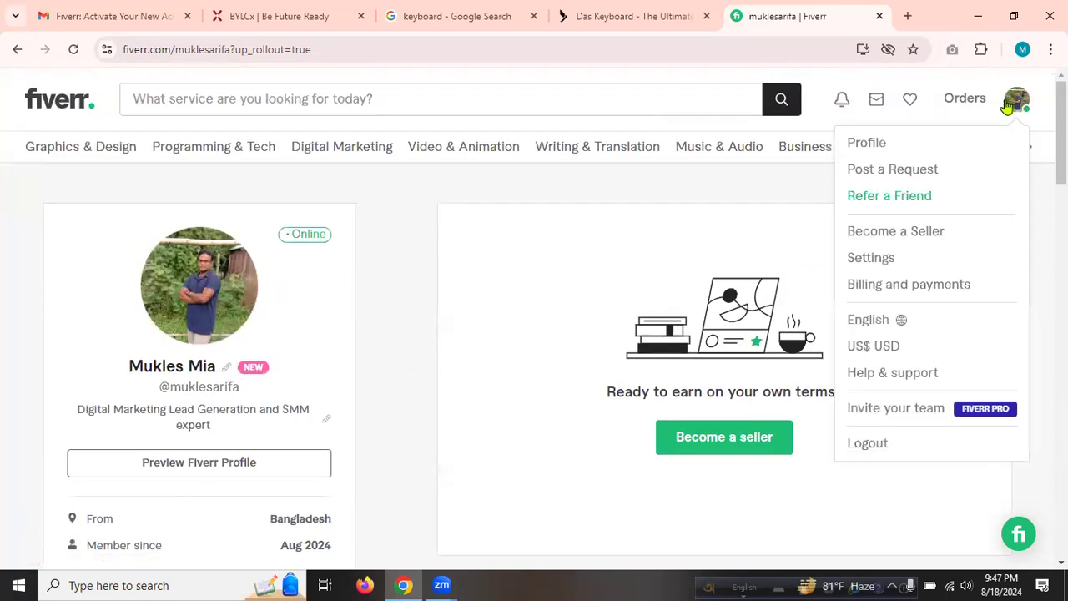
left_click(867, 260)
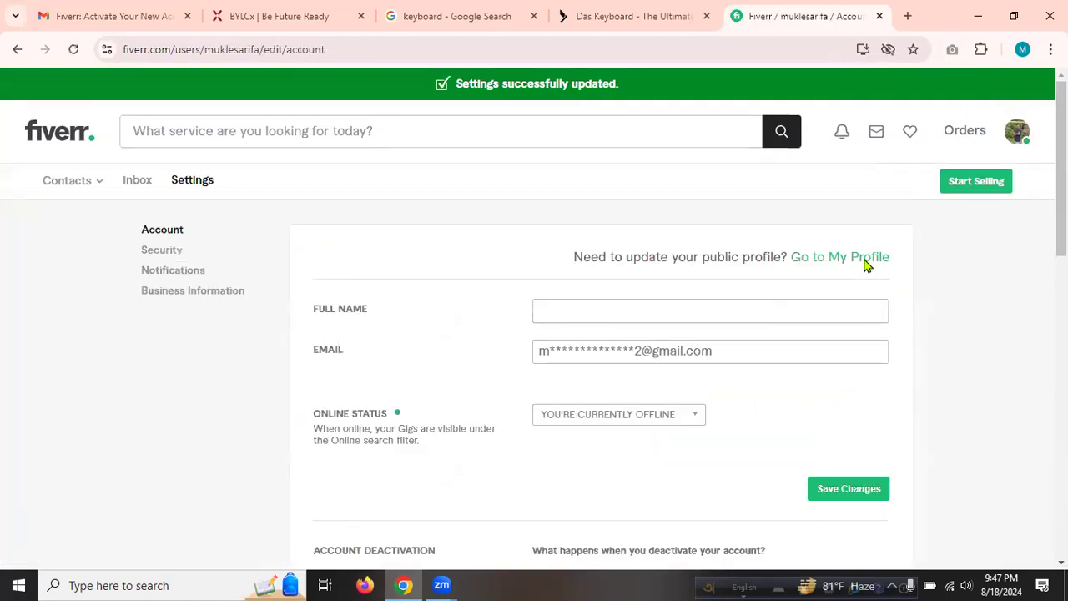
left_click(613, 311)
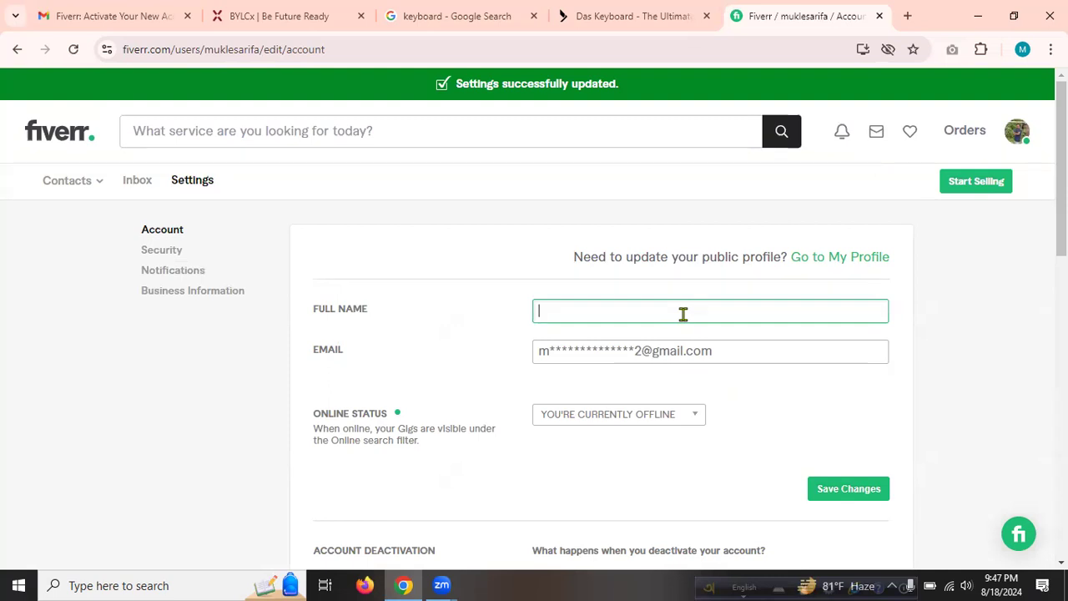
type("Md.")
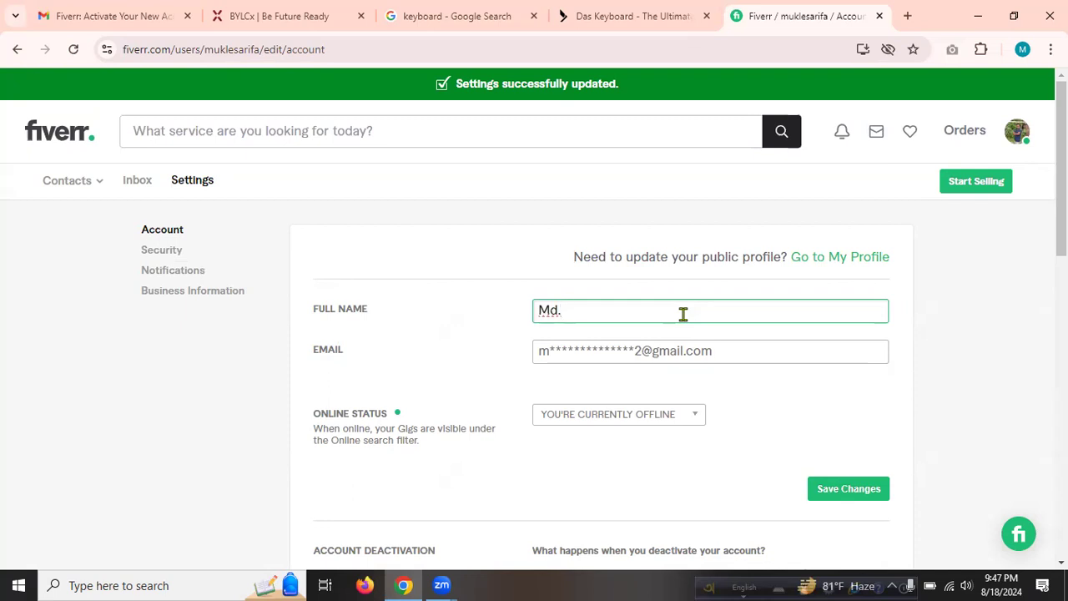
type("kles Mia")
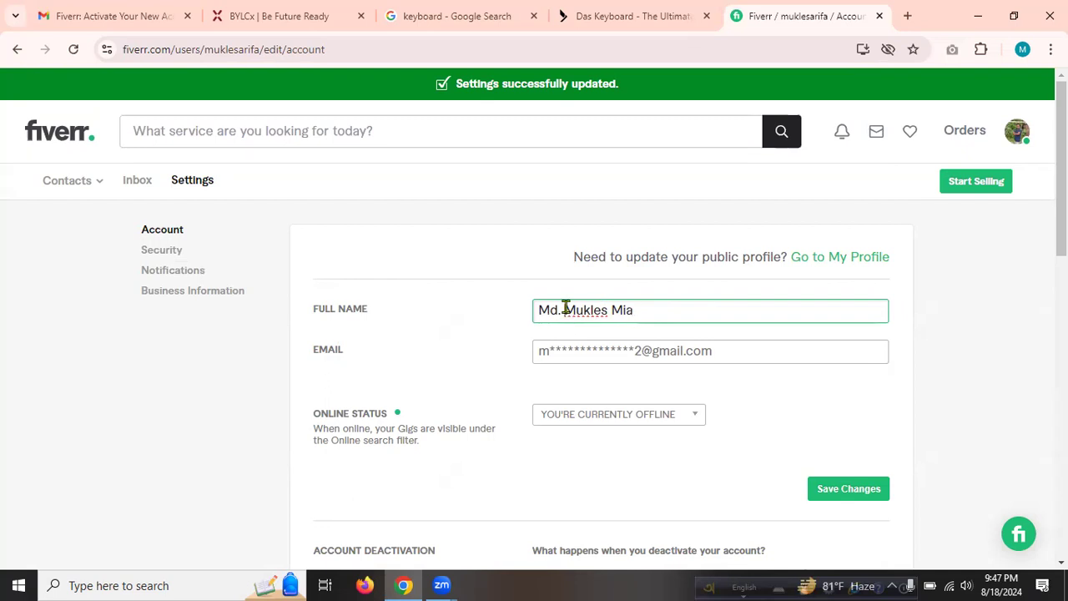
key("BackSpace")
key("BackSpace")
key("BackSpace")
key("BackSpace")
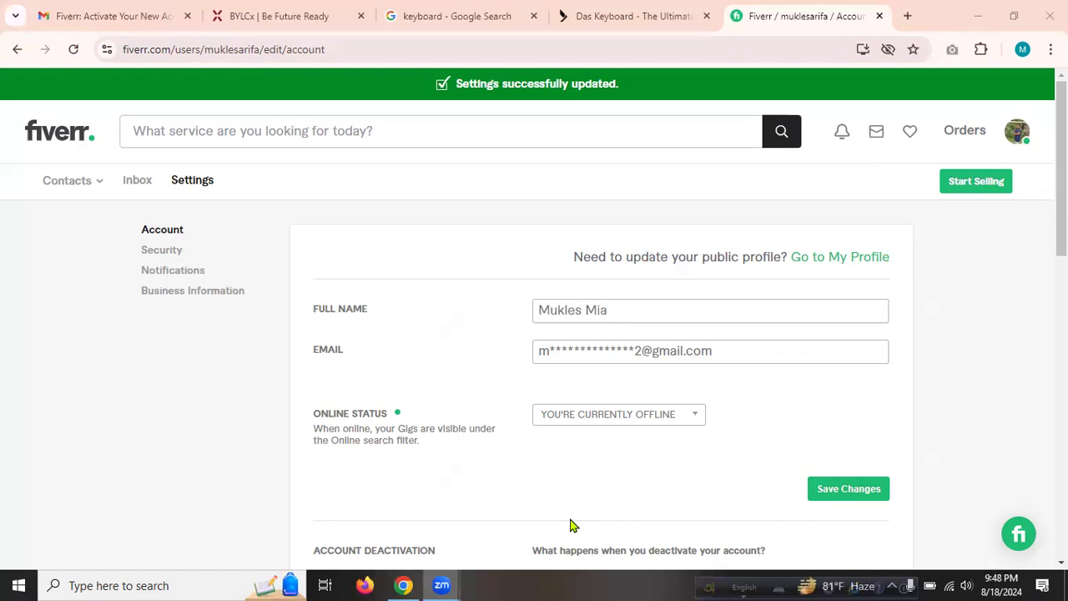
- Set Online Status to GO ONLINE and save the account settings changes
left_click(410, 579)
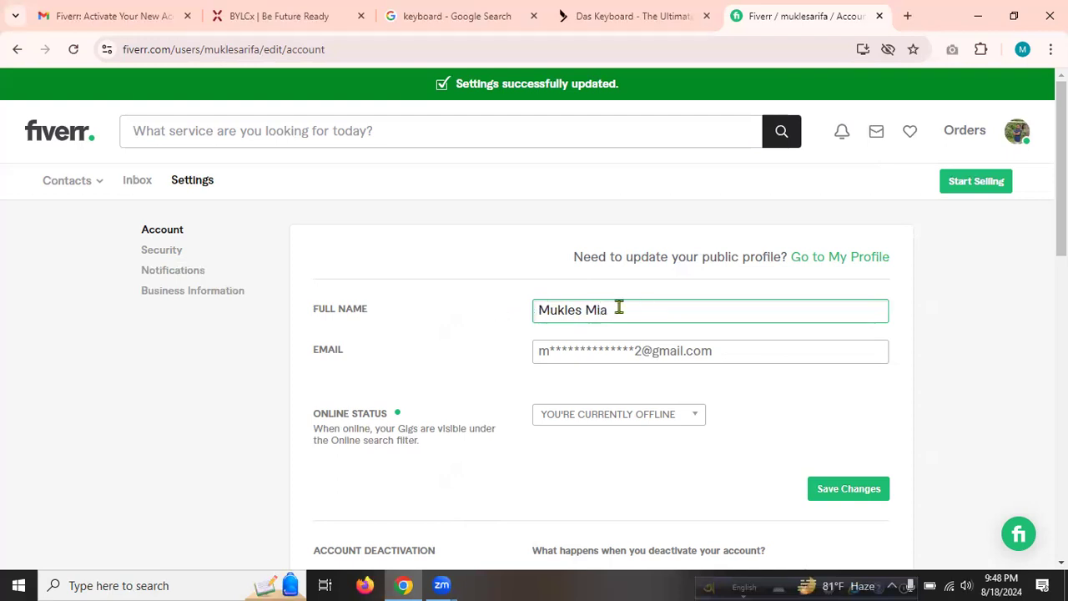
left_click(804, 402)
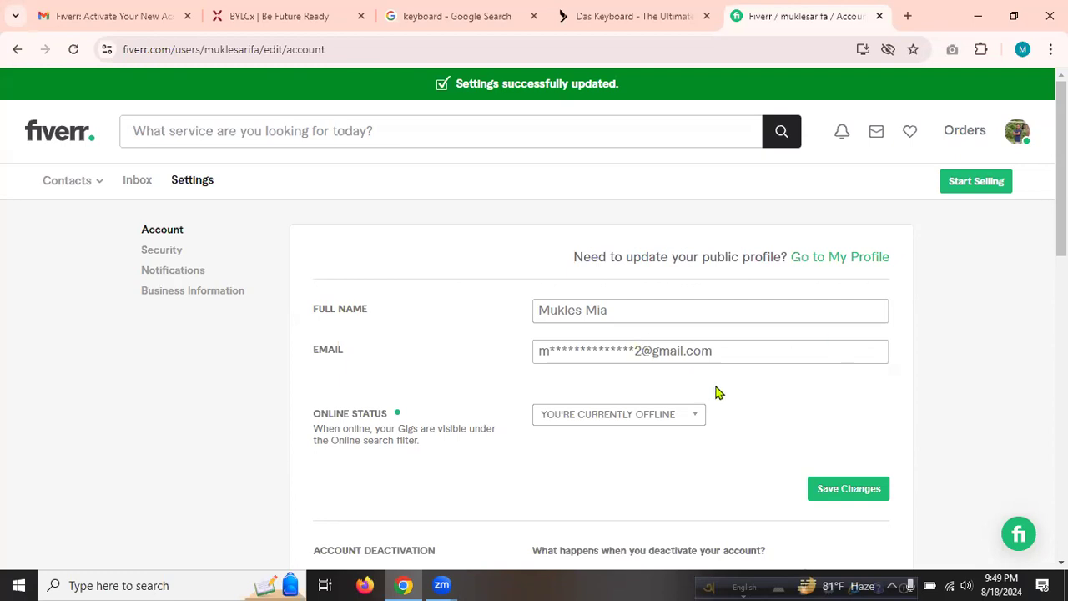
left_click(555, 417)
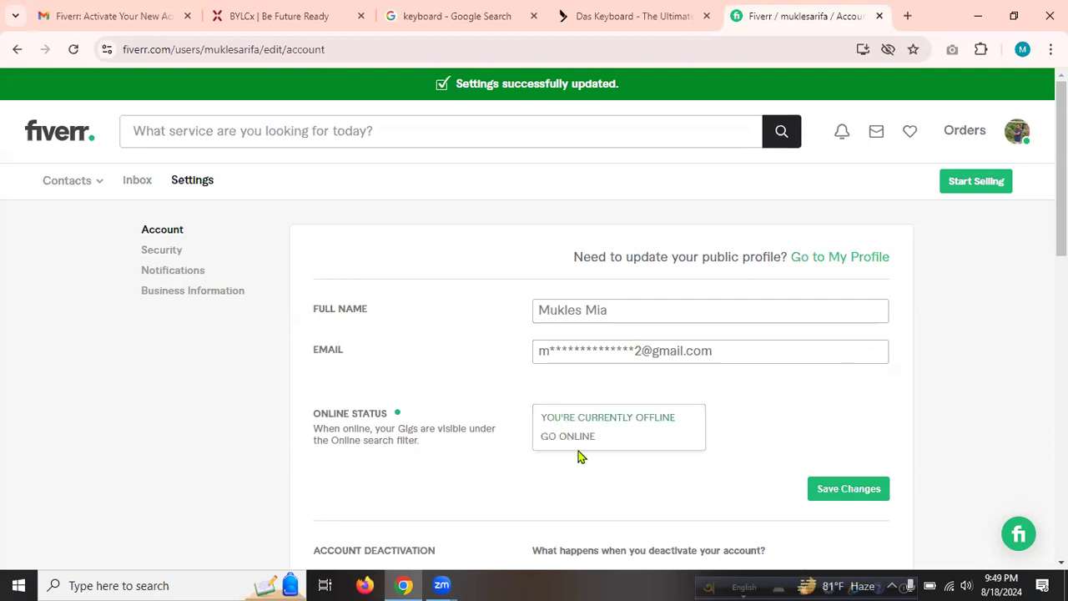
left_click(565, 435)
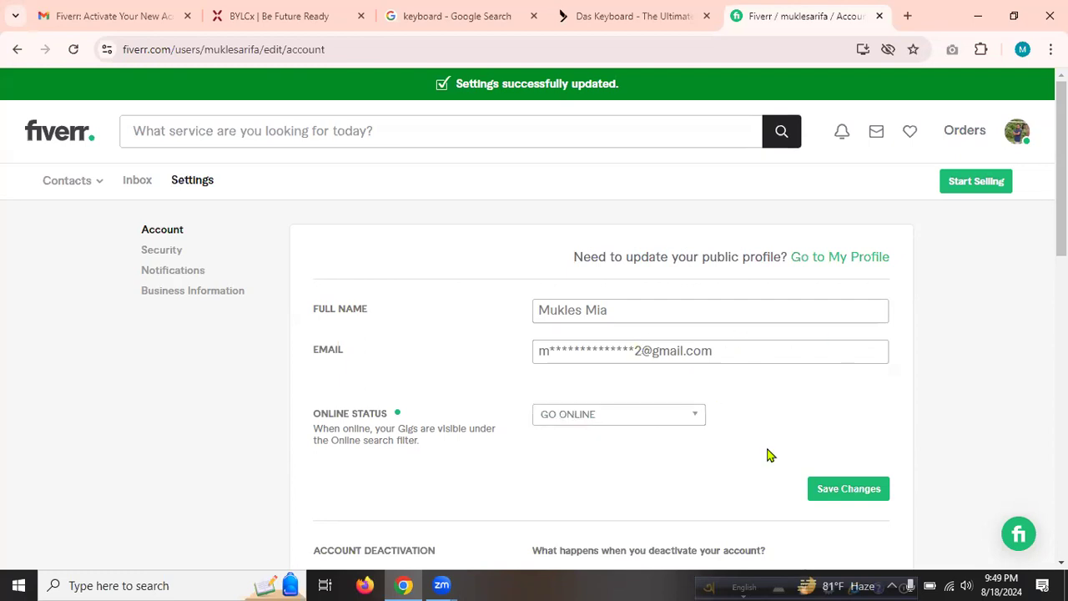
left_click(835, 491)
scroll(498, 542, "down", 1)
scroll(546, 417, "down", 1)
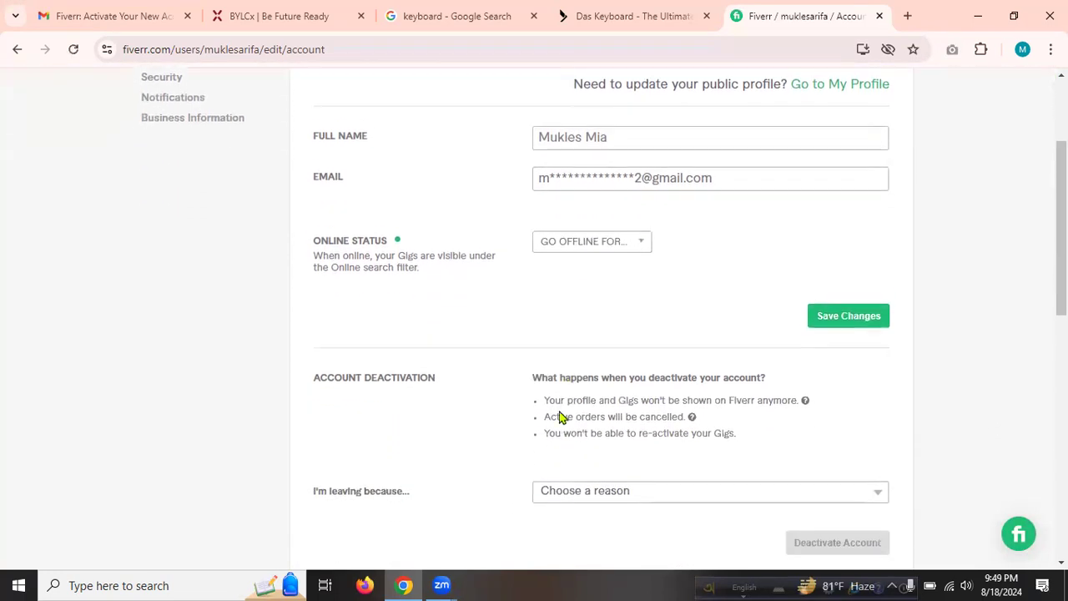
scroll(515, 338, "up", 2)
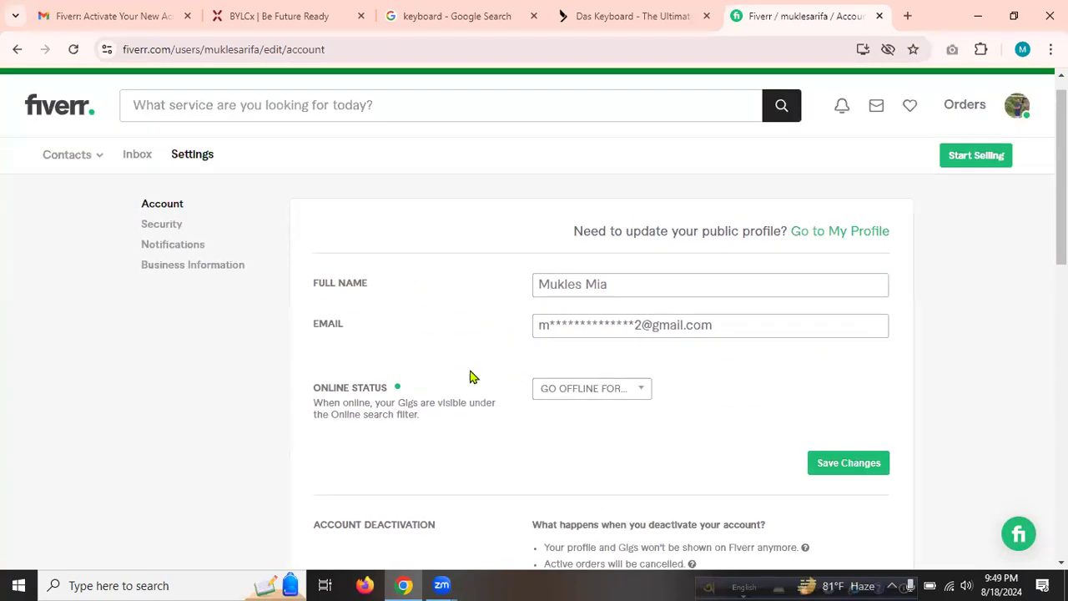
- Turn on Two Factor Authentication in Security settings, then return to Account settings
left_click(151, 228)
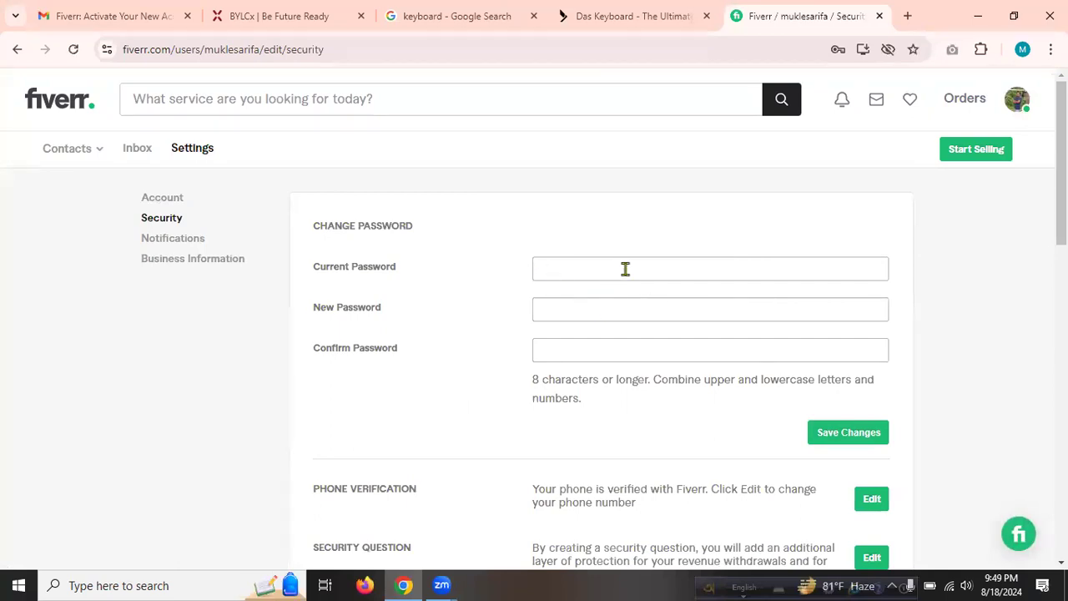
scroll(639, 377, "down", 2)
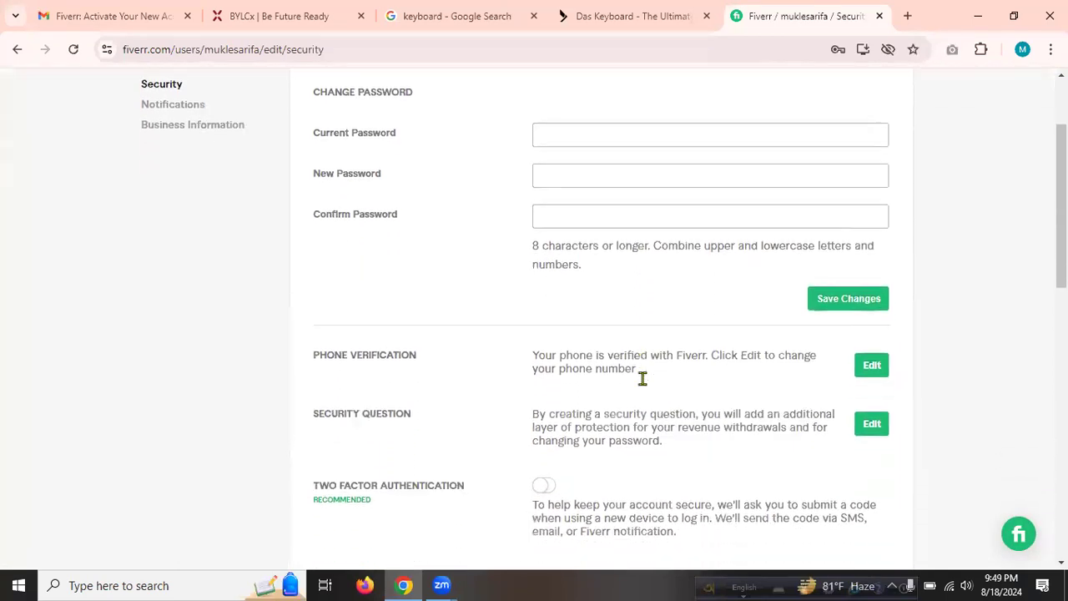
left_click(543, 463)
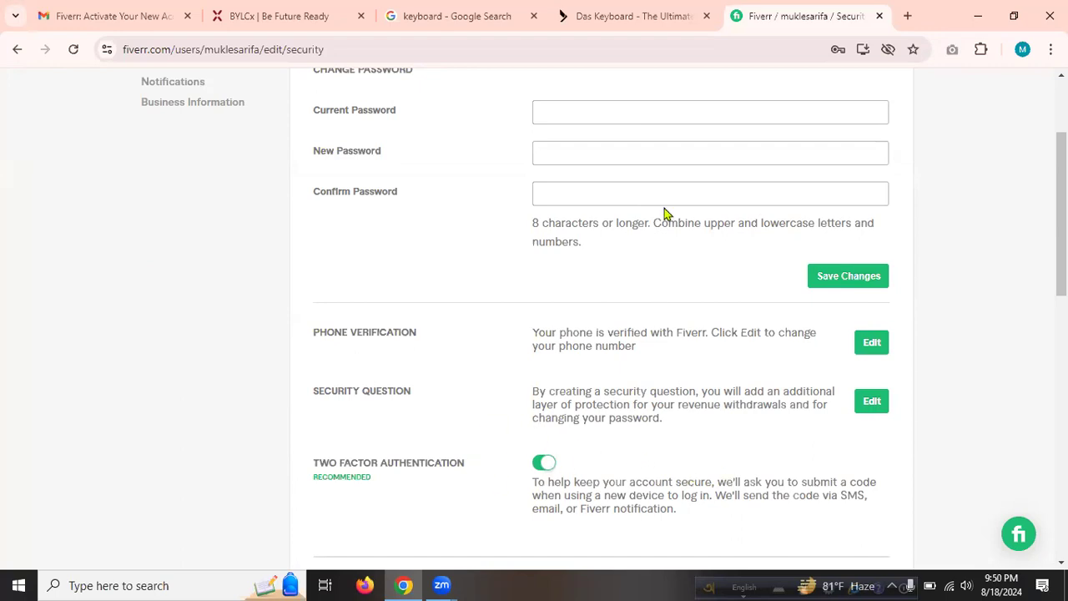
scroll(721, 331, "up", 2)
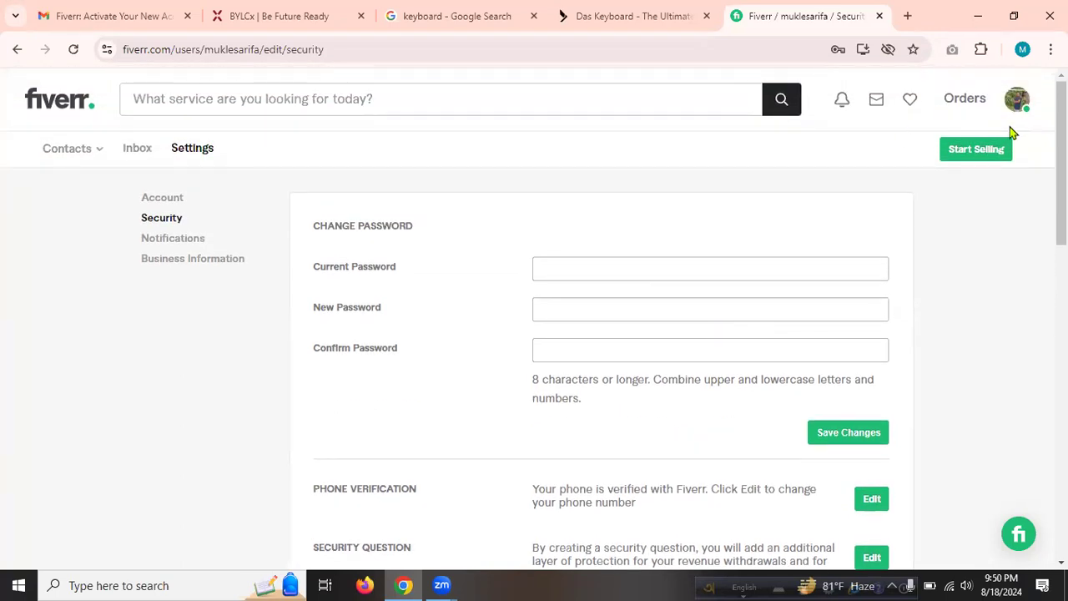
left_click(18, 50)
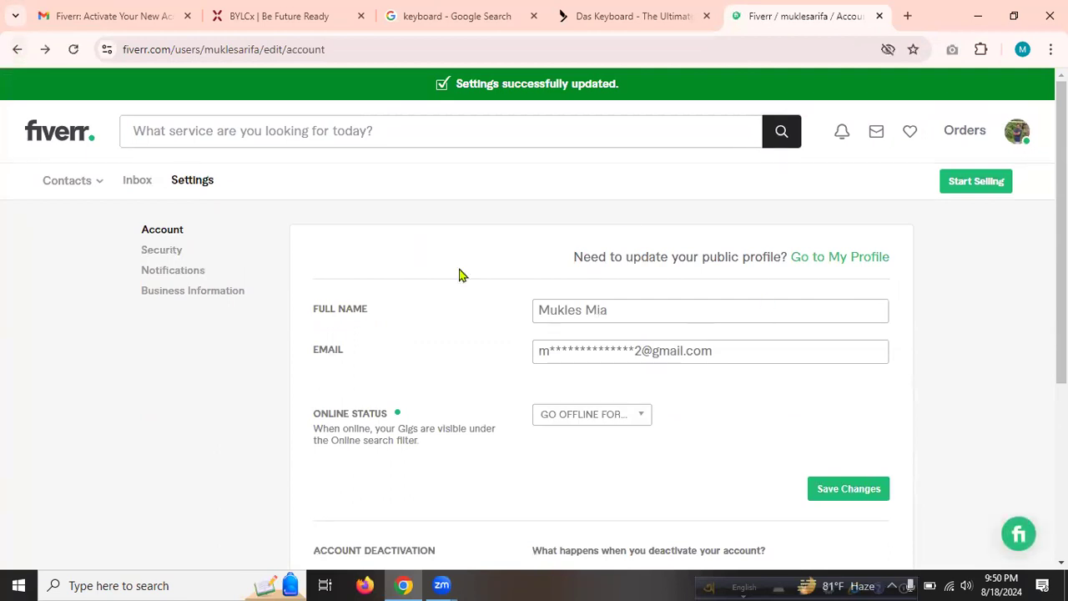
- Go back from Account settings to the public profile page, now marked Online
left_click(19, 50)
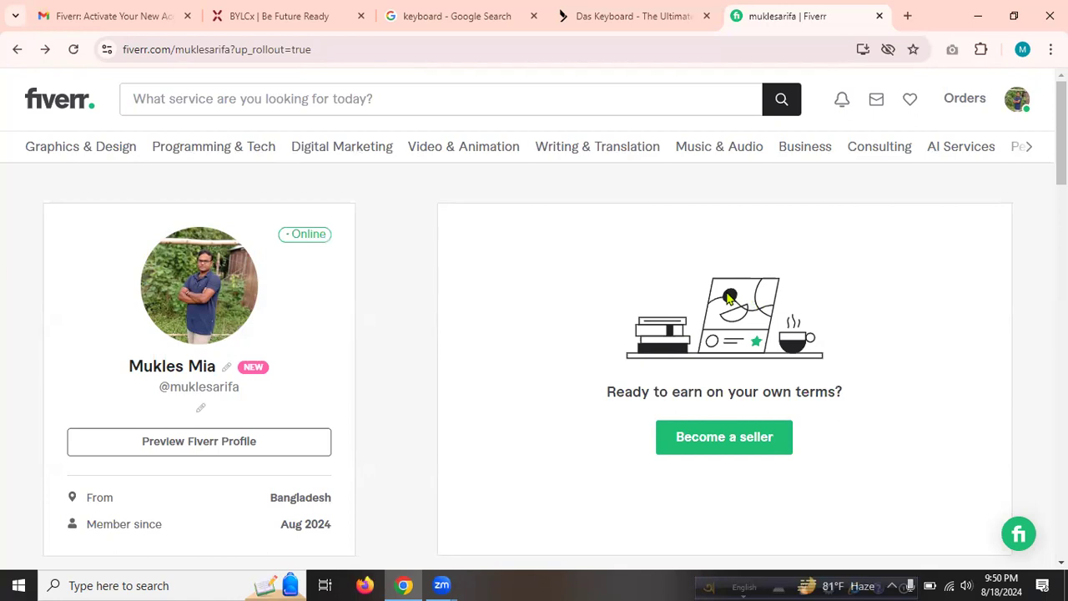
- Reload the profile page, check the avatar menu, and scroll down to the footer links
left_click(74, 49)
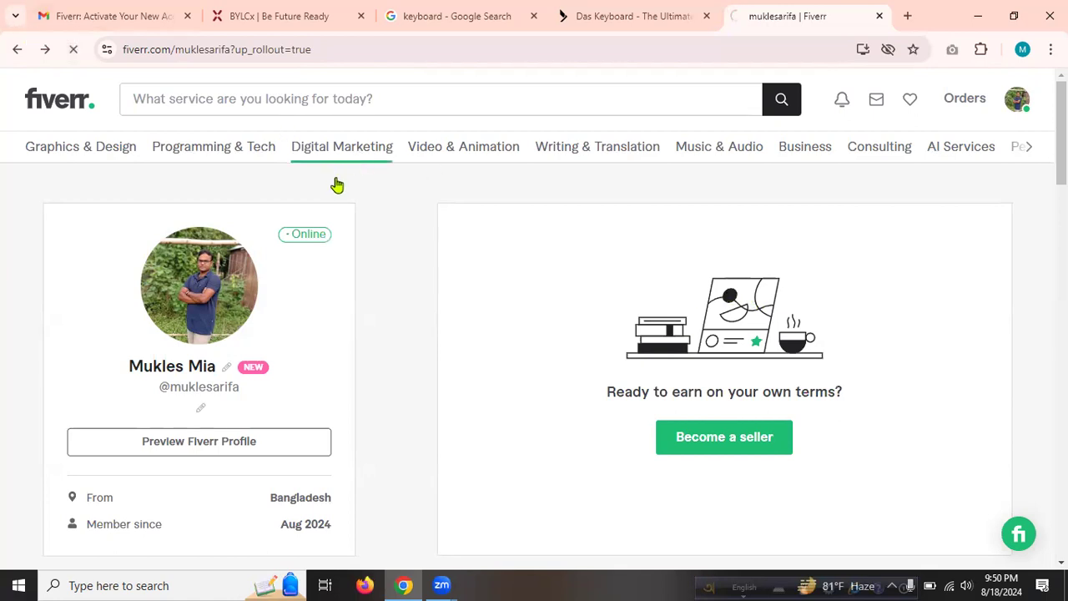
mouse_move(338, 154)
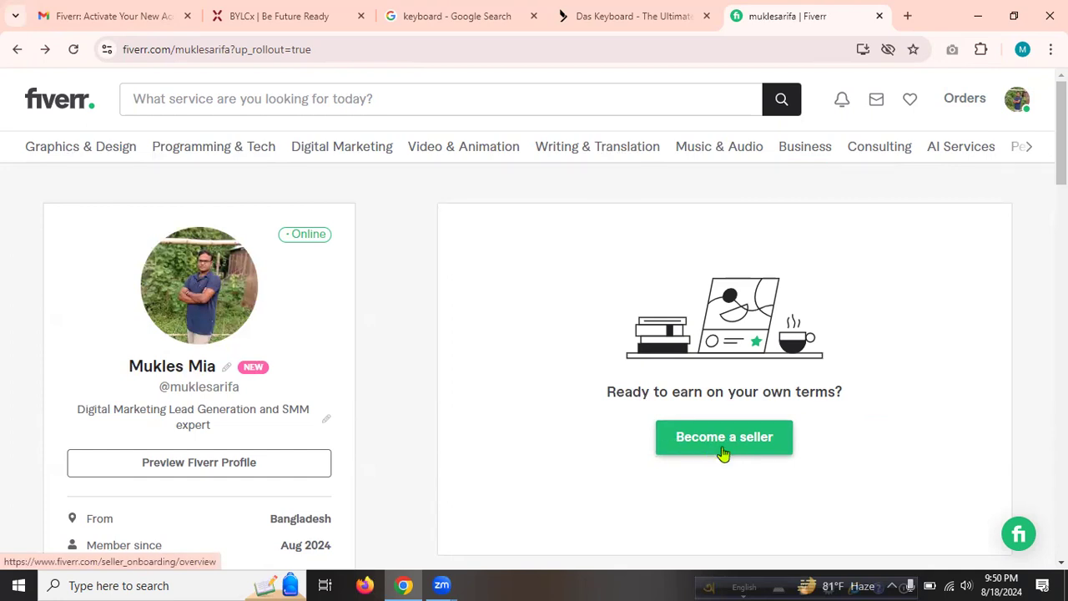
left_click(1018, 103)
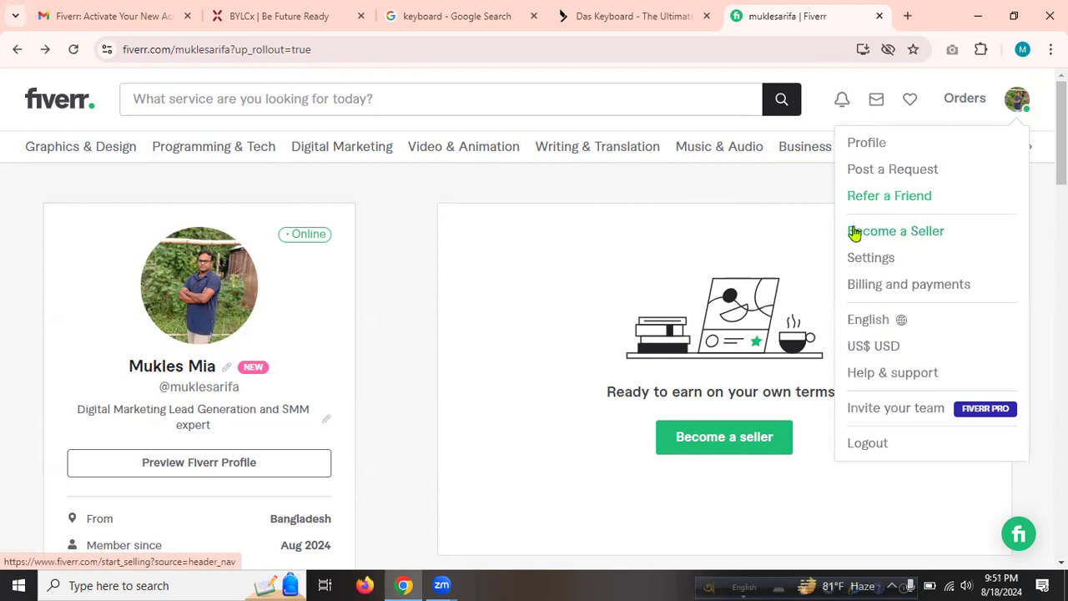
left_click(722, 218)
scroll(721, 218, "down", 6)
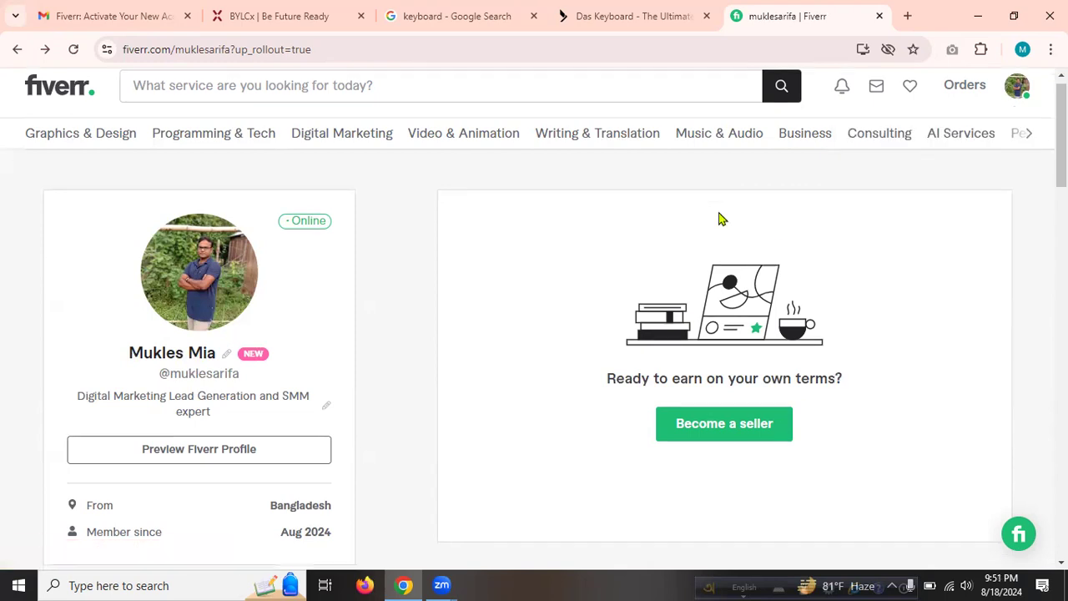
scroll(722, 219, "down", 10)
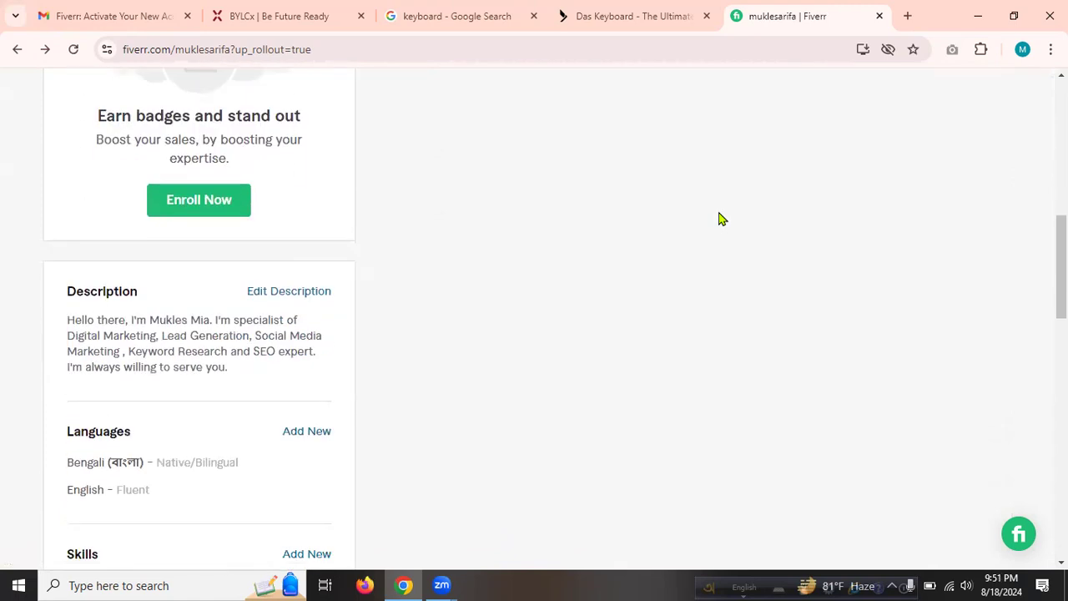
scroll(722, 219, "down", 5)
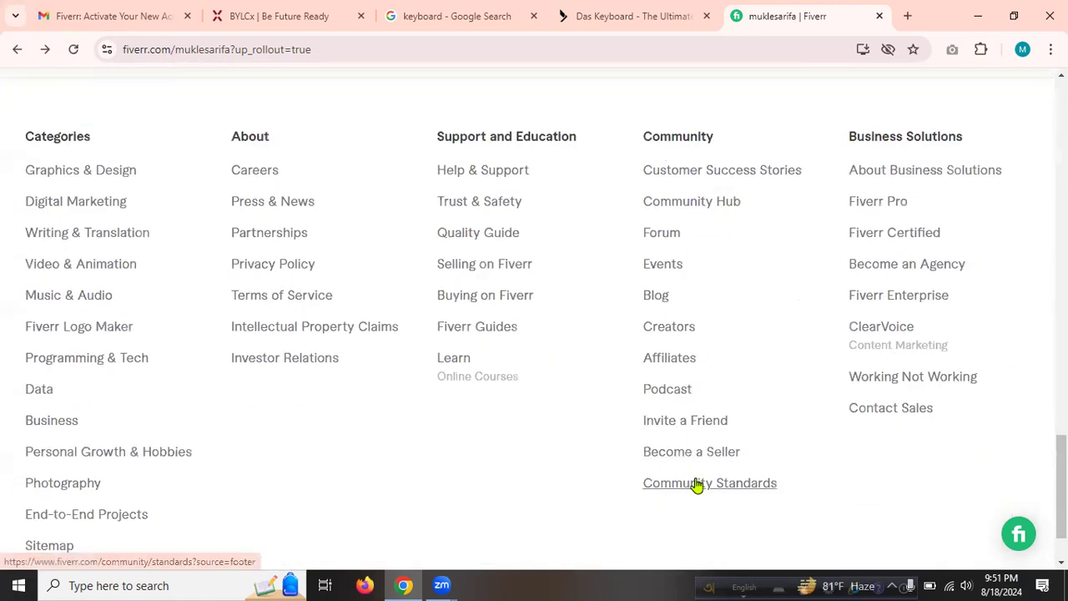
- Start seller onboarding via Become a Seller and continue through the intro to Personal Info
left_click(688, 454)
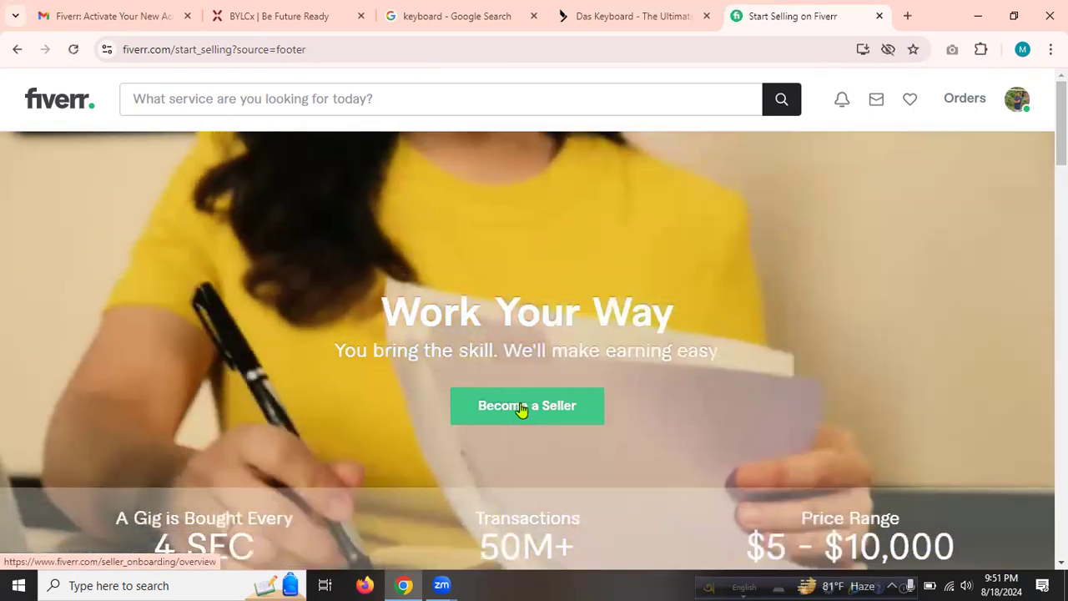
left_click(520, 408)
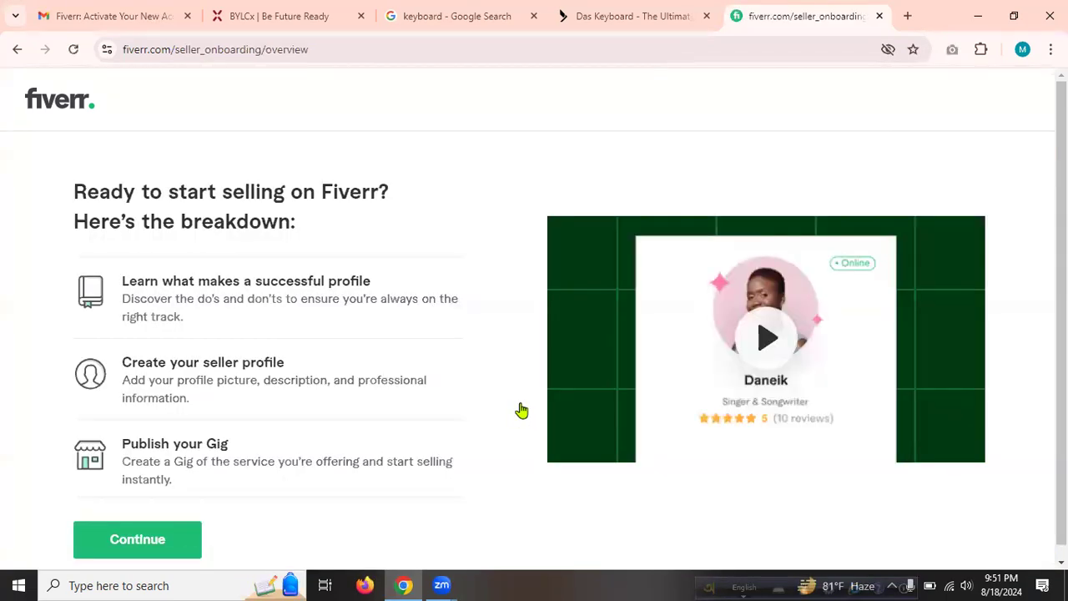
left_click(120, 526)
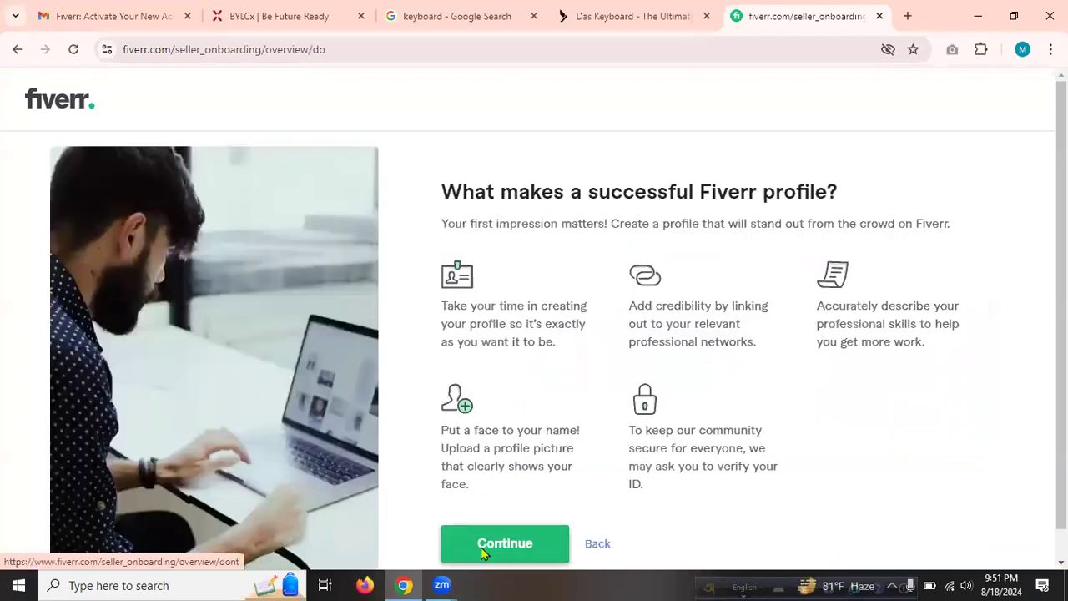
left_click(483, 547)
scroll(550, 539, "down", 1)
left_click(553, 534)
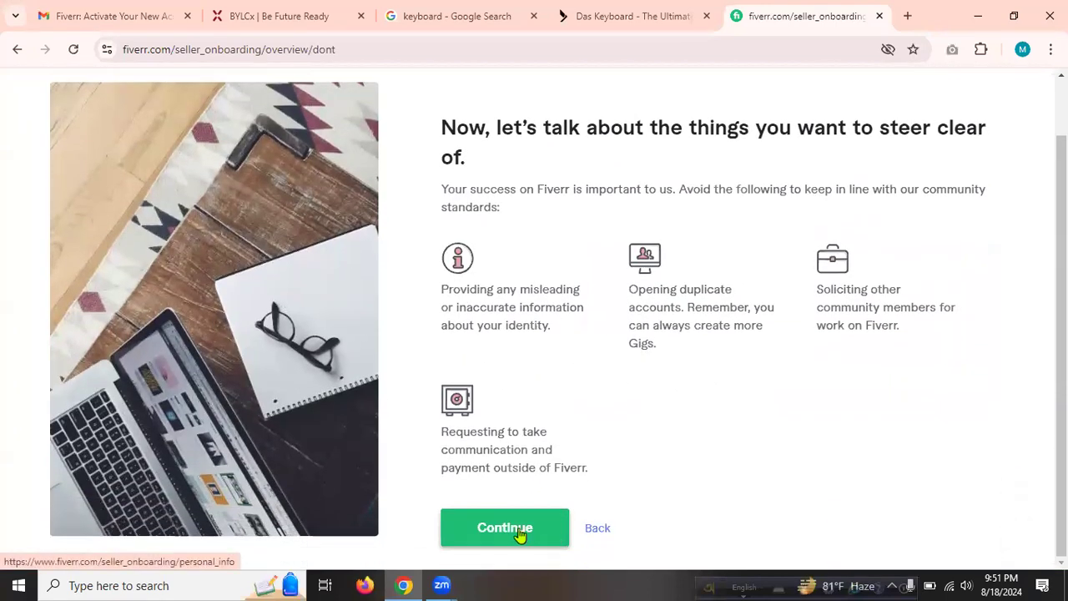
- Review the prefilled Personal Info form and select the onboarding path in the address bar
scroll(501, 467, "down", 1)
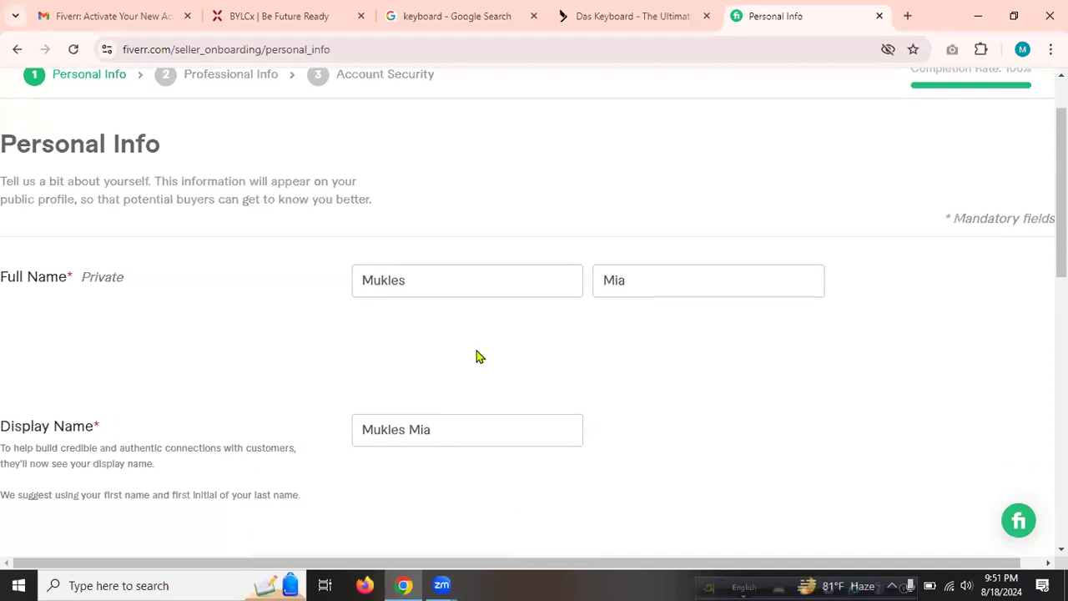
scroll(909, 321, "down", 3)
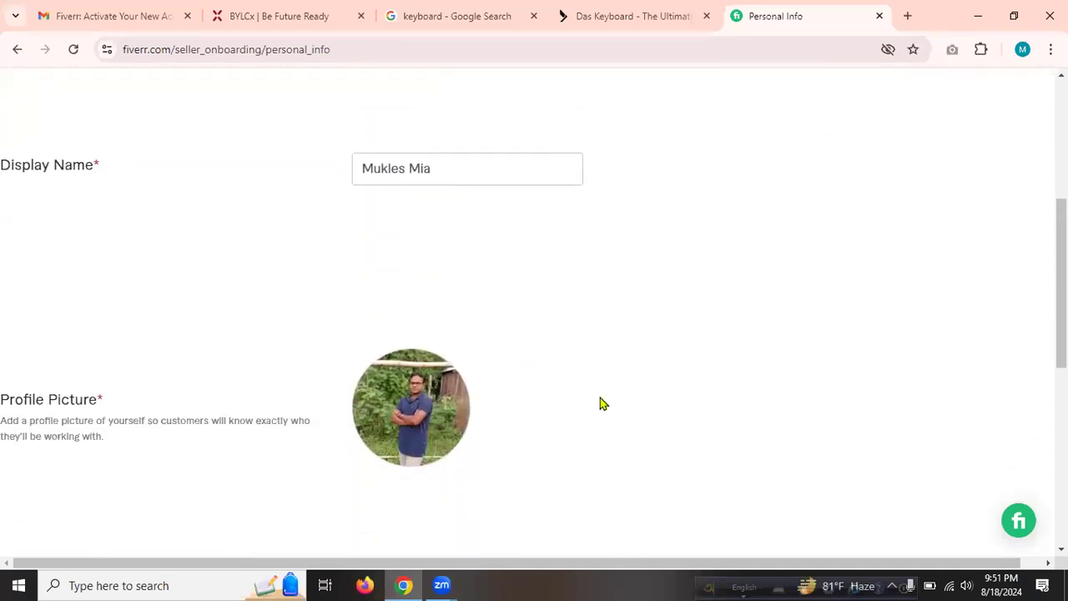
scroll(712, 303, "down", 3)
scroll(713, 302, "down", 3)
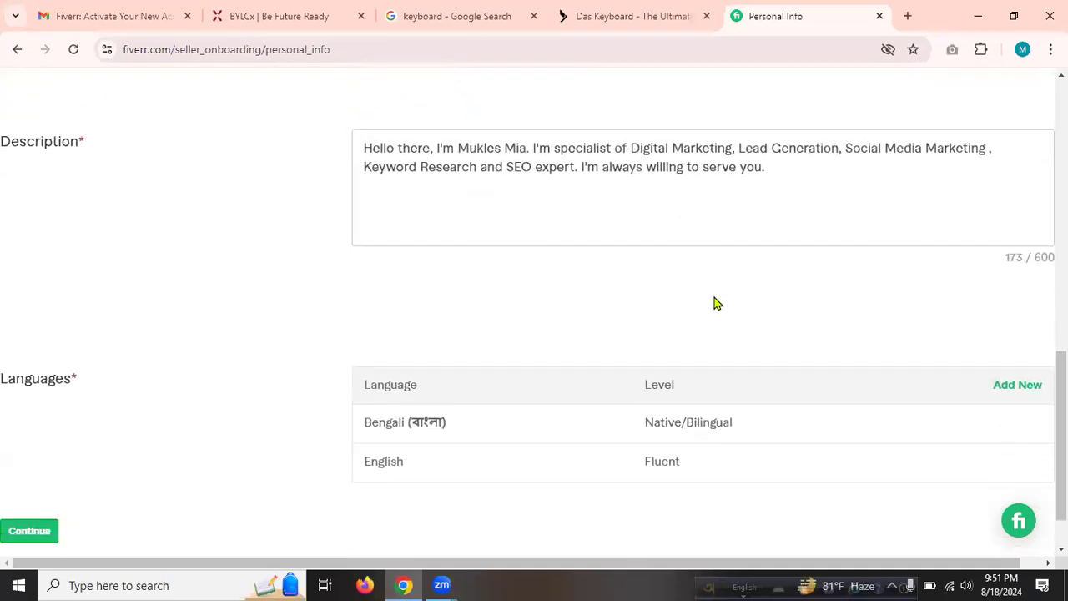
scroll(705, 309, "up", 10)
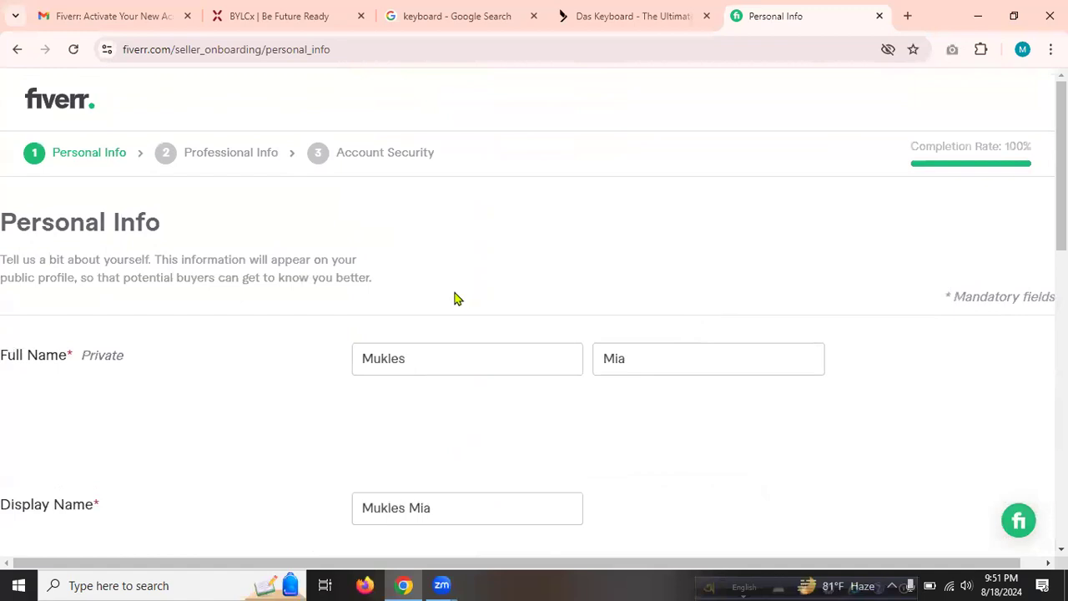
left_click_drag(175, 47, 432, 47)
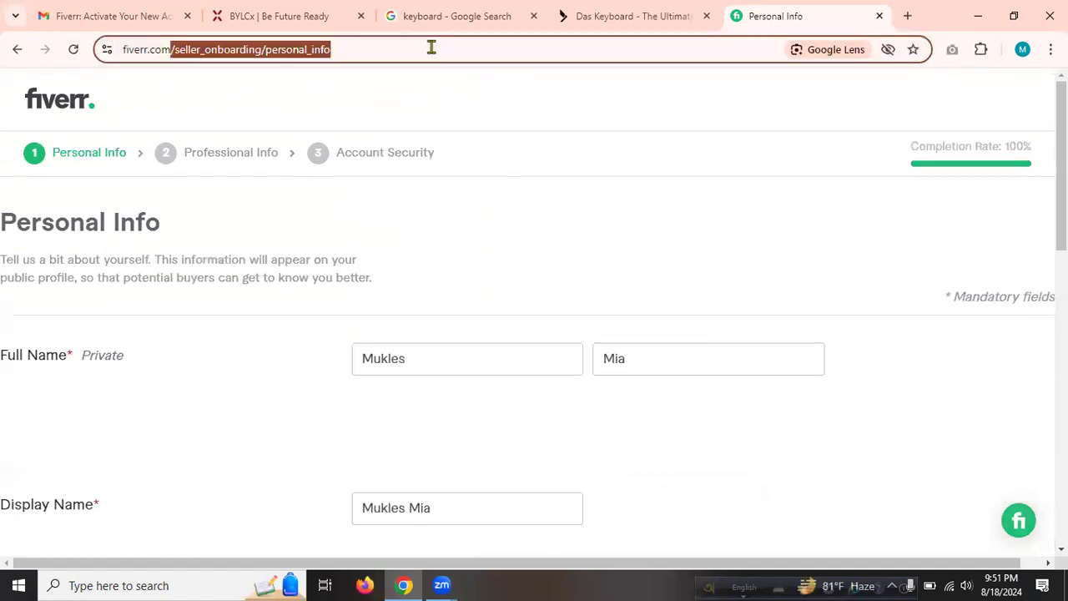
- Load the Fiverr home page, then open the freelancer profile from the avatar menu's Profile
key("BackSpace")
key("Return")
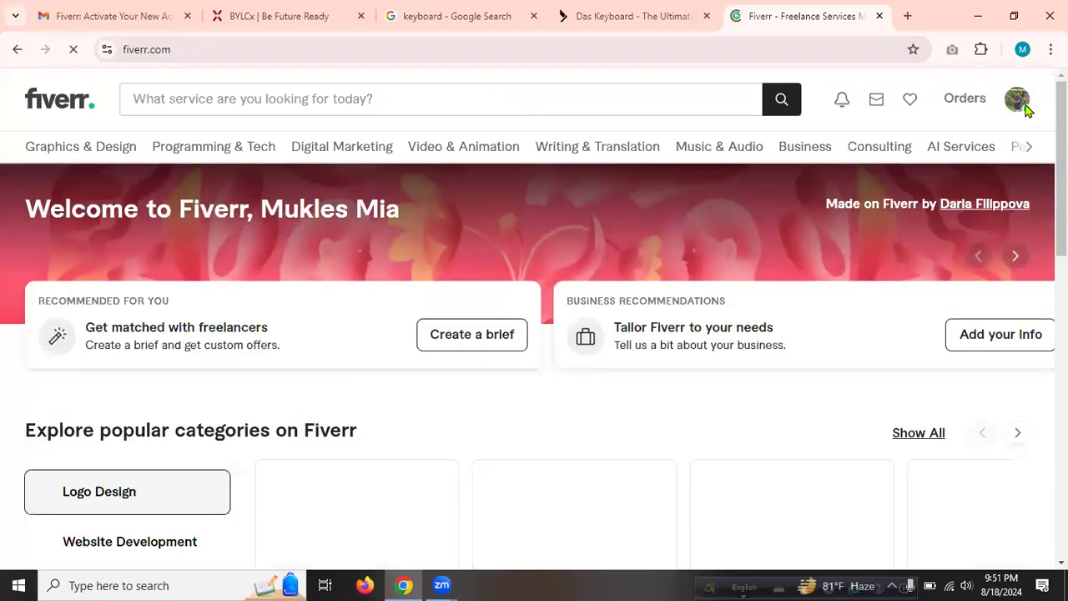
left_click(1015, 101)
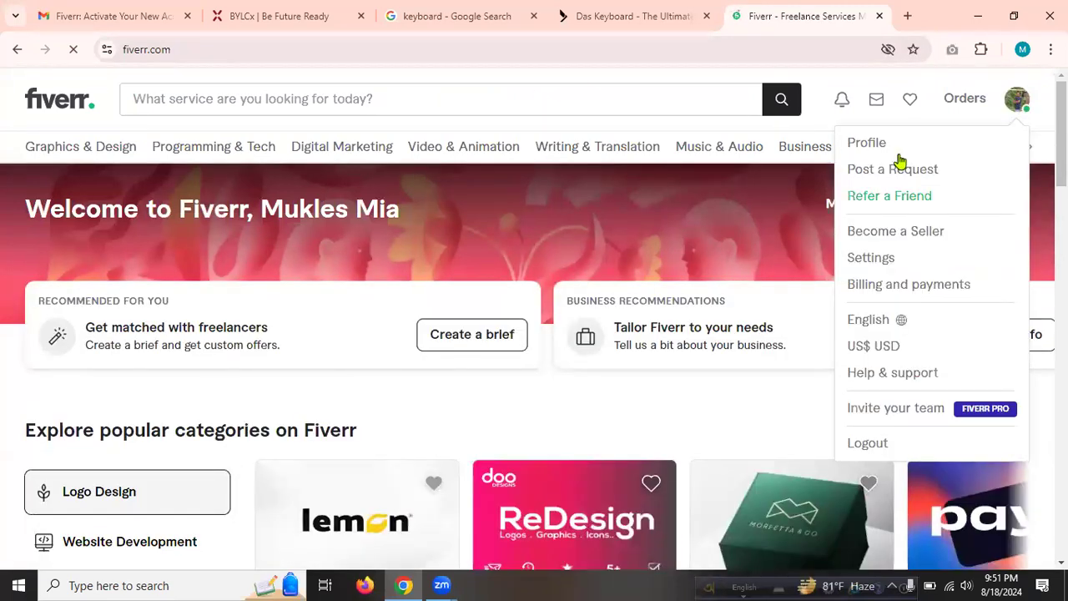
left_click(868, 150)
mouse_move(868, 150)
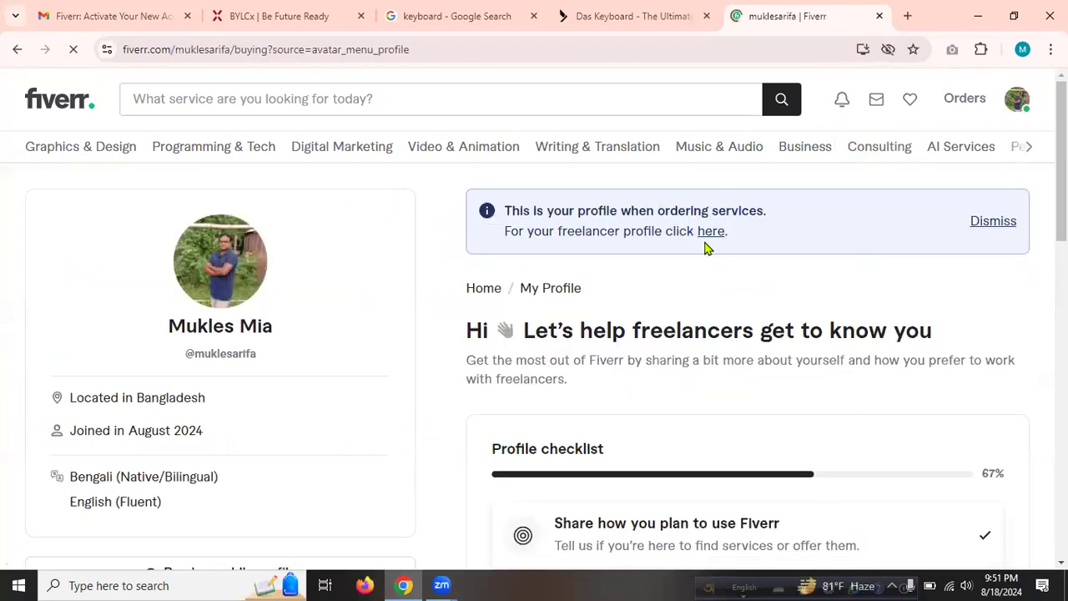
left_click(709, 234)
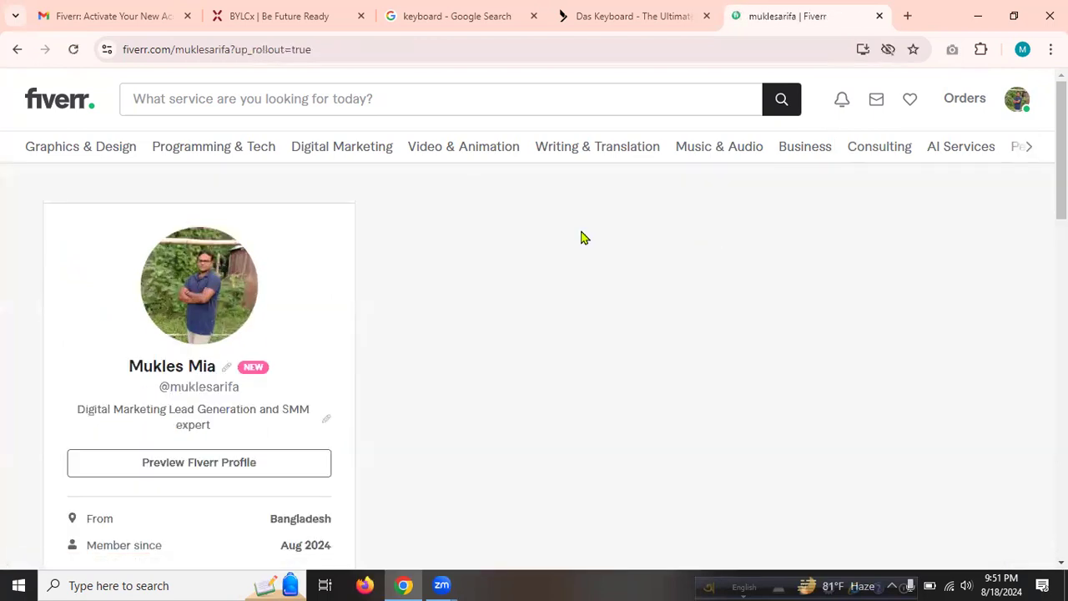
scroll(406, 349, "down", 1)
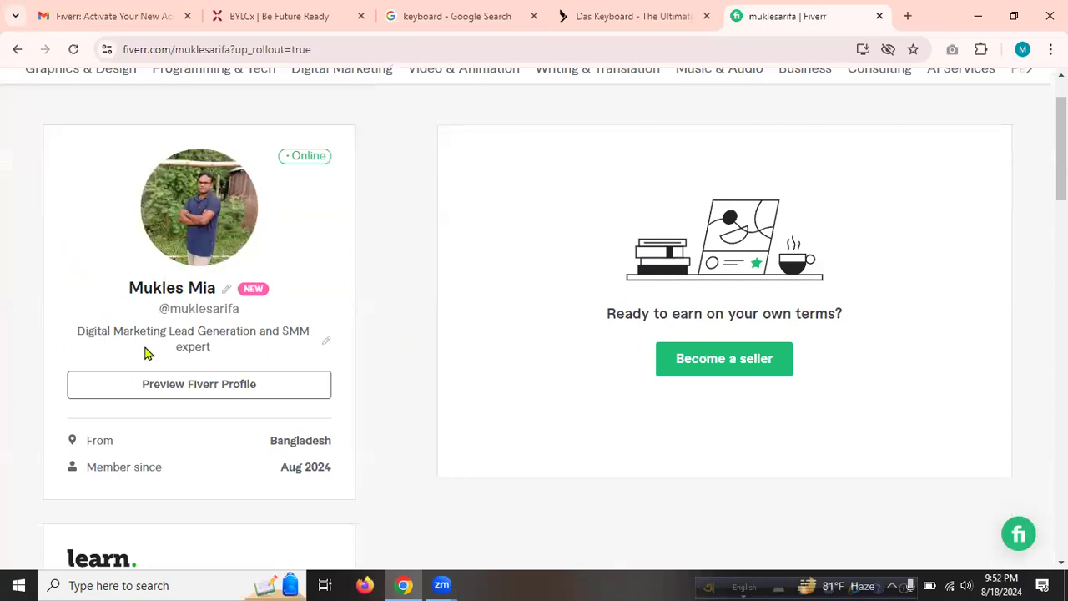
scroll(153, 360, "down", 3)
scroll(277, 372, "down", 1)
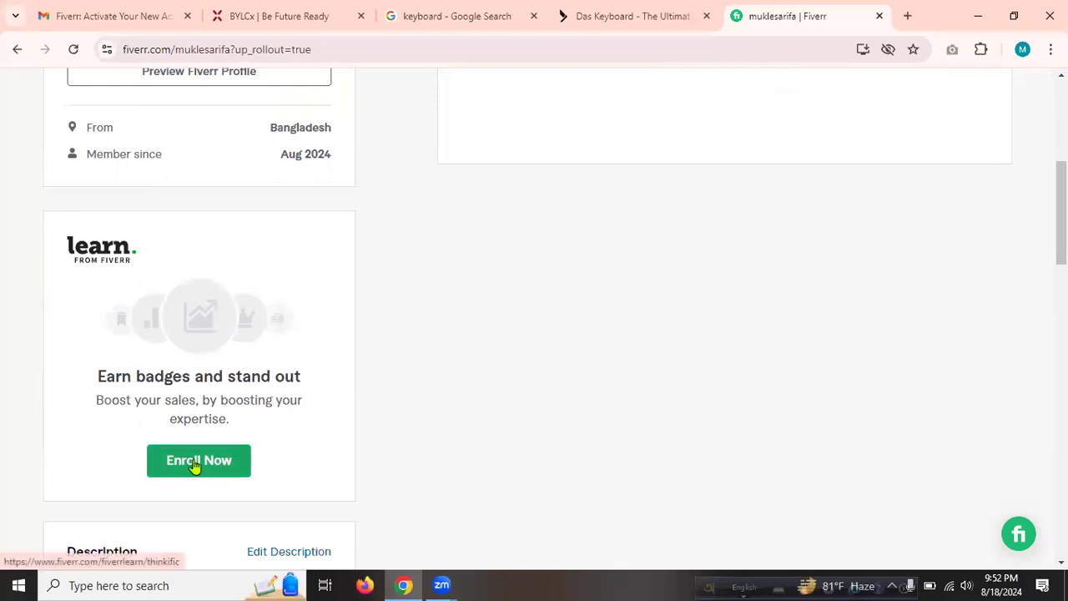
- Open Fiverr Learn in a new tab via Enroll Now, browse the courses, and open All Courses
left_click(195, 464)
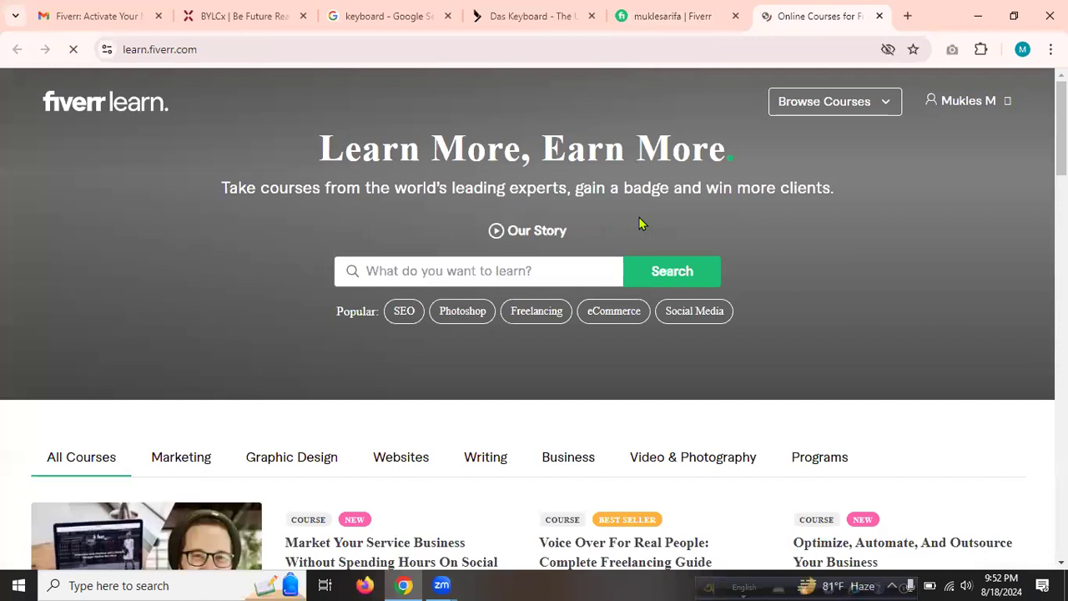
scroll(582, 367, "down", 3)
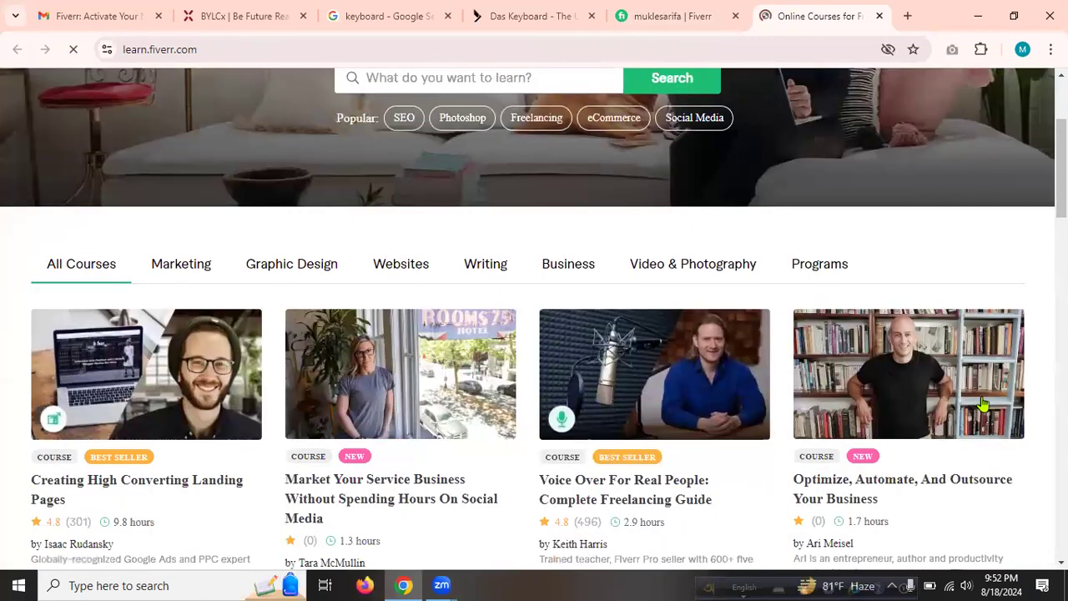
scroll(155, 370, "down", 1)
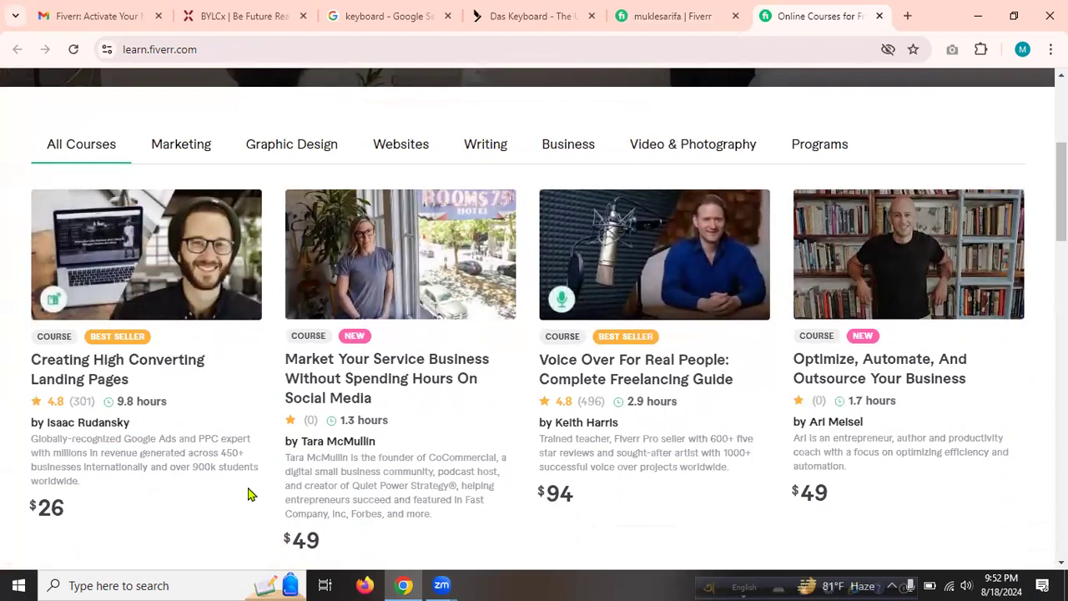
scroll(623, 453, "down", 4)
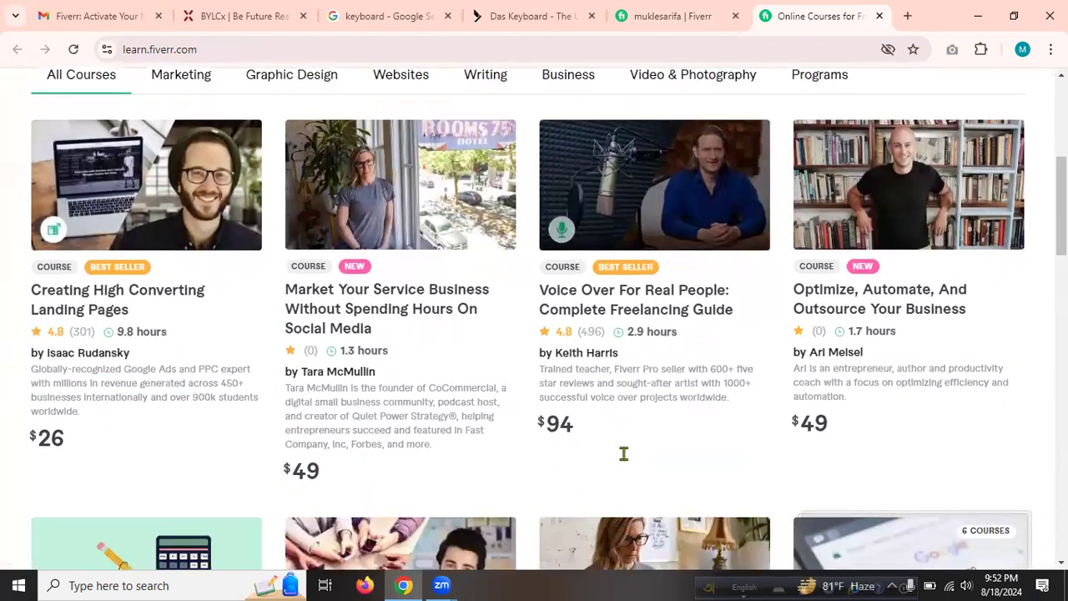
scroll(639, 450, "down", 5)
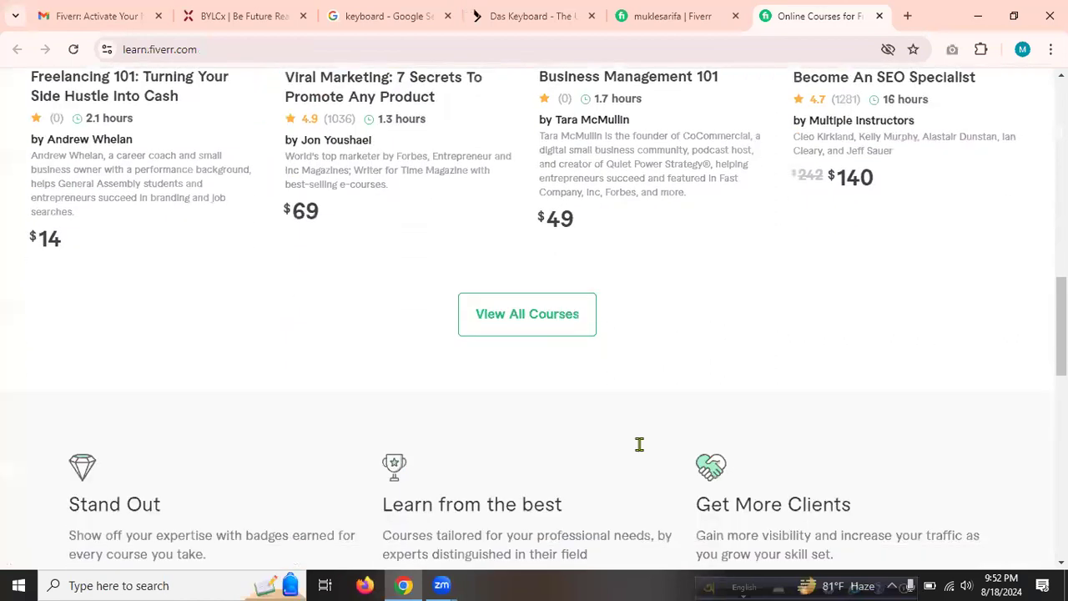
scroll(598, 440, "up", 1)
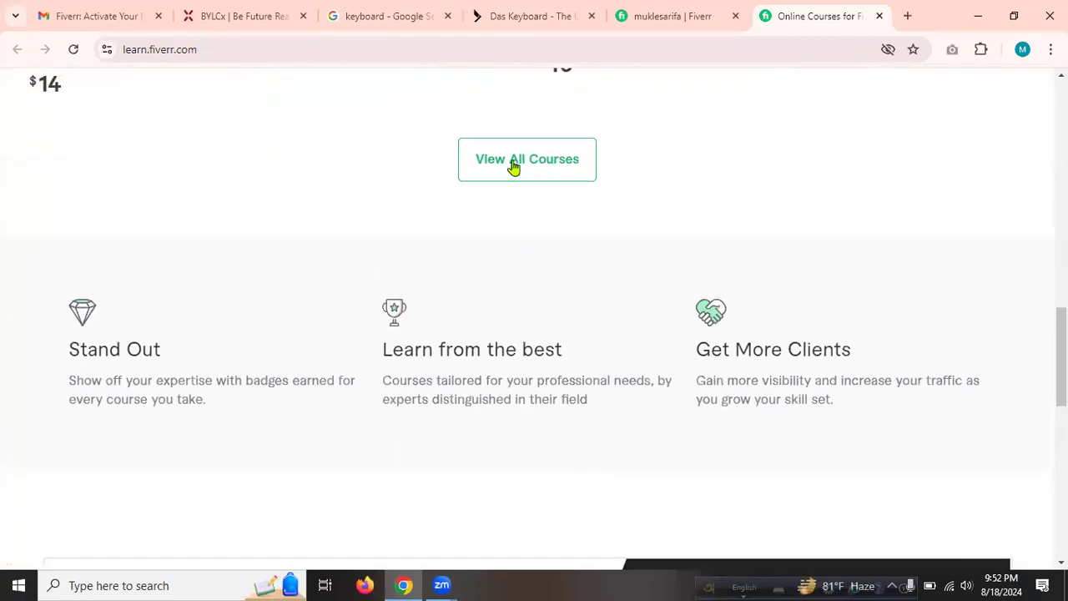
left_click(514, 165)
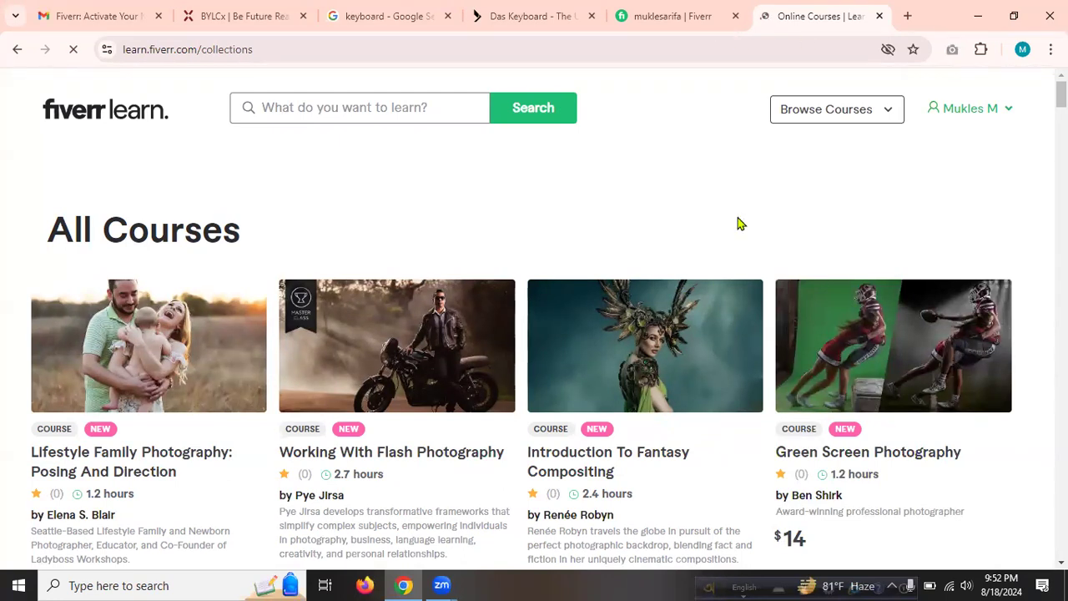
- Scroll through all course and program cards, then open the free Online Freelancing Essentials course
scroll(737, 207, "down", 3)
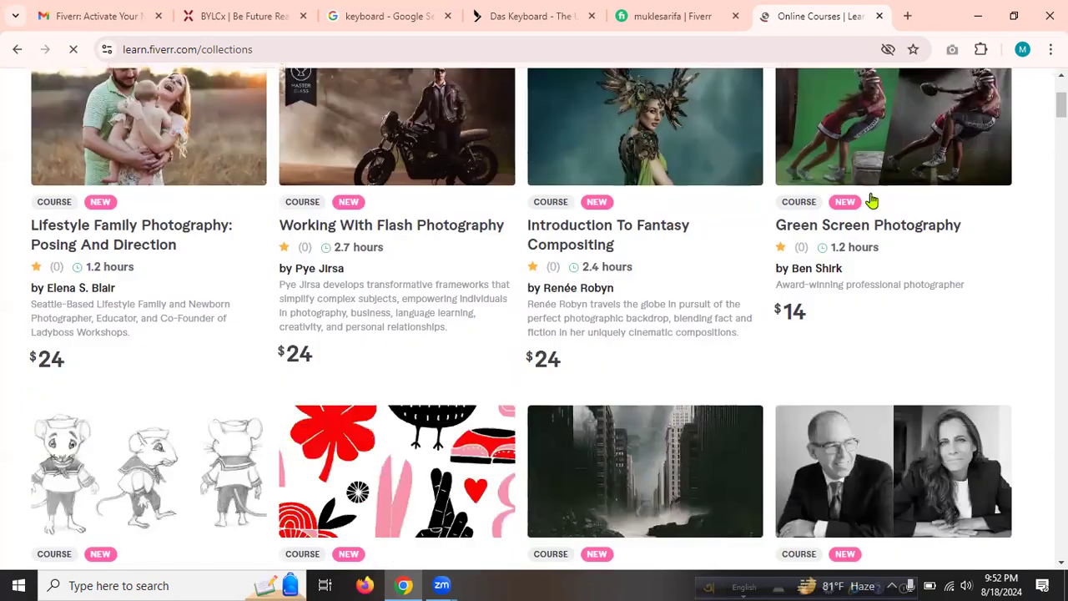
scroll(1030, 160, "down", 1)
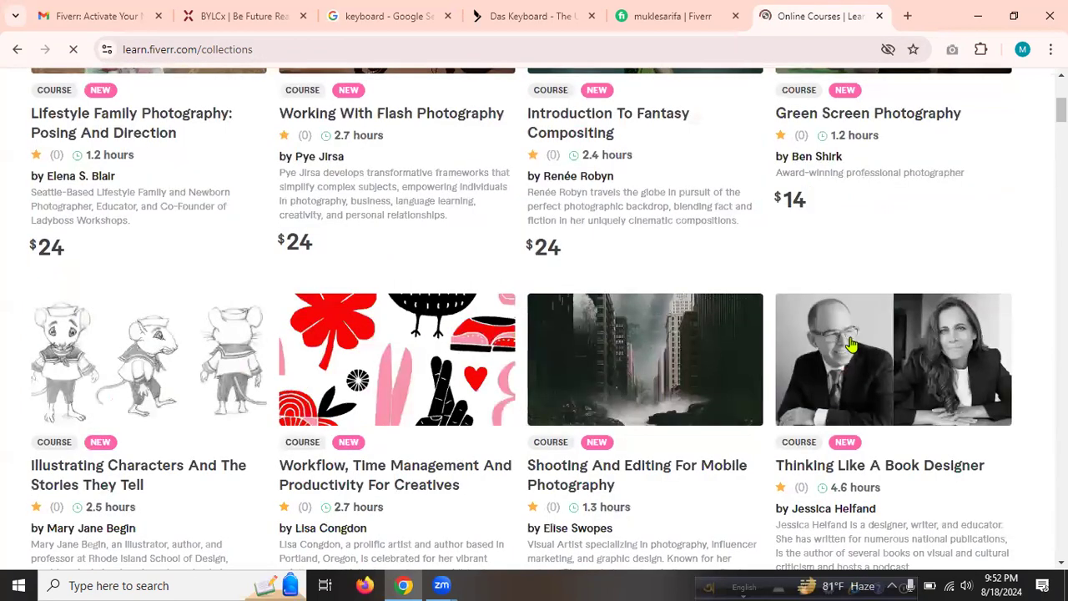
scroll(851, 343, "down", 1)
scroll(851, 343, "down", 3)
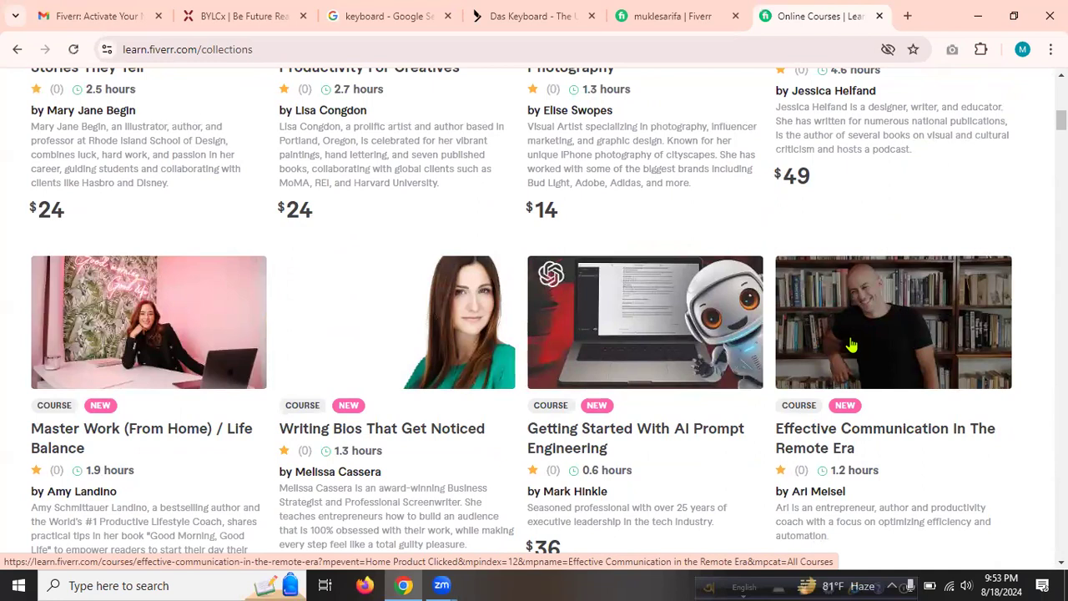
scroll(851, 342, "down", 3)
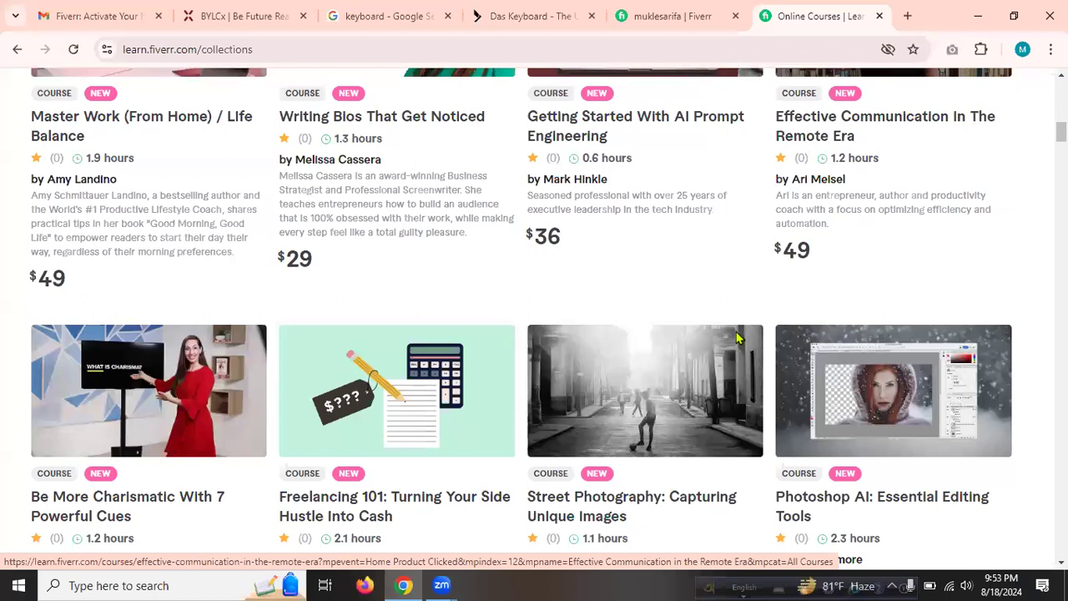
scroll(737, 336, "down", 6)
scroll(761, 319, "down", 5)
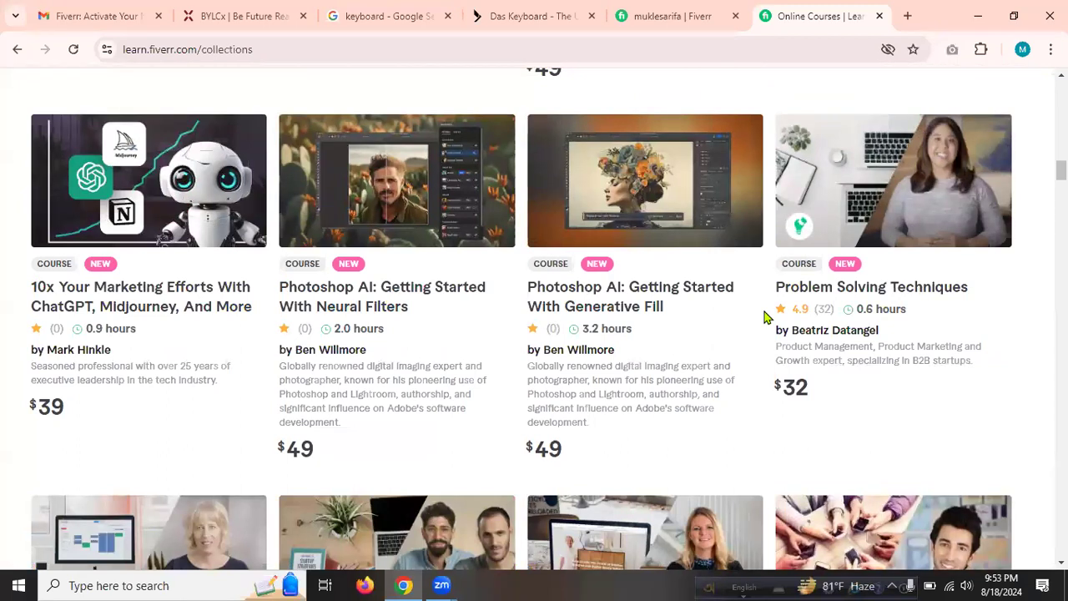
scroll(765, 317, "down", 3)
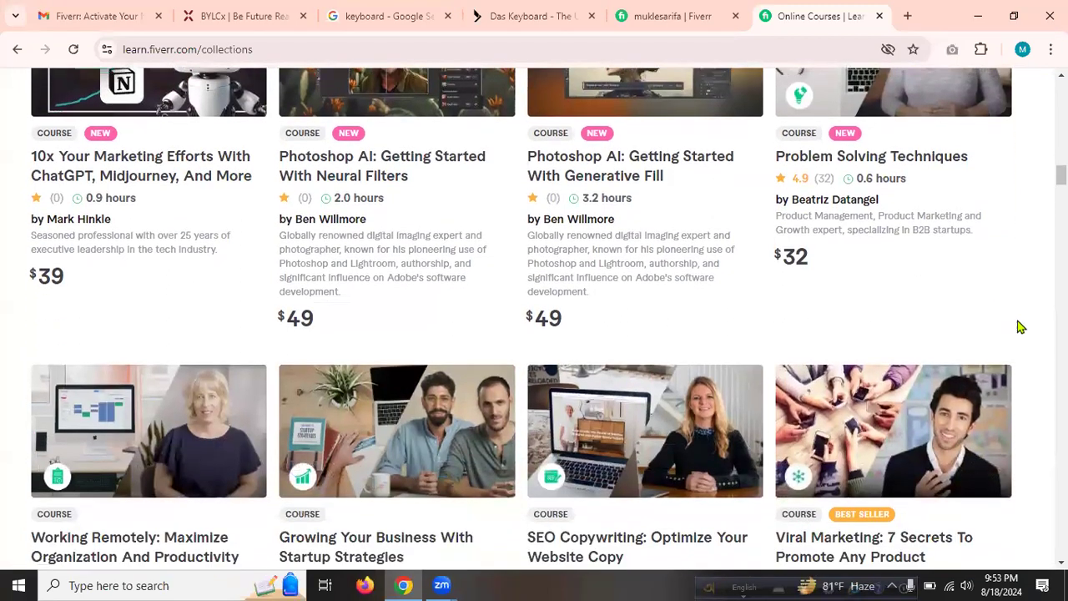
scroll(906, 369, "down", 1)
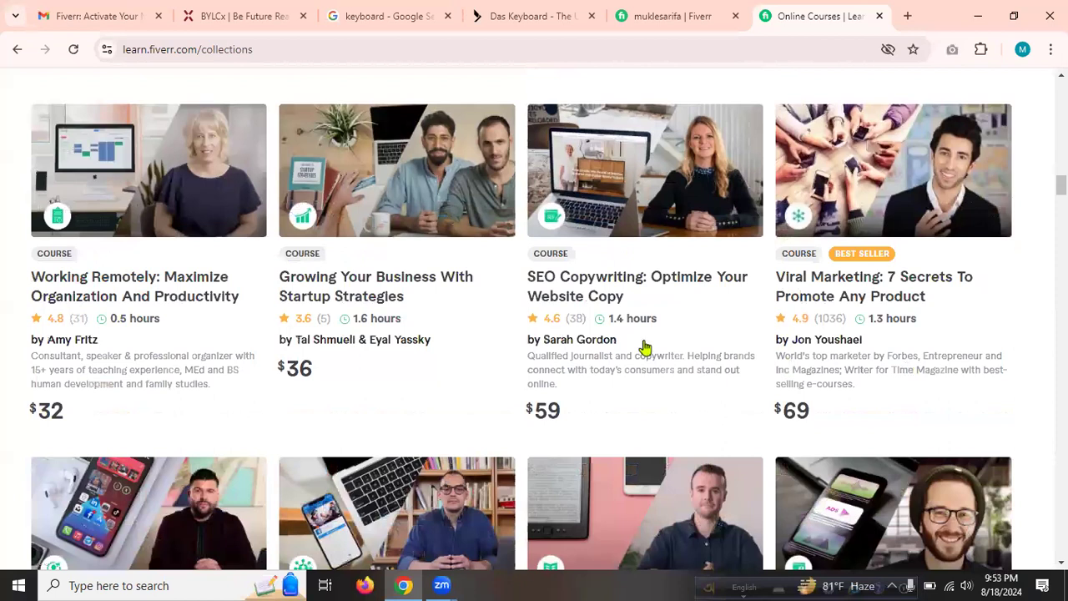
scroll(643, 351, "down", 2)
scroll(643, 347, "down", 2)
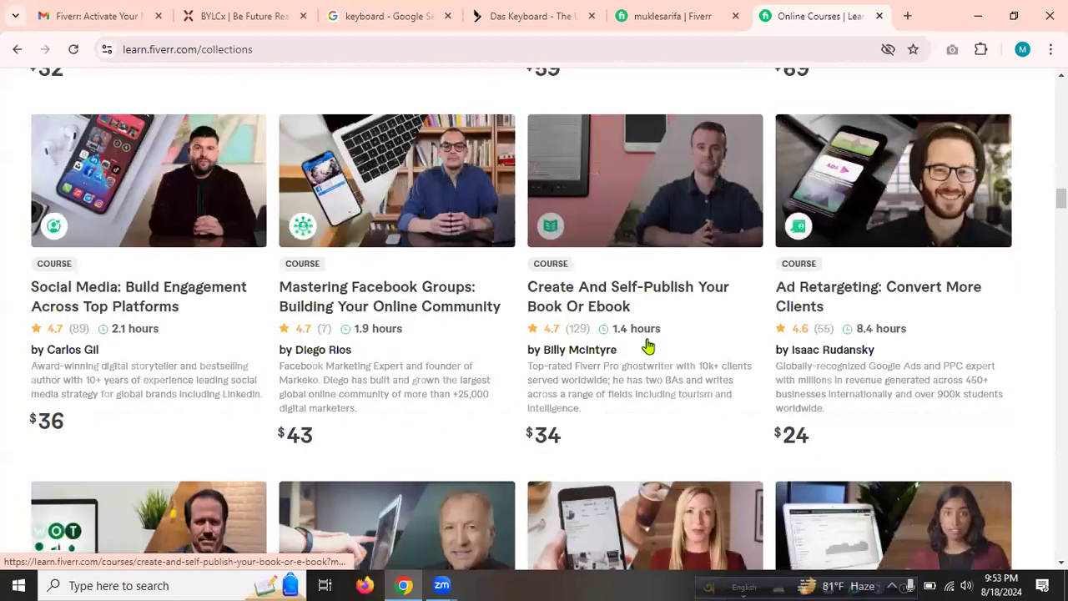
scroll(649, 338, "down", 1)
scroll(651, 342, "down", 3)
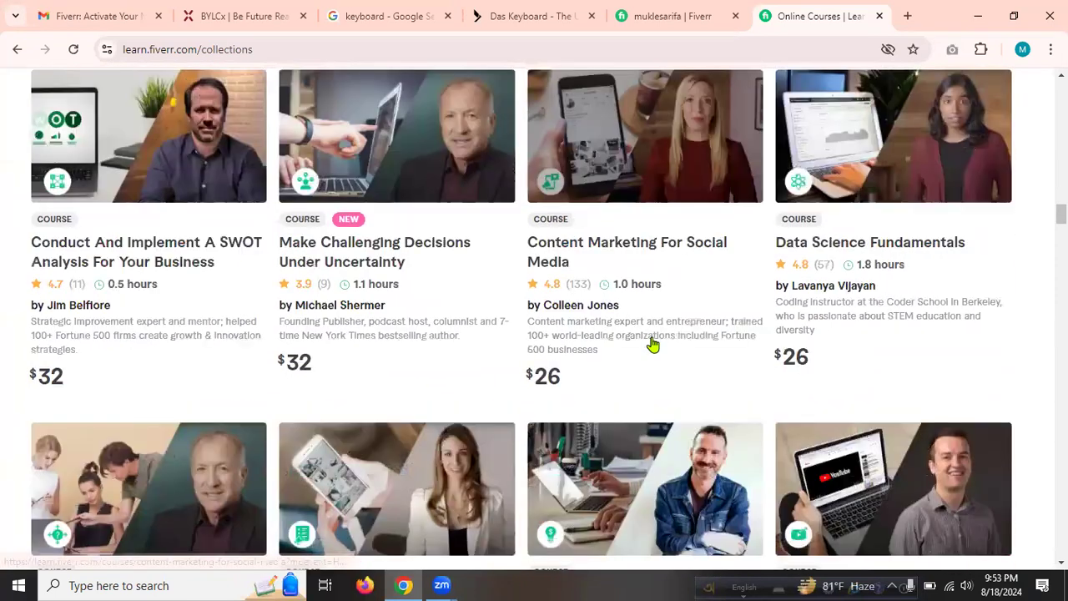
scroll(516, 331, "down", 3)
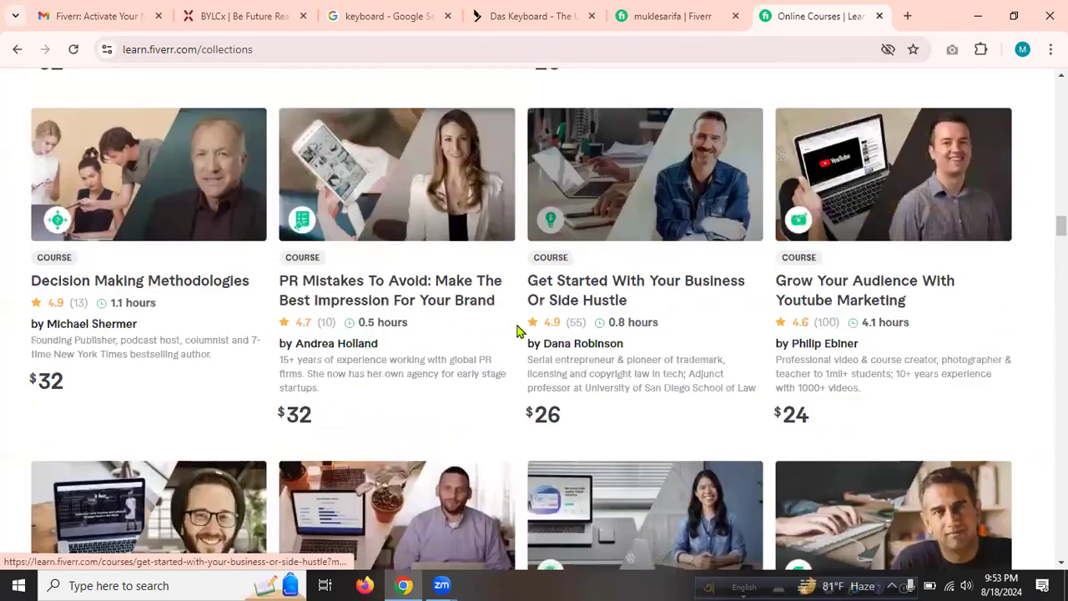
scroll(517, 329, "down", 4)
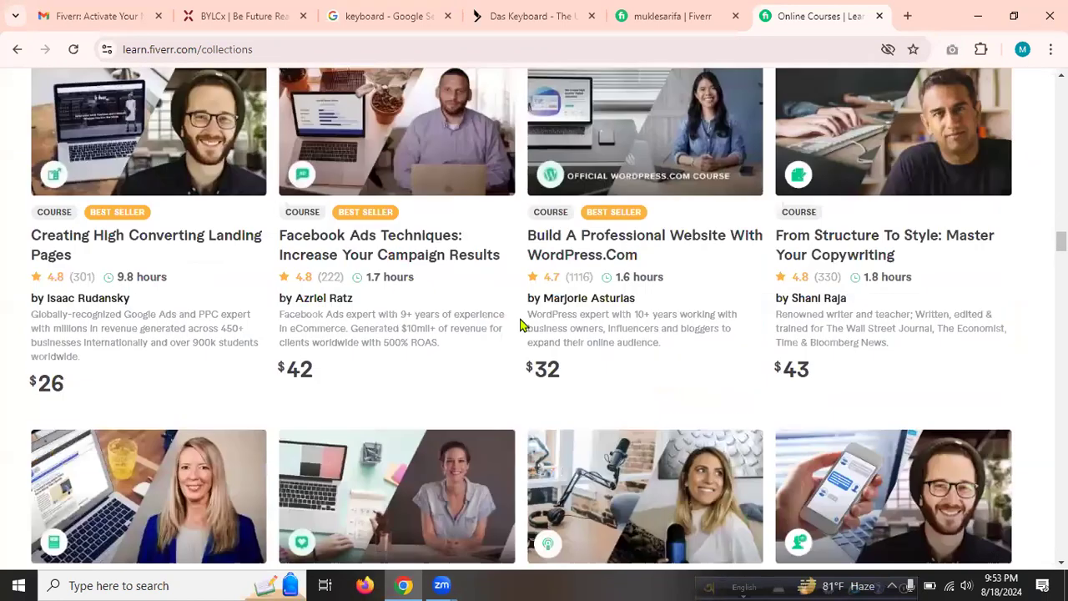
scroll(520, 324, "down", 2)
scroll(521, 324, "down", 2)
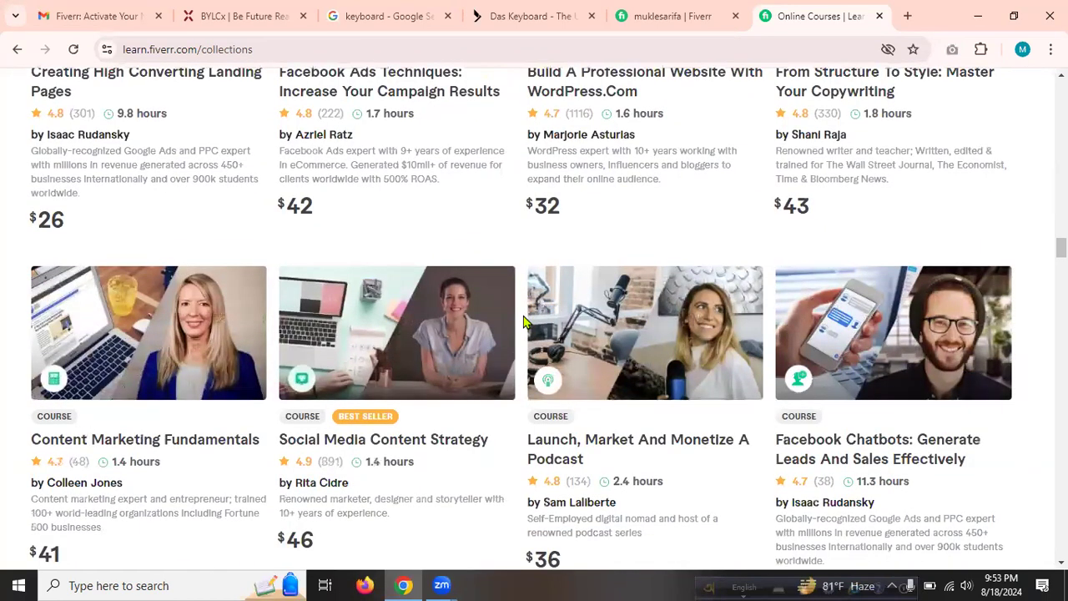
scroll(524, 319, "down", 1)
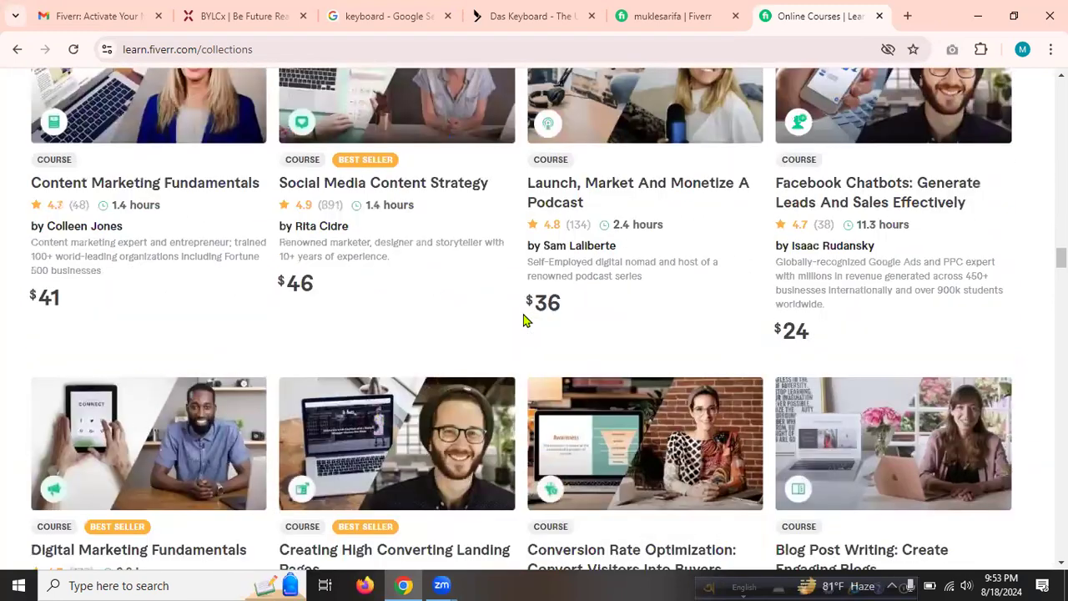
scroll(523, 319, "down", 1)
scroll(524, 320, "down", 2)
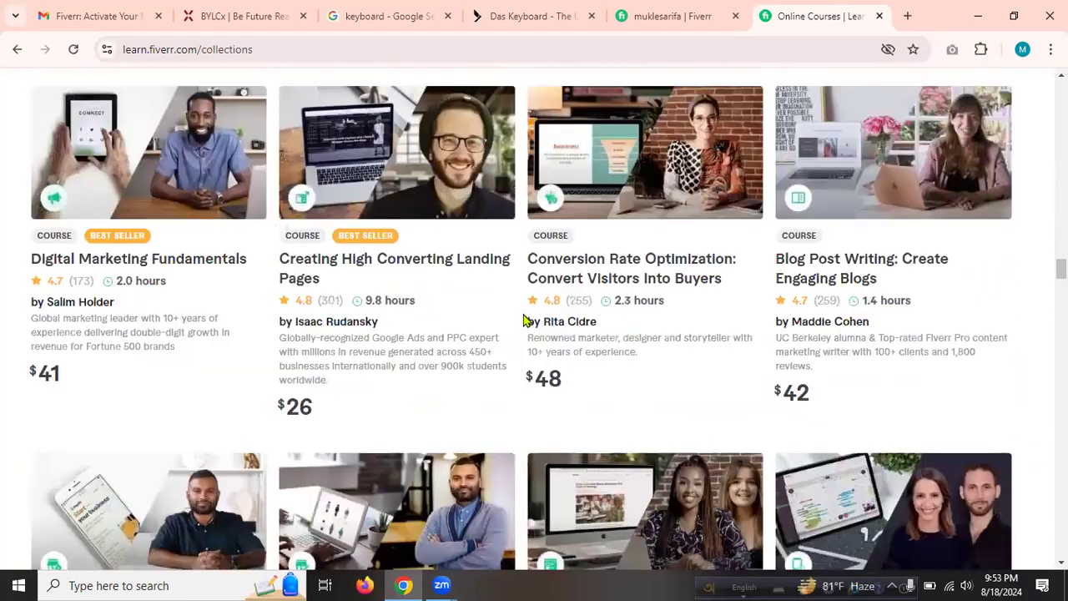
scroll(524, 319, "down", 1)
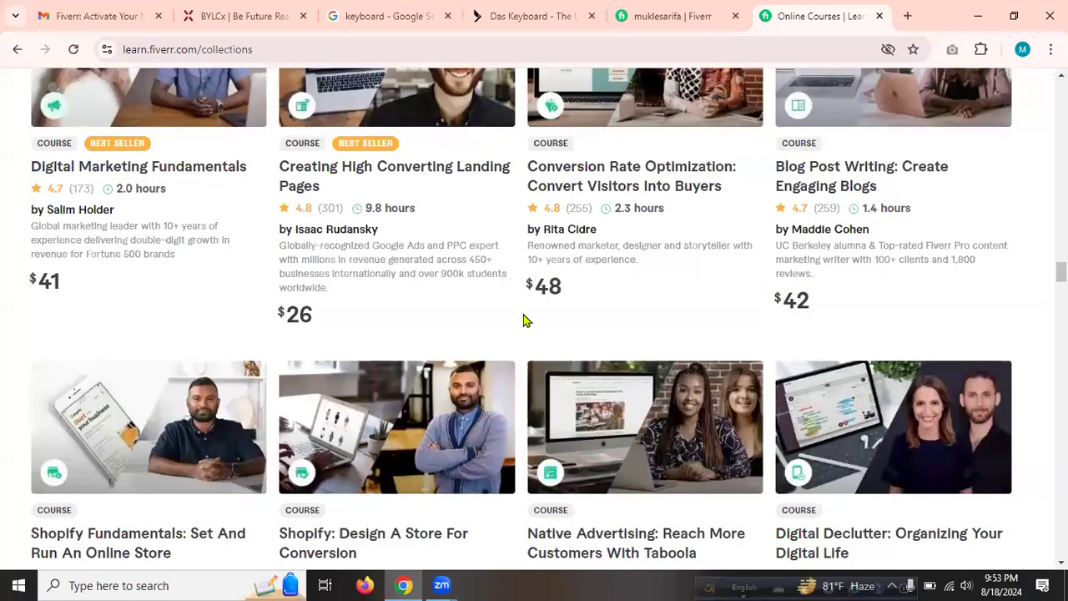
scroll(524, 320, "down", 3)
scroll(527, 314, "down", 1)
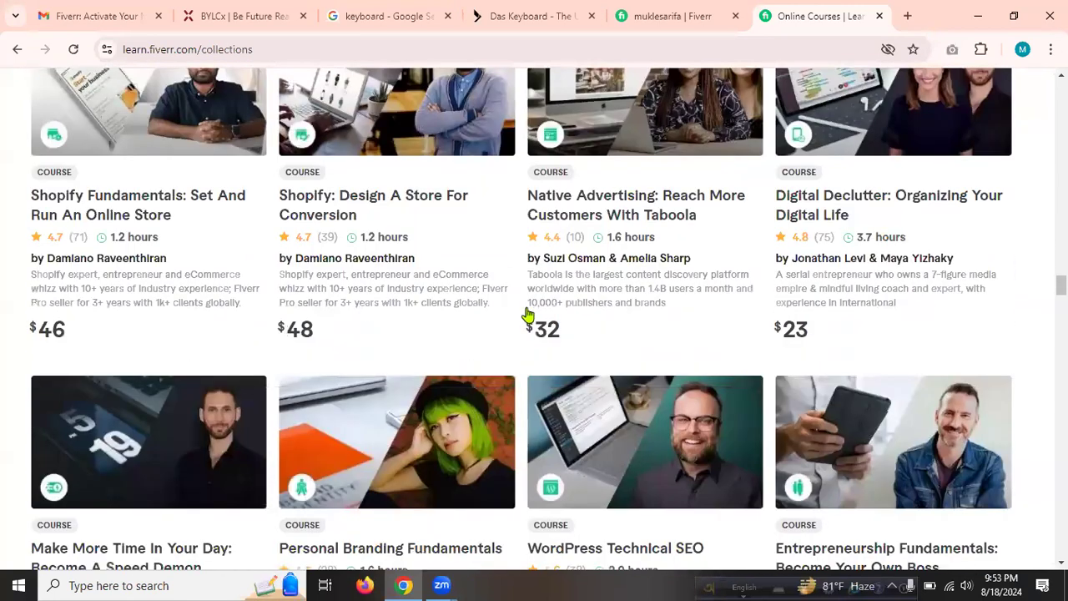
scroll(529, 315, "down", 3)
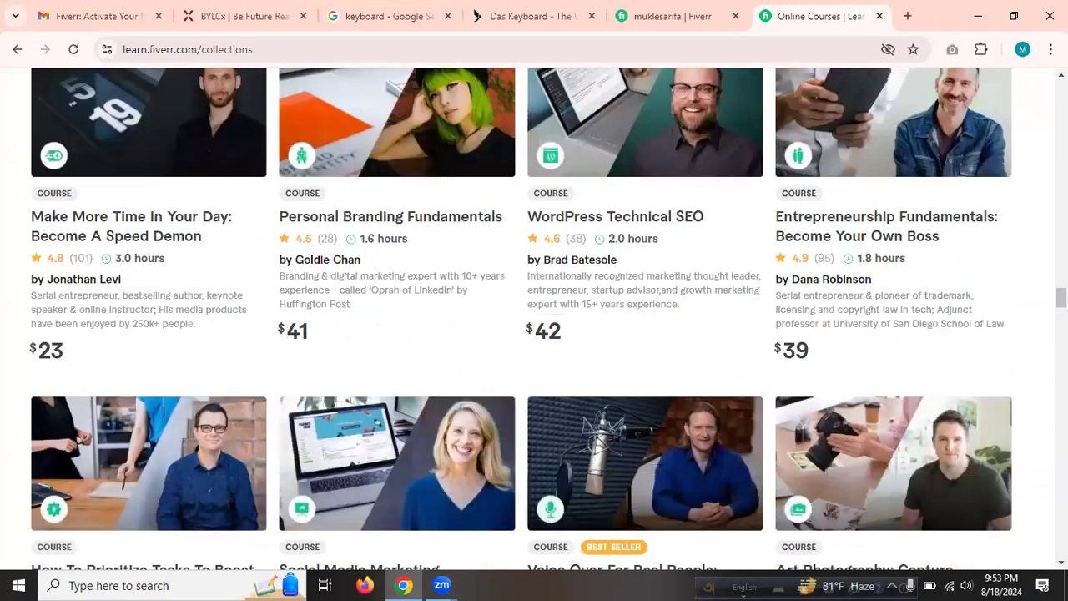
scroll(534, 317, "down", 6)
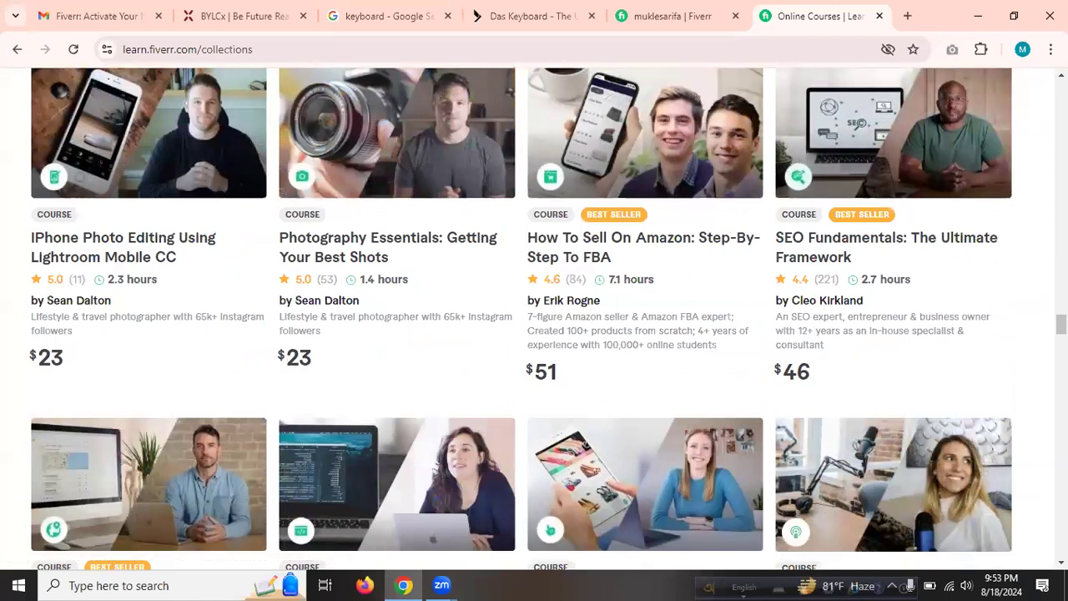
scroll(534, 316, "down", 6)
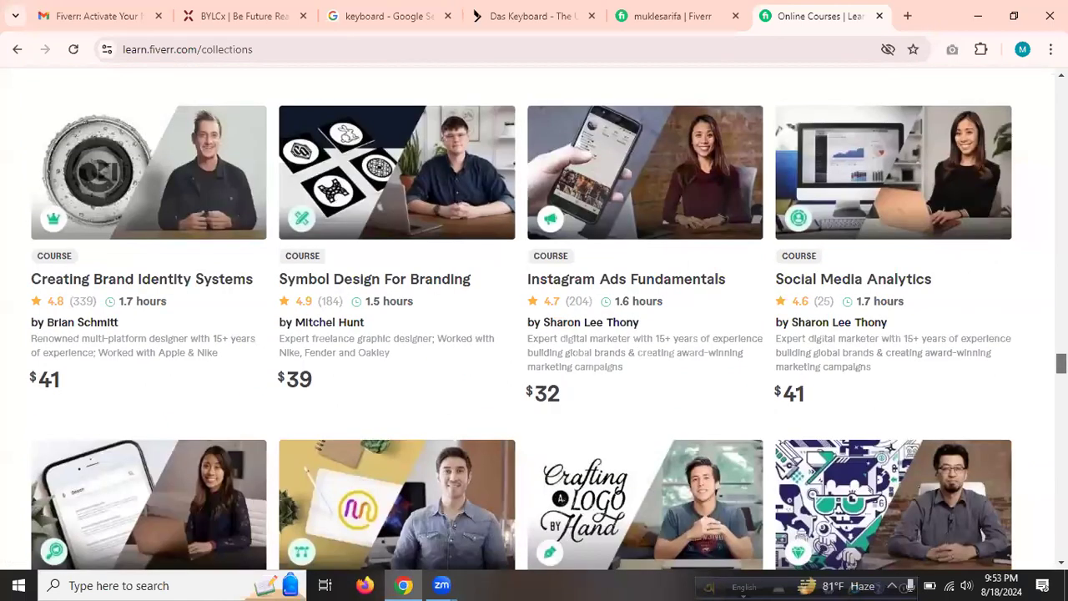
scroll(534, 317, "down", 6)
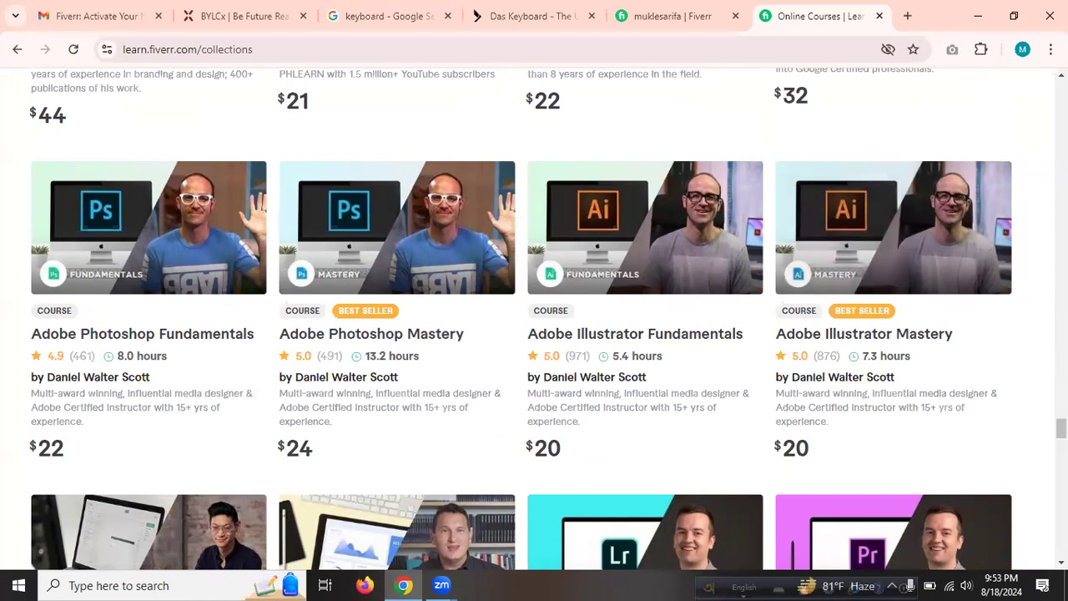
scroll(534, 317, "down", 1)
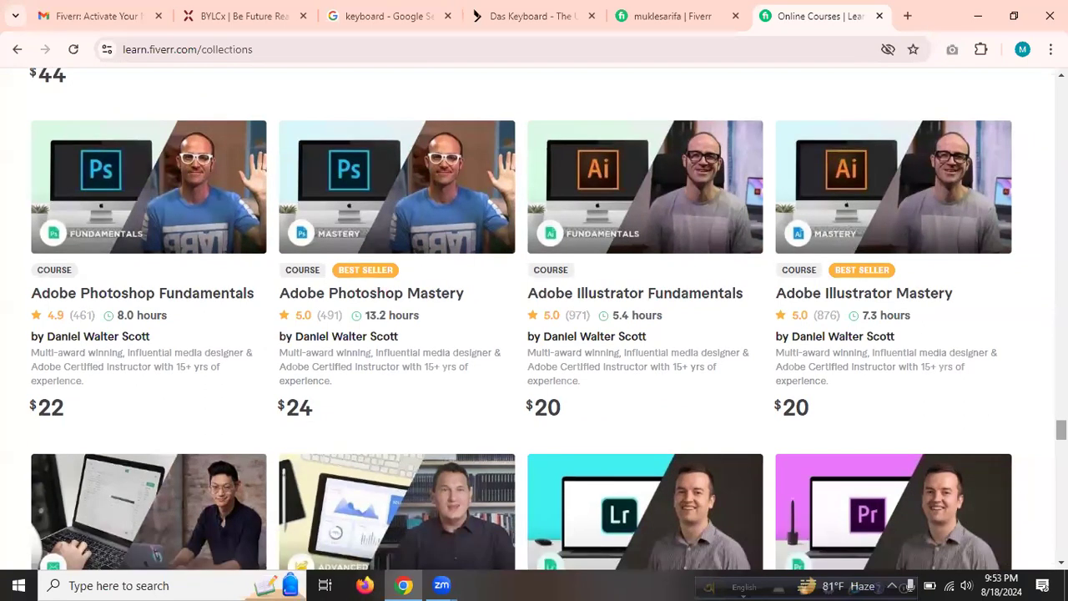
scroll(534, 317, "down", 5)
scroll(534, 317, "down", 6)
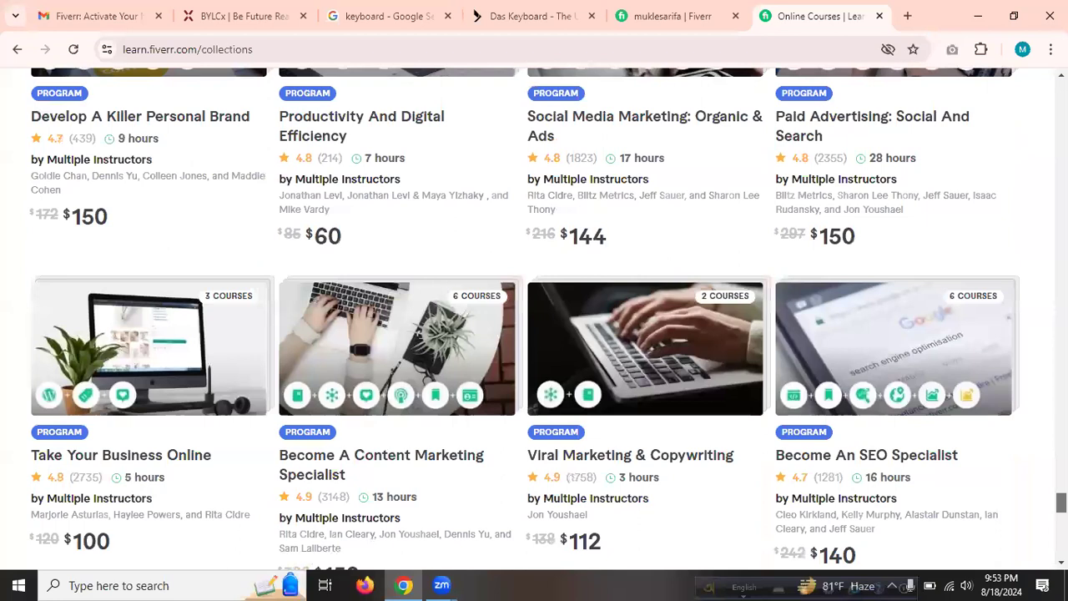
scroll(534, 317, "up", 4)
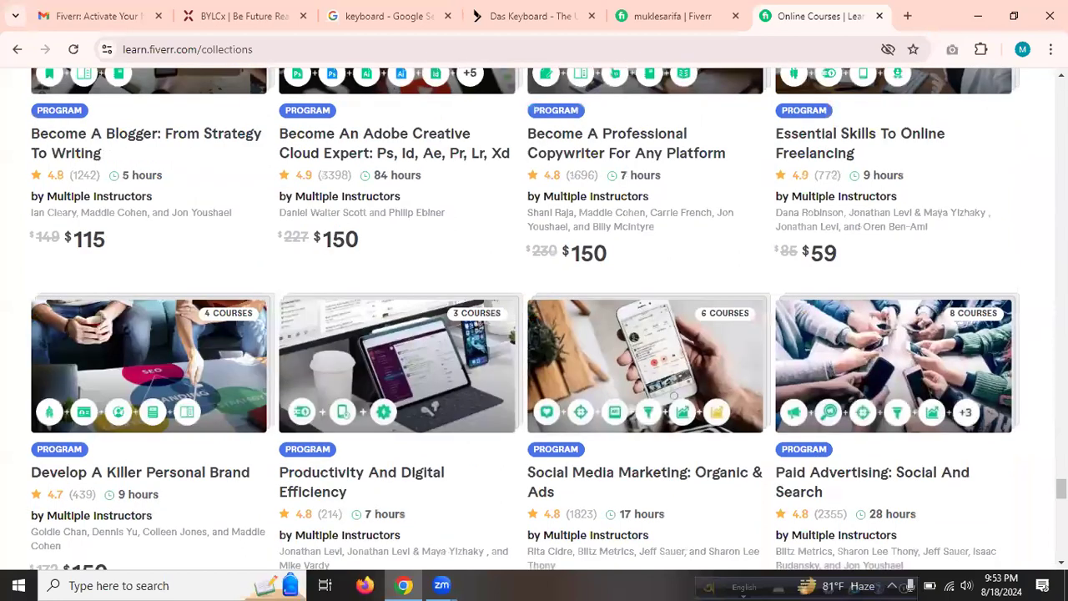
scroll(826, 442, "down", 5)
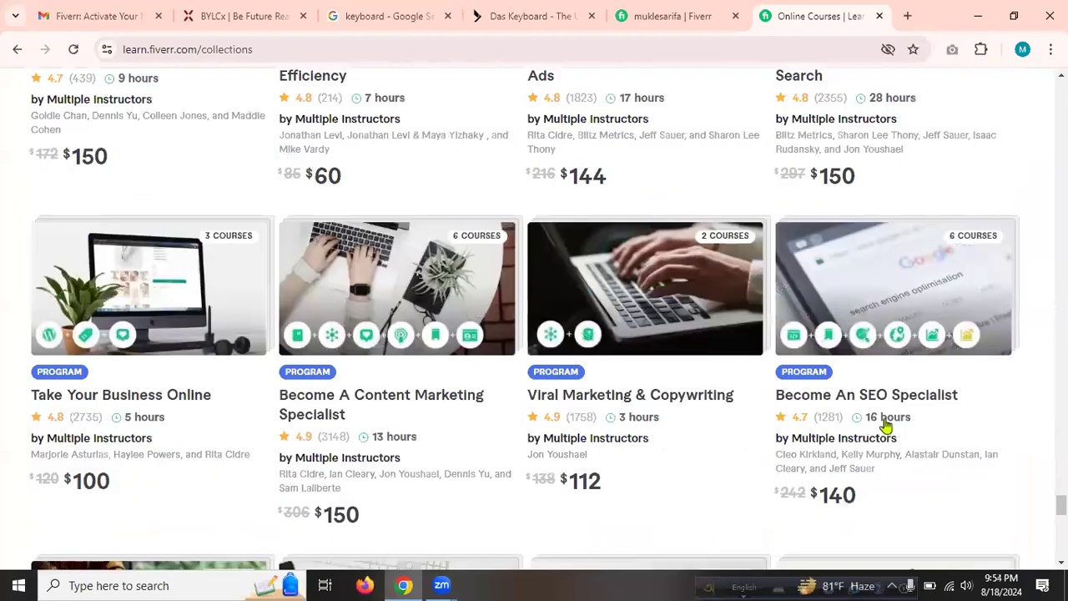
scroll(886, 424, "down", 2)
scroll(901, 419, "down", 2)
scroll(901, 419, "down", 5)
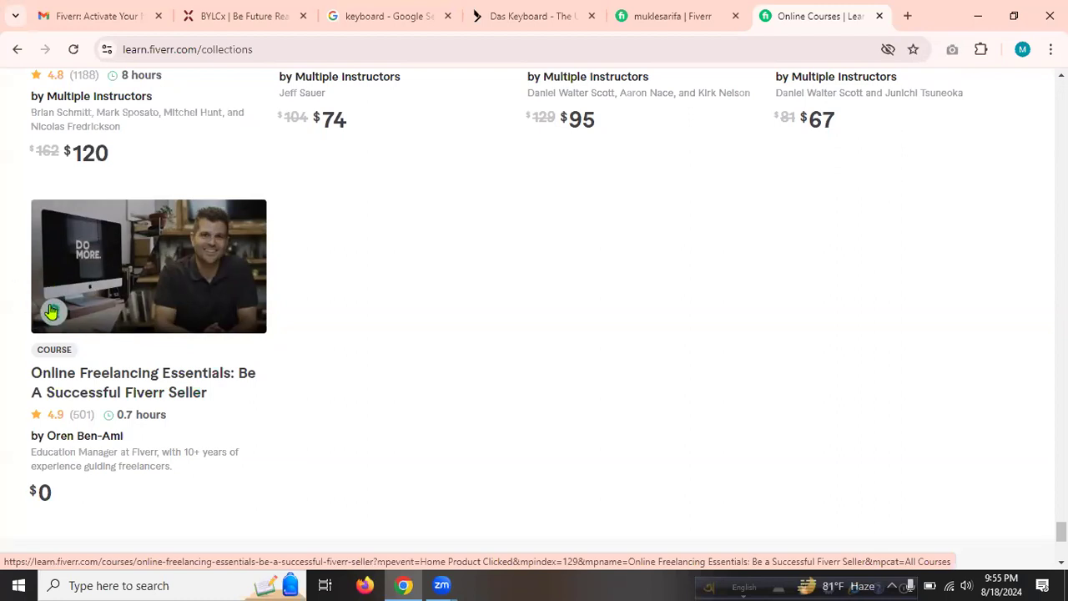
left_click(162, 283)
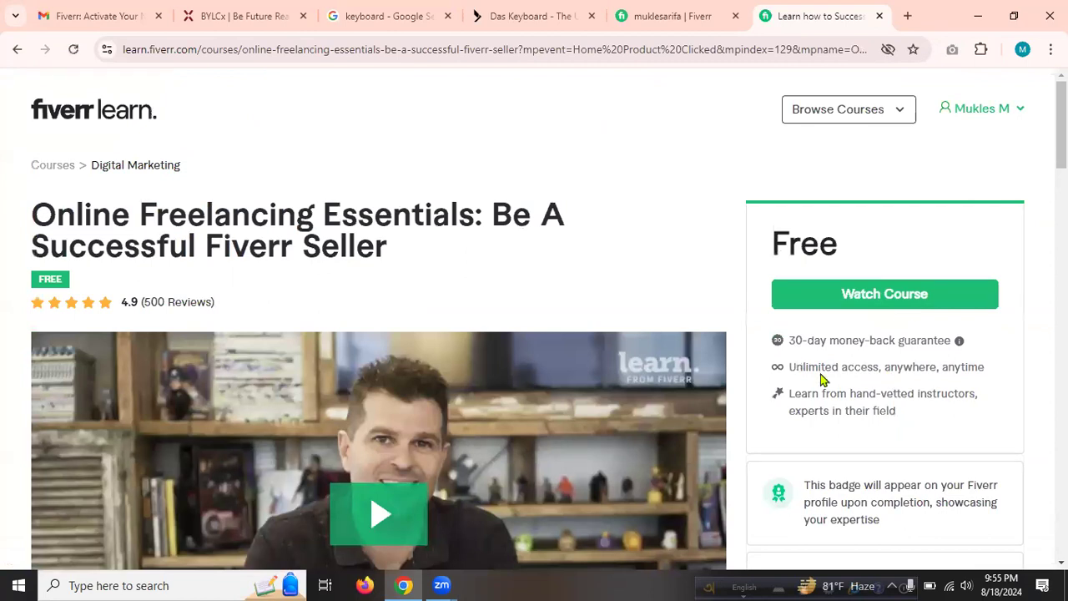
- Scroll through the Online Freelancing Essentials syllabus (23 videos, 0.7 hours) and its description
scroll(826, 380, "down", 2)
scroll(830, 386, "down", 4)
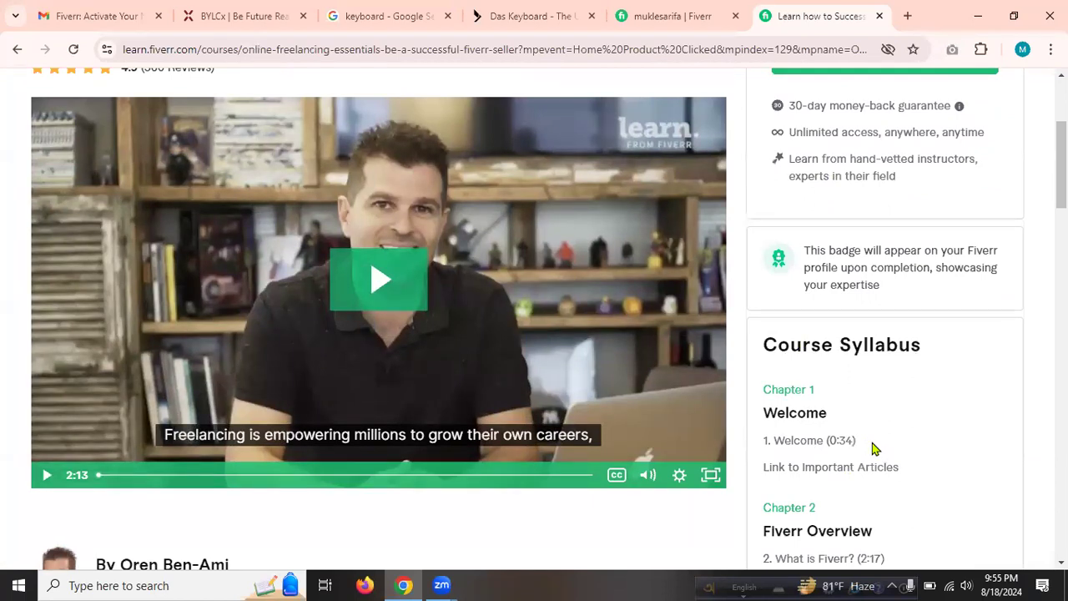
scroll(873, 448, "down", 4)
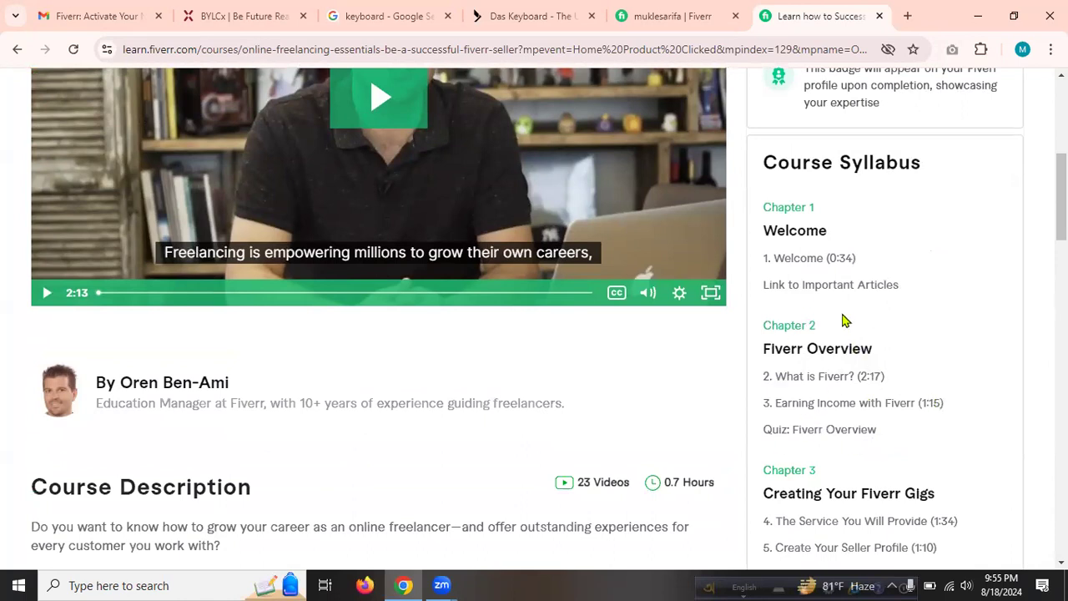
scroll(880, 336, "down", 1)
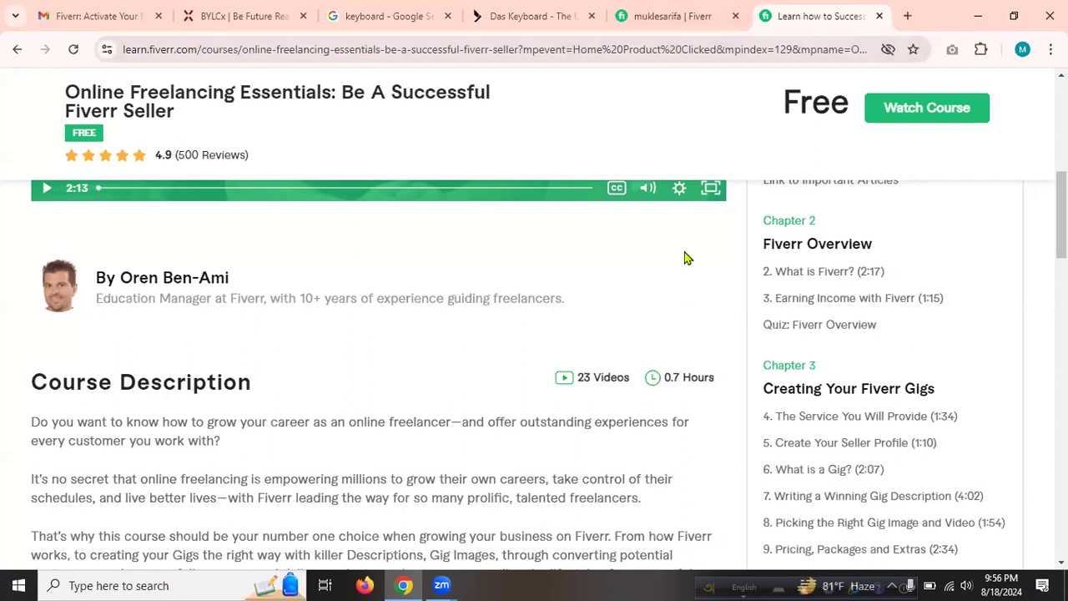
- Return to the seller profile page and scroll back to its top
left_click(673, 22)
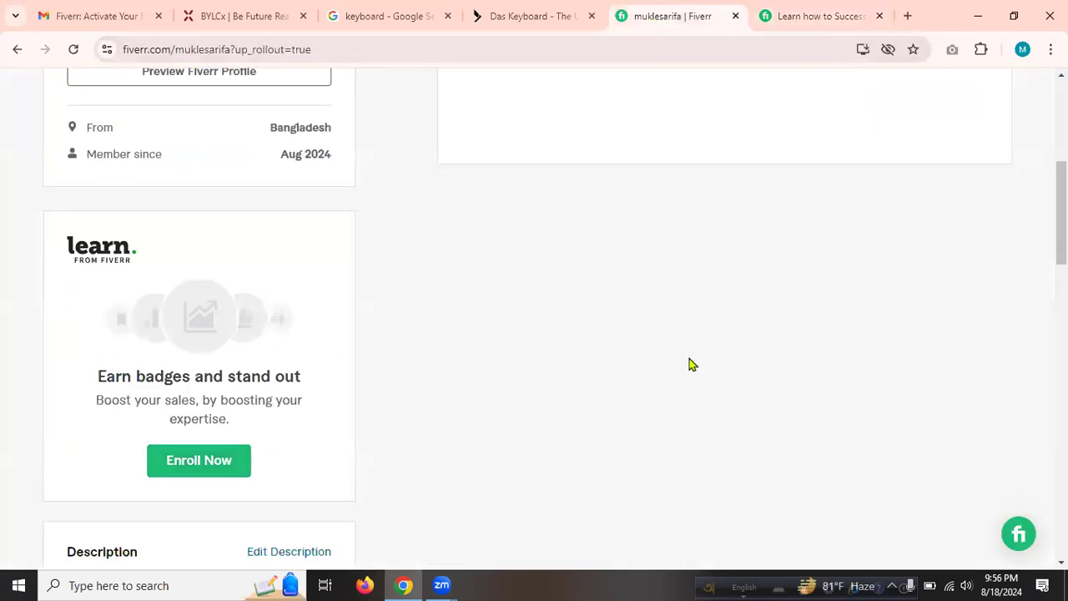
scroll(373, 350, "up", 3)
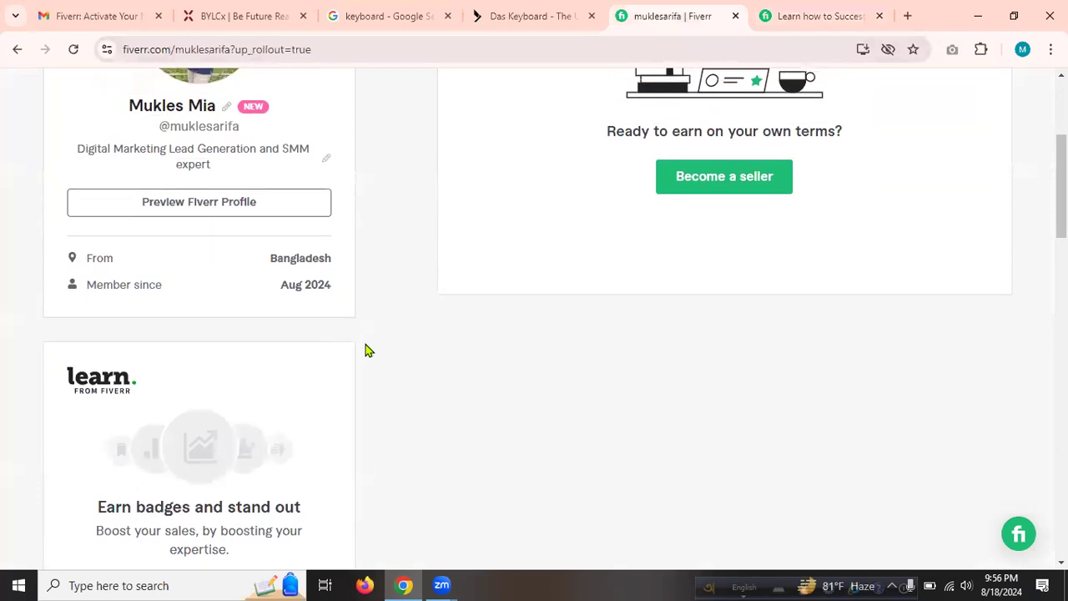
scroll(364, 351, "up", 2)
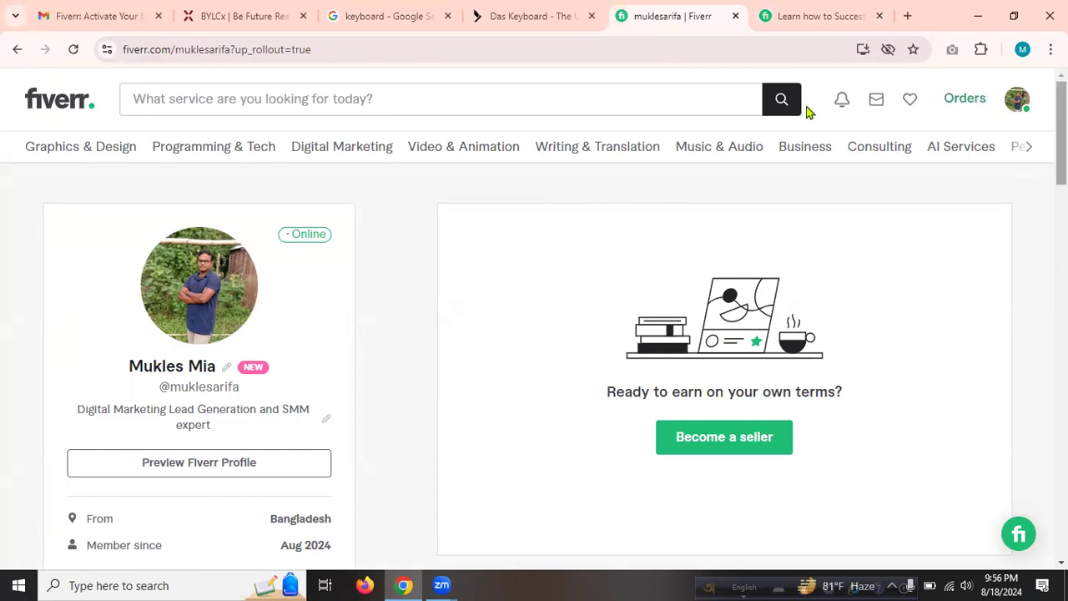
- Search for the popular 'facebook ads' term from the search suggestions
left_click(1022, 110)
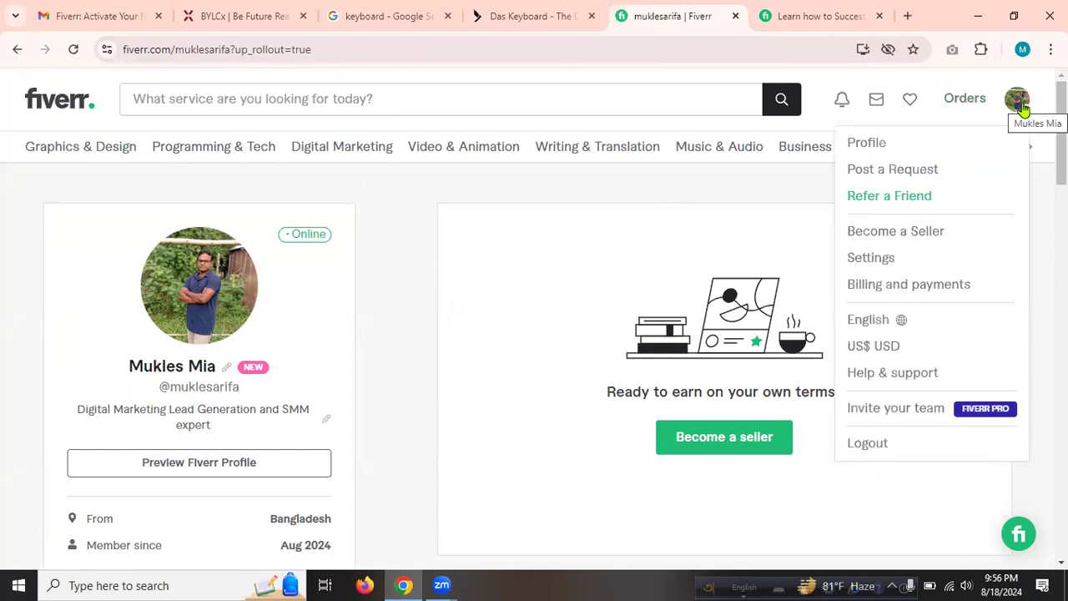
left_click(580, 101)
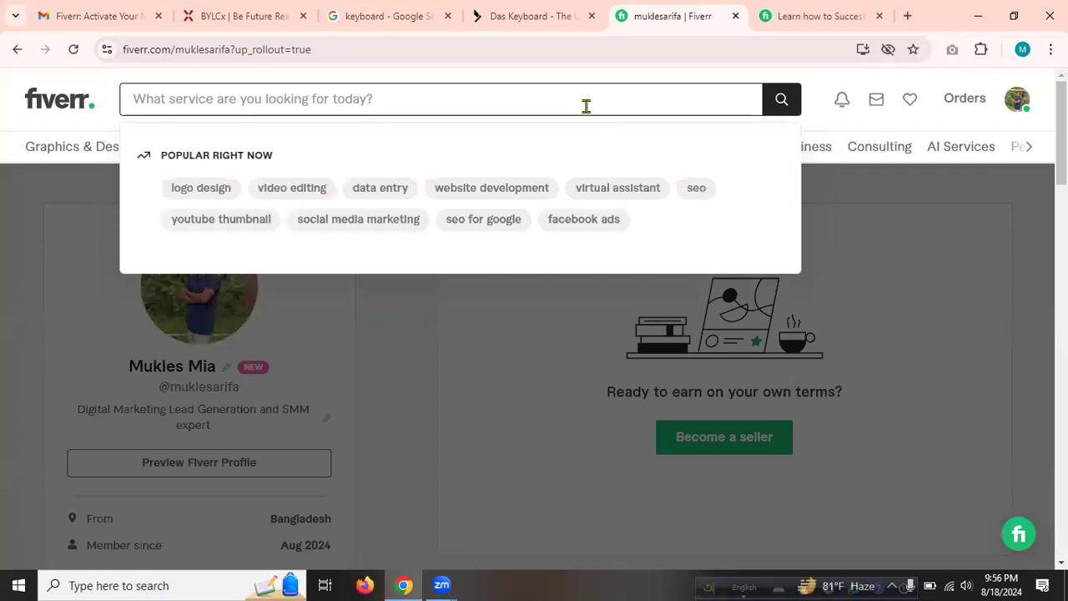
left_click(600, 222)
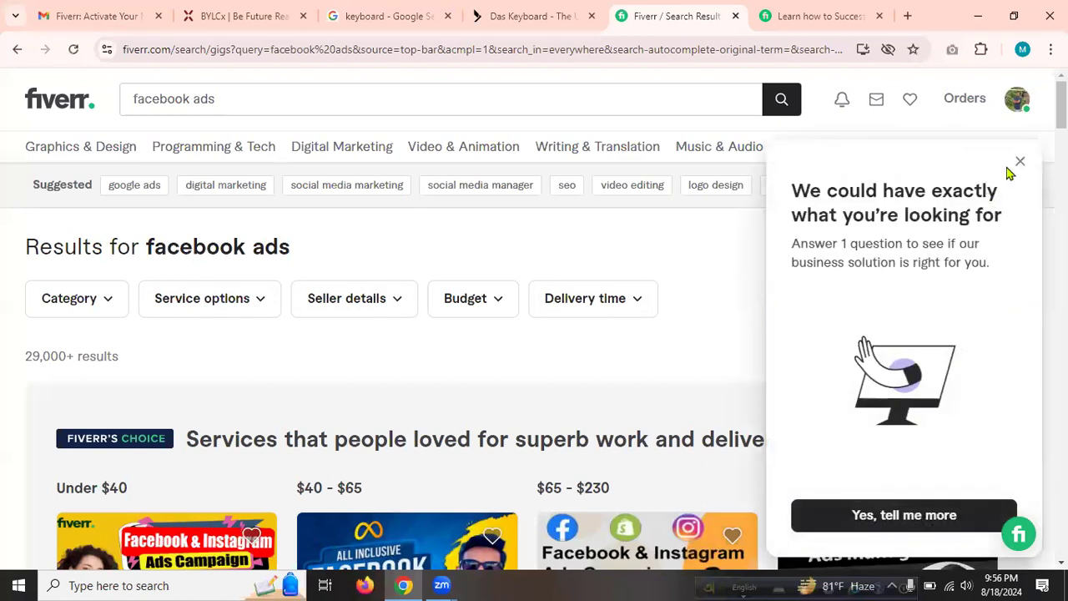
- Dismiss the promo popup and scroll to the Fiverr's Choice gigs priced US$30–US$390
left_click(1019, 161)
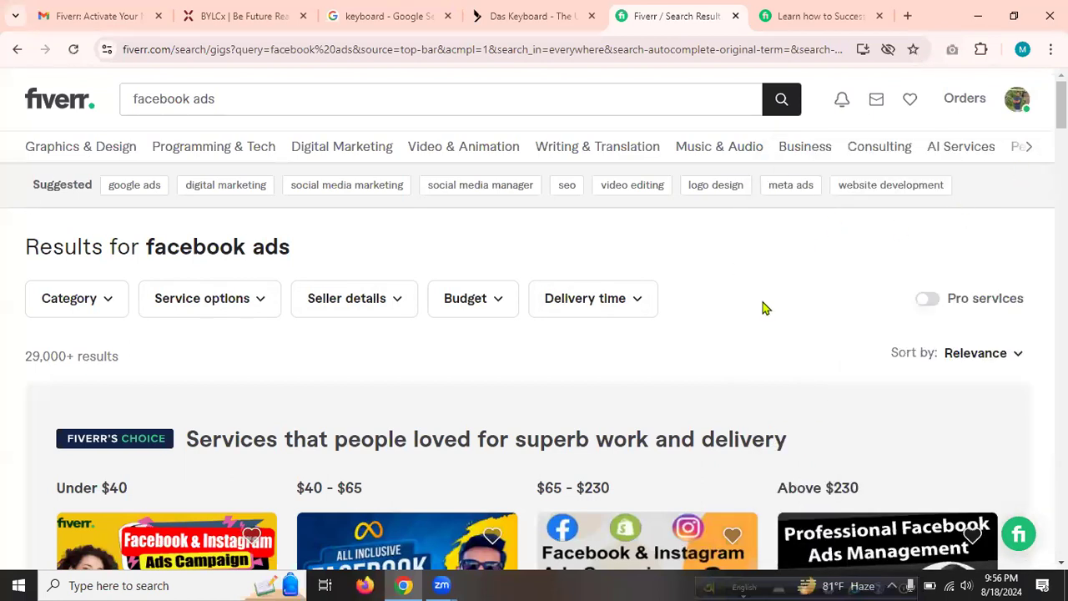
scroll(765, 309, "down", 2)
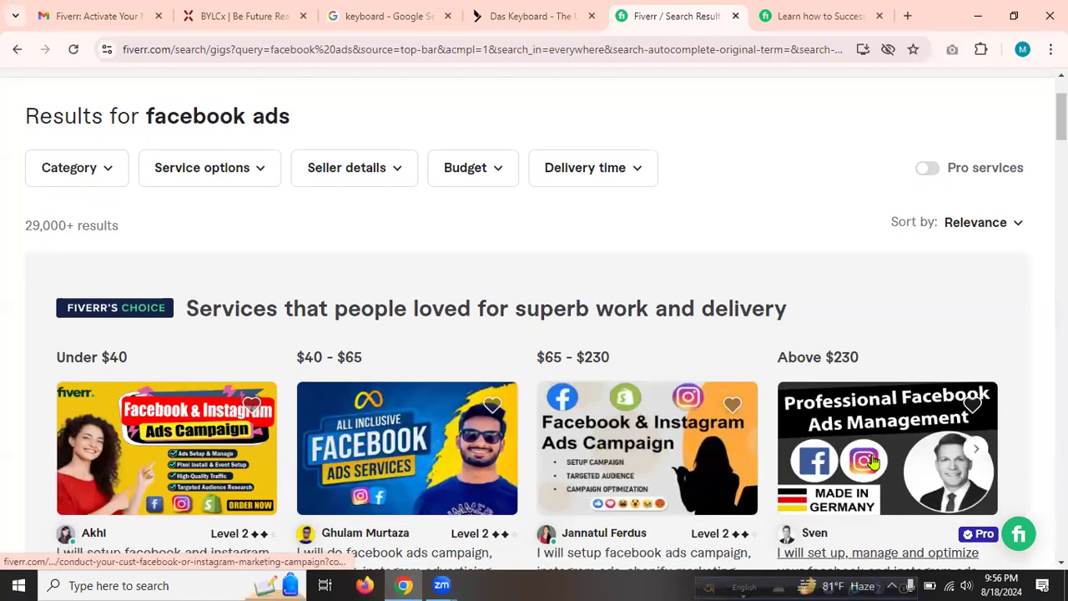
scroll(869, 461, "down", 1)
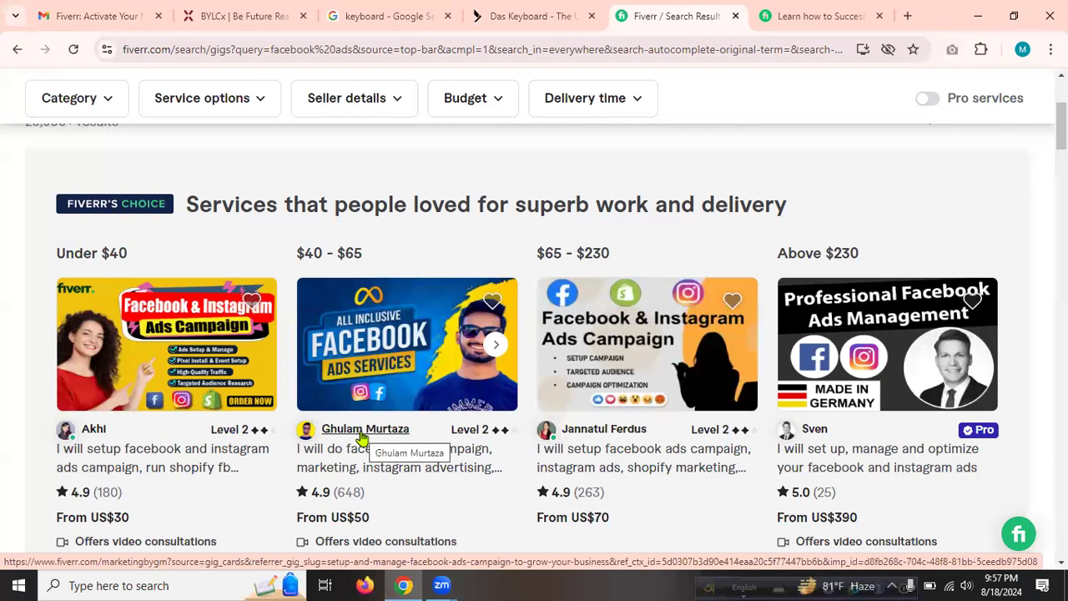
right_click(361, 437)
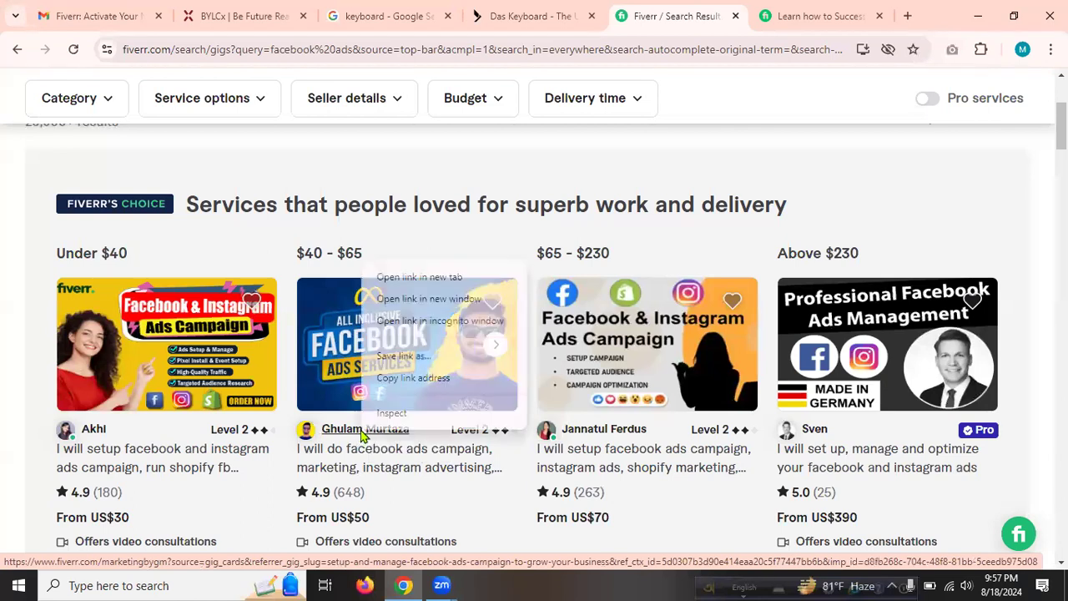
- Open the sellers of the $40–$65 and $65–$230 gigs in new tabs
left_click(420, 278)
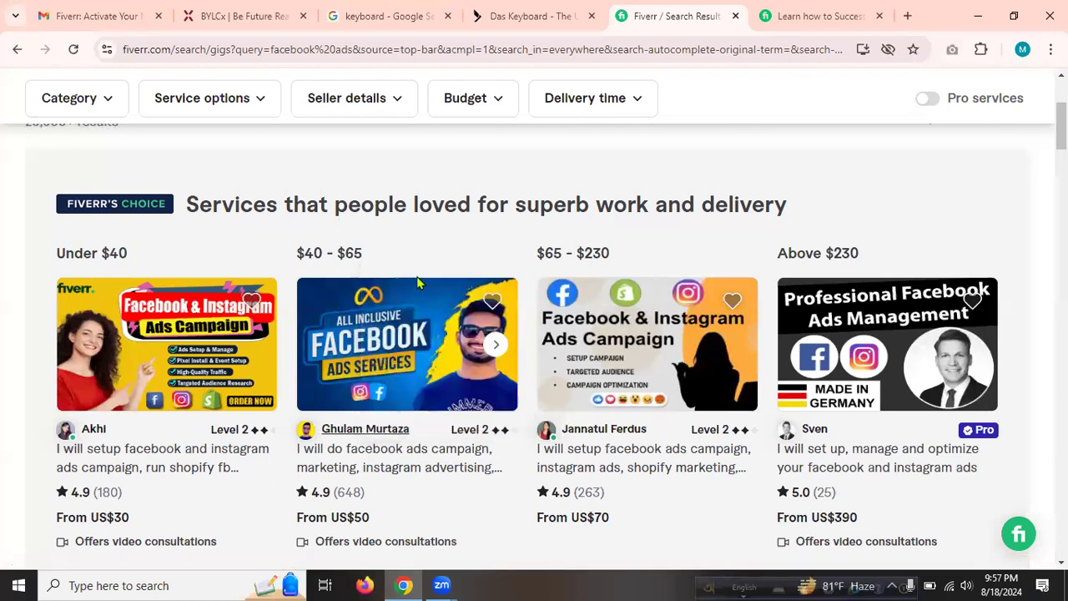
right_click(589, 432)
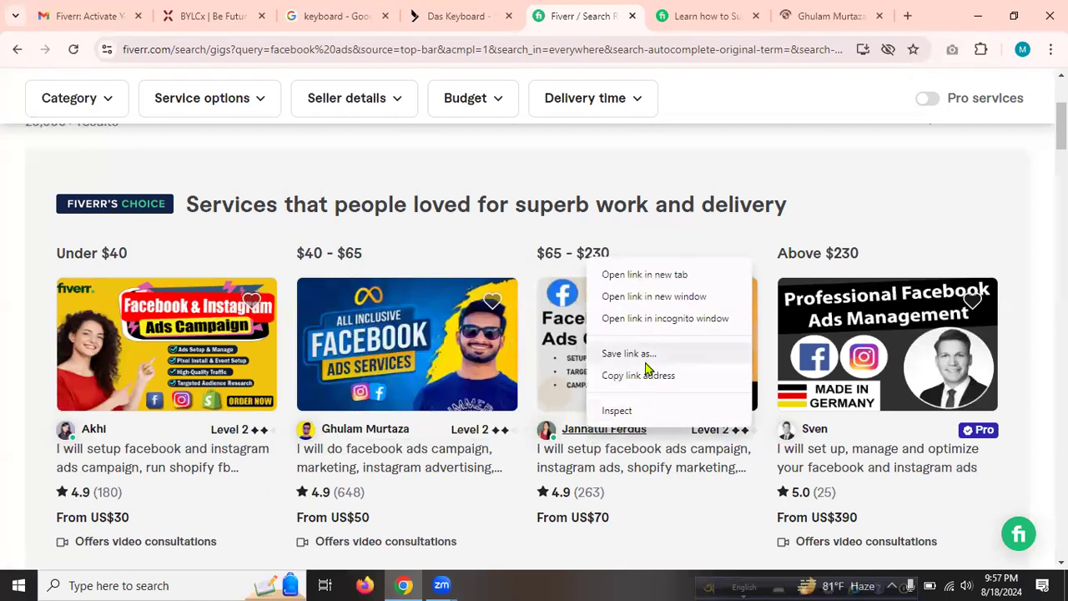
left_click(641, 282)
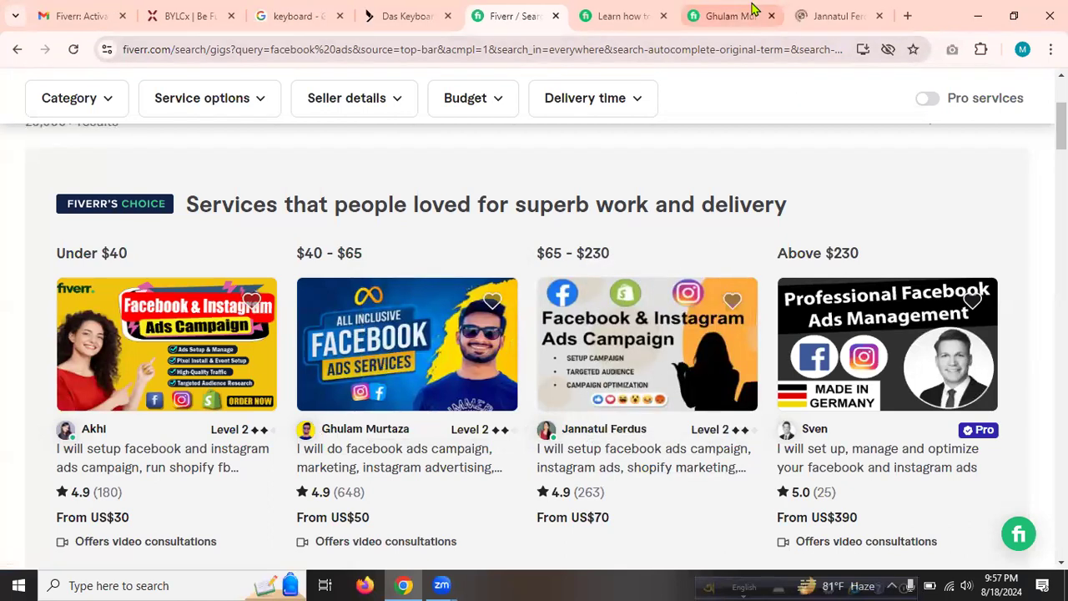
- Read both sellers' fully expanded About me text, then return to the facebook ads results
left_click(727, 15)
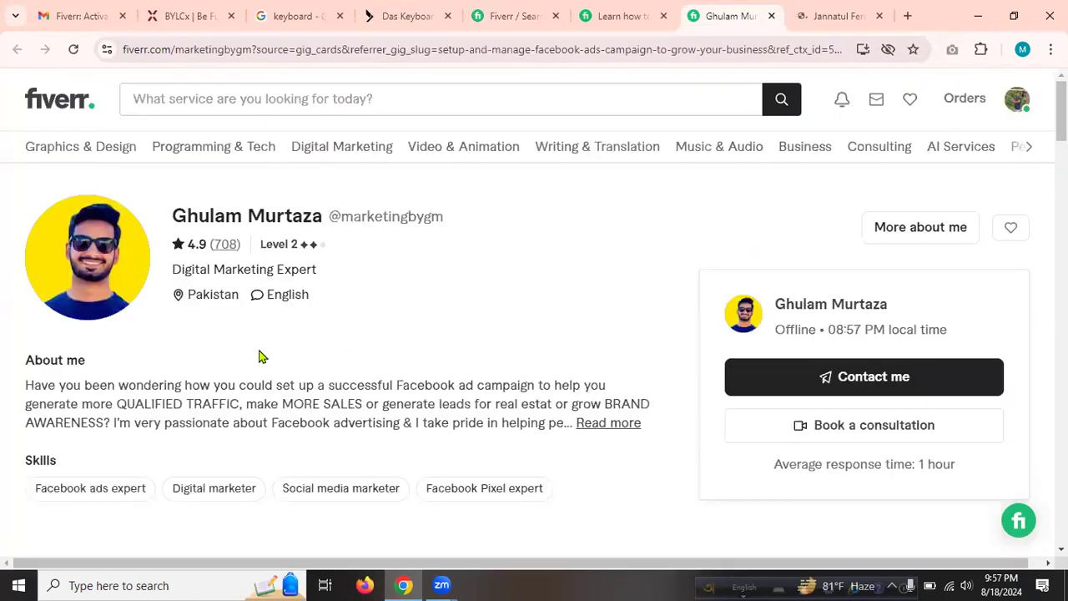
left_click(602, 423)
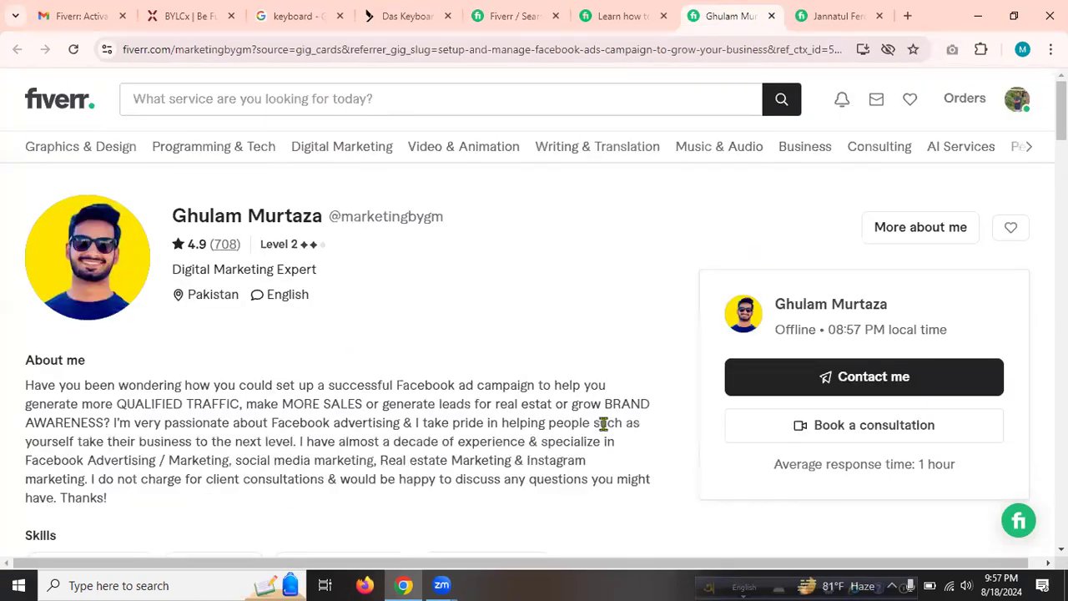
left_click_drag(26, 384, 102, 501)
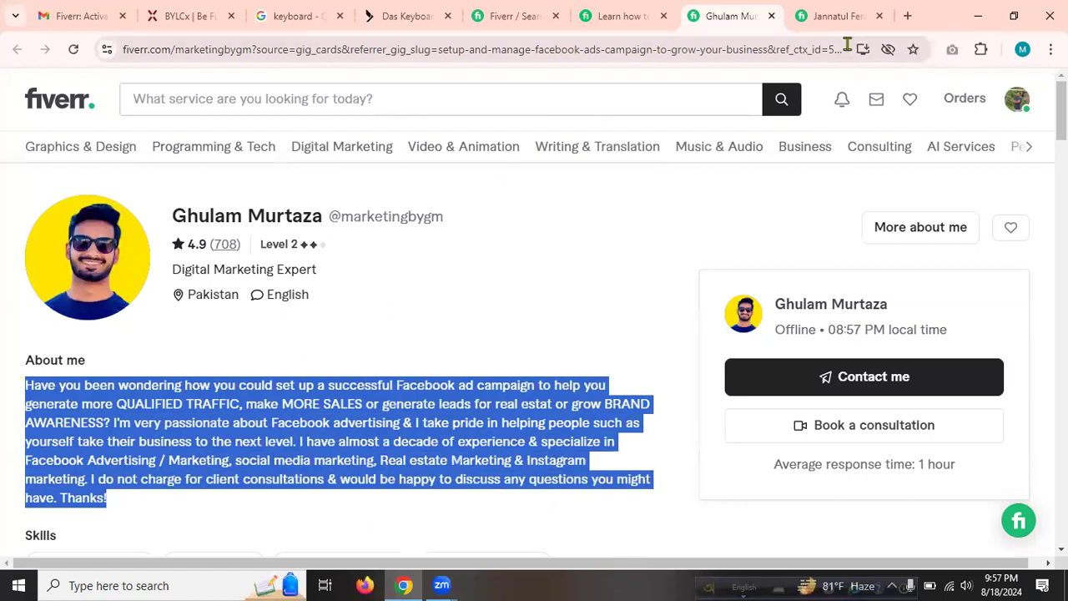
left_click(826, 19)
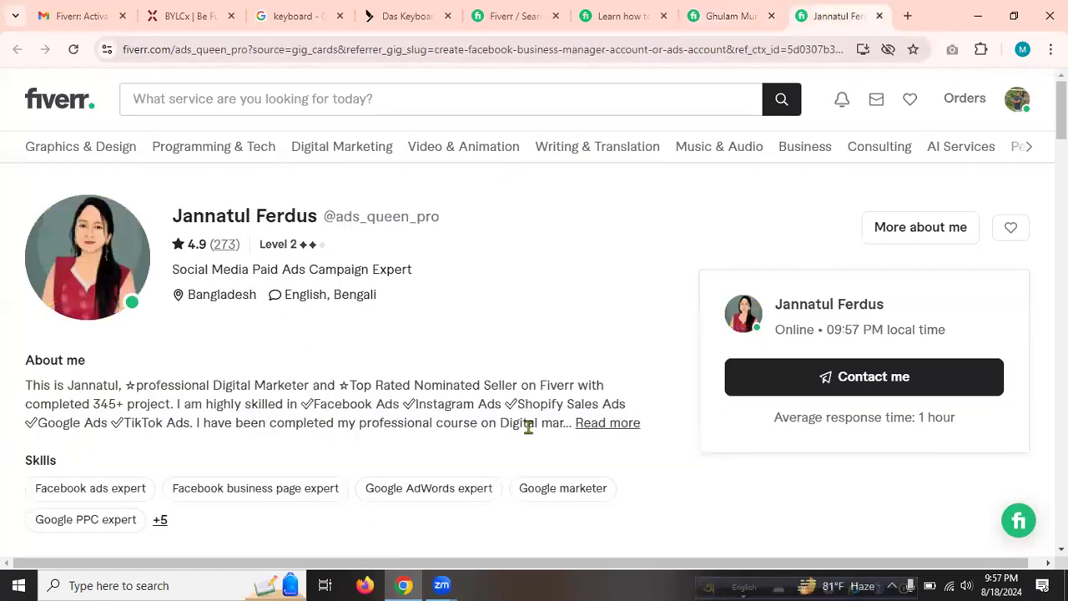
left_click(608, 423)
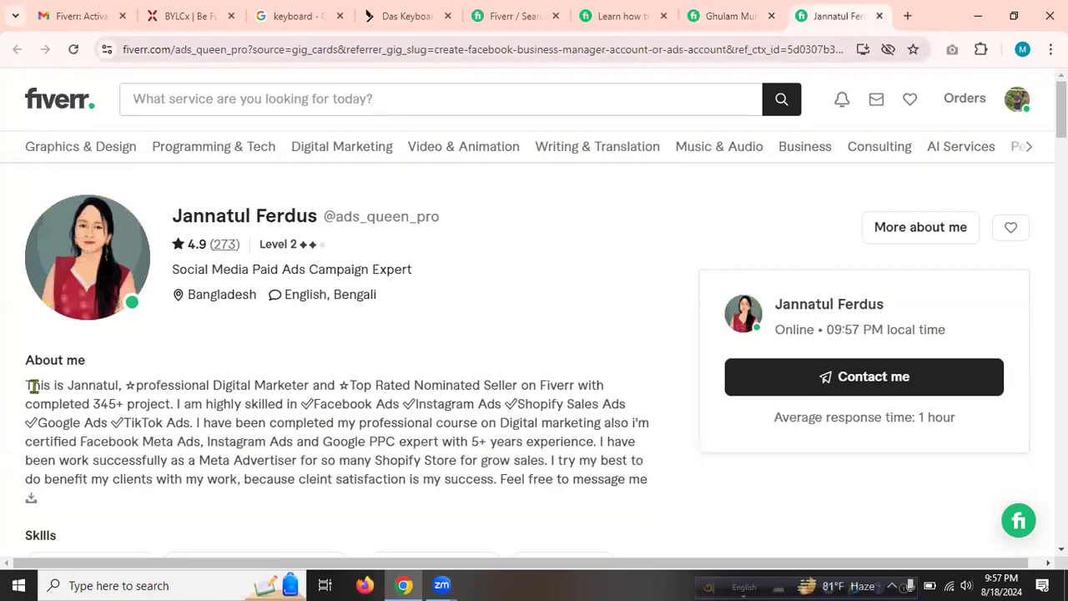
left_click_drag(27, 387, 642, 478)
left_click(536, 465)
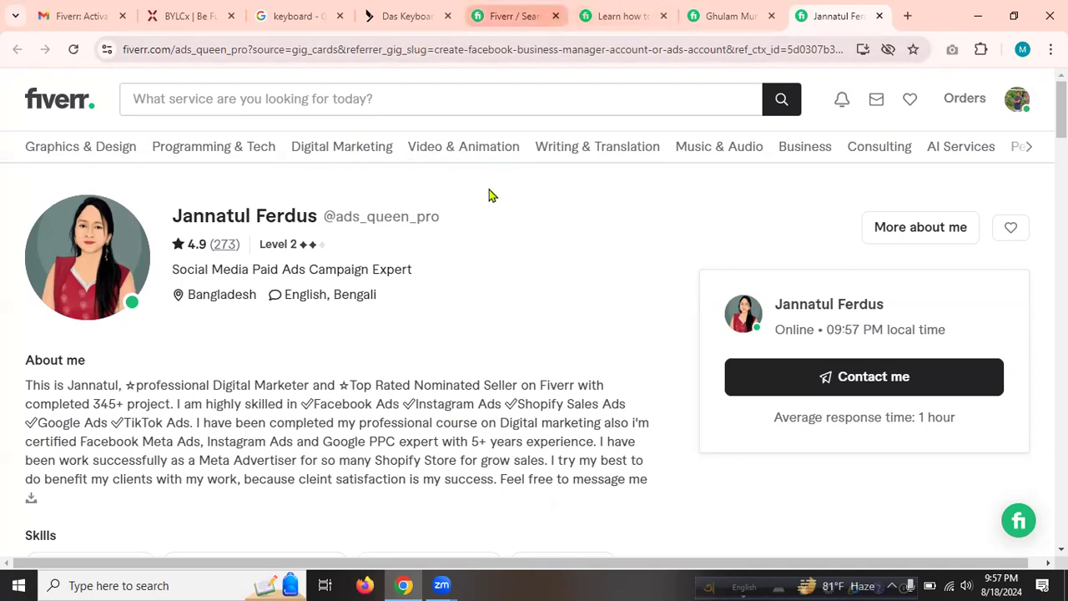
left_click(602, 19)
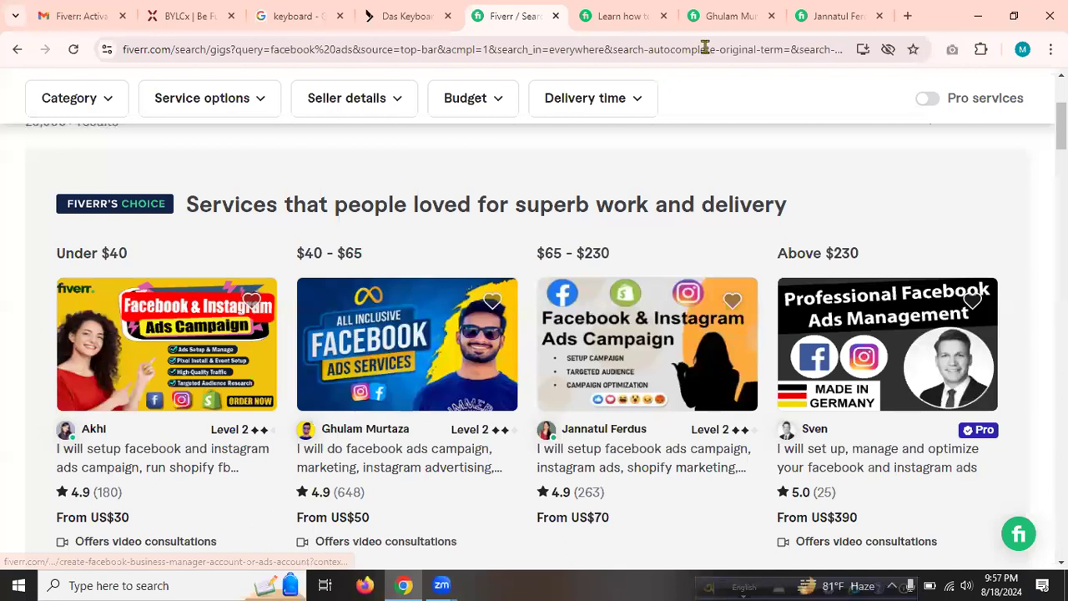
- Browse more facebook ads gigs, return to the top, and open your own profile page
scroll(699, 382, "down", 1)
scroll(824, 392, "down", 1)
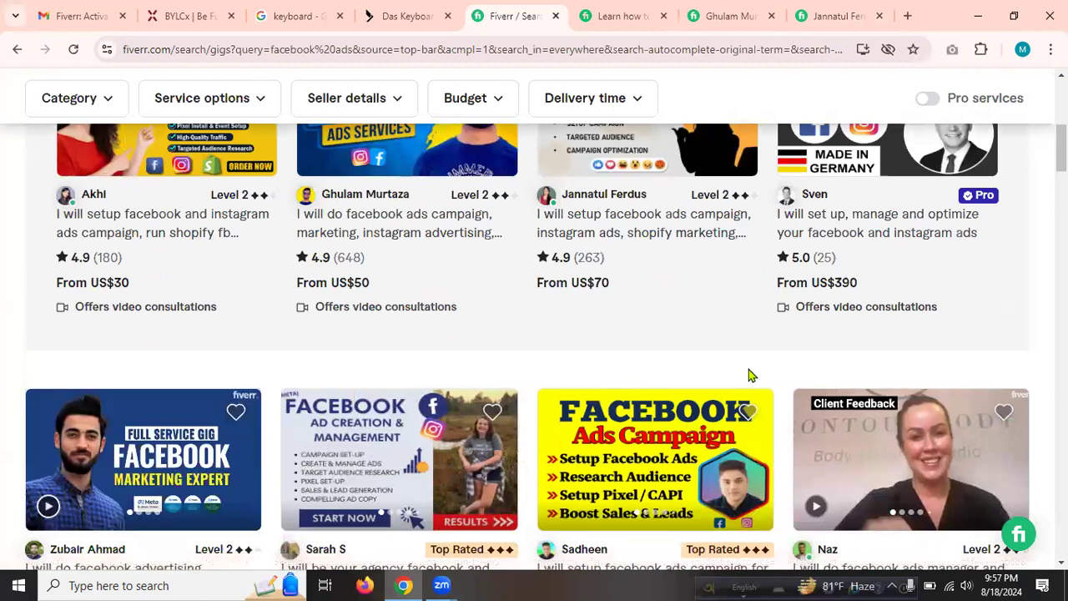
scroll(750, 373, "down", 3)
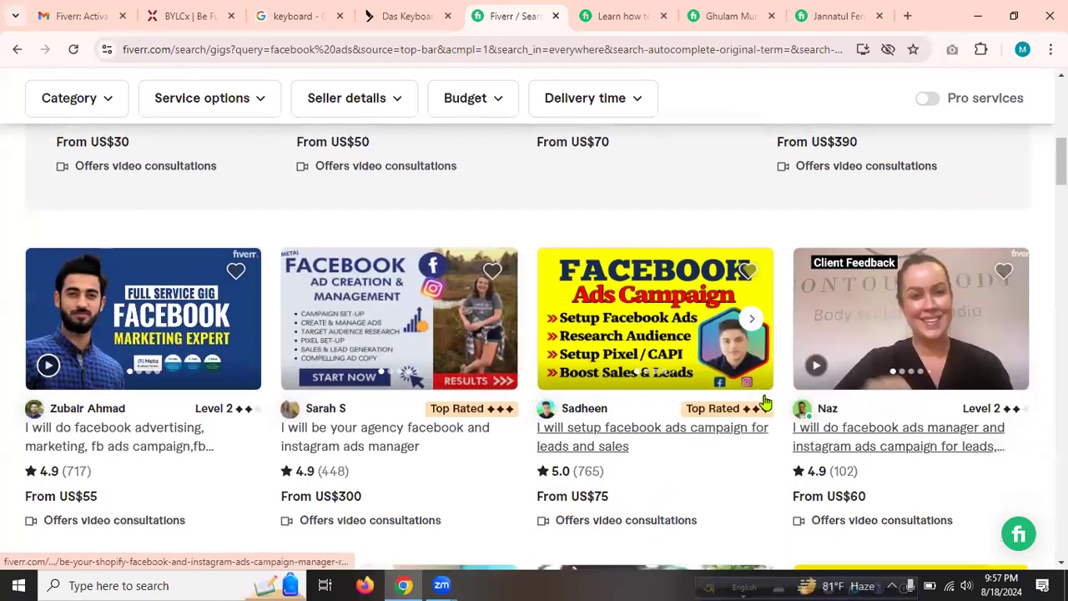
scroll(768, 400, "down", 1)
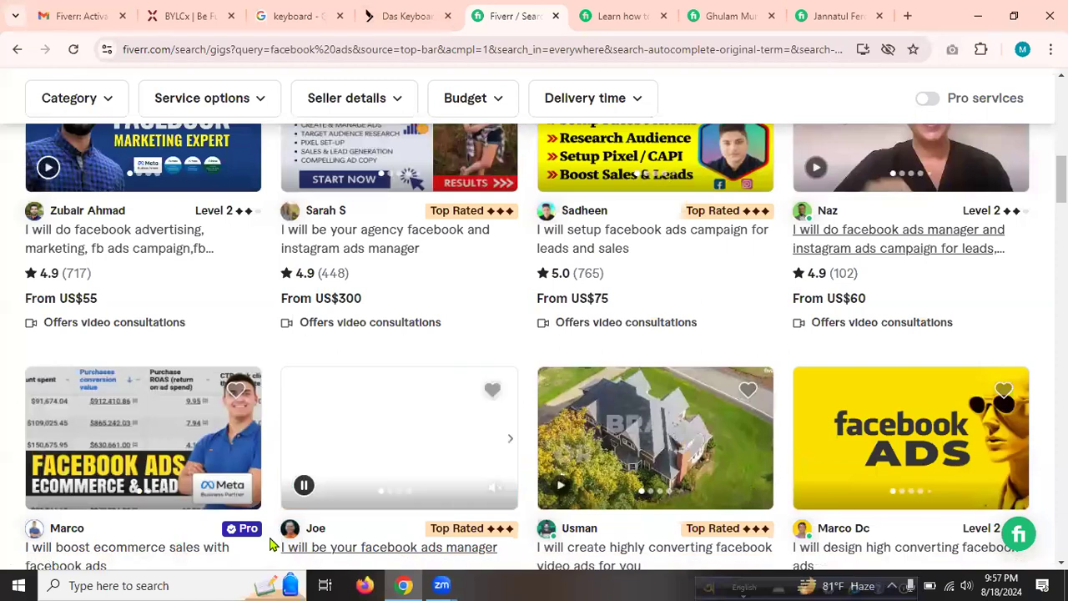
scroll(993, 346, "up", 5)
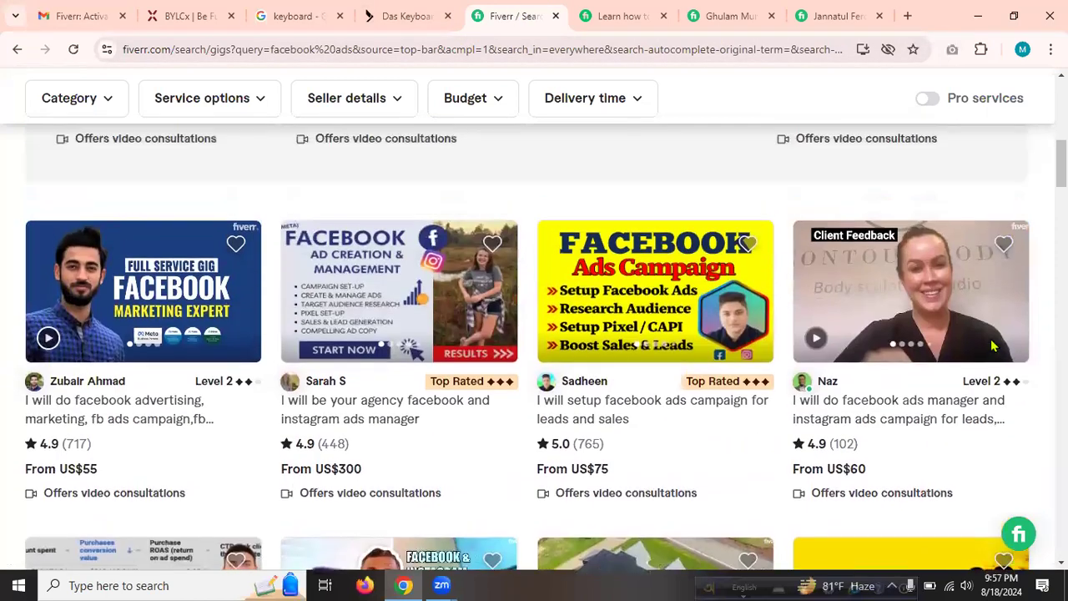
scroll(993, 347, "up", 3)
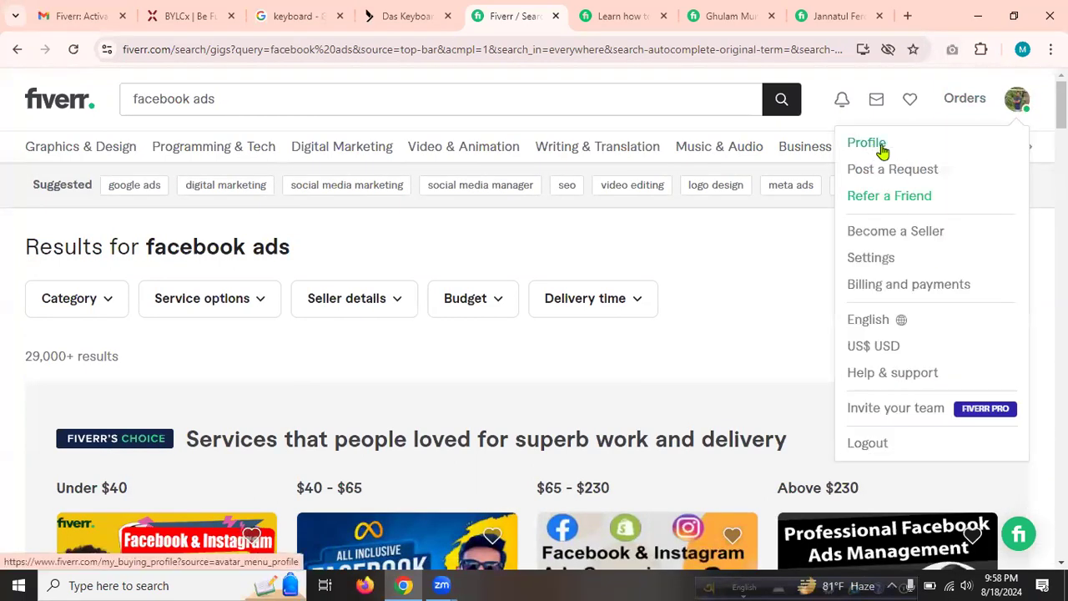
left_click(879, 149)
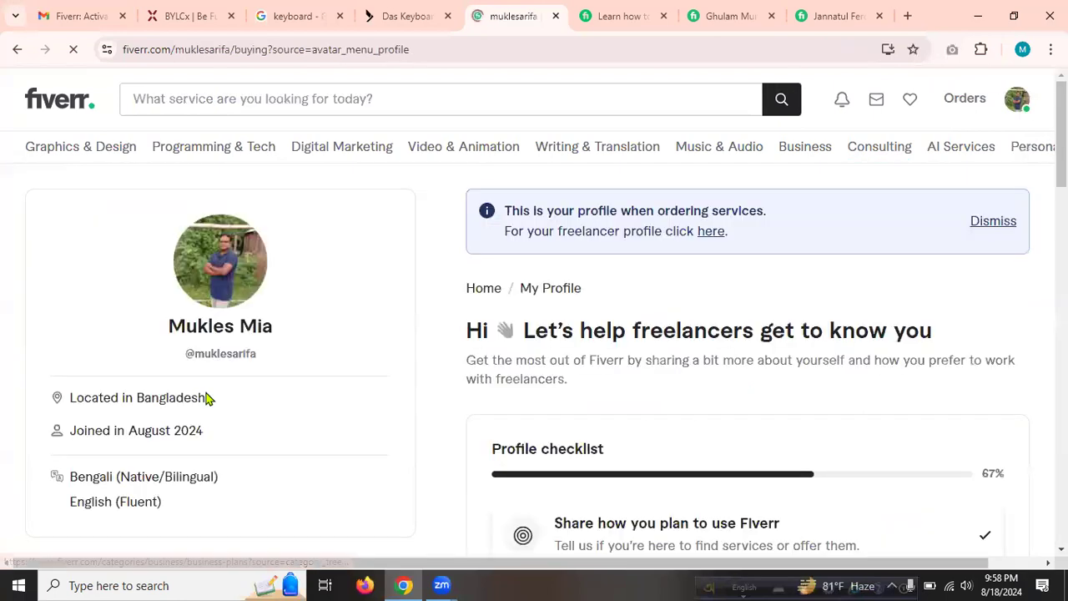
- Switch to your freelancer profile view and scroll down it
left_click(713, 237)
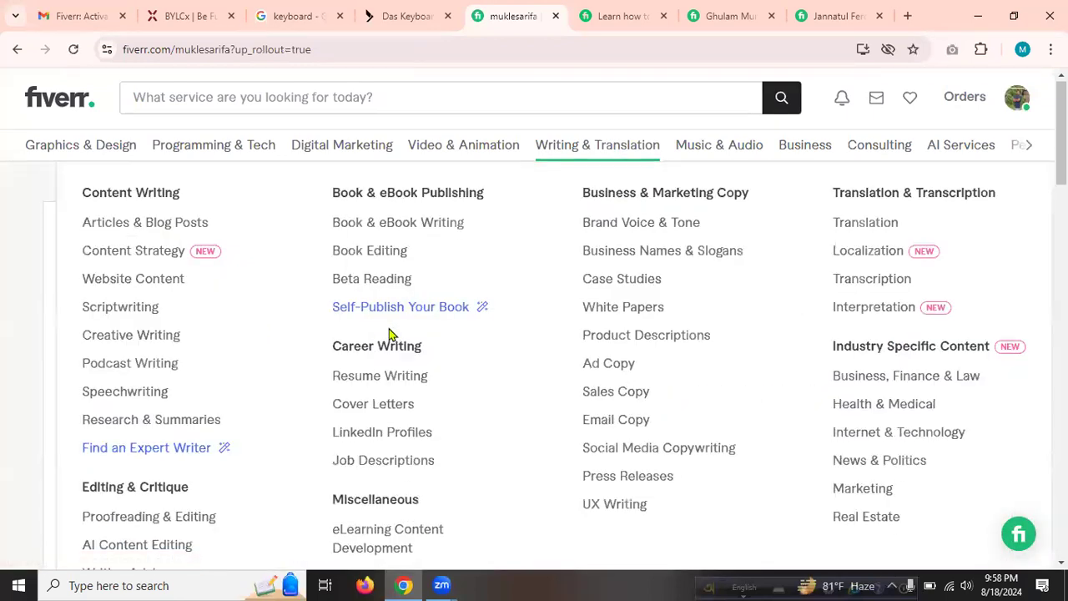
scroll(392, 333, "down", 1)
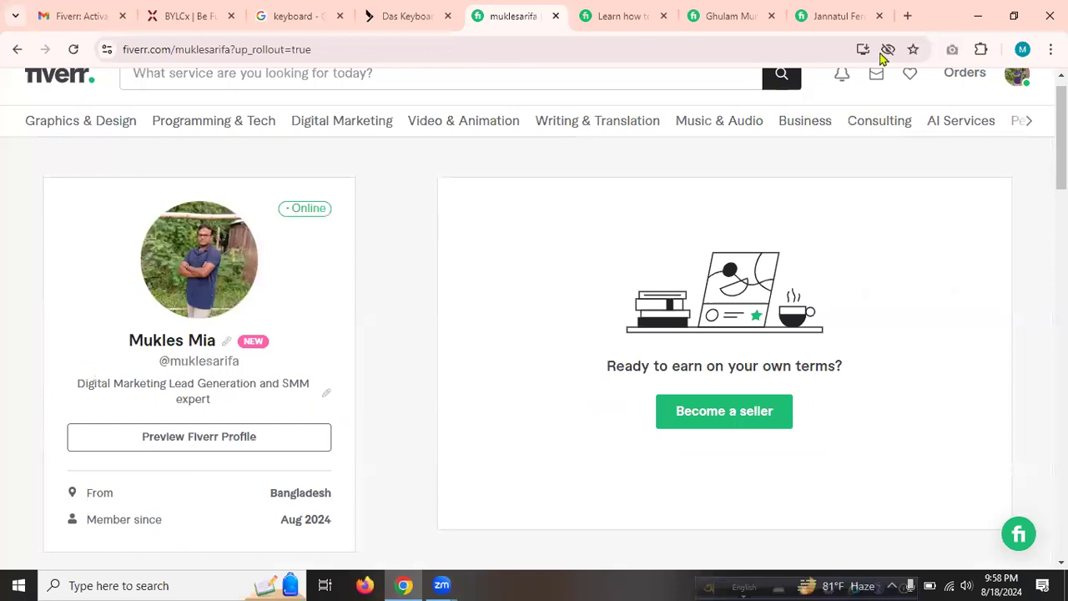